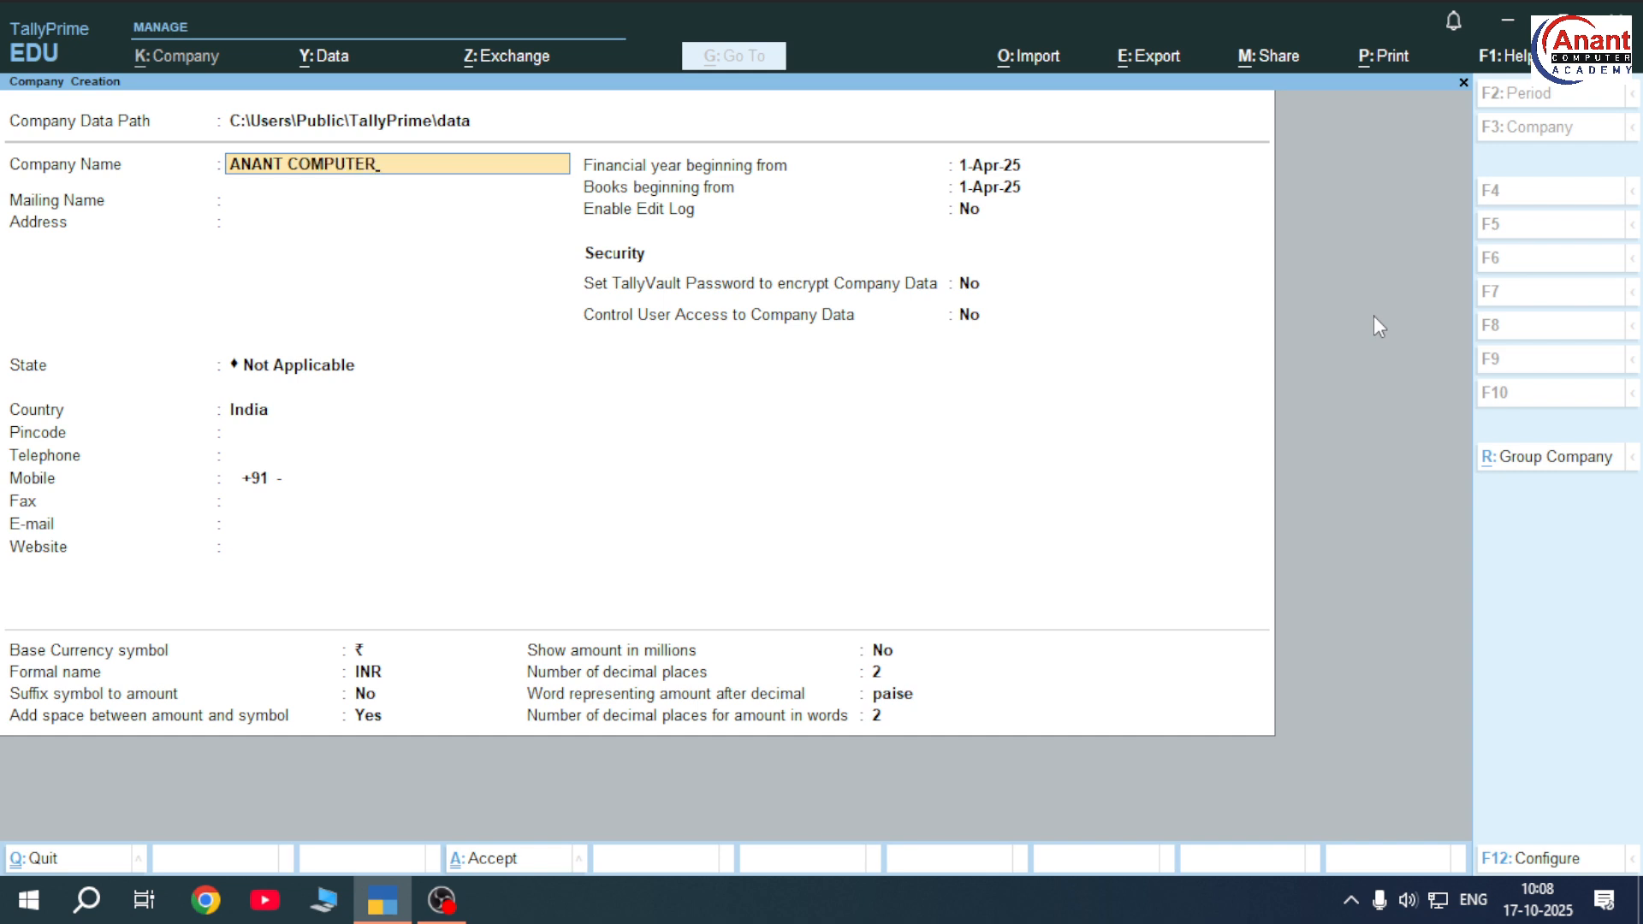
Name the company ANANT COMPUTER 8872 HARDA and keep the auto-filled mailing name
{"action": "type", "text": "8872 HARDA"}
{"action": "key", "text": "Return"}
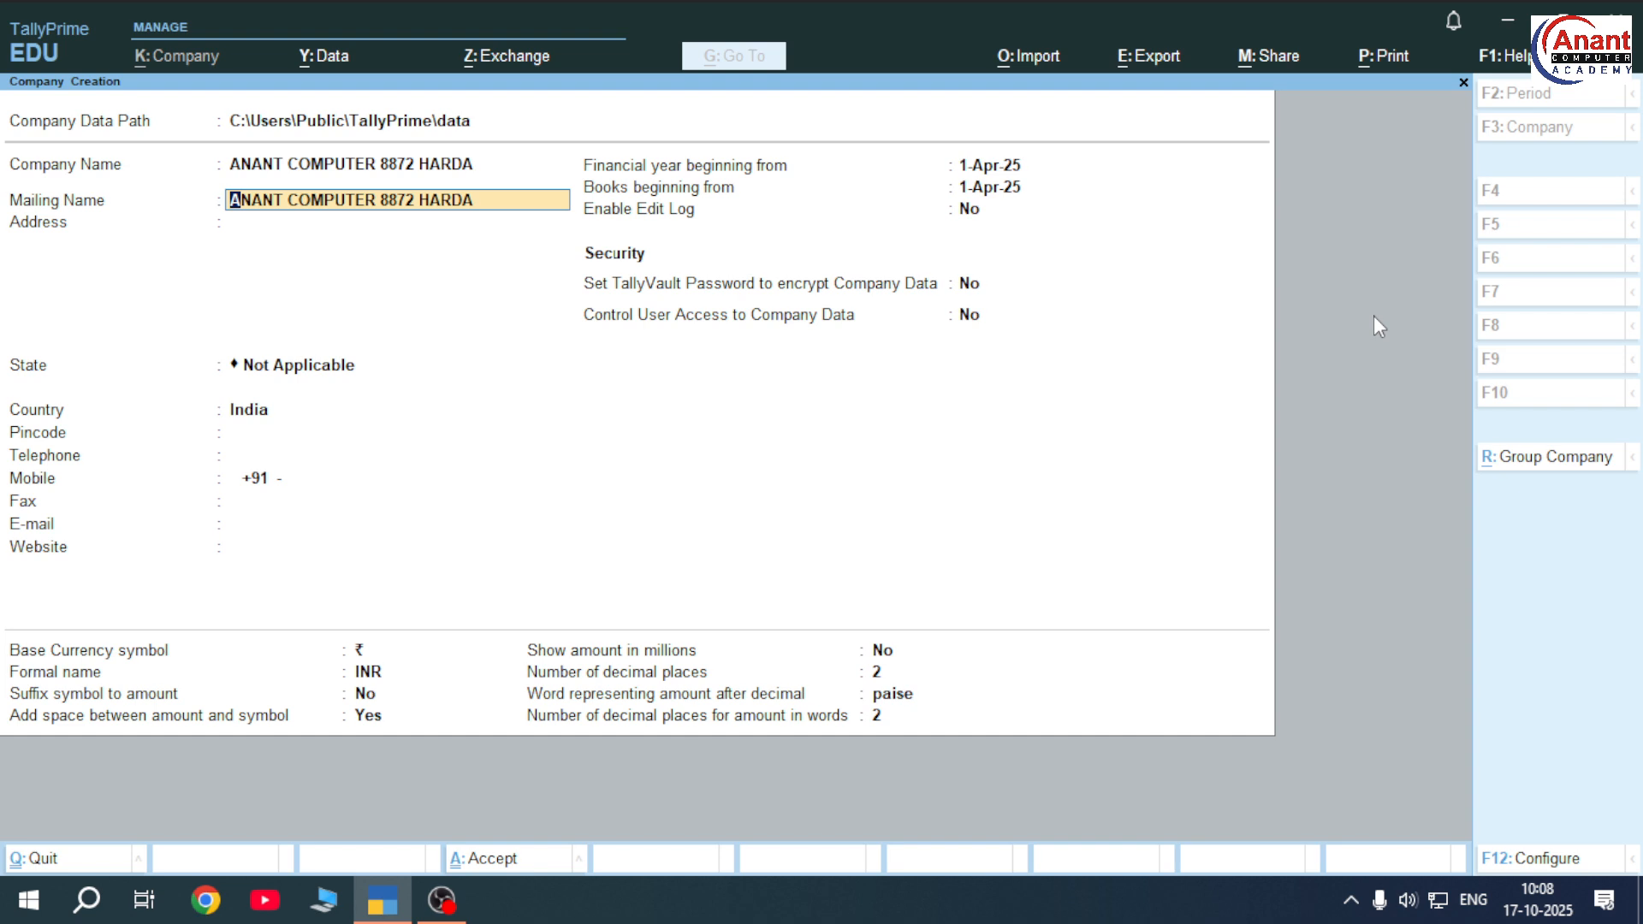
{"action": "key", "text": "Return"}
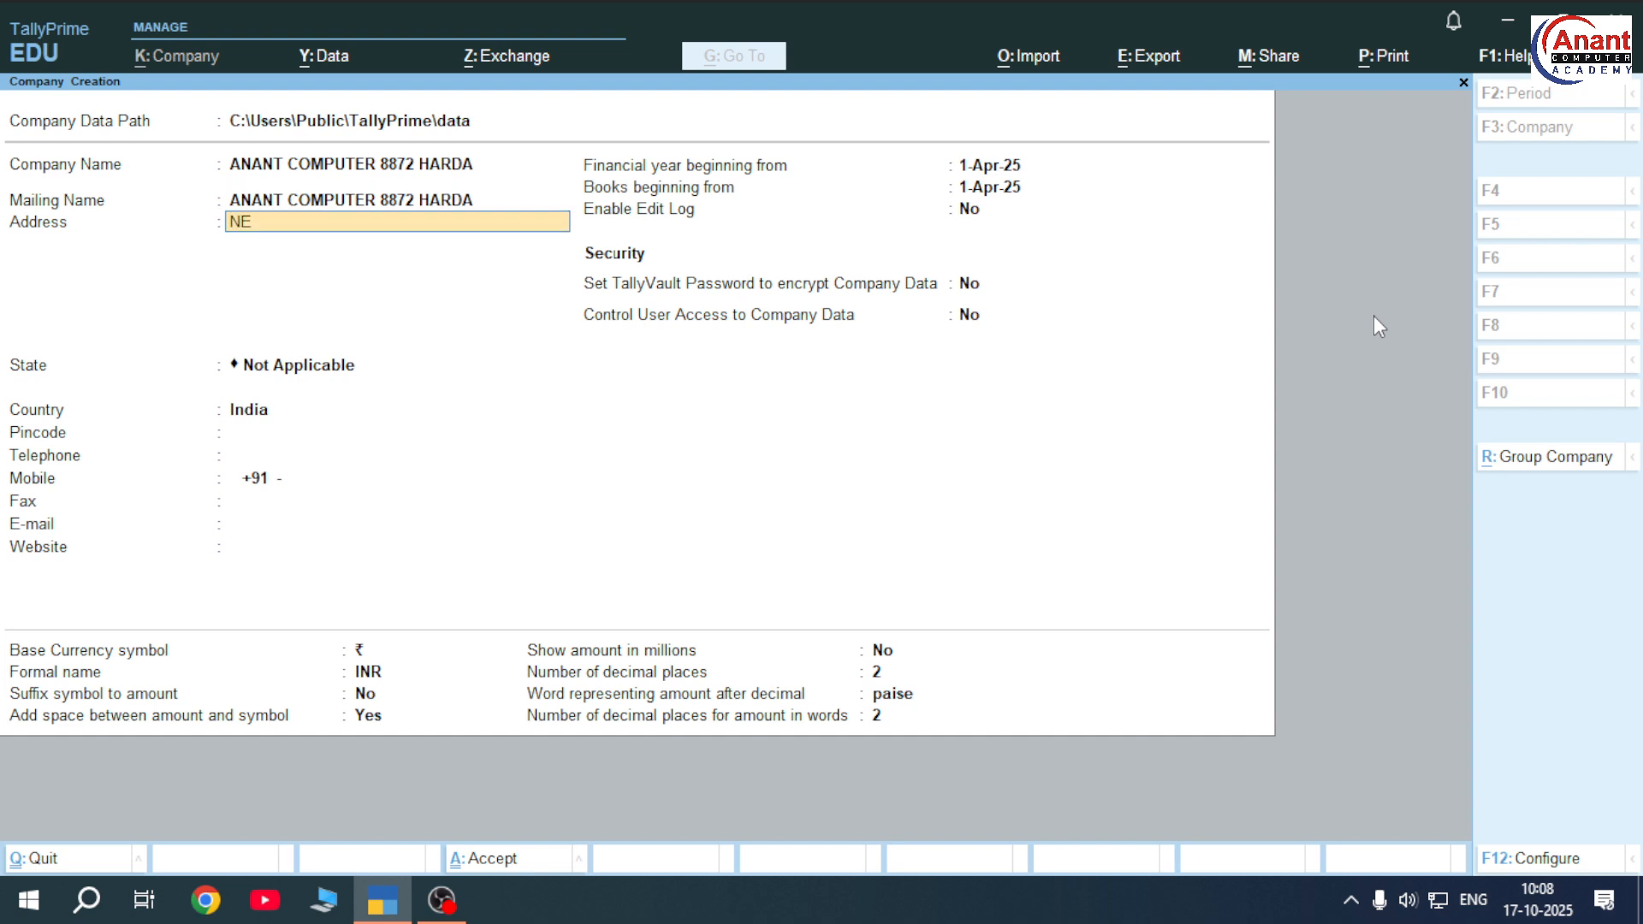
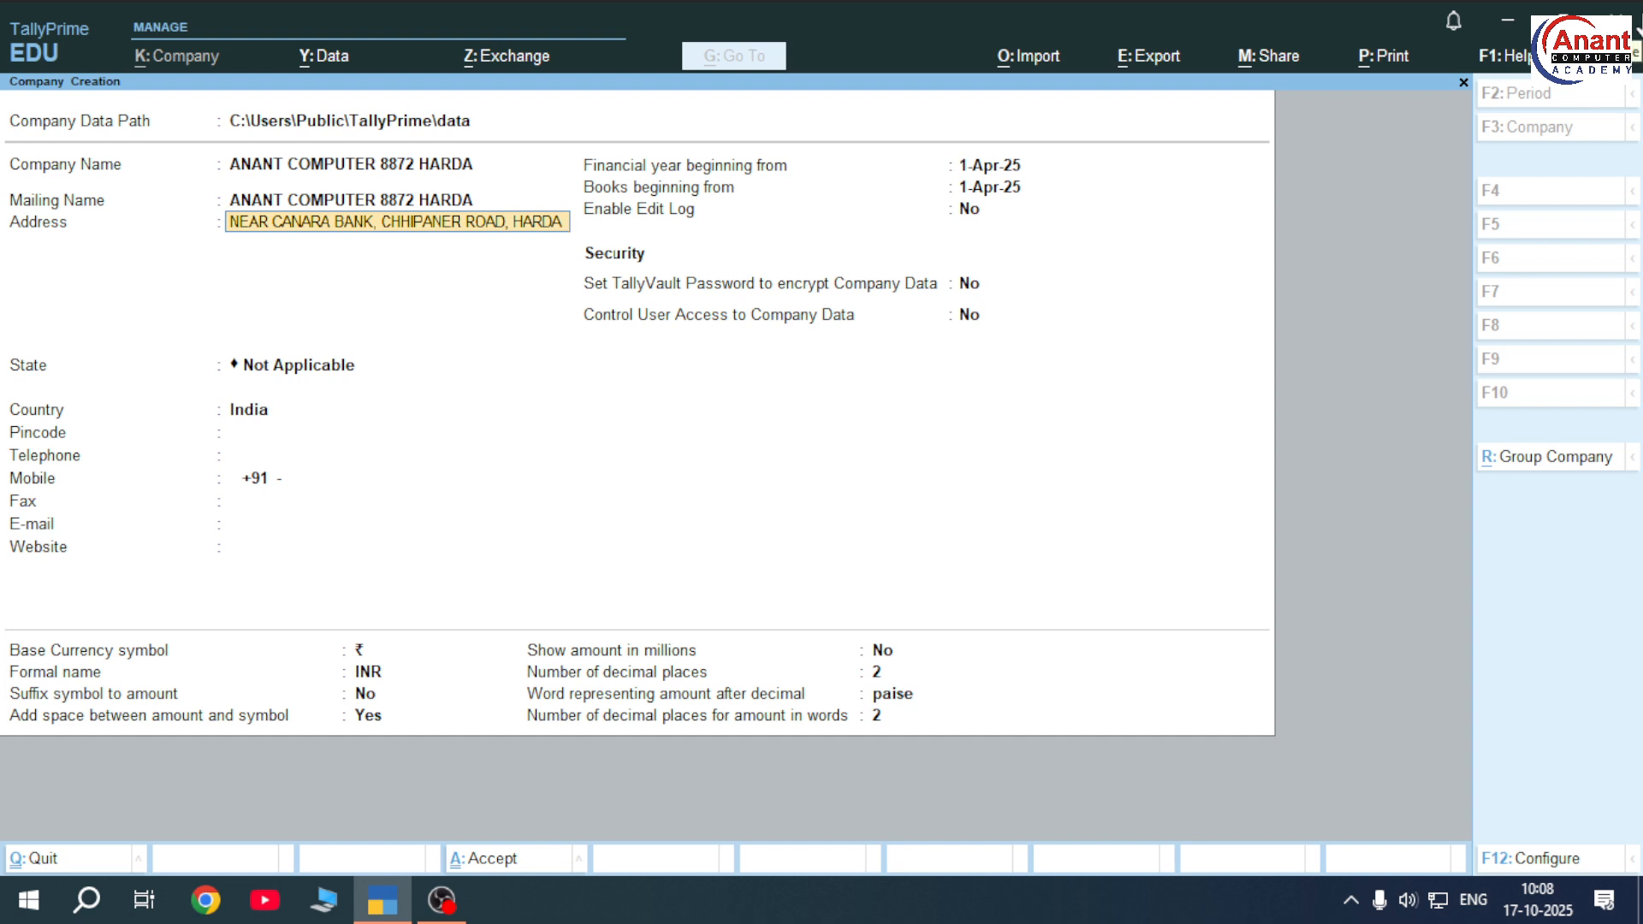
{"action": "type", "text": "88787"}
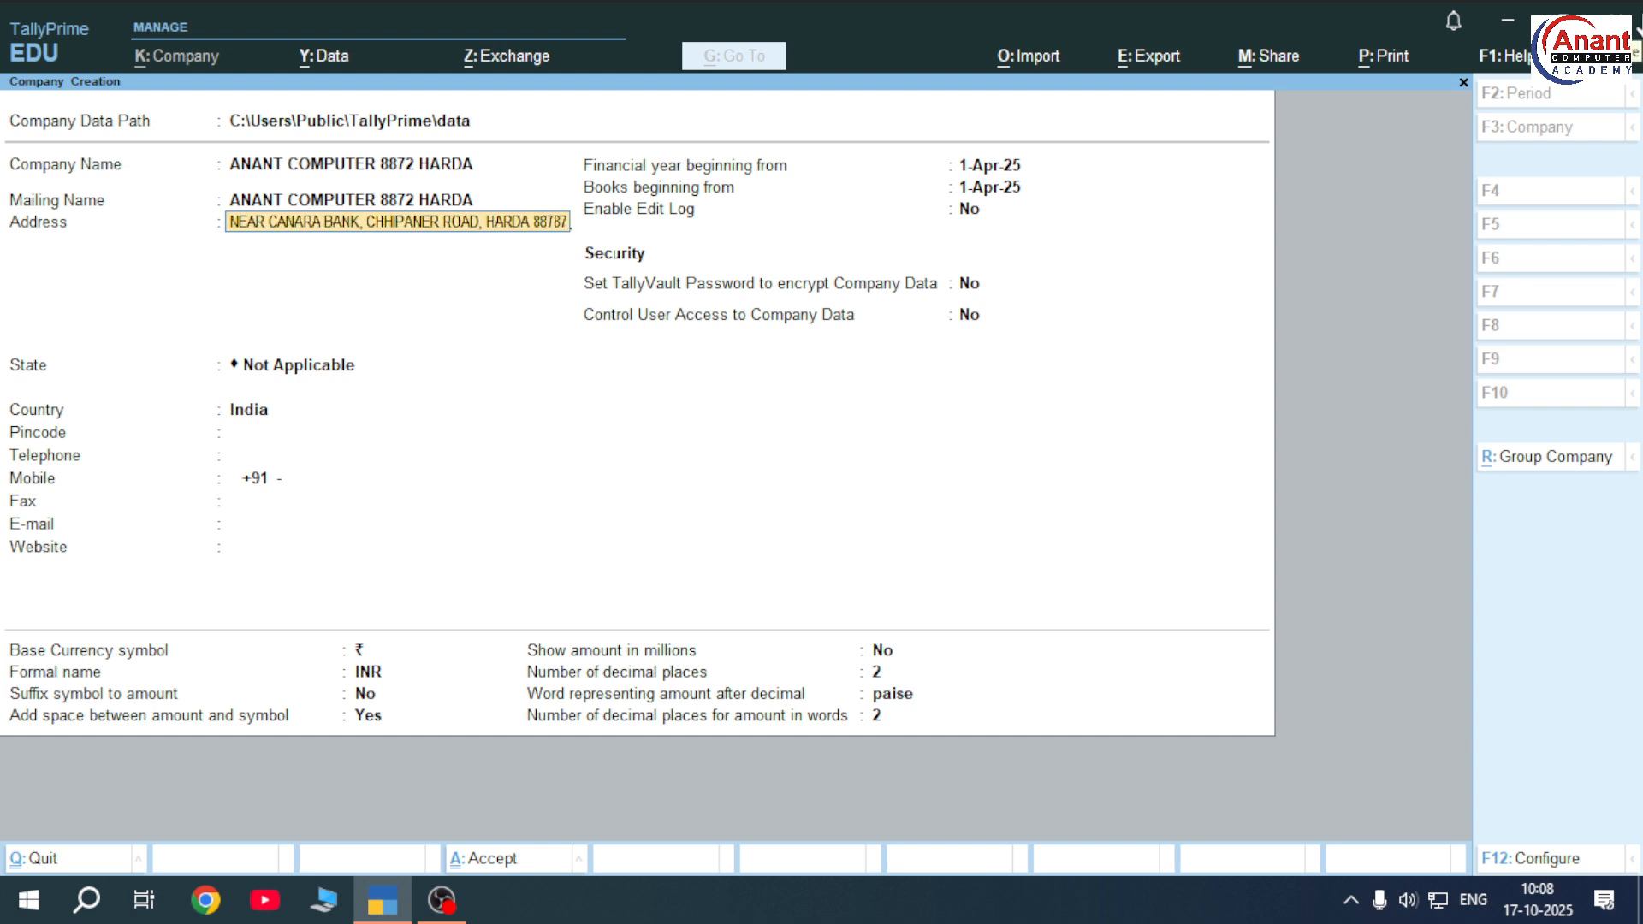
{"action": "key", "text": "BackSpace"}
{"action": "key", "text": "BackSpace"}
{"action": "key", "text": "BackSpace"}
{"action": "key", "text": "BackSpace"}
{"action": "key", "text": "BackSpace"}
{"action": "key", "text": "BackSpace"}
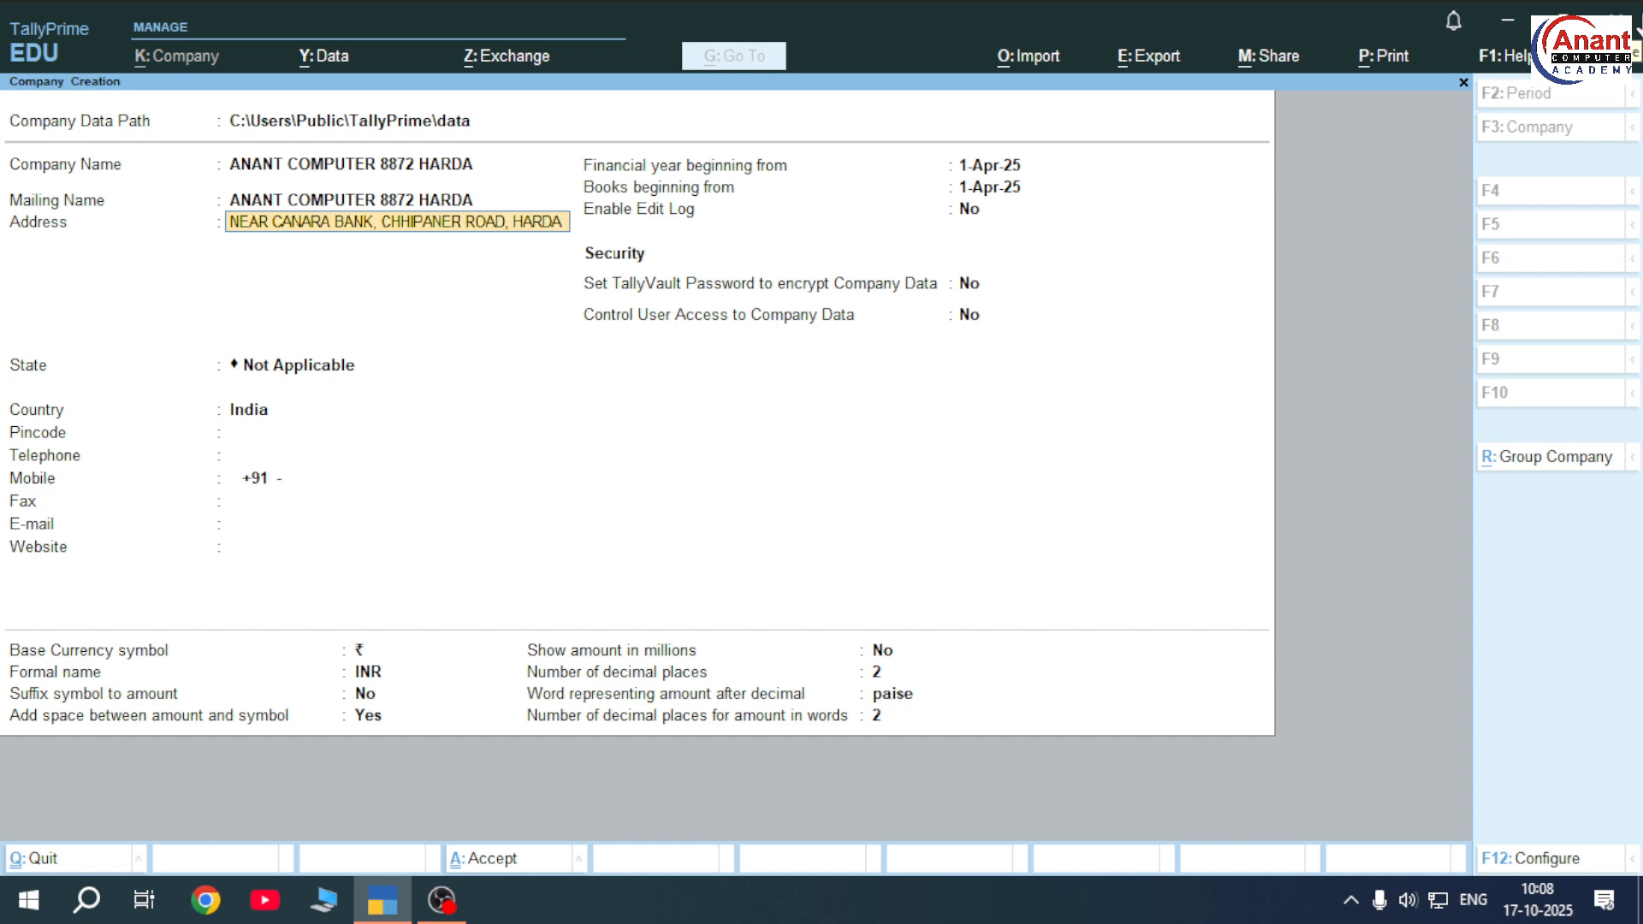
{"action": "key", "text": "Return"}
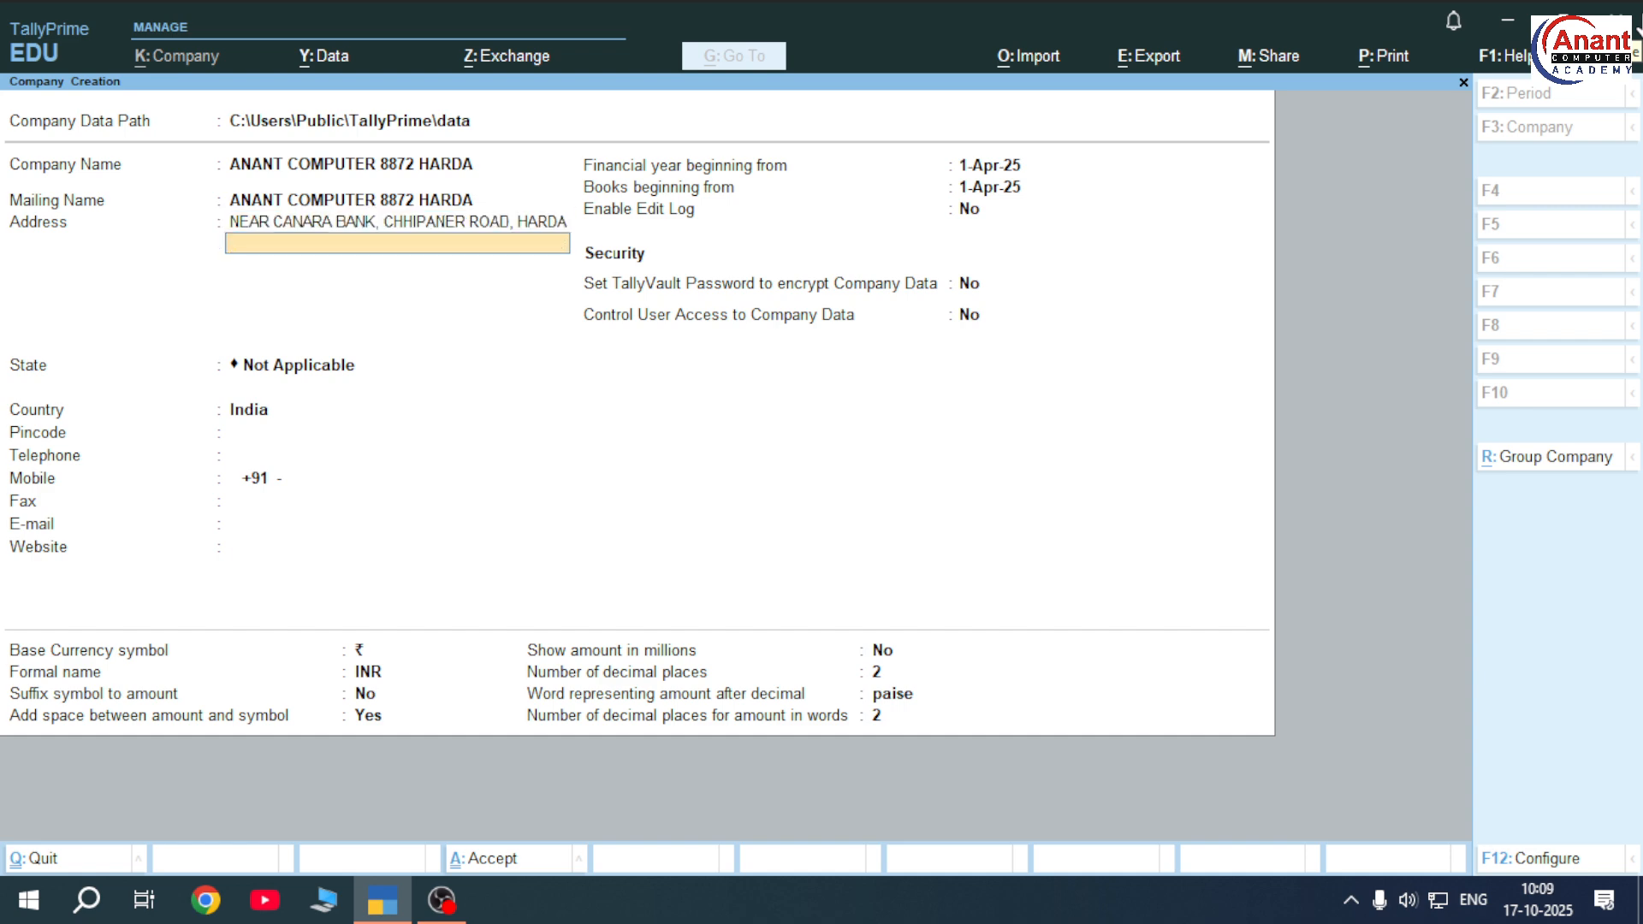
Enter the contact number as the second address line and set the state to Madhya Pradesh
{"action": "key", "text": "Return"}
{"action": "key", "text": "Return"}
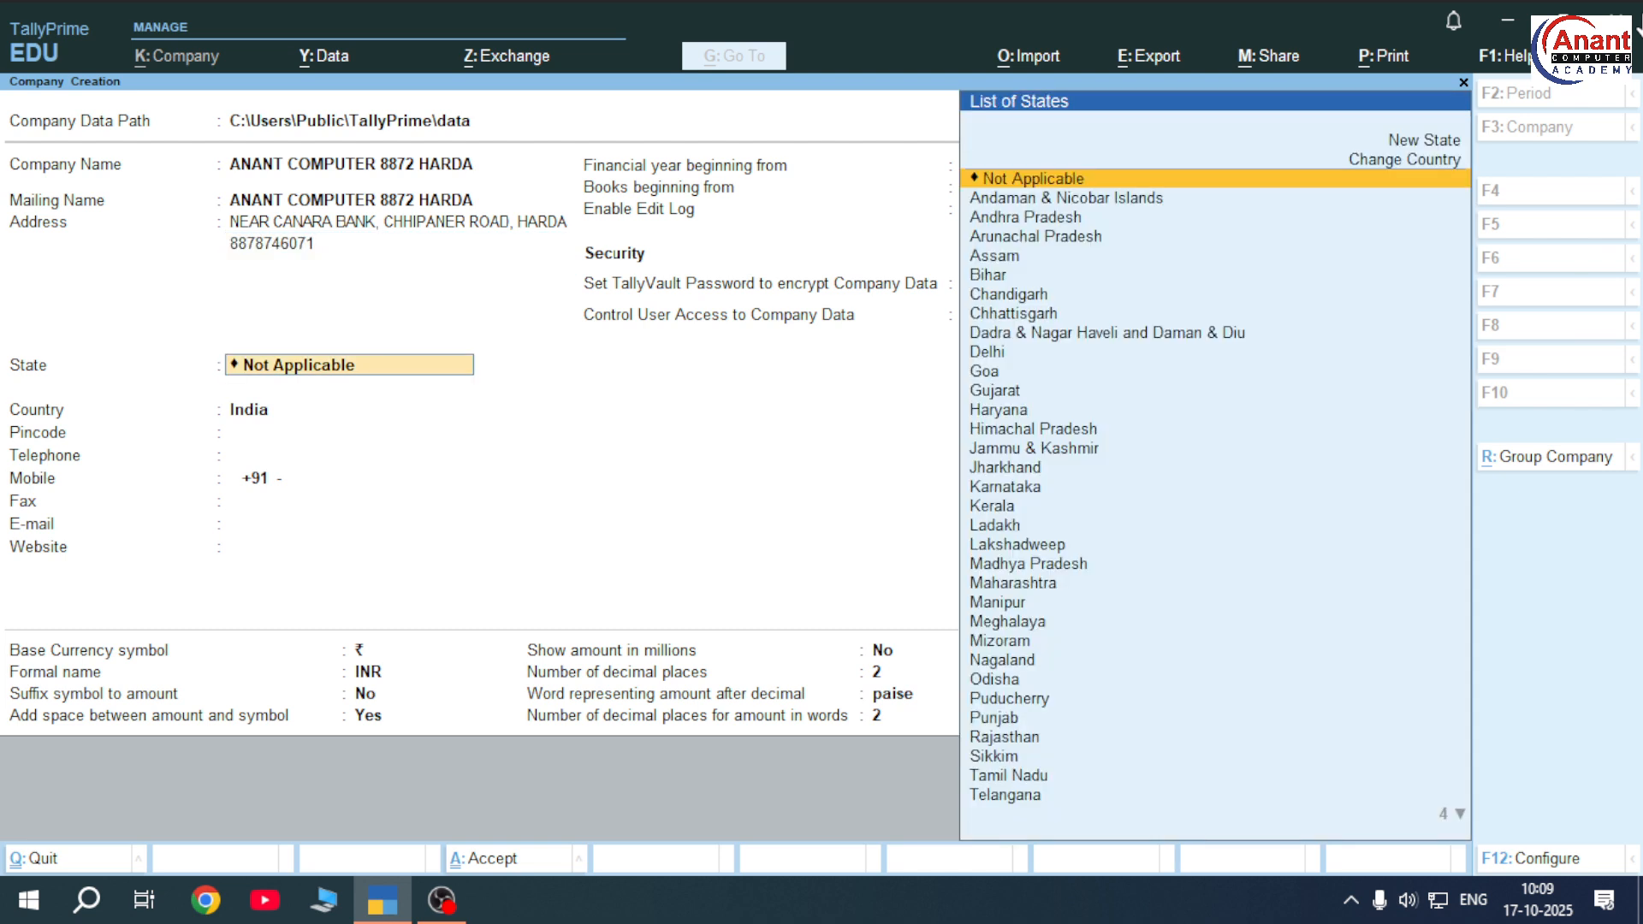
{"action": "type", "text": "m"}
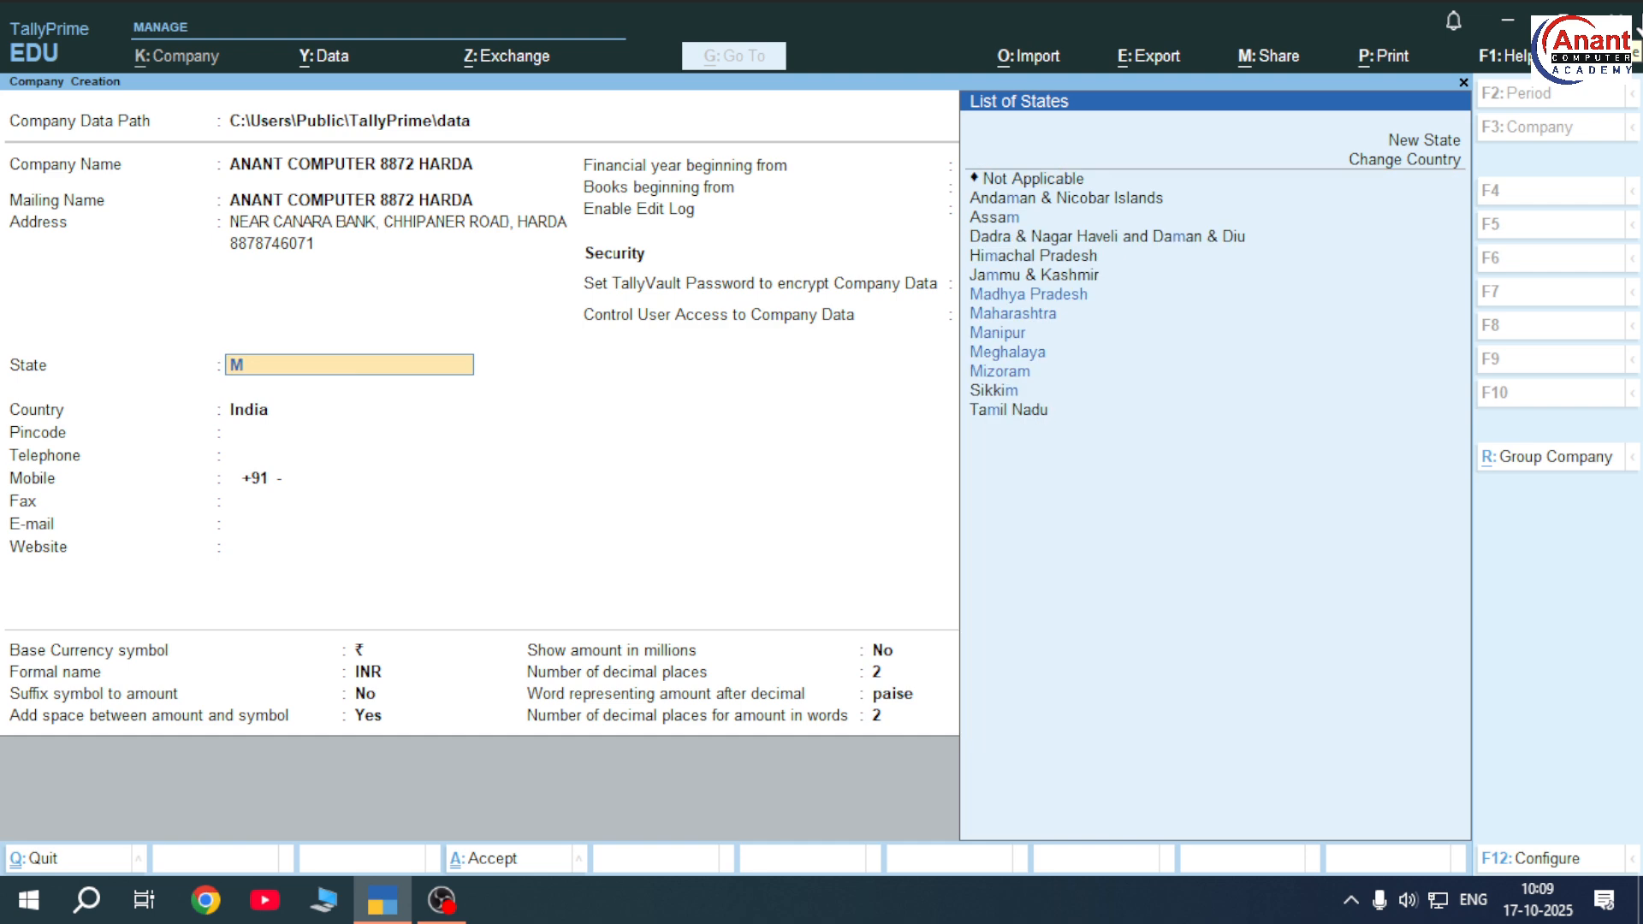
{"action": "key", "text": "Return"}
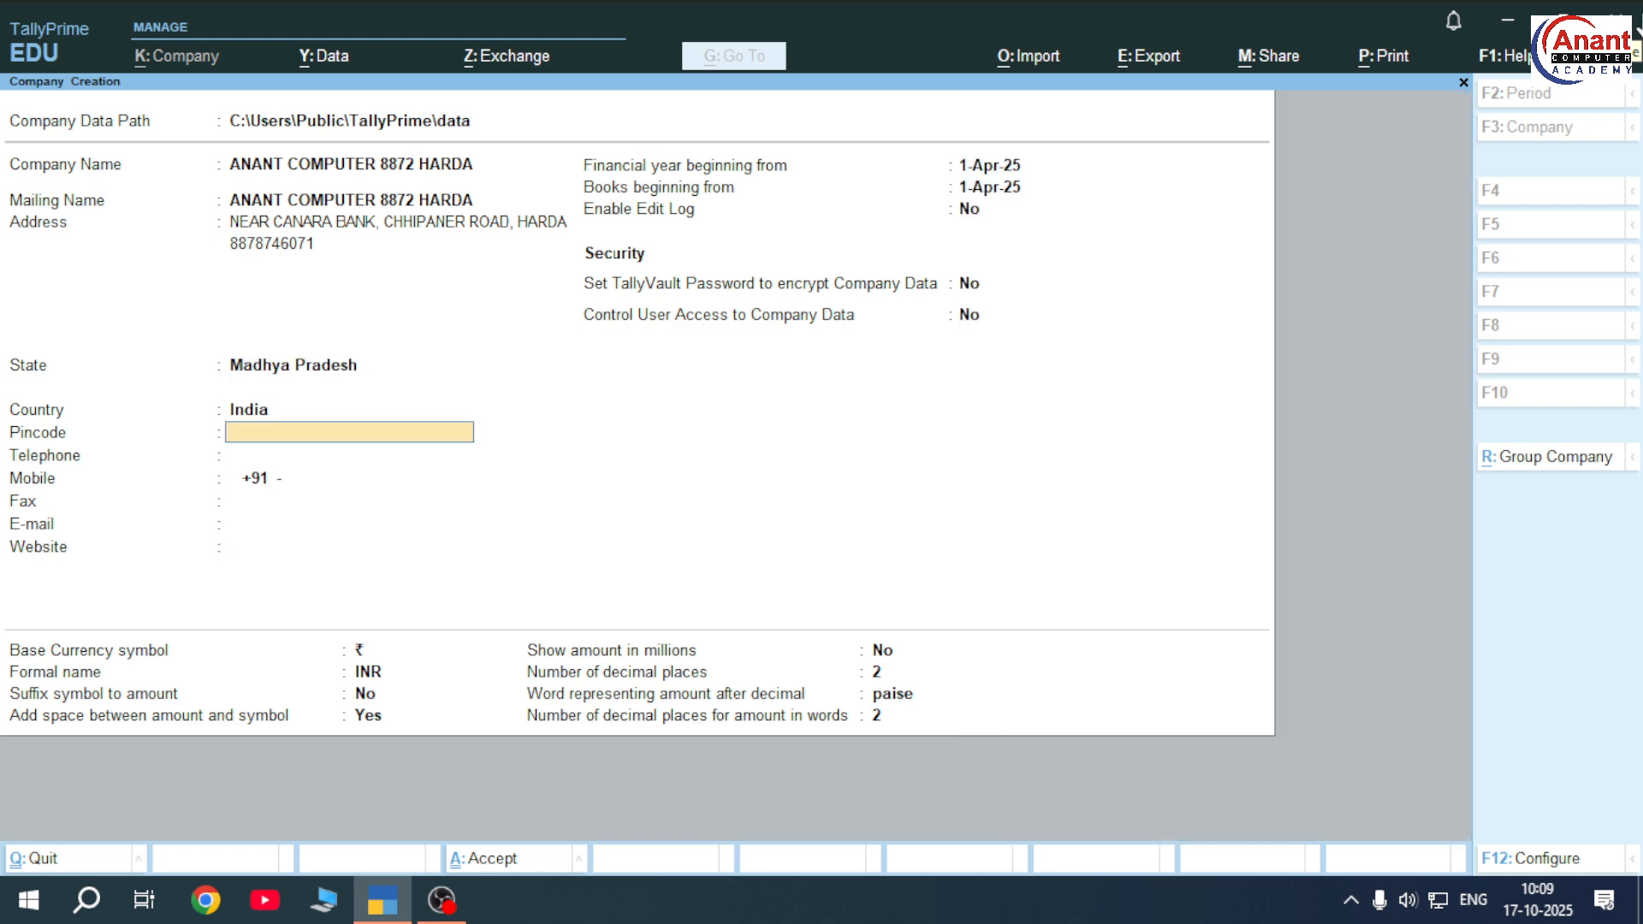
Enter pincode 461331, skip the telephone field, and save the company
{"action": "type", "text": "461331"}
{"action": "key", "text": "Return"}
{"action": "key", "text": "Return"}
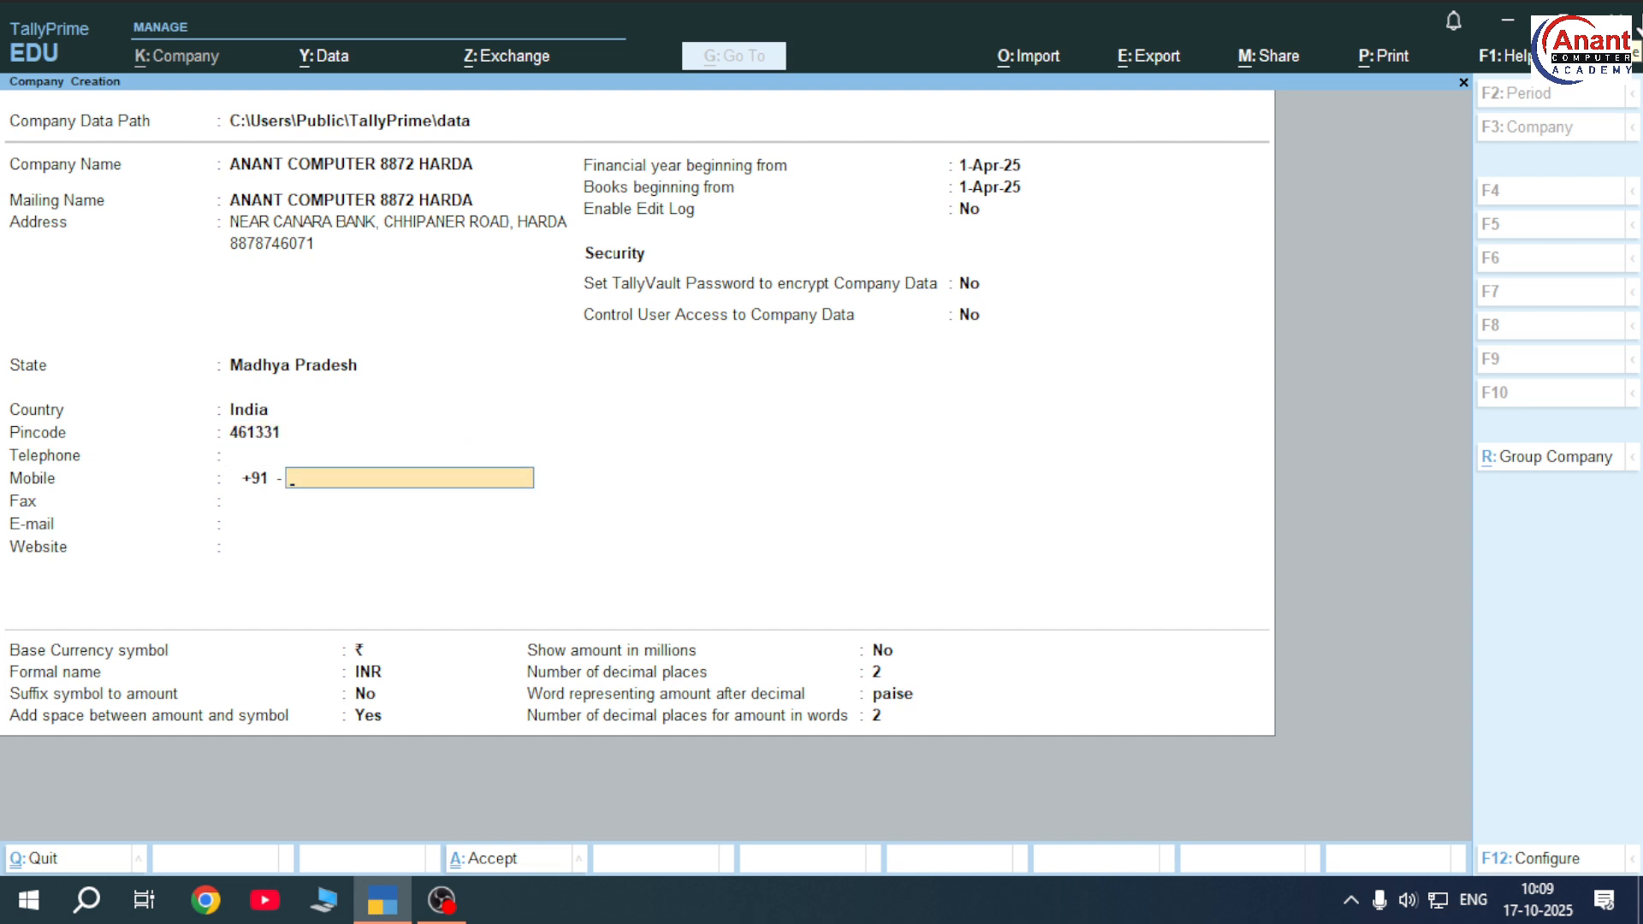
{"action": "key", "text": "Return"}
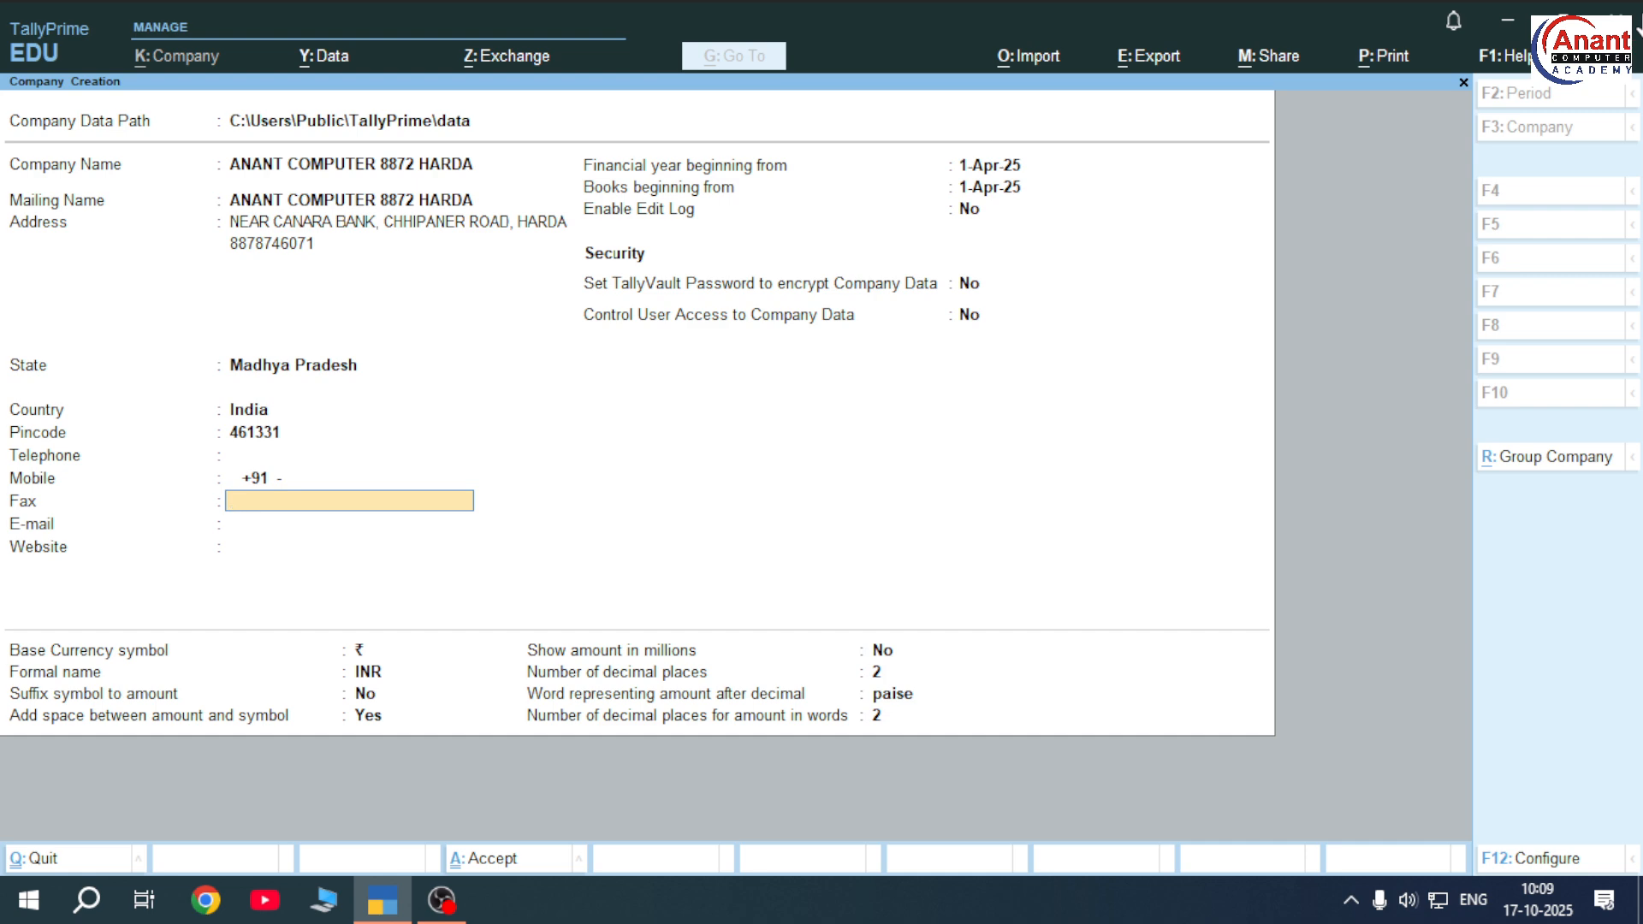
{"action": "key", "text": "ctrl"}
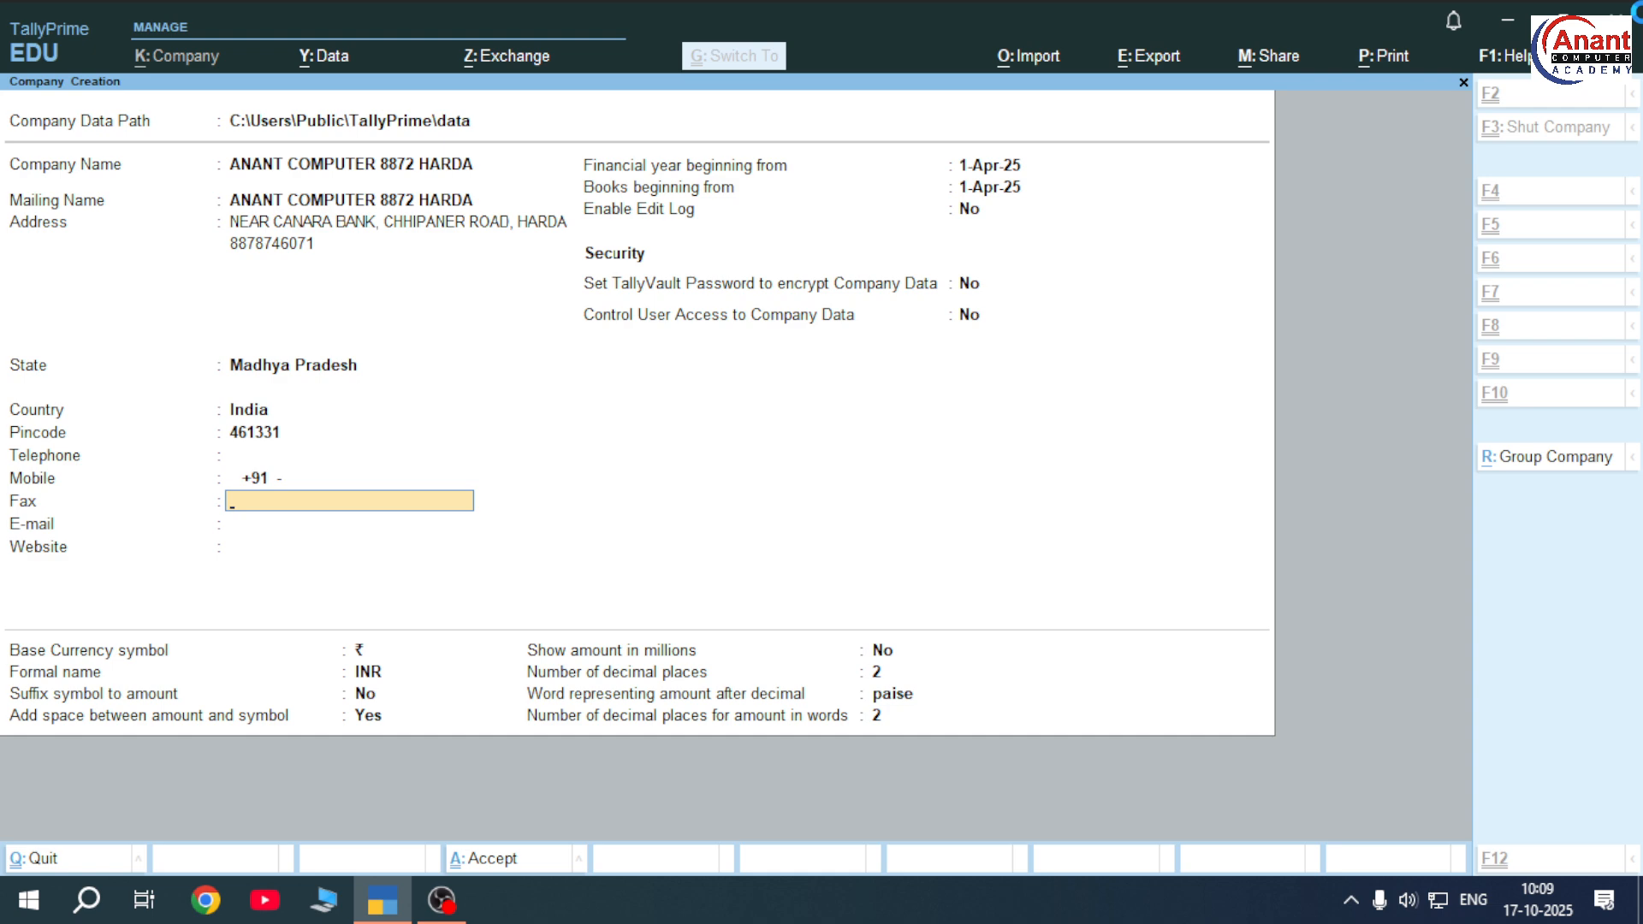
{"action": "key", "text": "ctrl+a"}
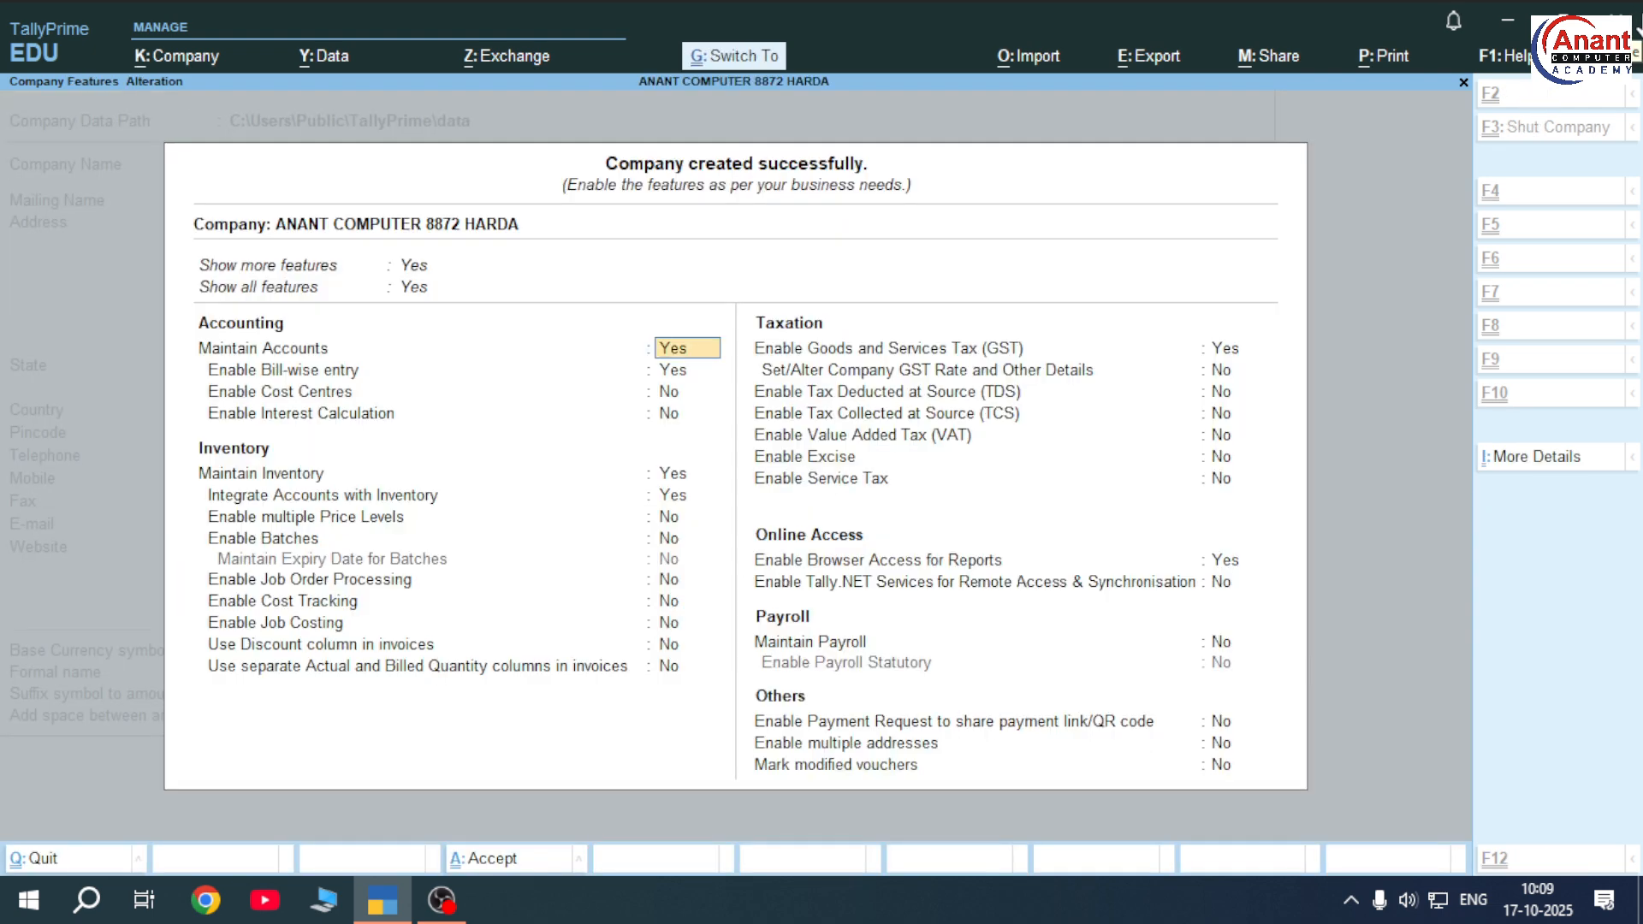
Accept the default Company Features to load ANANT COMPUTER 8872 HARDA at Gateway of Tally
{"action": "key", "text": "ctrl+a"}
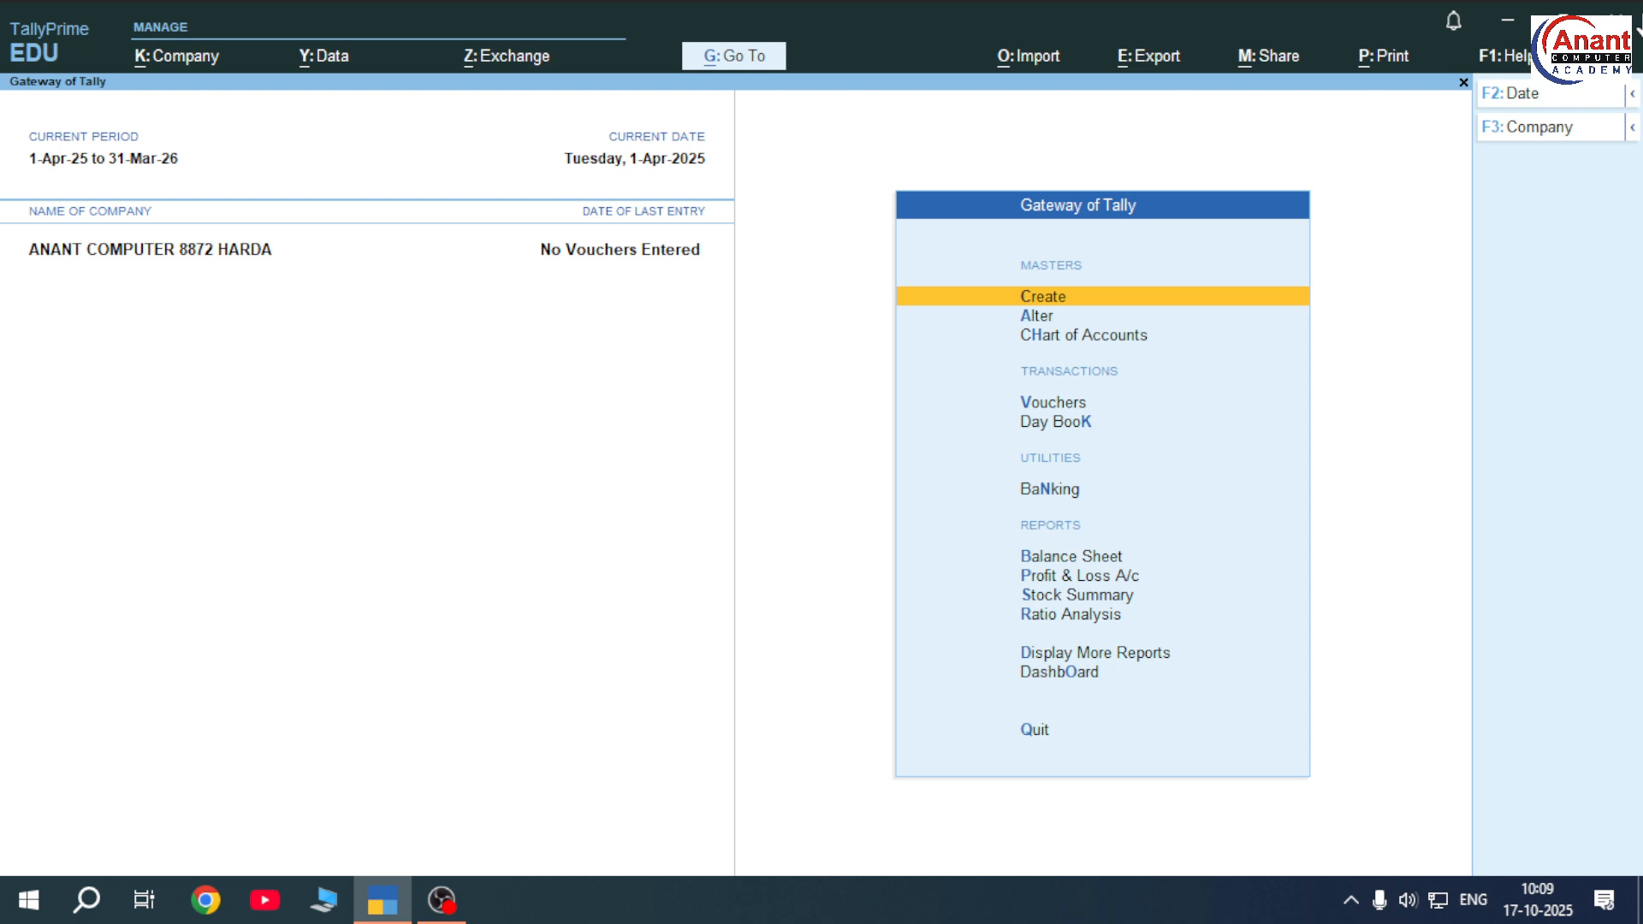
Briefly check the list of masters to create, then open voucher entry on Payment voucher No. 1
{"action": "key", "text": "Down"}
{"action": "key", "text": "Down"}
{"action": "key", "text": "Down"}
{"action": "key", "text": "Down"}
{"action": "key", "text": "Up"}
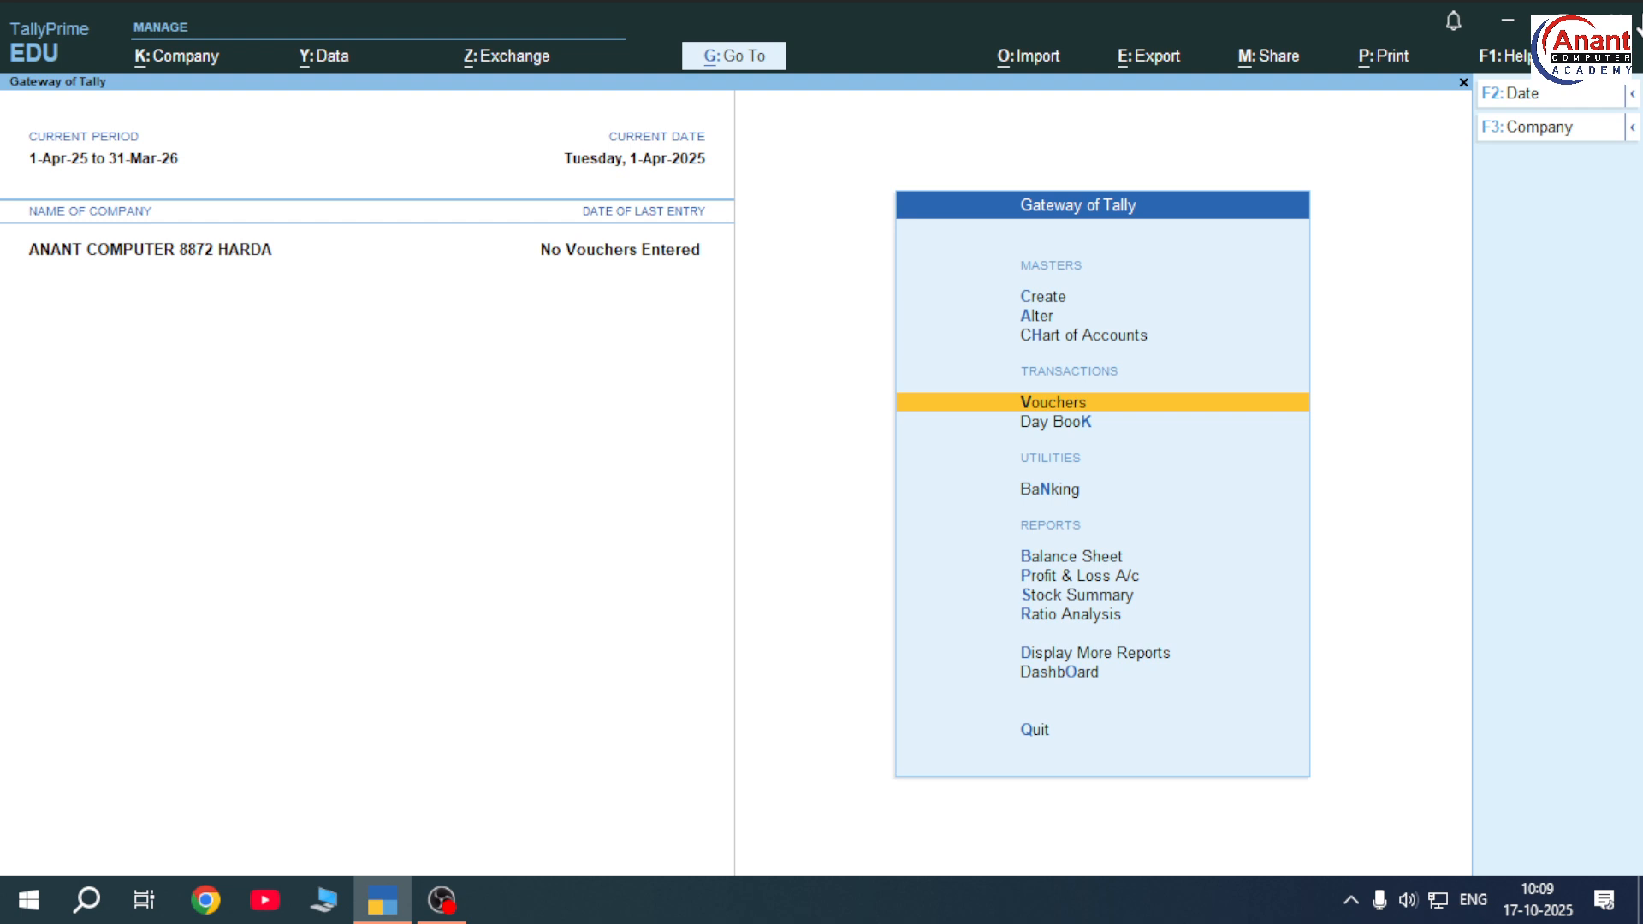
{"action": "key", "text": "Up"}
{"action": "key", "text": "Up"}
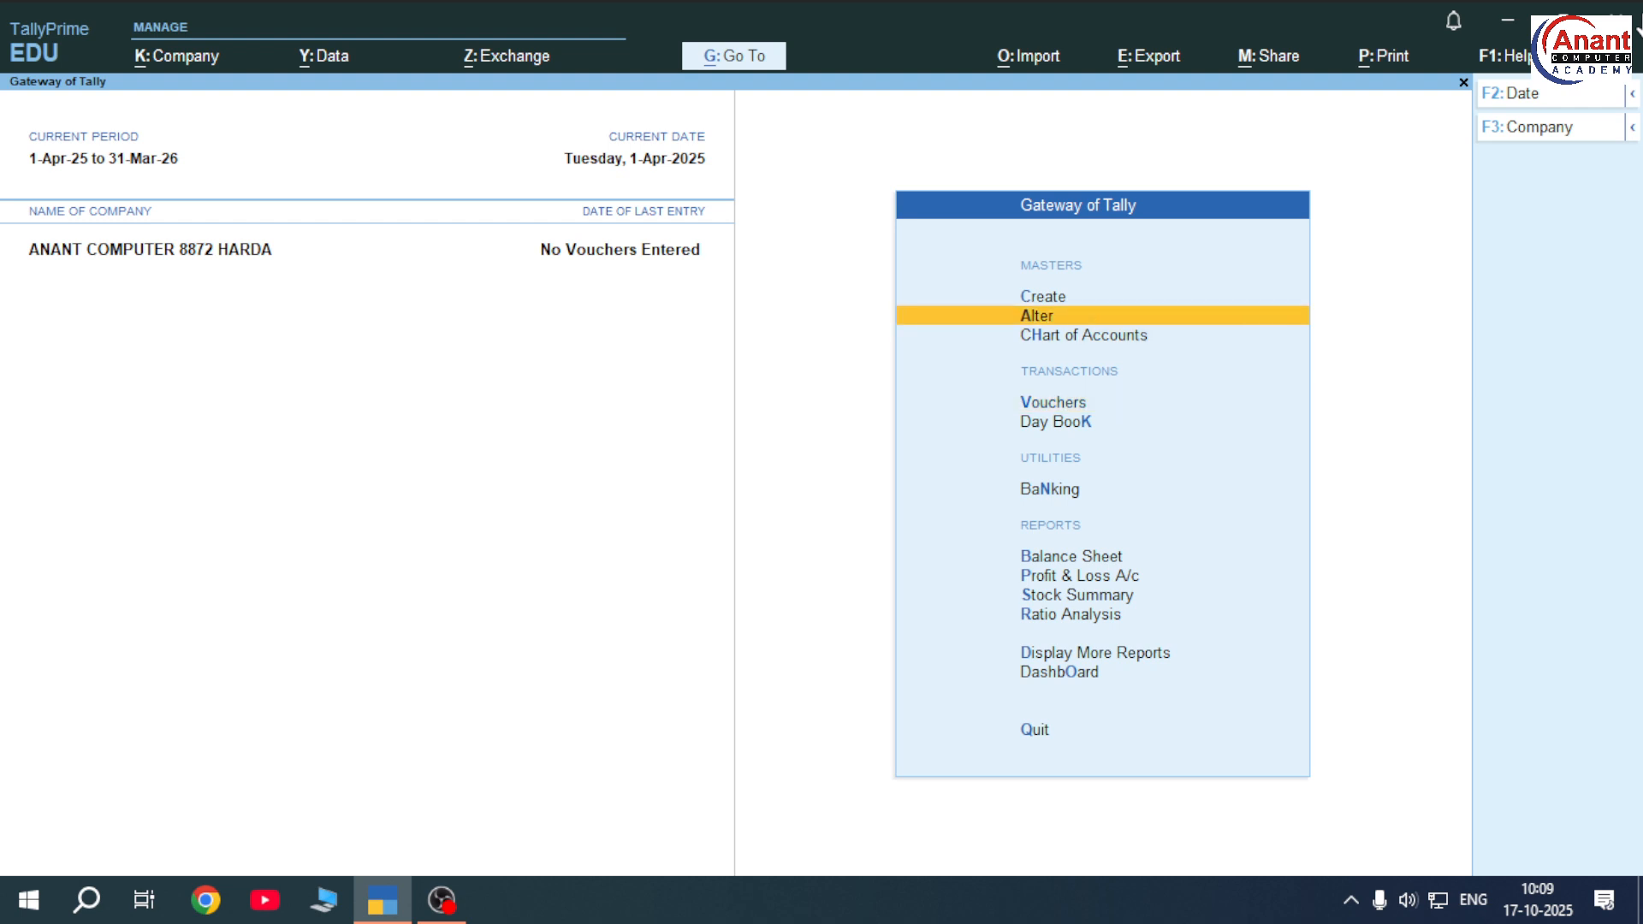
{"action": "key", "text": "Up"}
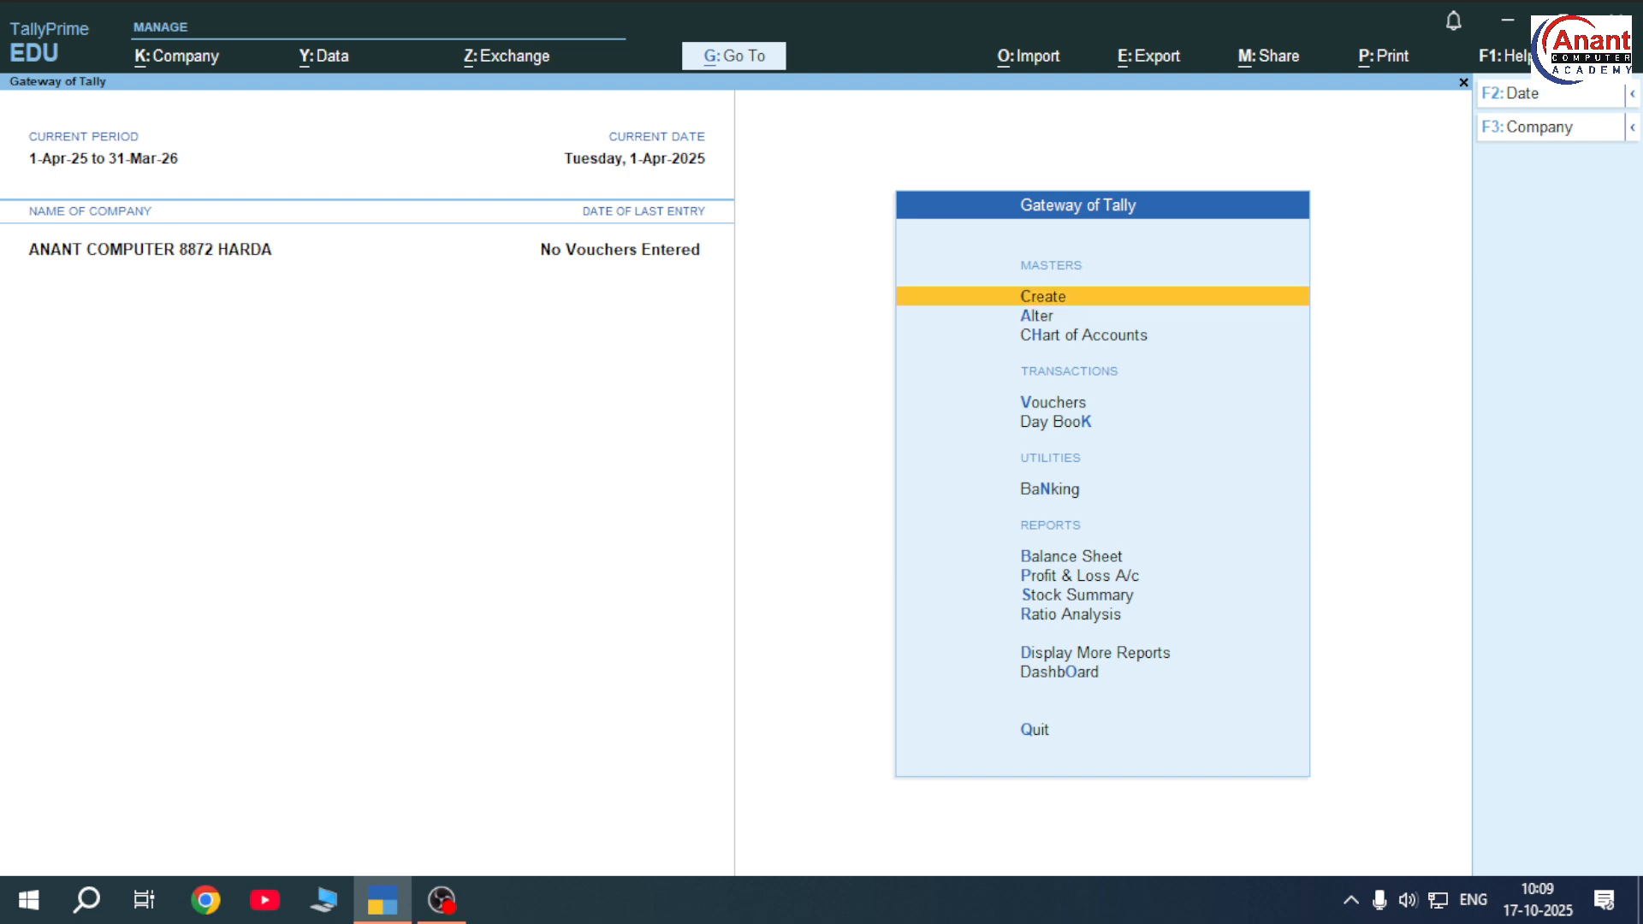
{"action": "key", "text": "Return"}
{"action": "key", "text": "Down"}
{"action": "key", "text": "Down"}
{"action": "key", "text": "Down"}
{"action": "key", "text": "Down"}
{"action": "key", "text": "Down"}
{"action": "key", "text": "Down"}
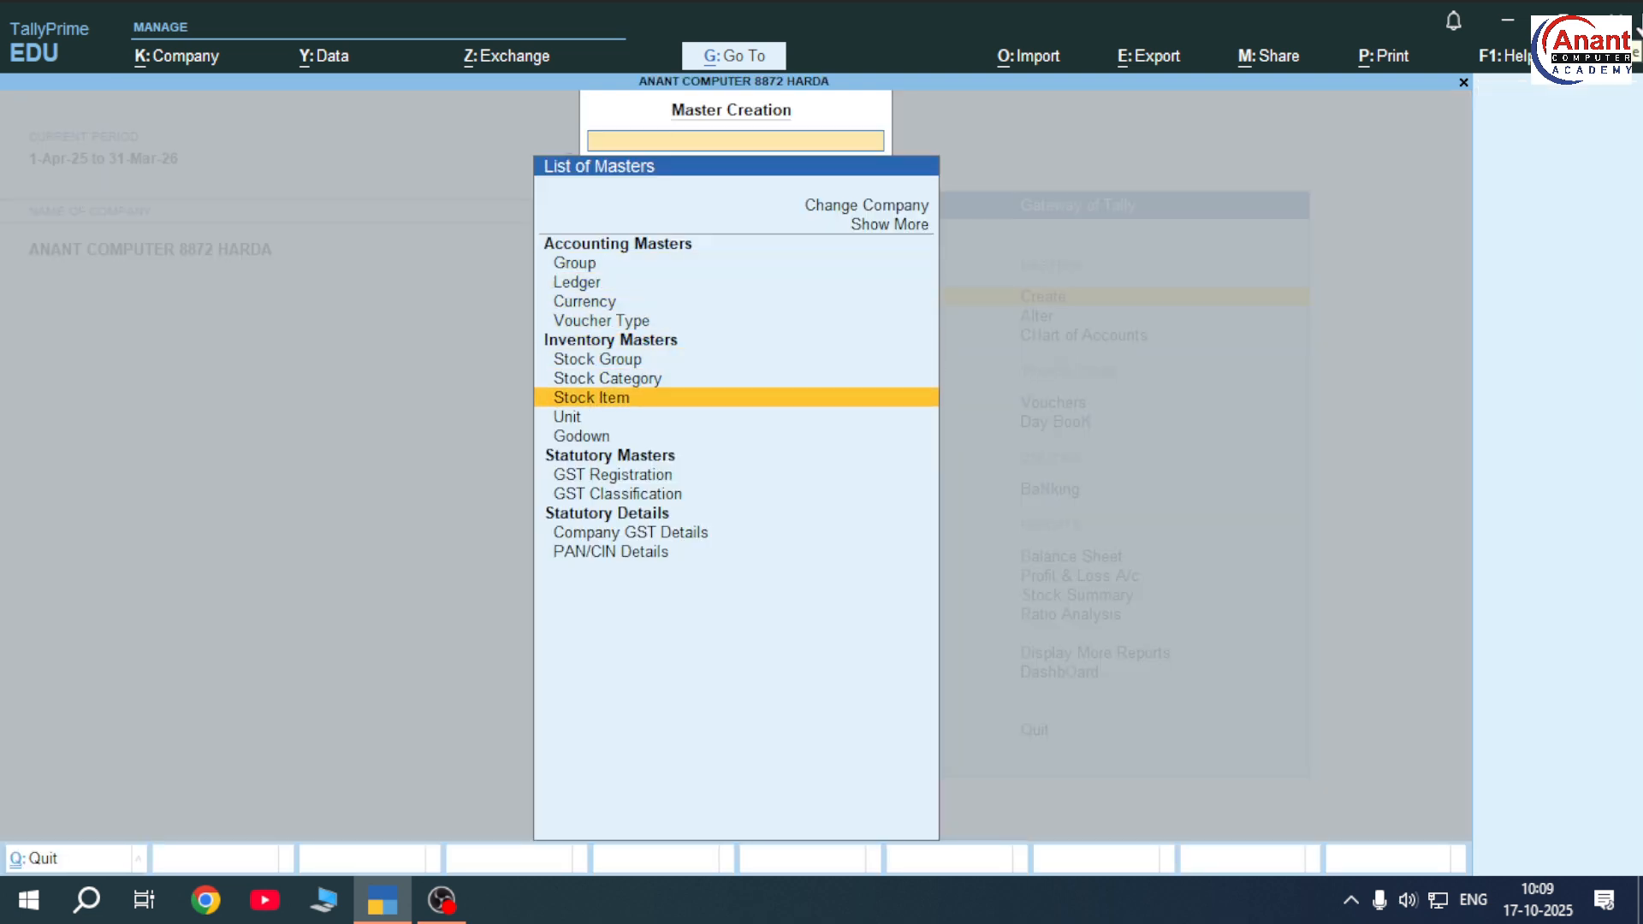
{"action": "key", "text": "Up"}
{"action": "key", "text": "Up"}
{"action": "key", "text": "Down"}
{"action": "key", "text": "Down"}
{"action": "key", "text": "Escape"}
{"action": "key", "text": "Down"}
{"action": "key", "text": "Down"}
{"action": "key", "text": "Down"}
{"action": "key", "text": "Down"}
{"action": "key", "text": "Up"}
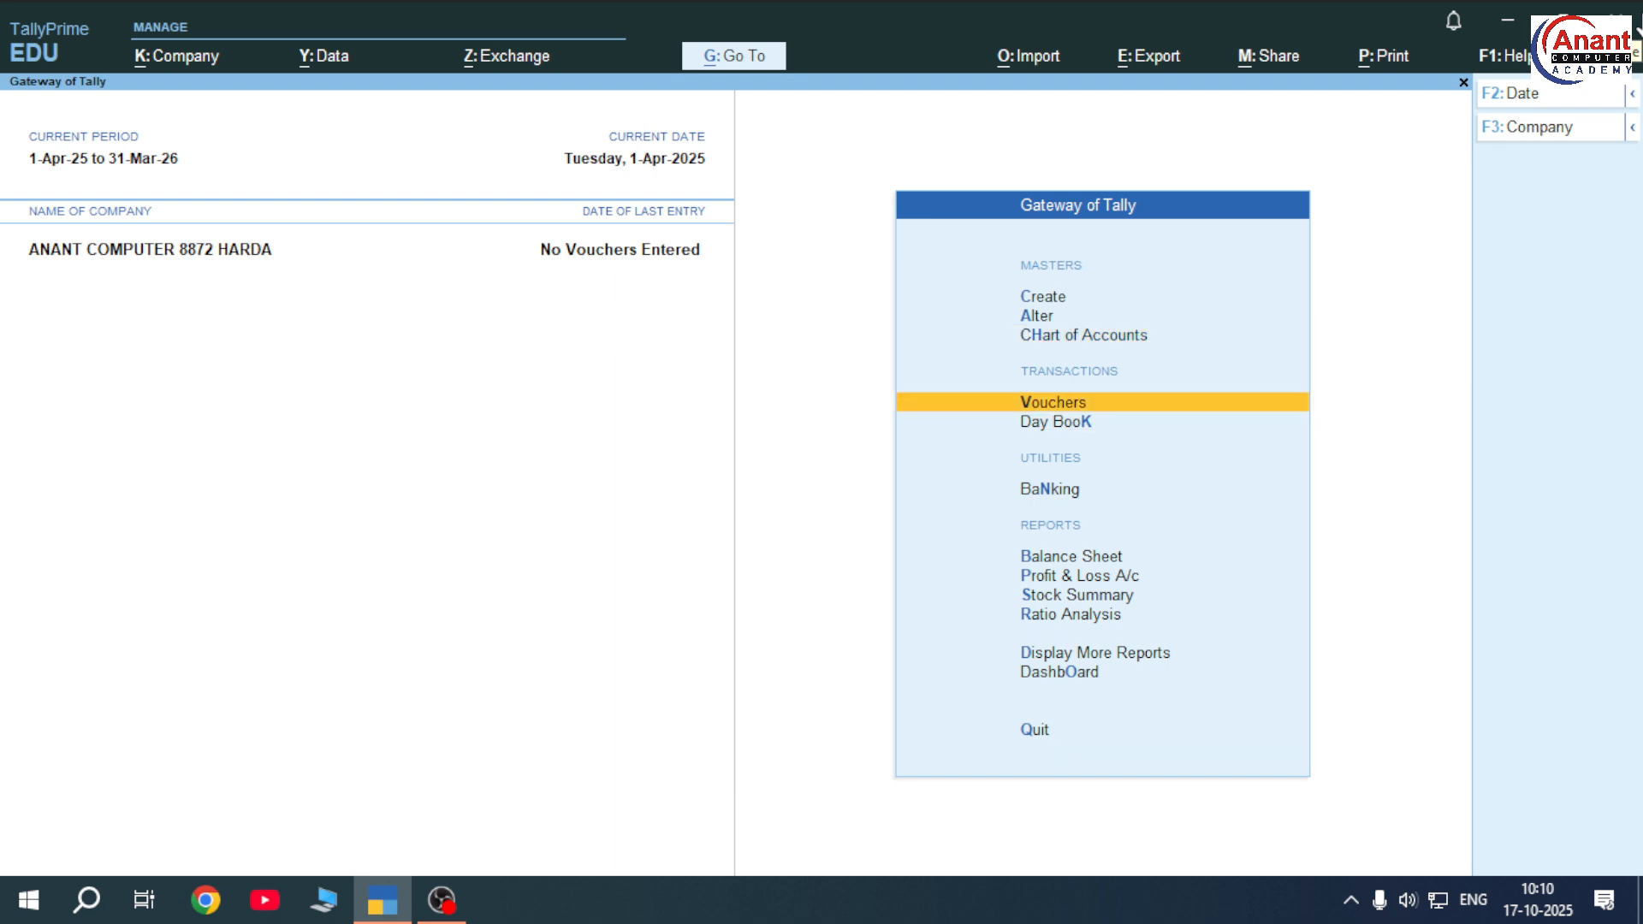
{"action": "key", "text": "Return"}
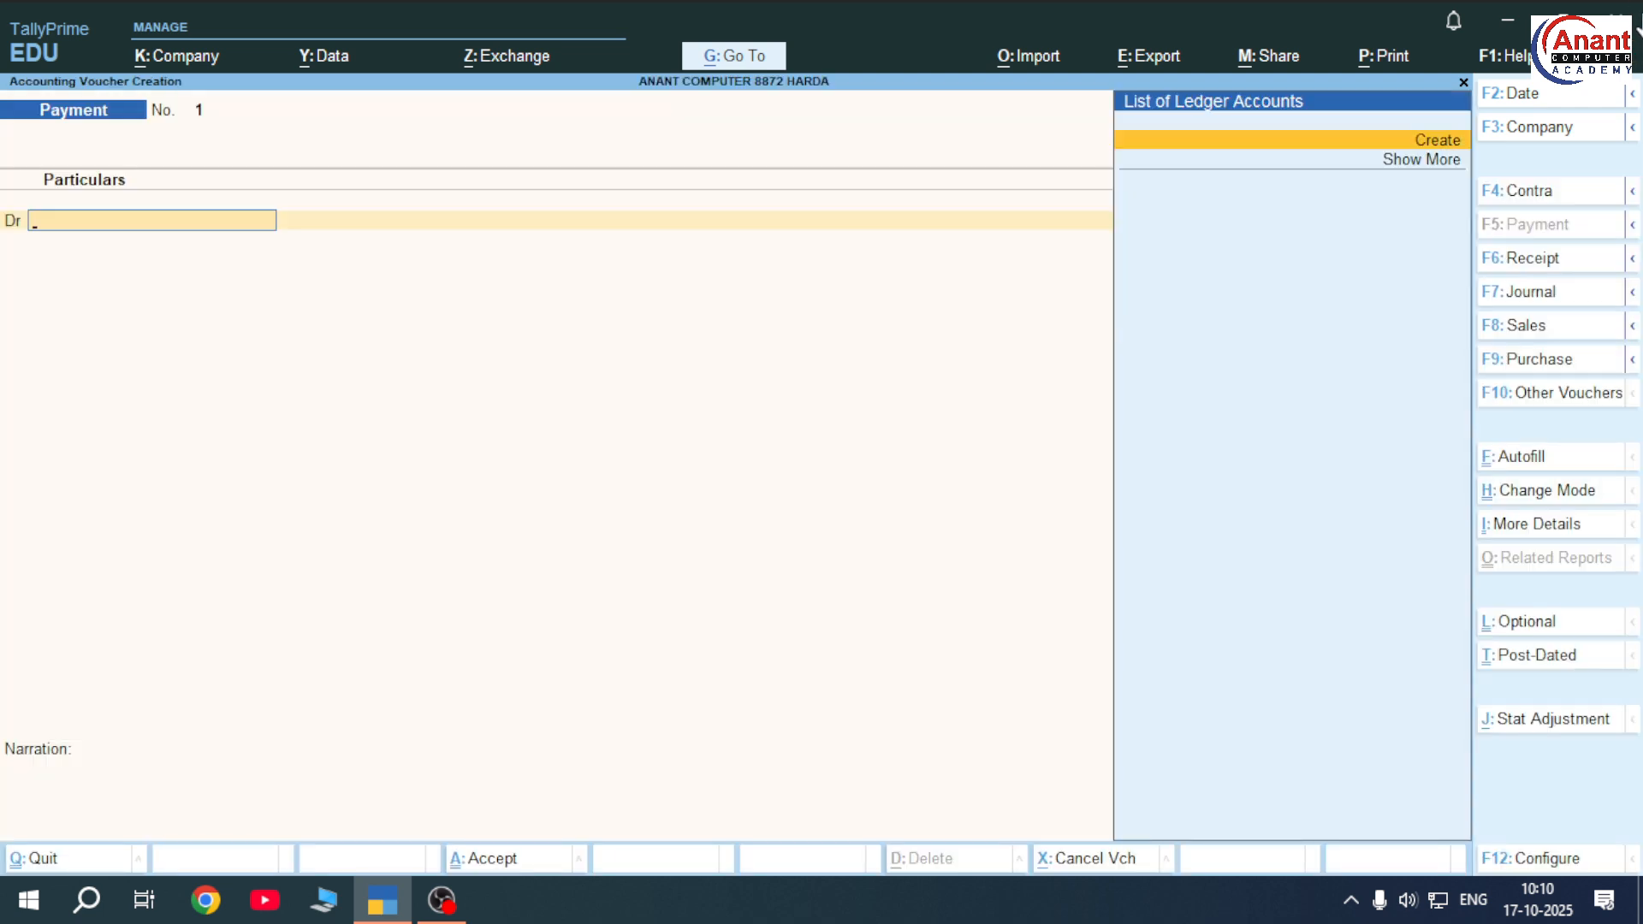
Switch to a Purchase voucher with supplier invoice 58454 and Cash as the party
{"action": "key", "text": "F9"}
{"action": "type", "text": "58454"}
{"action": "key", "text": "Return"}
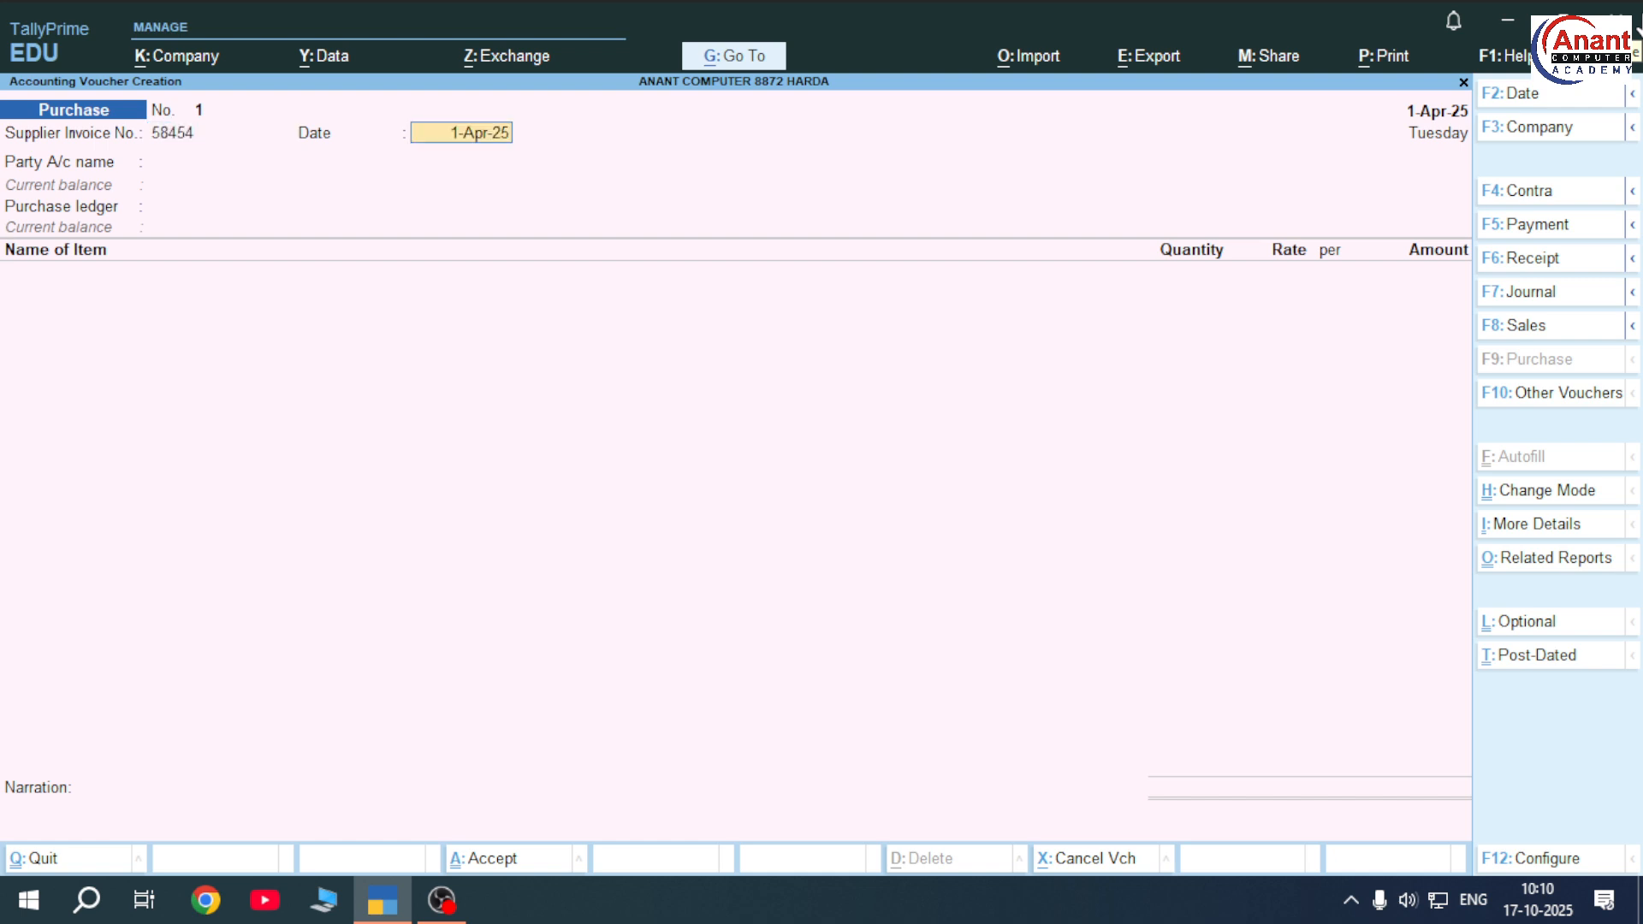
{"action": "key", "text": "Return"}
{"action": "key", "text": "Return"}
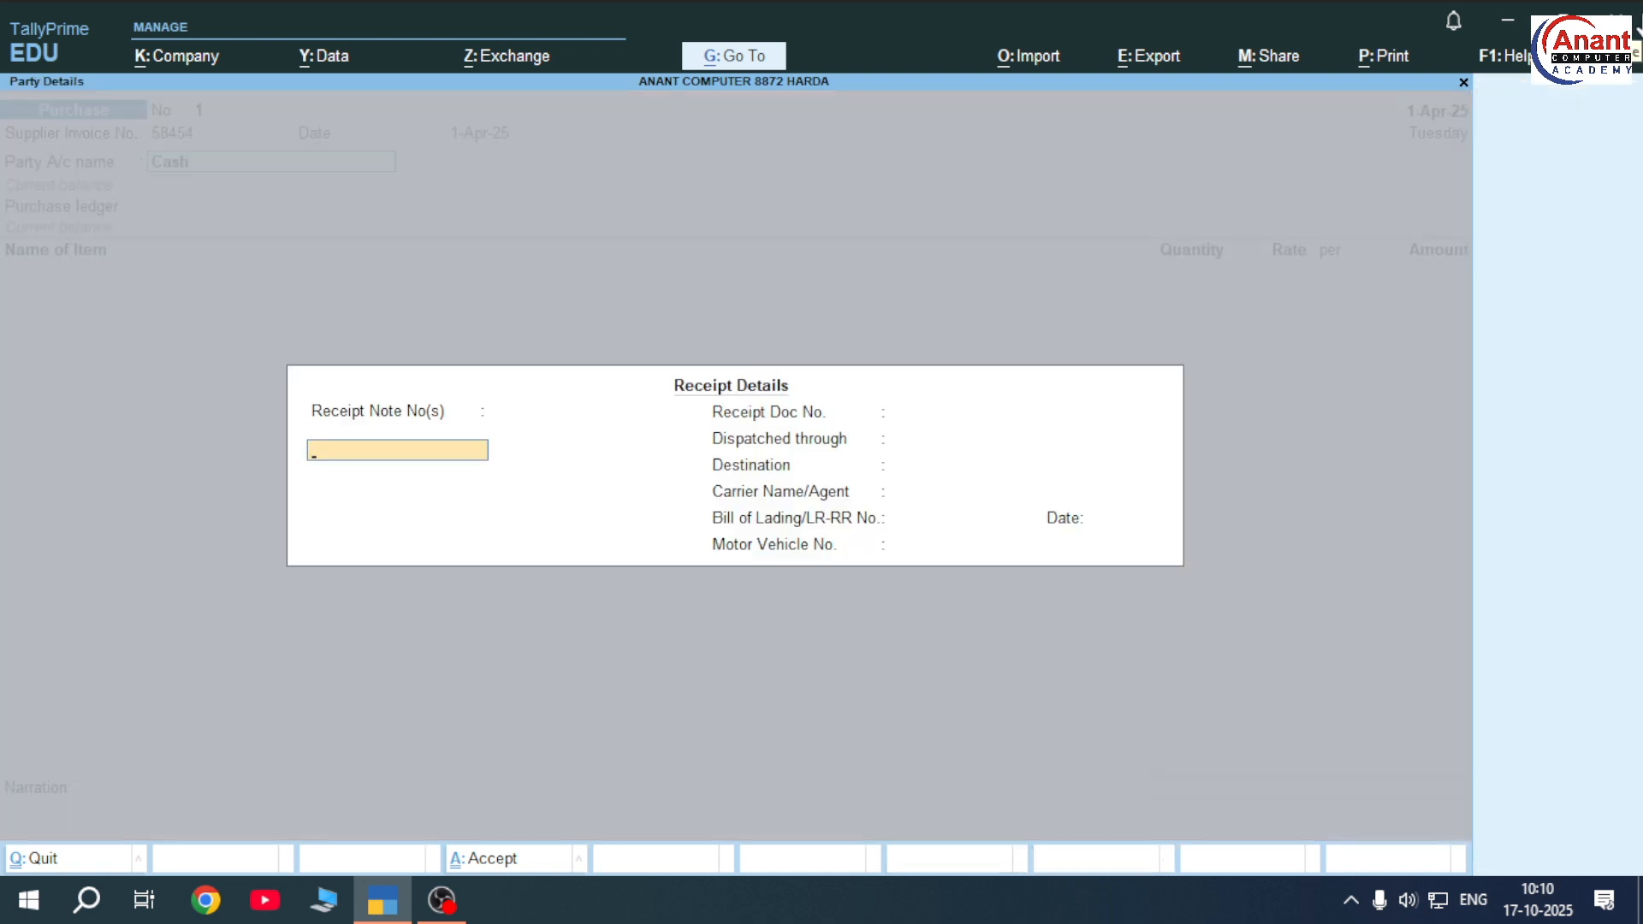
{"action": "key", "text": "ctrl+a"}
{"action": "key", "text": "ctrl+a"}
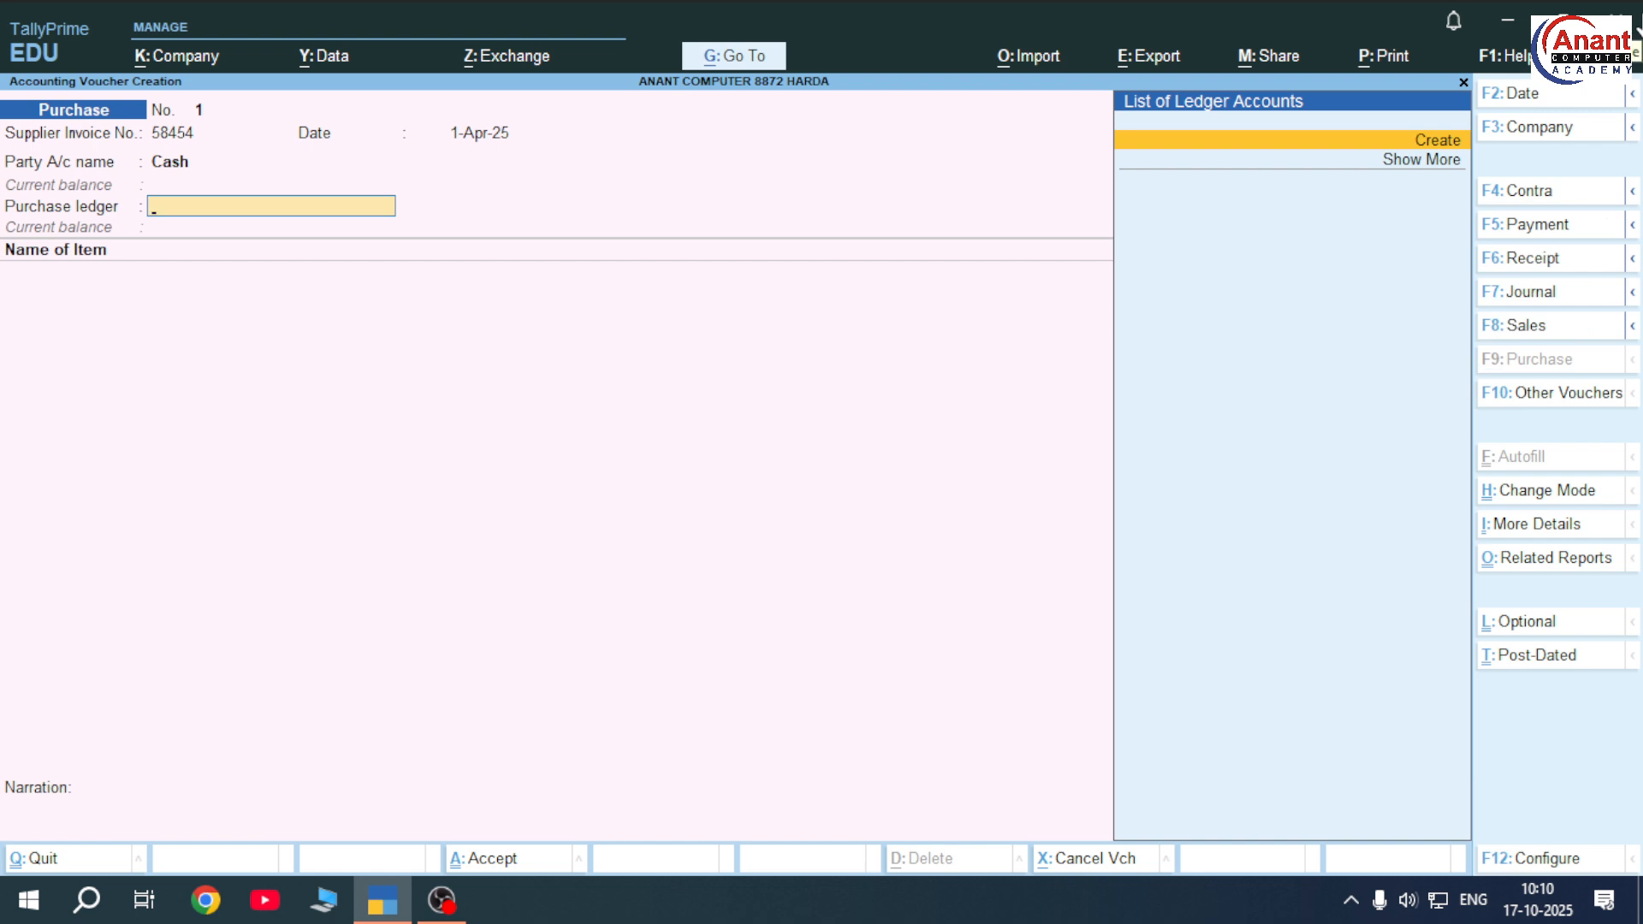
Create the PURCHASE ledger under Purchase Accounts as the voucher's purchase ledger
{"action": "key", "text": "Return"}
{"action": "type", "text": "PU"}
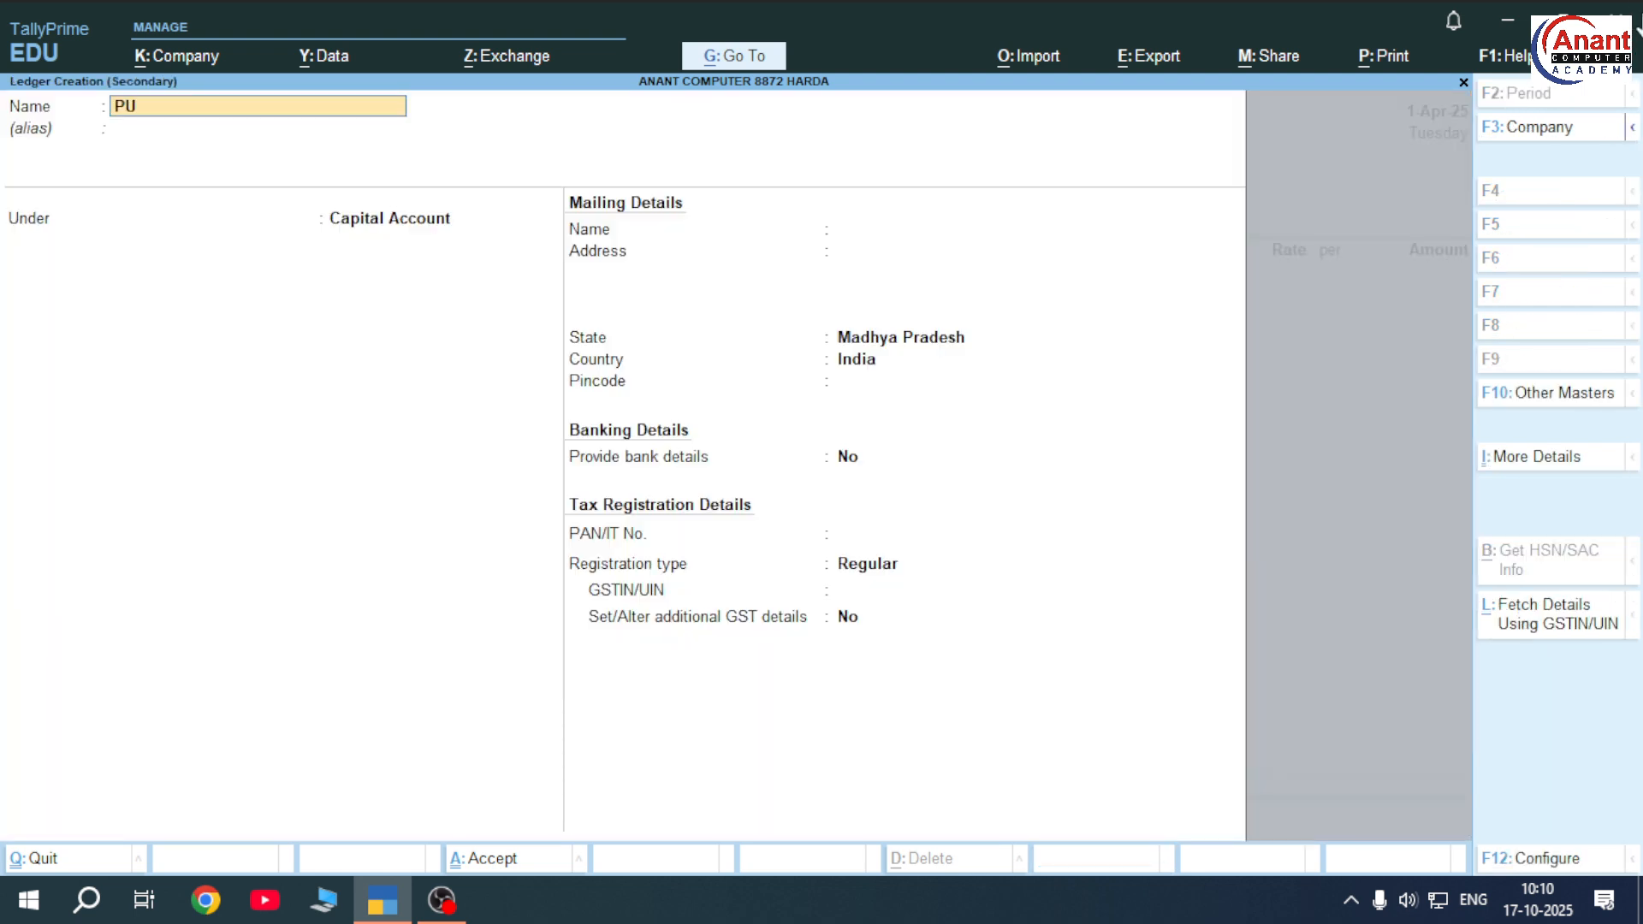
{"action": "type", "text": "RCHASE"}
{"action": "key", "text": "Return"}
{"action": "type", "text": "PURC"}
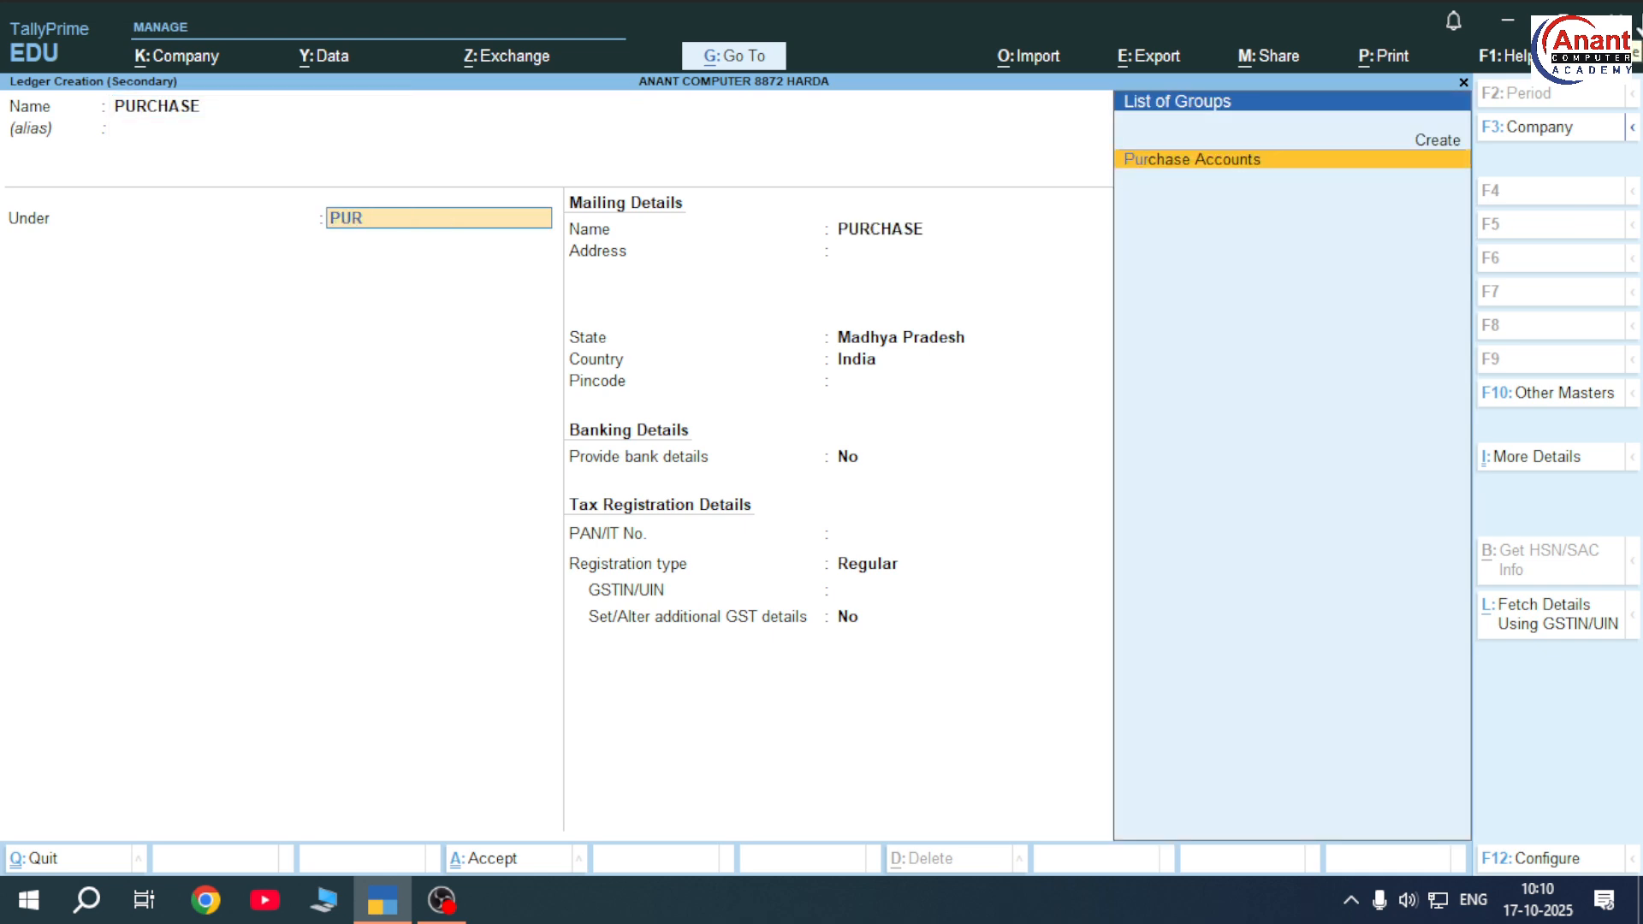
{"action": "key", "text": "Return"}
{"action": "key", "text": "ctrl+a"}
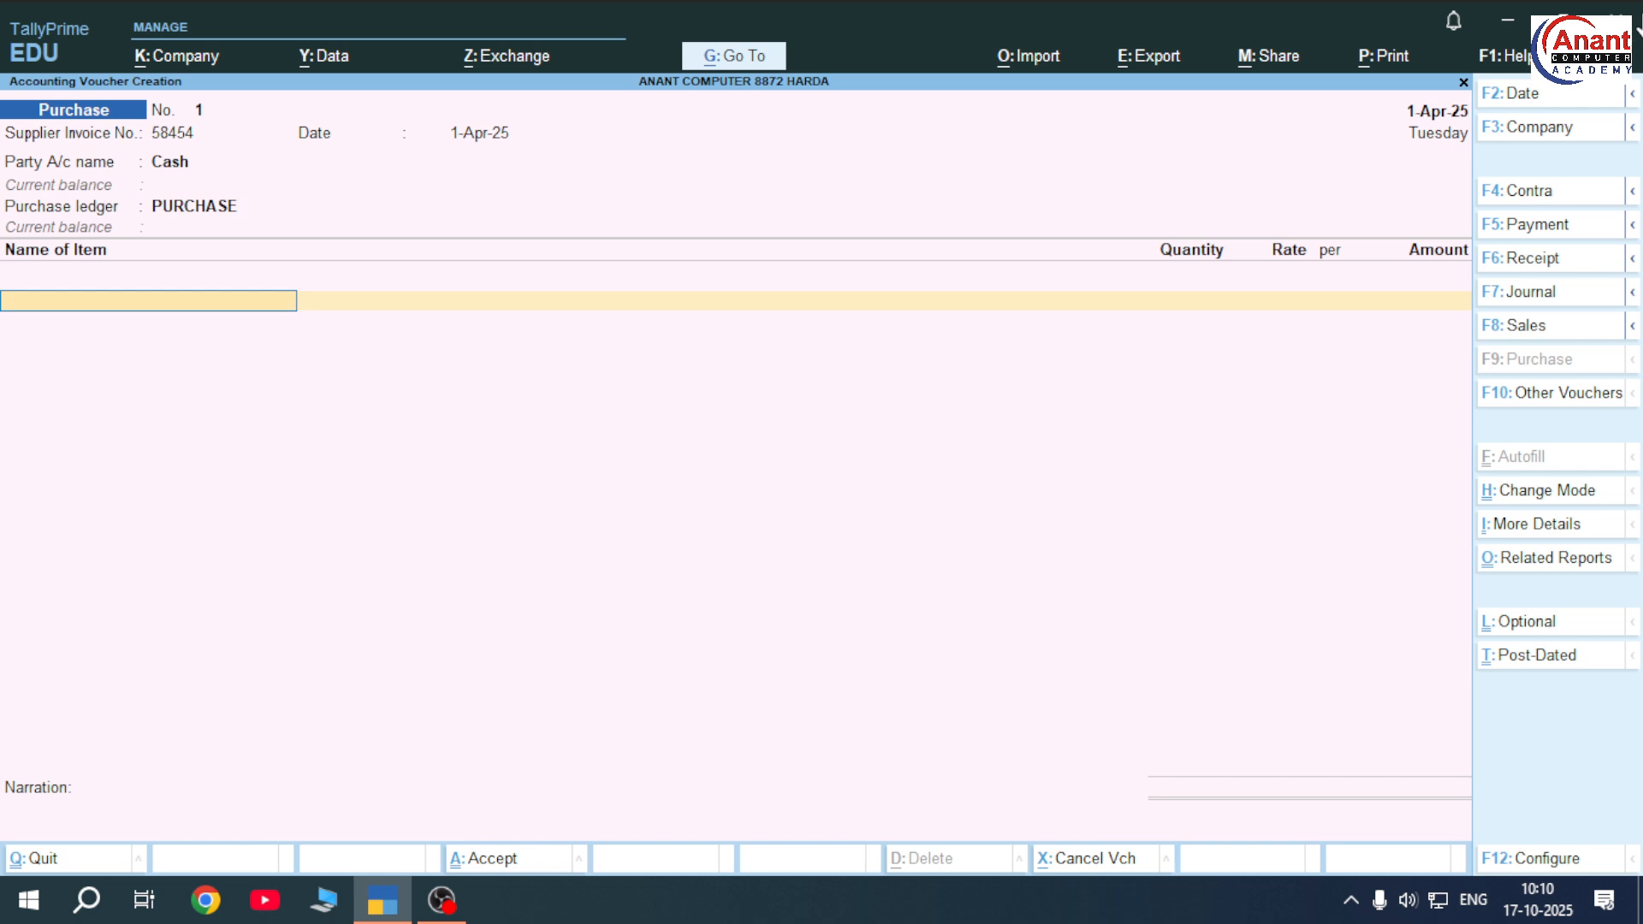
{"action": "key", "text": "alt+c"}
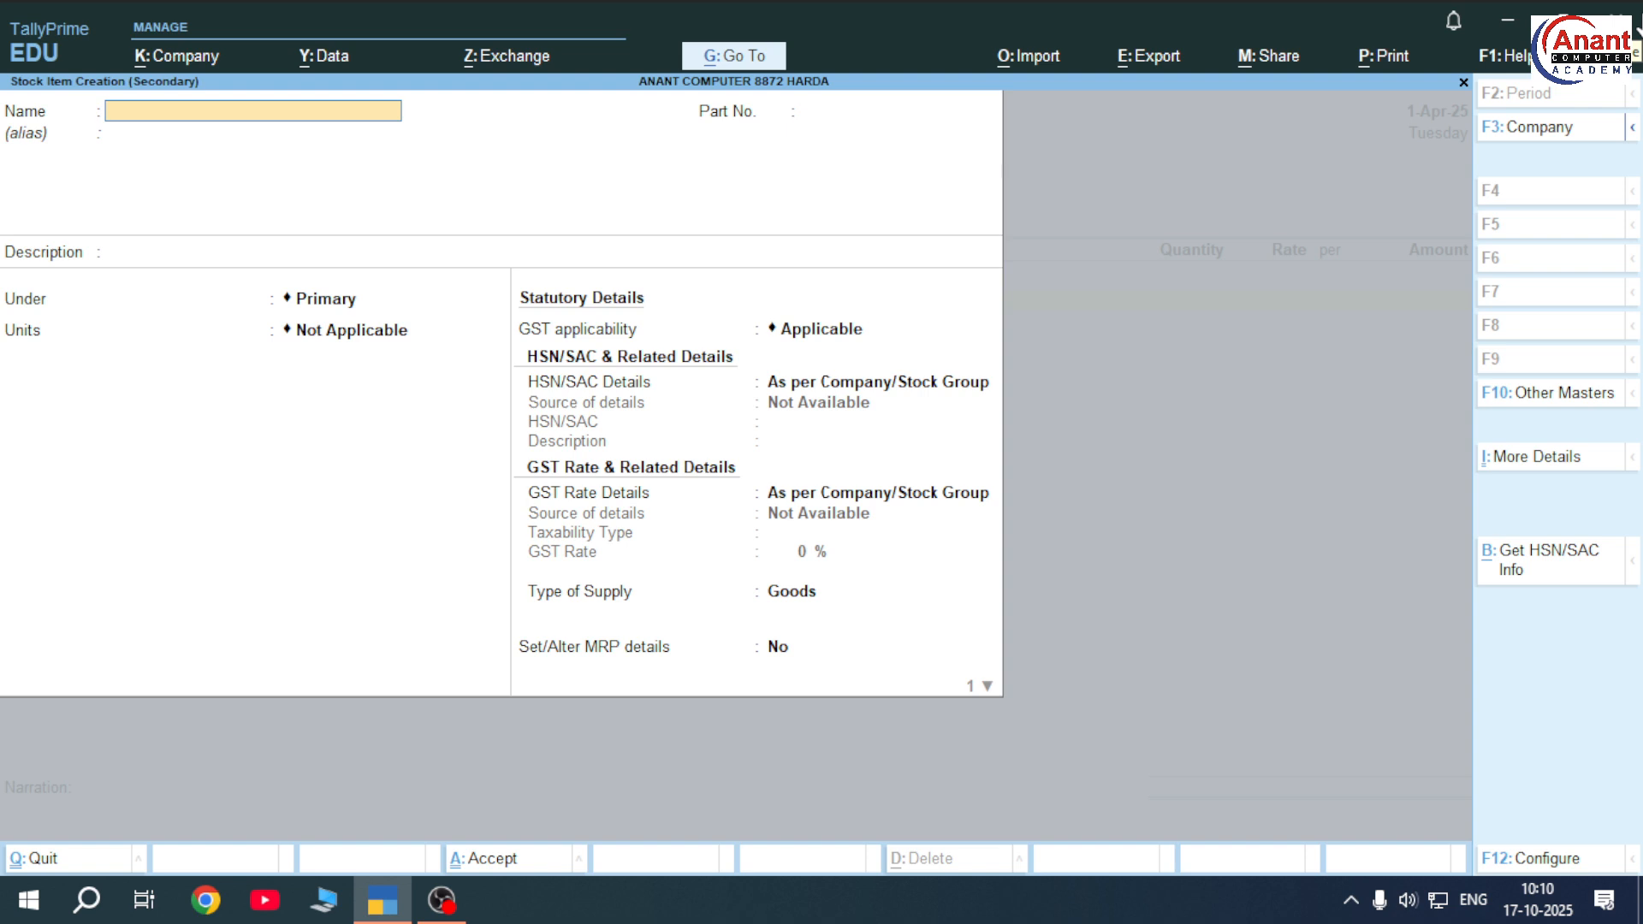
Create stock item MONITORE under Primary with a new unit PCS
{"action": "type", "text": "MONITORE"}
{"action": "key", "text": "Return"}
{"action": "key", "text": "Return"}
{"action": "key", "text": "Return"}
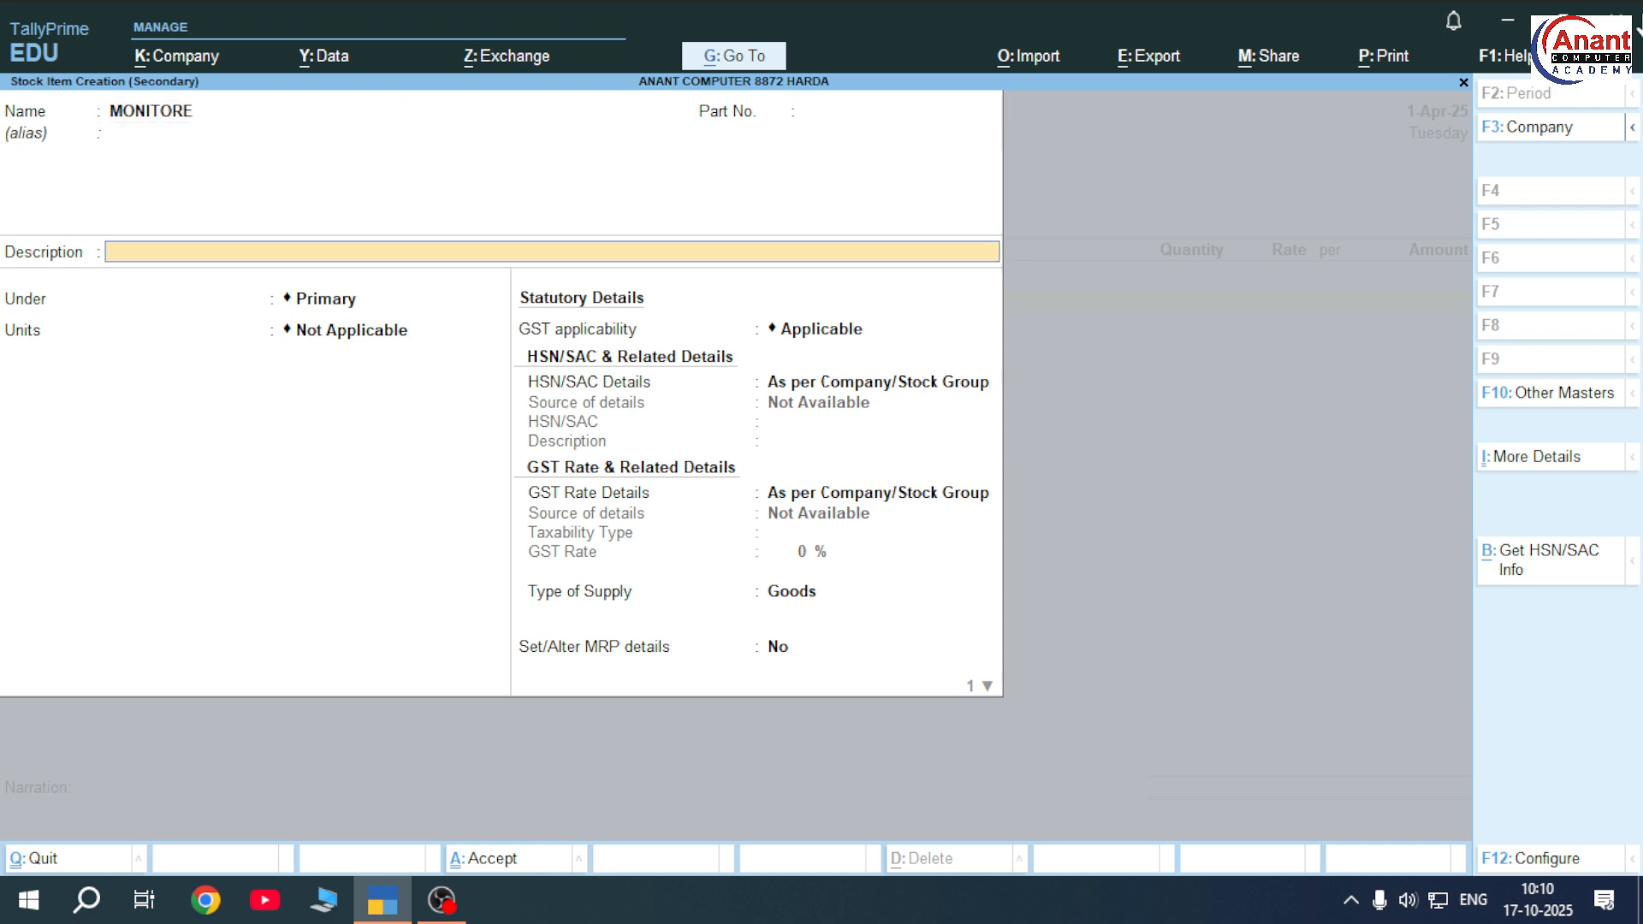
{"action": "key", "text": "Return"}
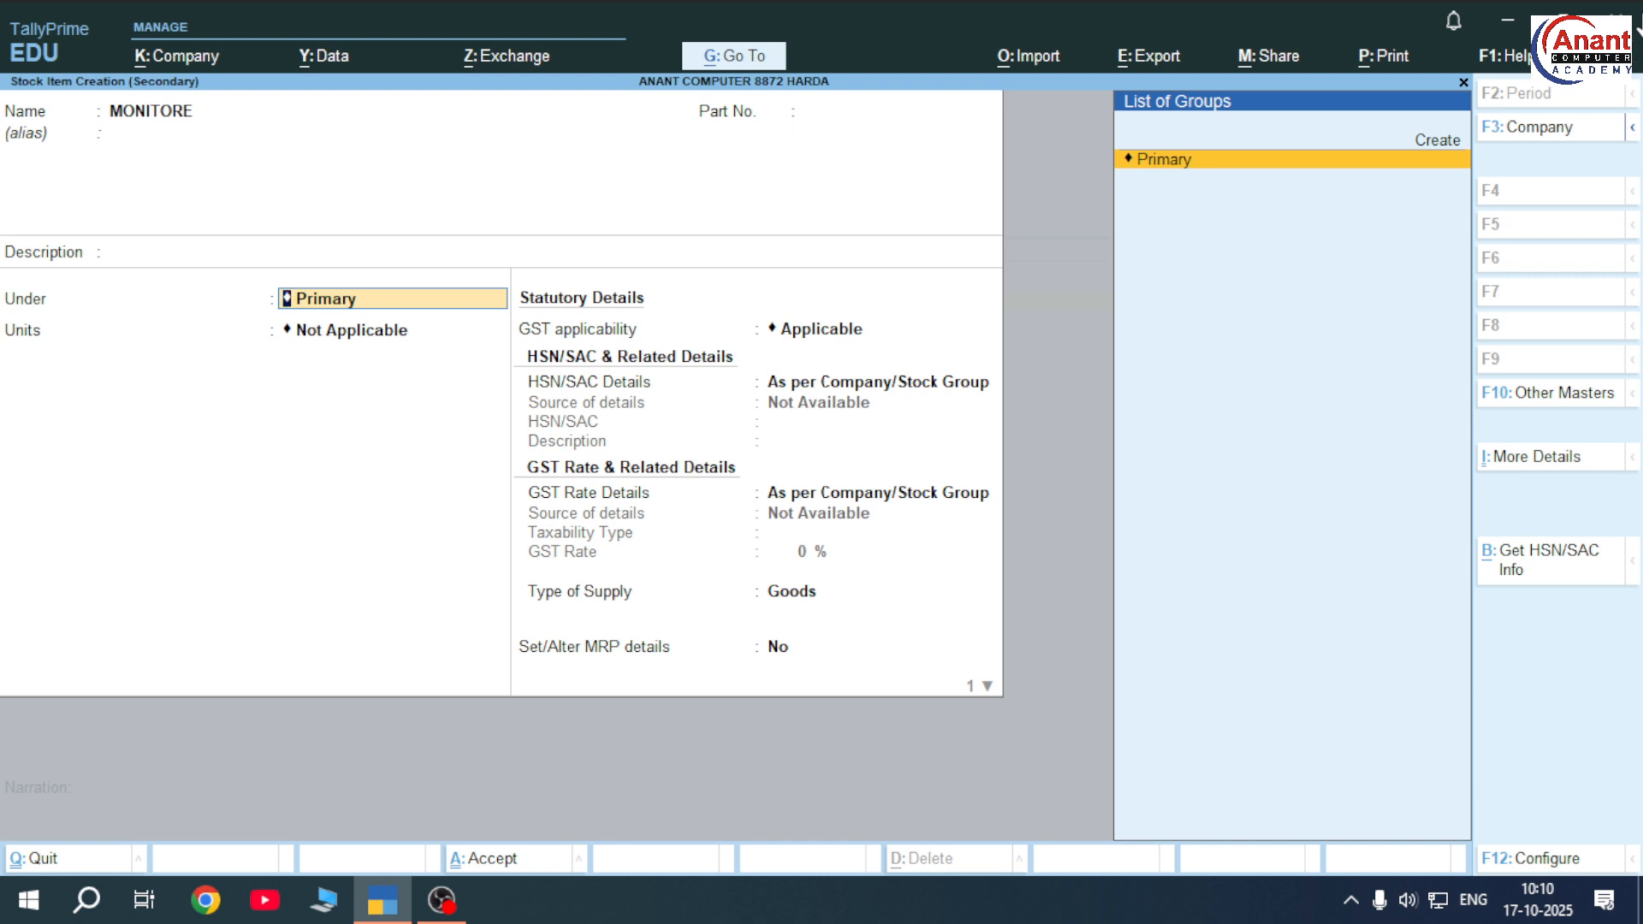
{"action": "key", "text": "Return"}
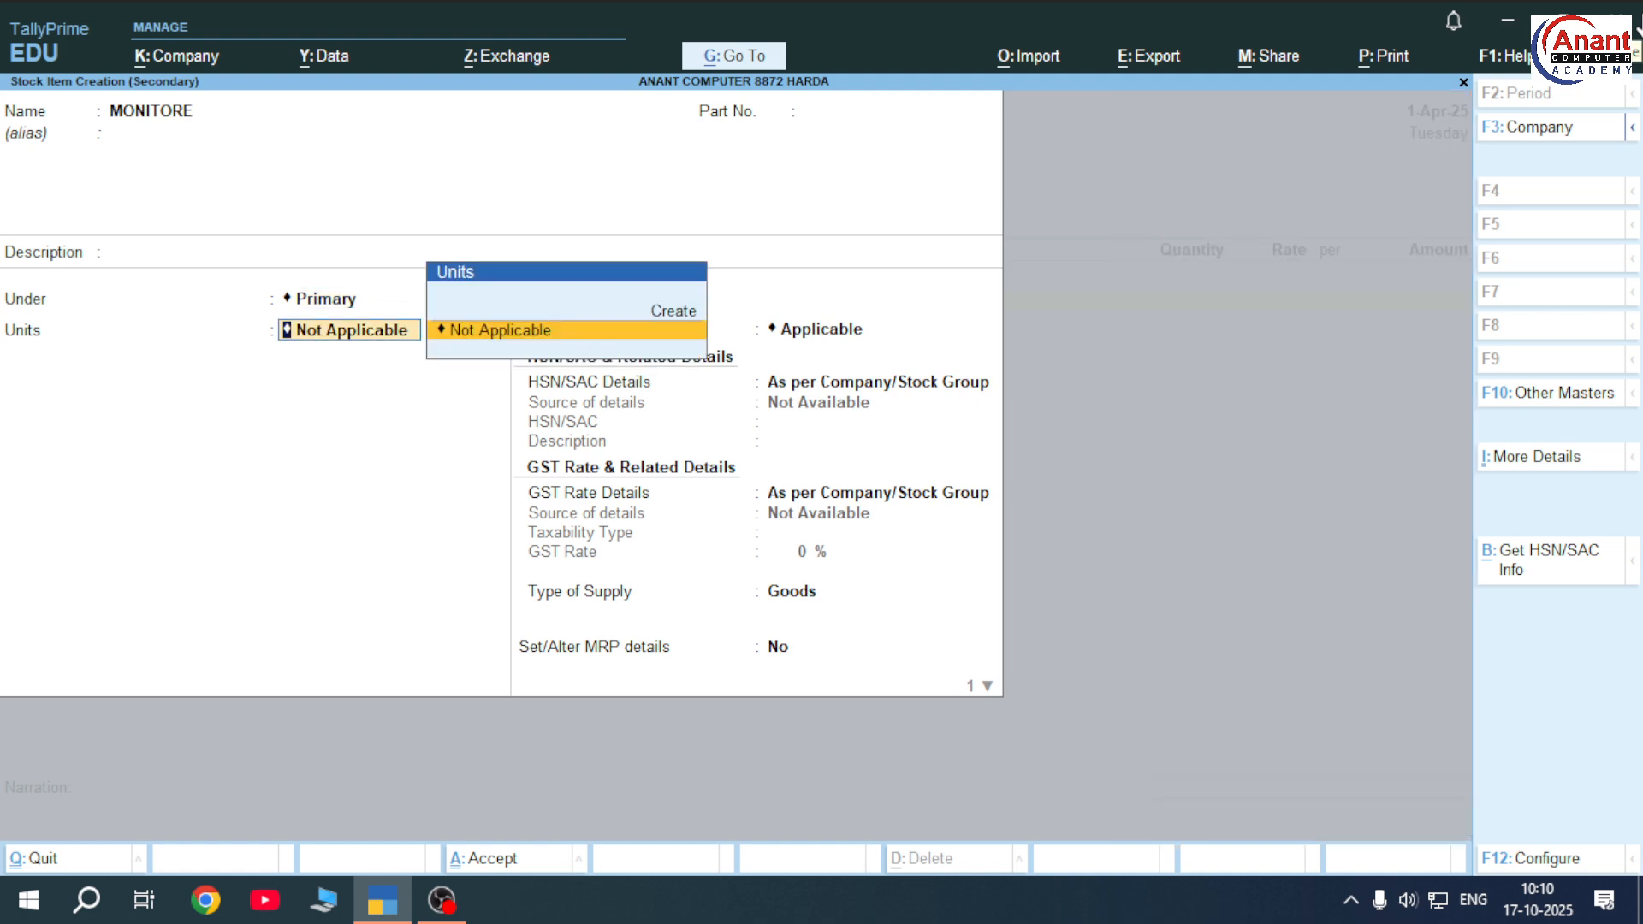
{"action": "key", "text": "alt+c"}
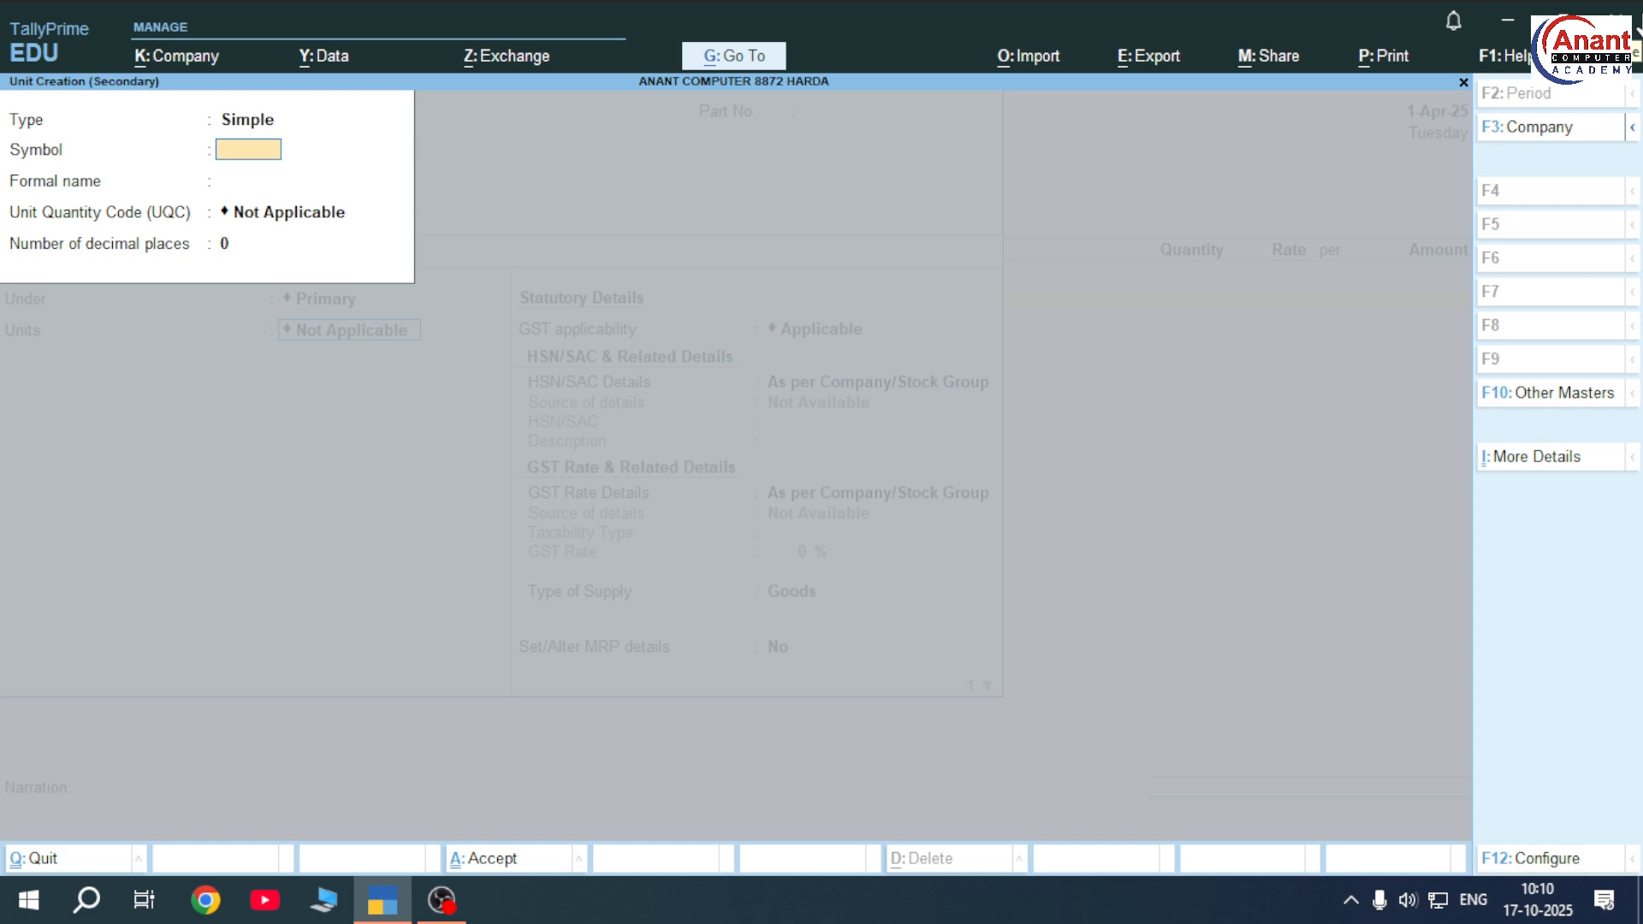
{"action": "type", "text": "PCS"}
{"action": "key", "text": "ctrl+a"}
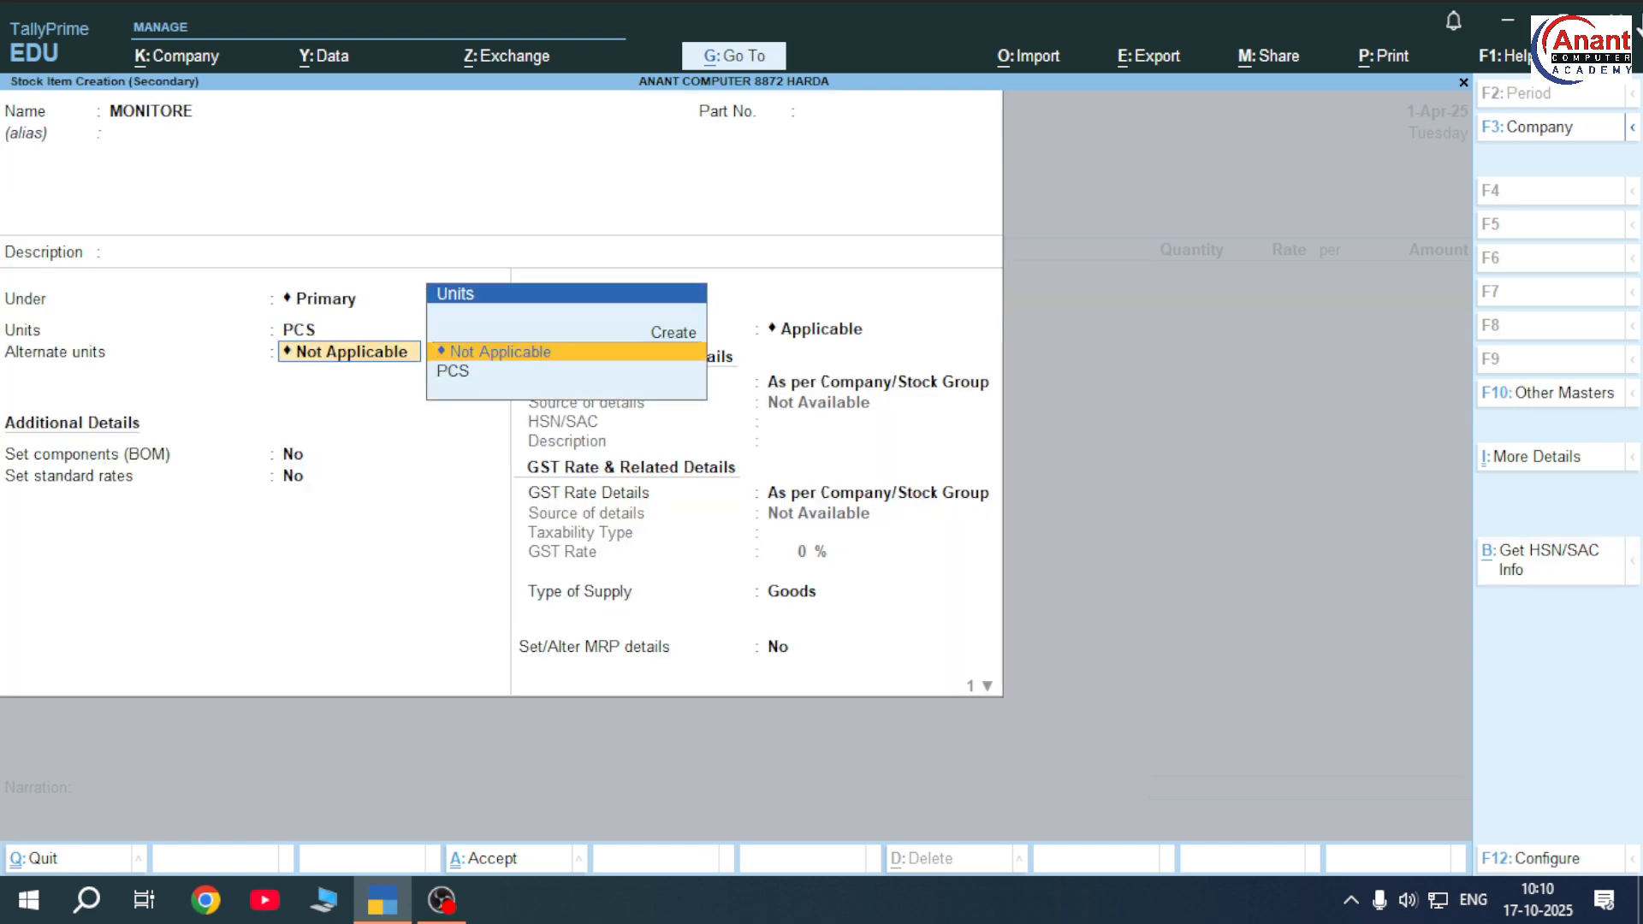
{"action": "key", "text": "ctrl+a"}
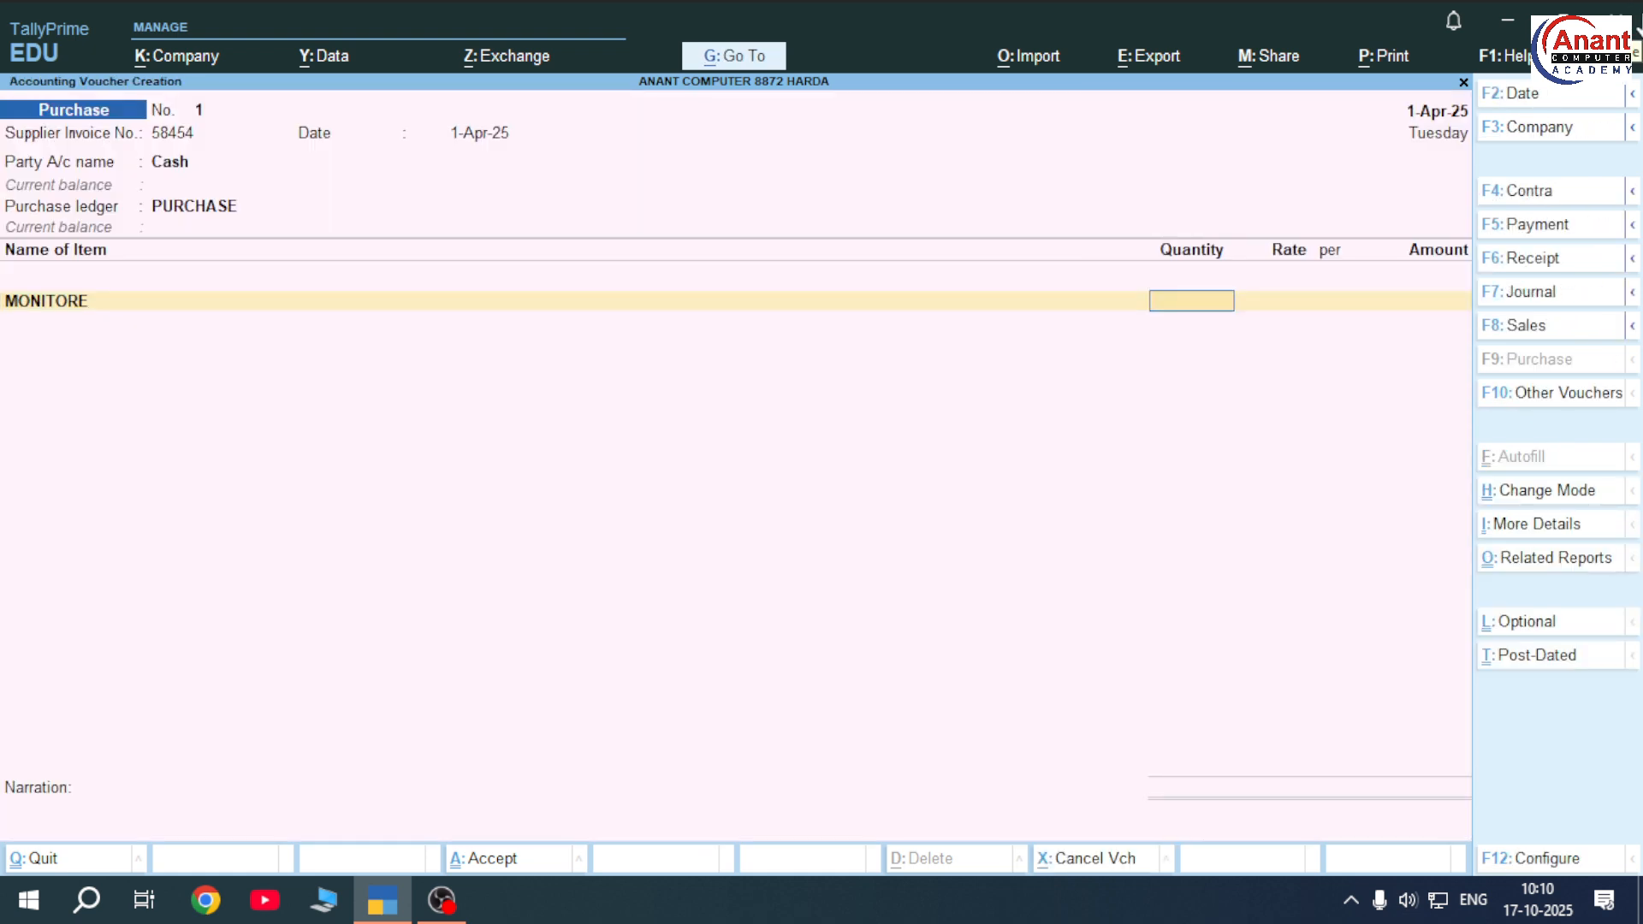
Enter 100 PCS of MONITORE at 3,000.00 each, totalling 3,00,000.00
{"action": "type", "text": "100"}
{"action": "key", "text": "Return"}
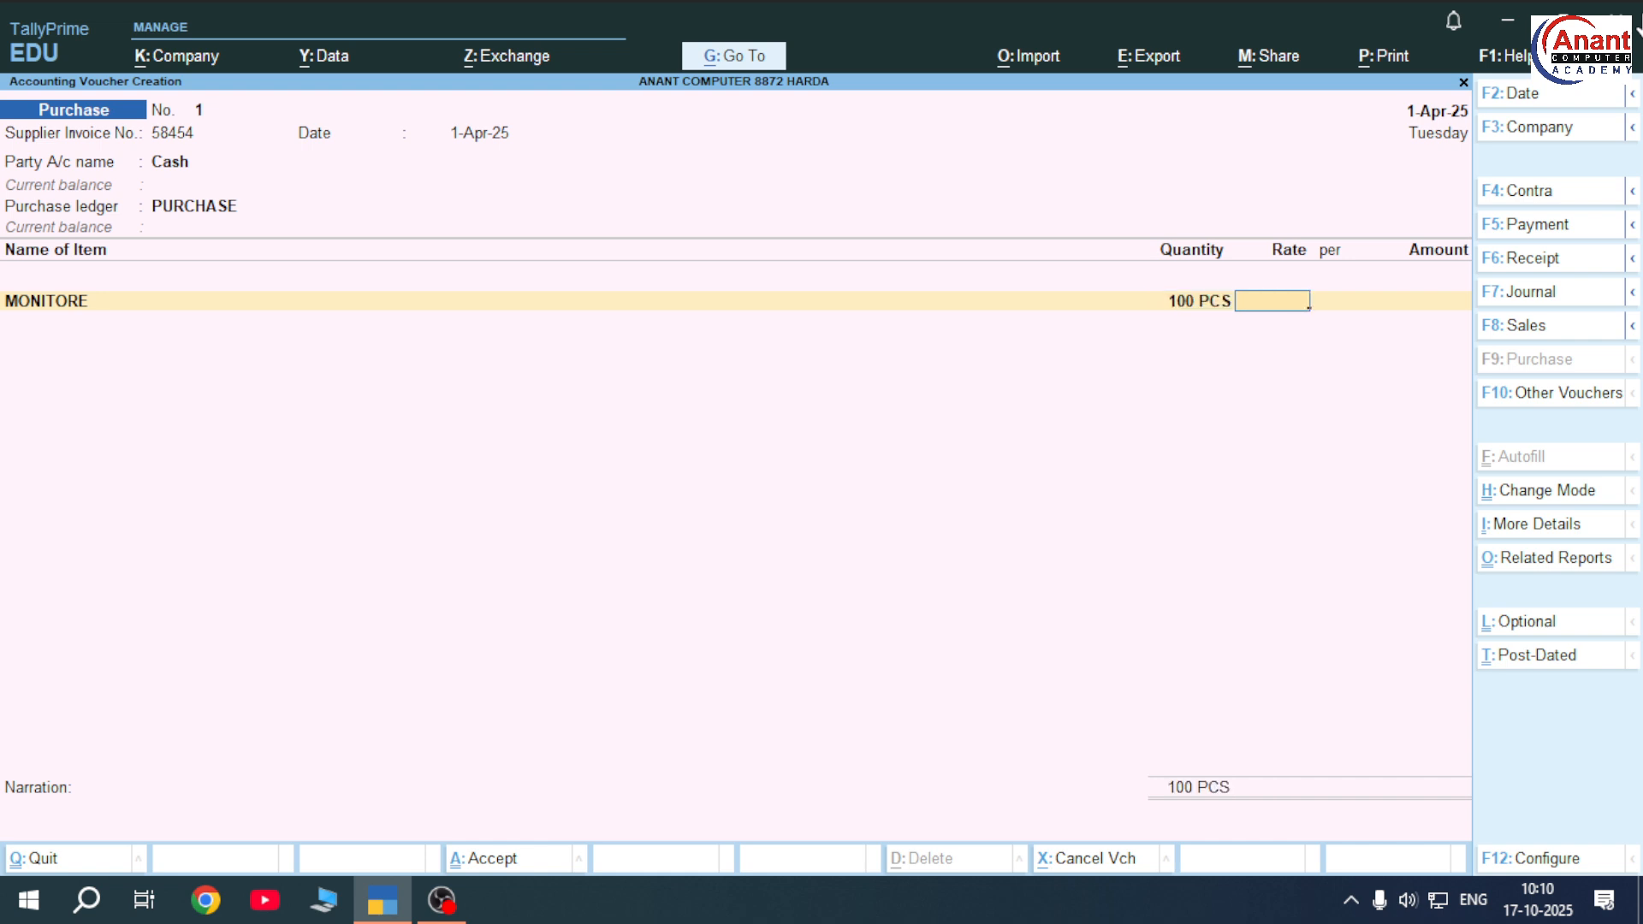
{"action": "type", "text": "3000"}
{"action": "key", "text": "Return"}
{"action": "key", "text": "Return"}
{"action": "key", "text": "Return"}
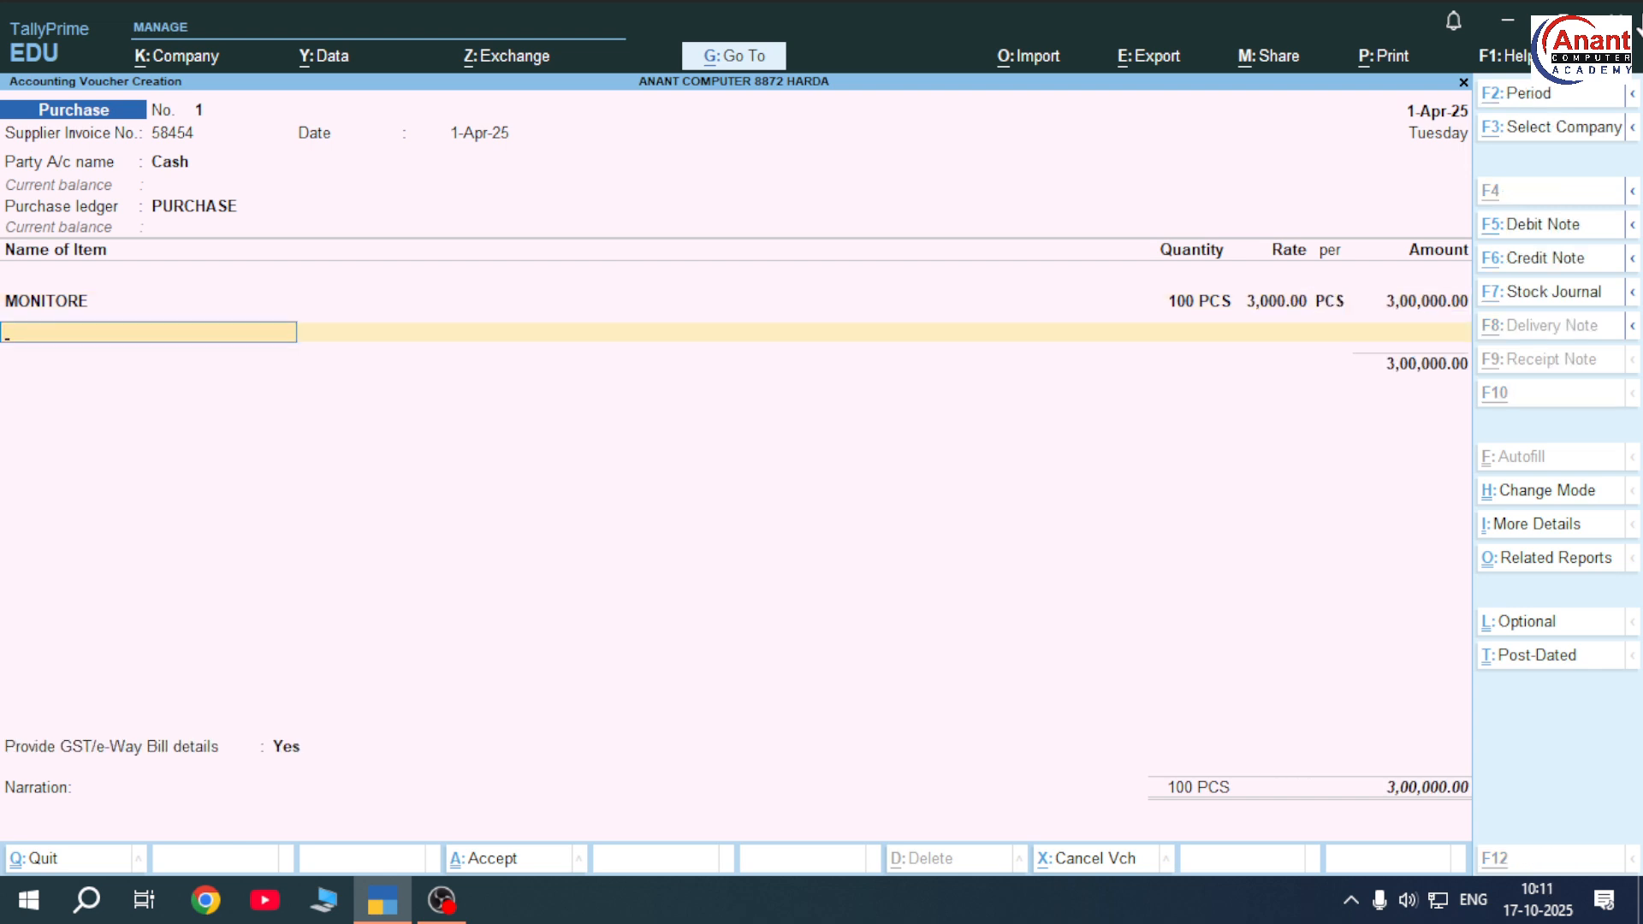
{"action": "key", "text": "alt+c"}
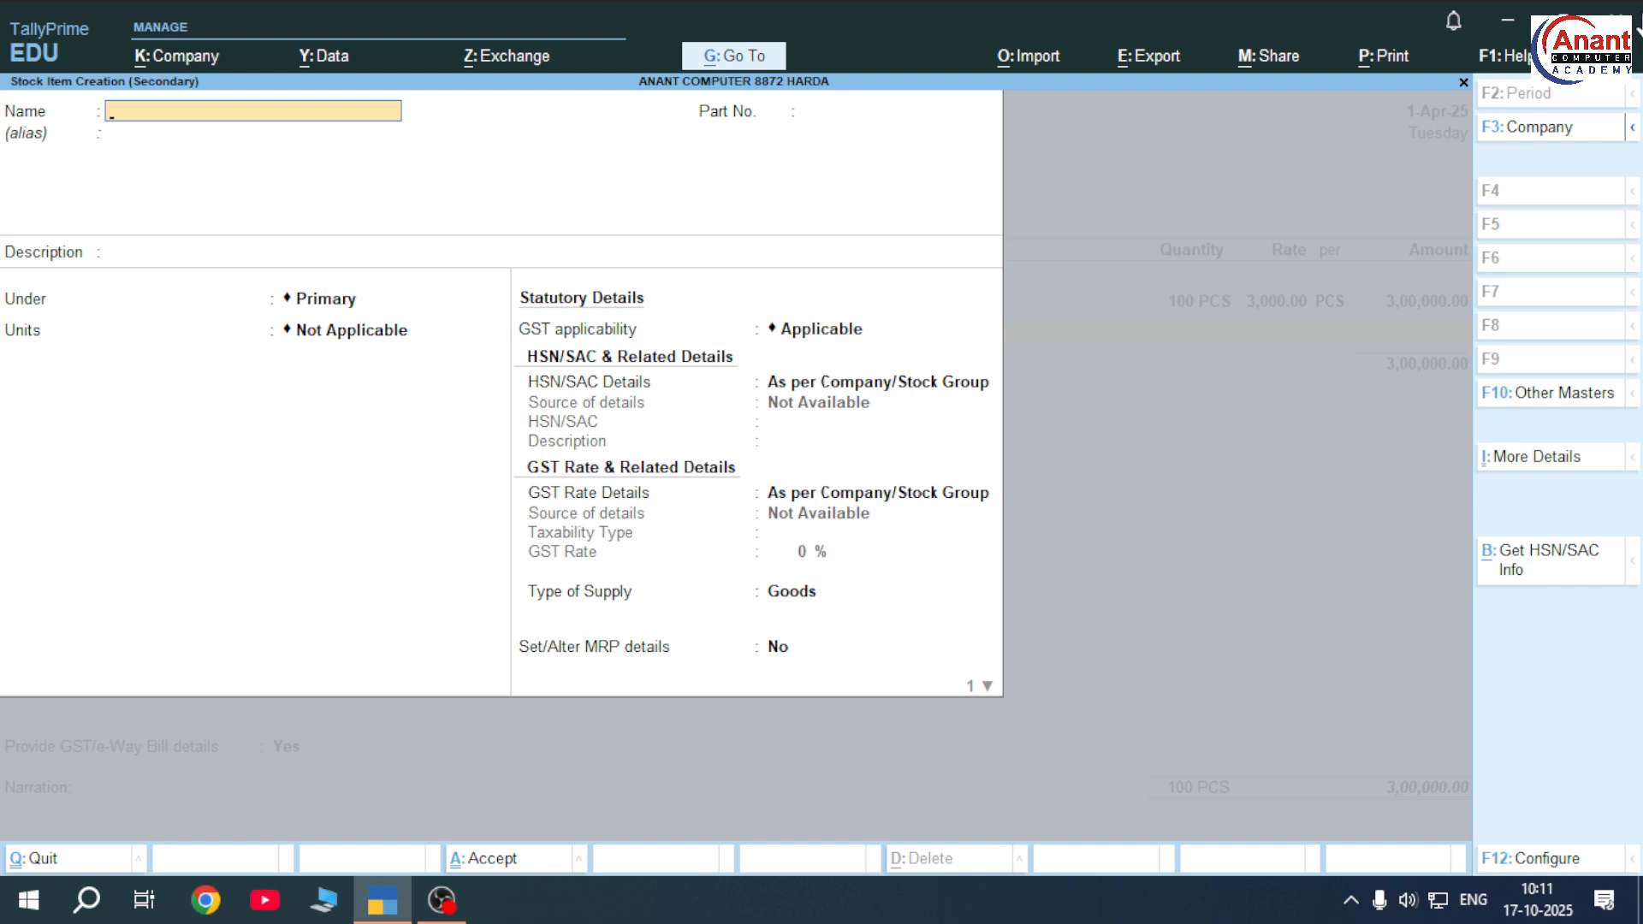
Create stock item RAM in PCS and enter 200 PCS at 500.00
{"action": "type", "text": "RAM"}
{"action": "key", "text": "Return"}
{"action": "key", "text": "Return"}
{"action": "key", "text": "Return"}
{"action": "key", "text": "Return"}
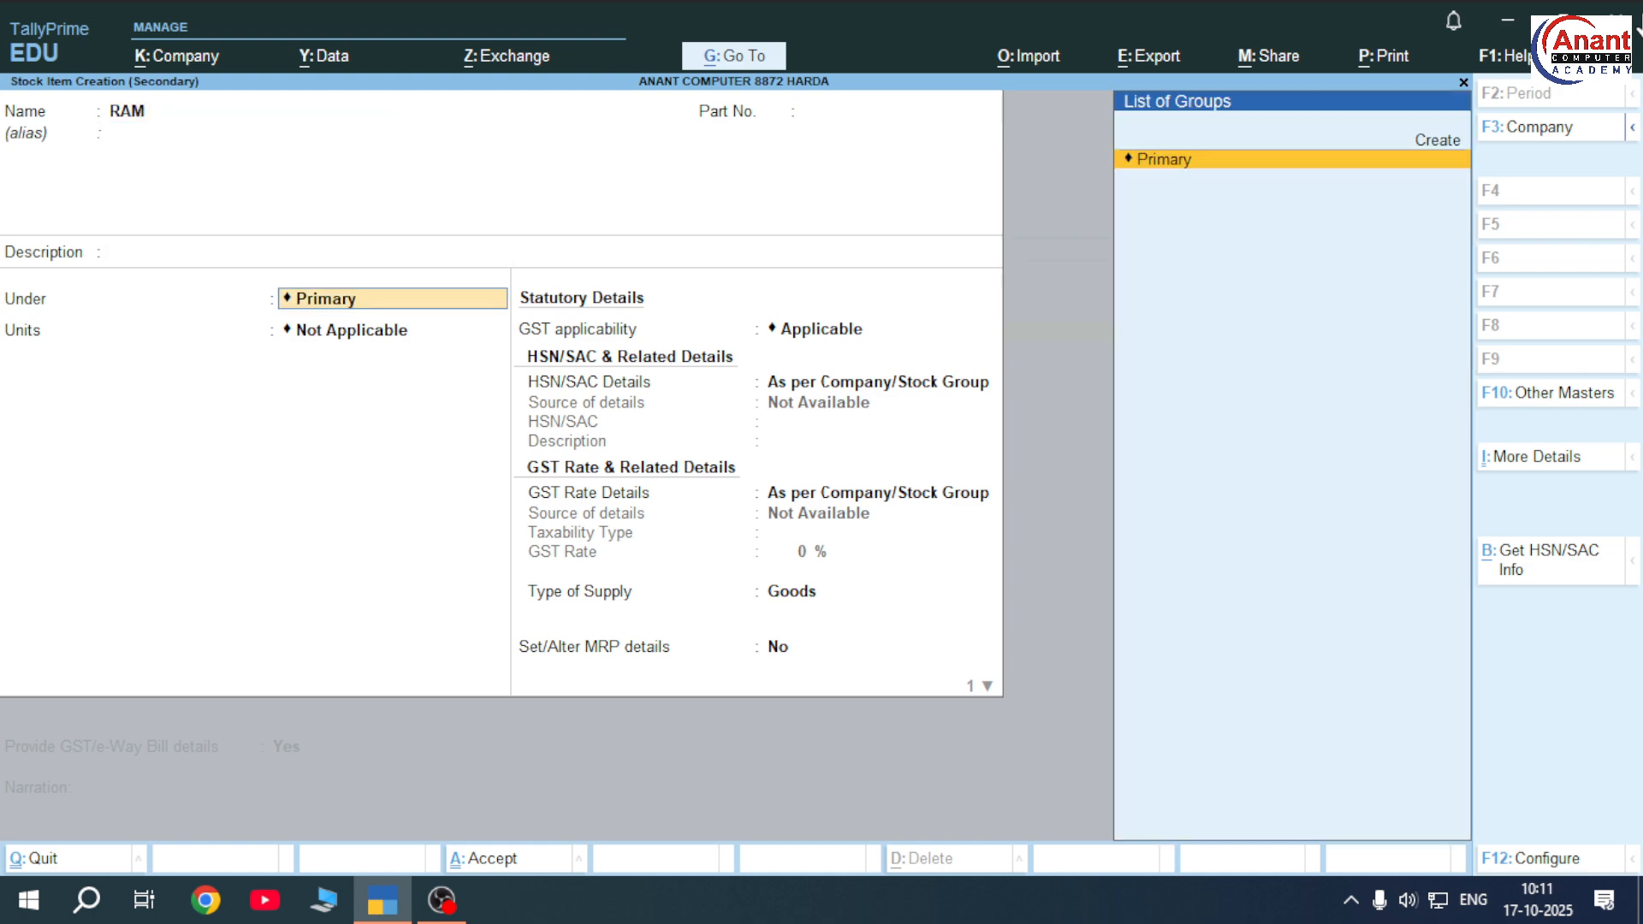
{"action": "key", "text": "Down"}
{"action": "key", "text": "Return"}
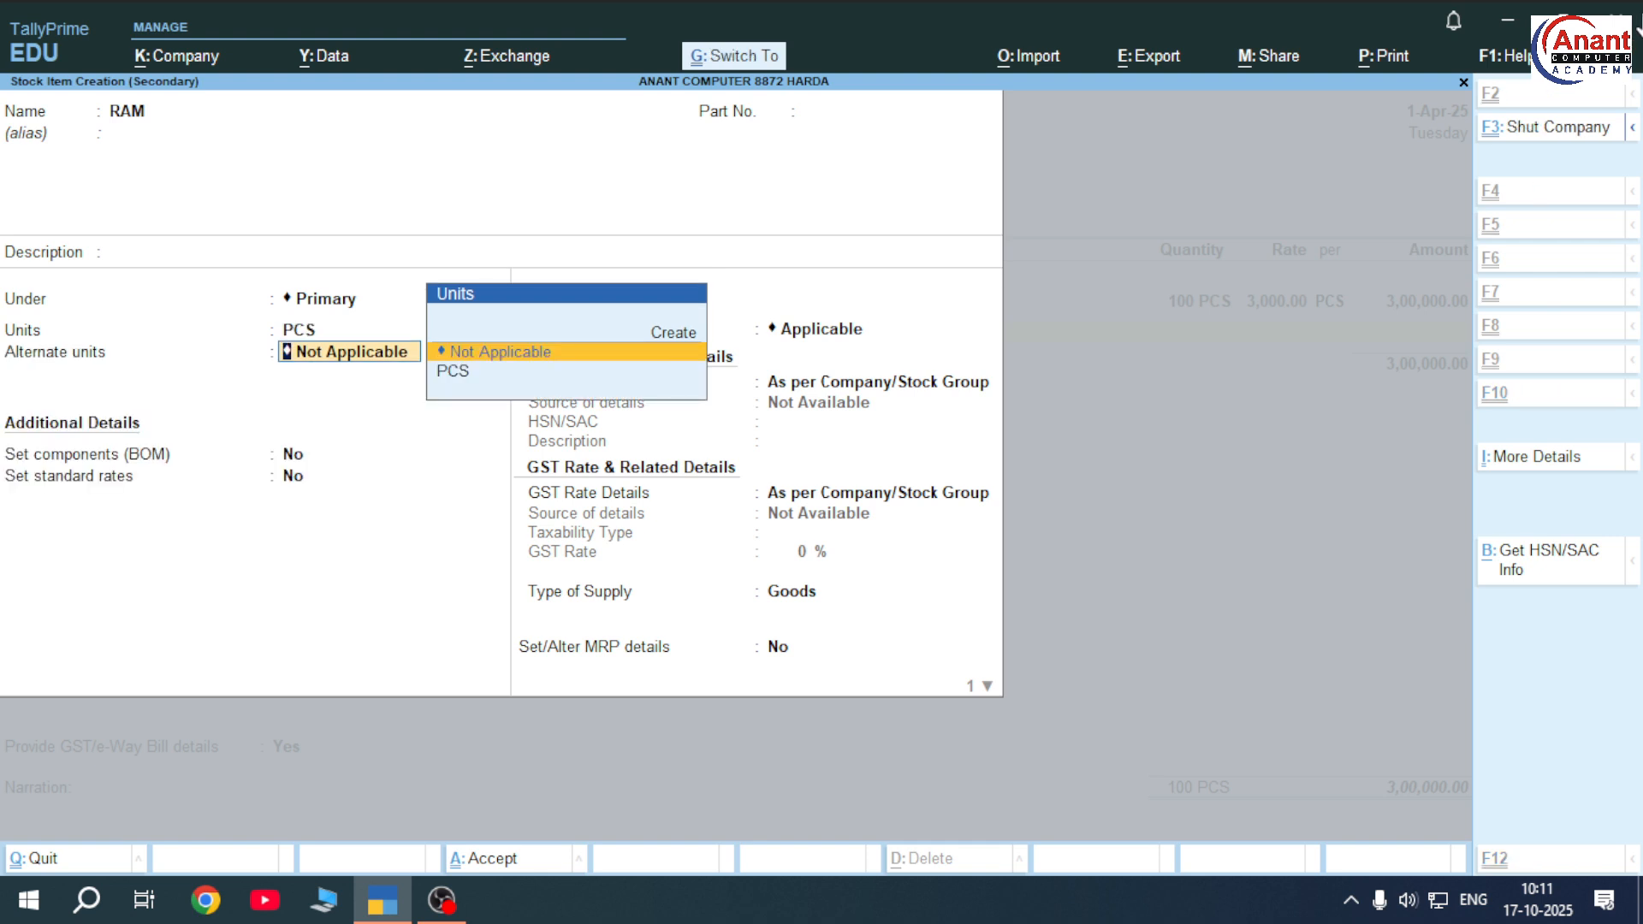
{"action": "key", "text": "ctrl+a"}
{"action": "type", "text": "200"}
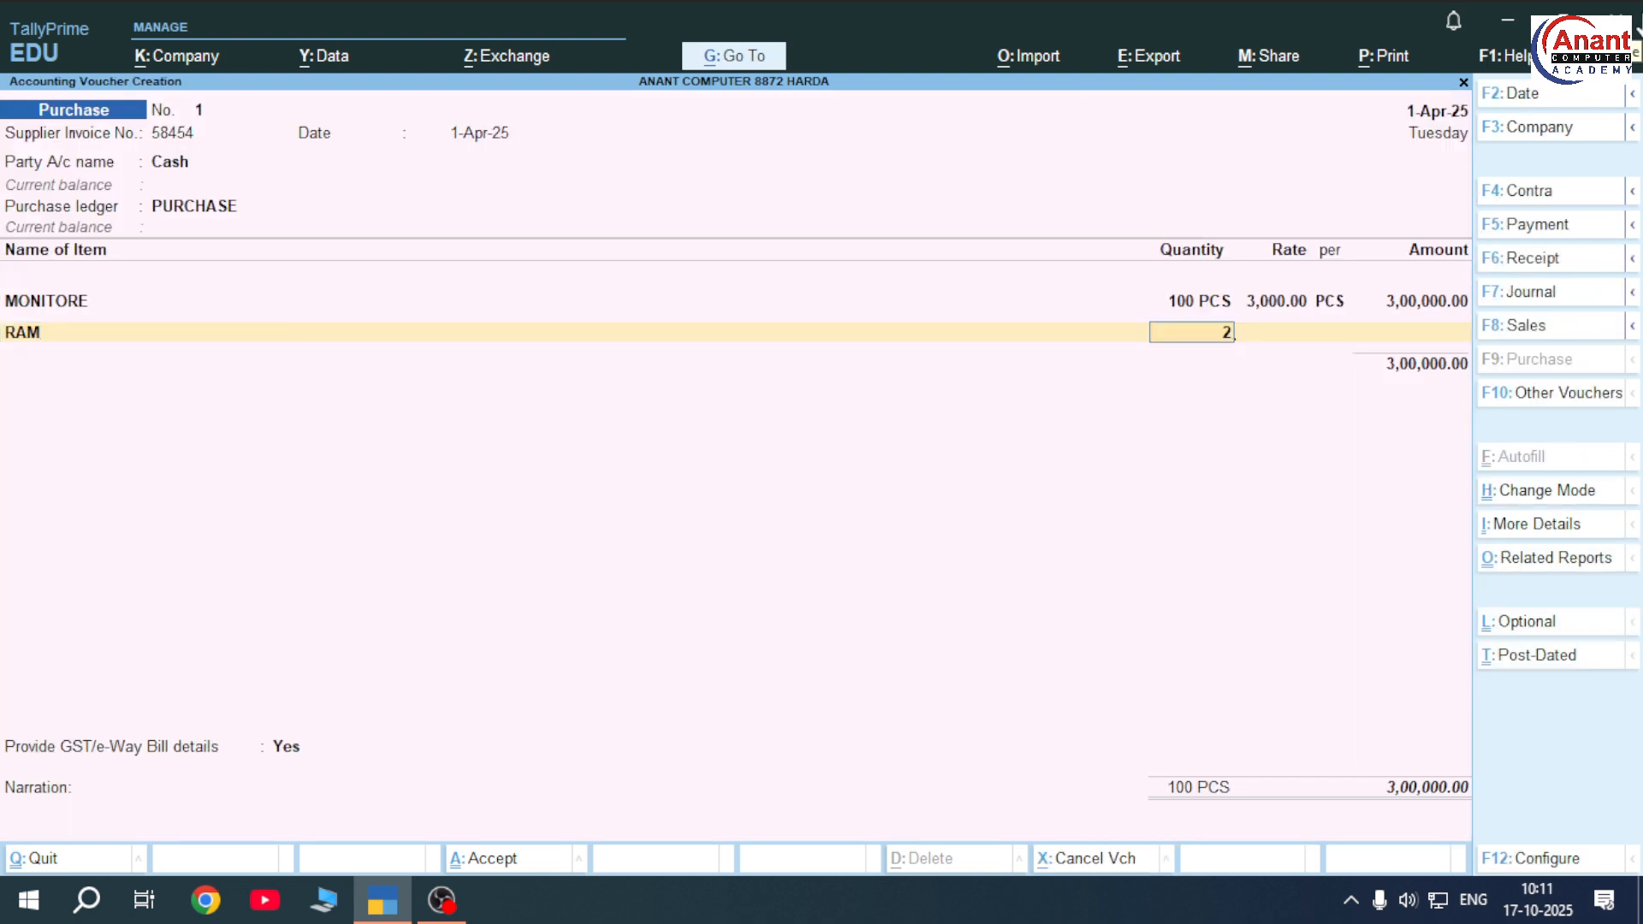
{"action": "key", "text": "Return"}
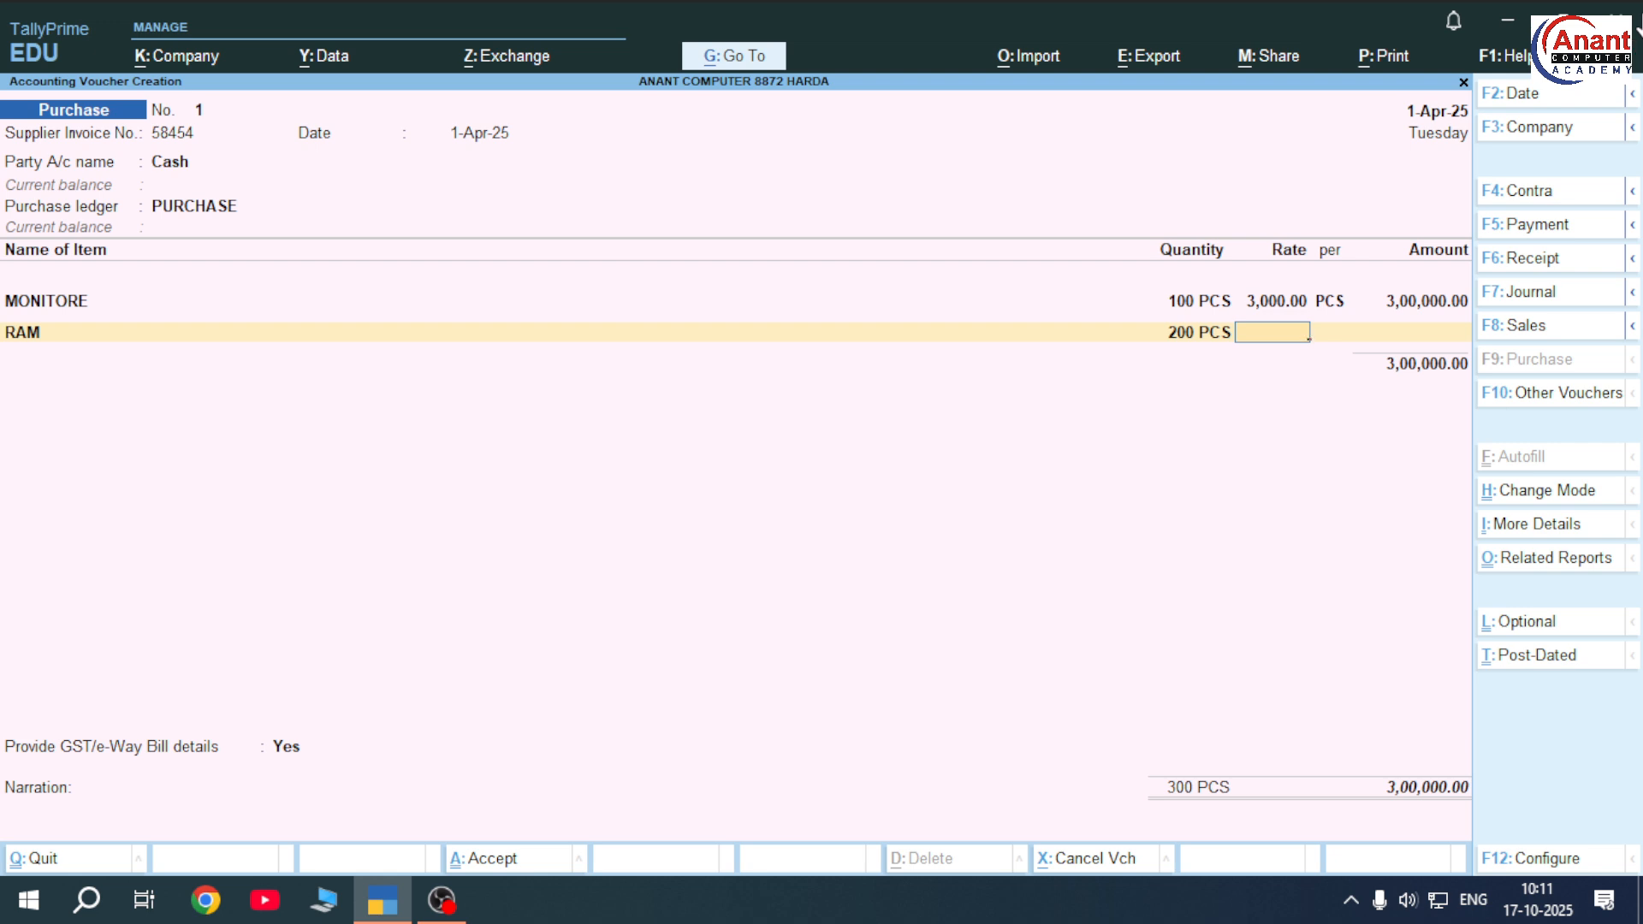
{"action": "type", "text": "500"}
{"action": "key", "text": "Return"}
{"action": "key", "text": "Return"}
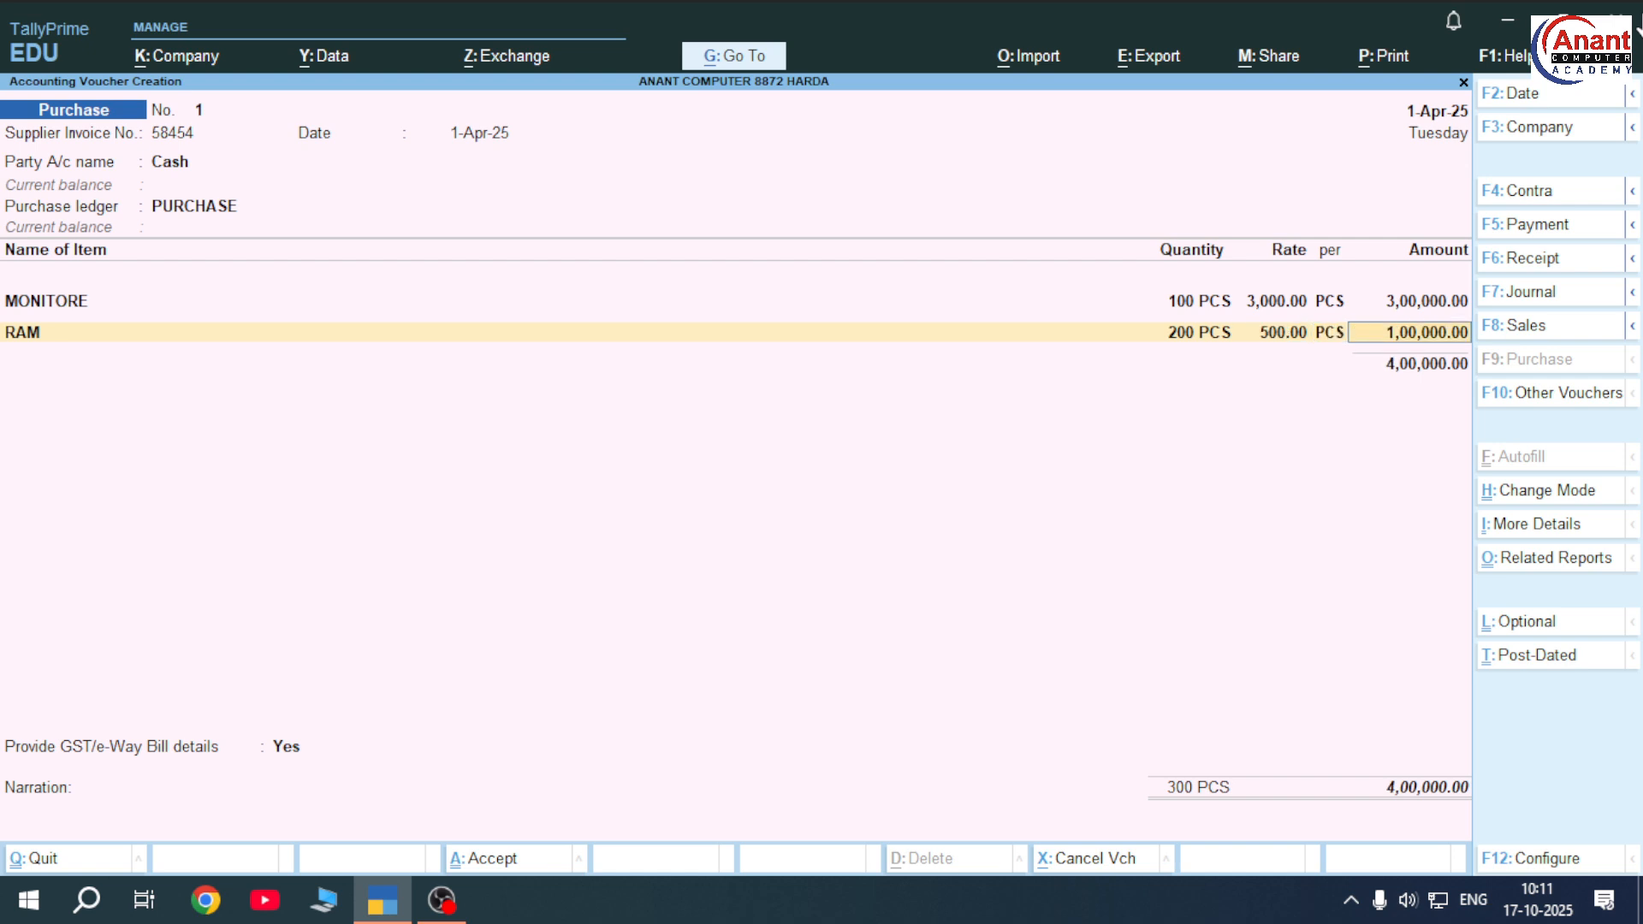
{"action": "key", "text": "Return"}
Create stock item SSD under Primary in PCS and enter 100 PCS at 1,500.00
{"action": "key", "text": "alt+c"}
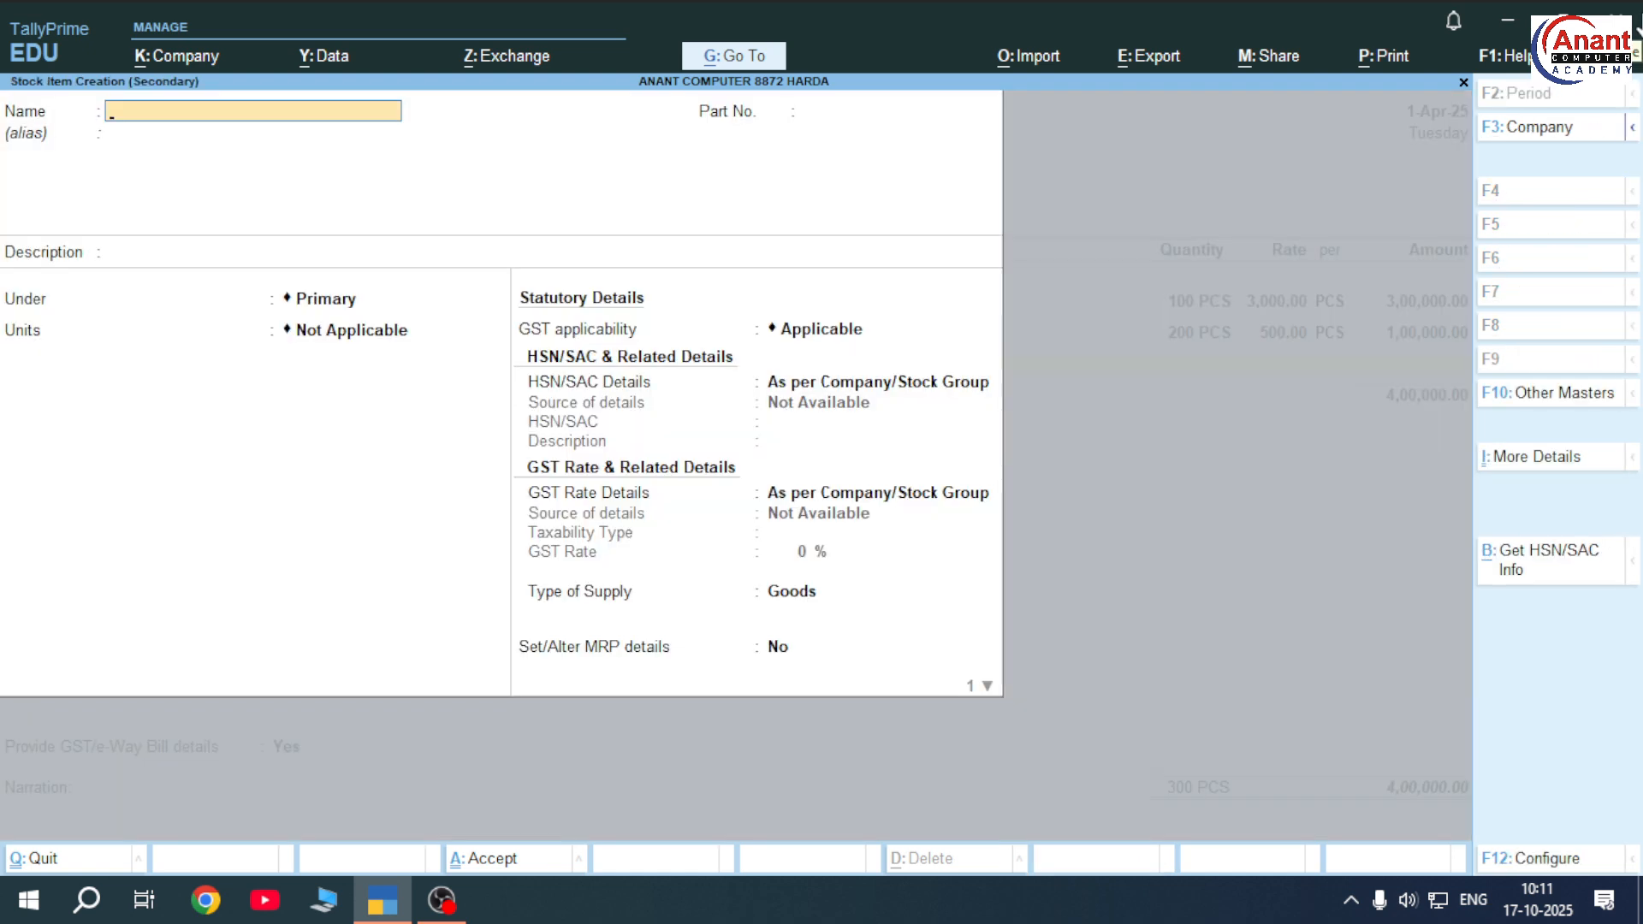
{"action": "type", "text": "HDD"}
{"action": "key", "text": "BackSpace"}
{"action": "key", "text": "BackSpace"}
{"action": "key", "text": "BackSpace"}
{"action": "type", "text": "SSD"}
{"action": "key", "text": "Return"}
{"action": "key", "text": "Return"}
{"action": "key", "text": "Return"}
{"action": "key", "text": "Return"}
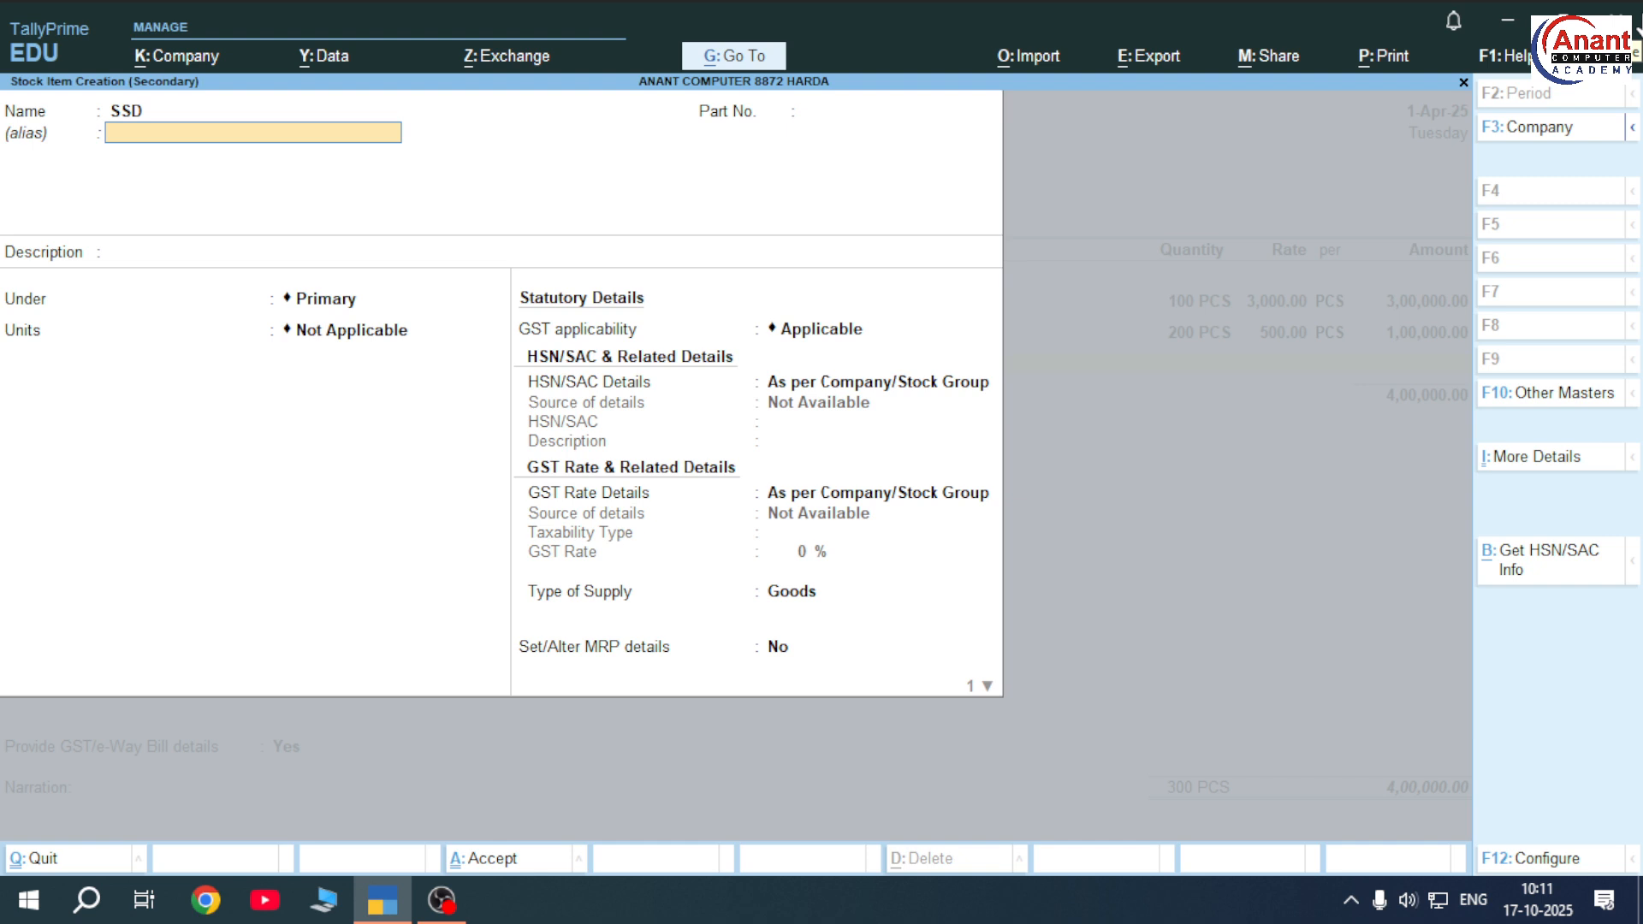
{"action": "key", "text": "Return"}
{"action": "key", "text": "Down"}
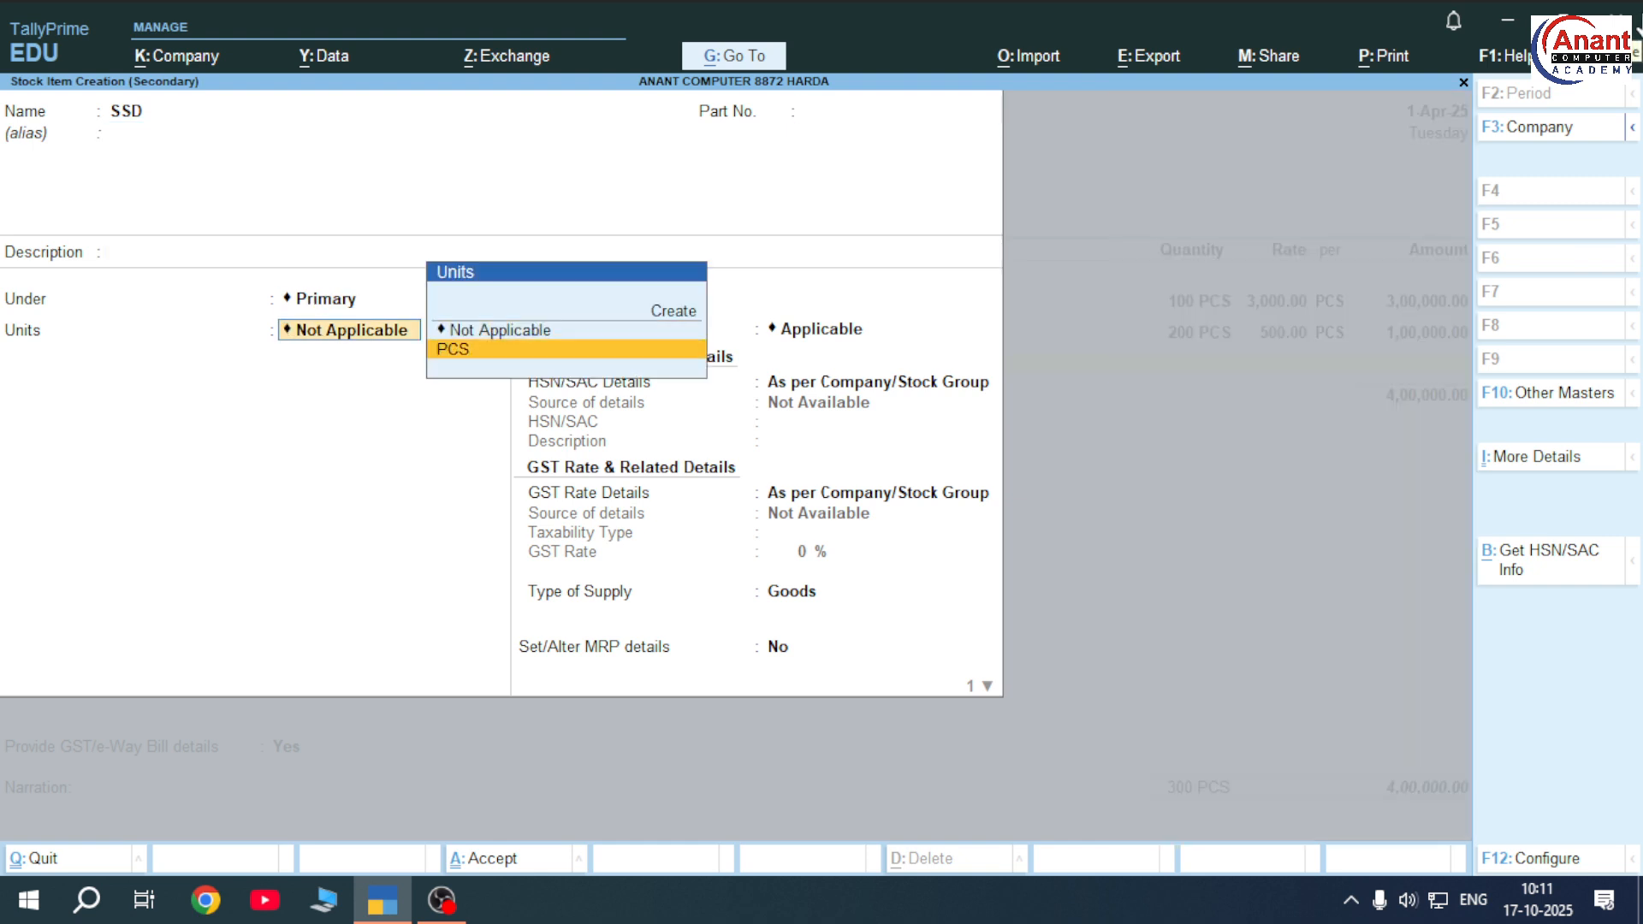
{"action": "key", "text": "Return"}
{"action": "key", "text": "ctrl+a"}
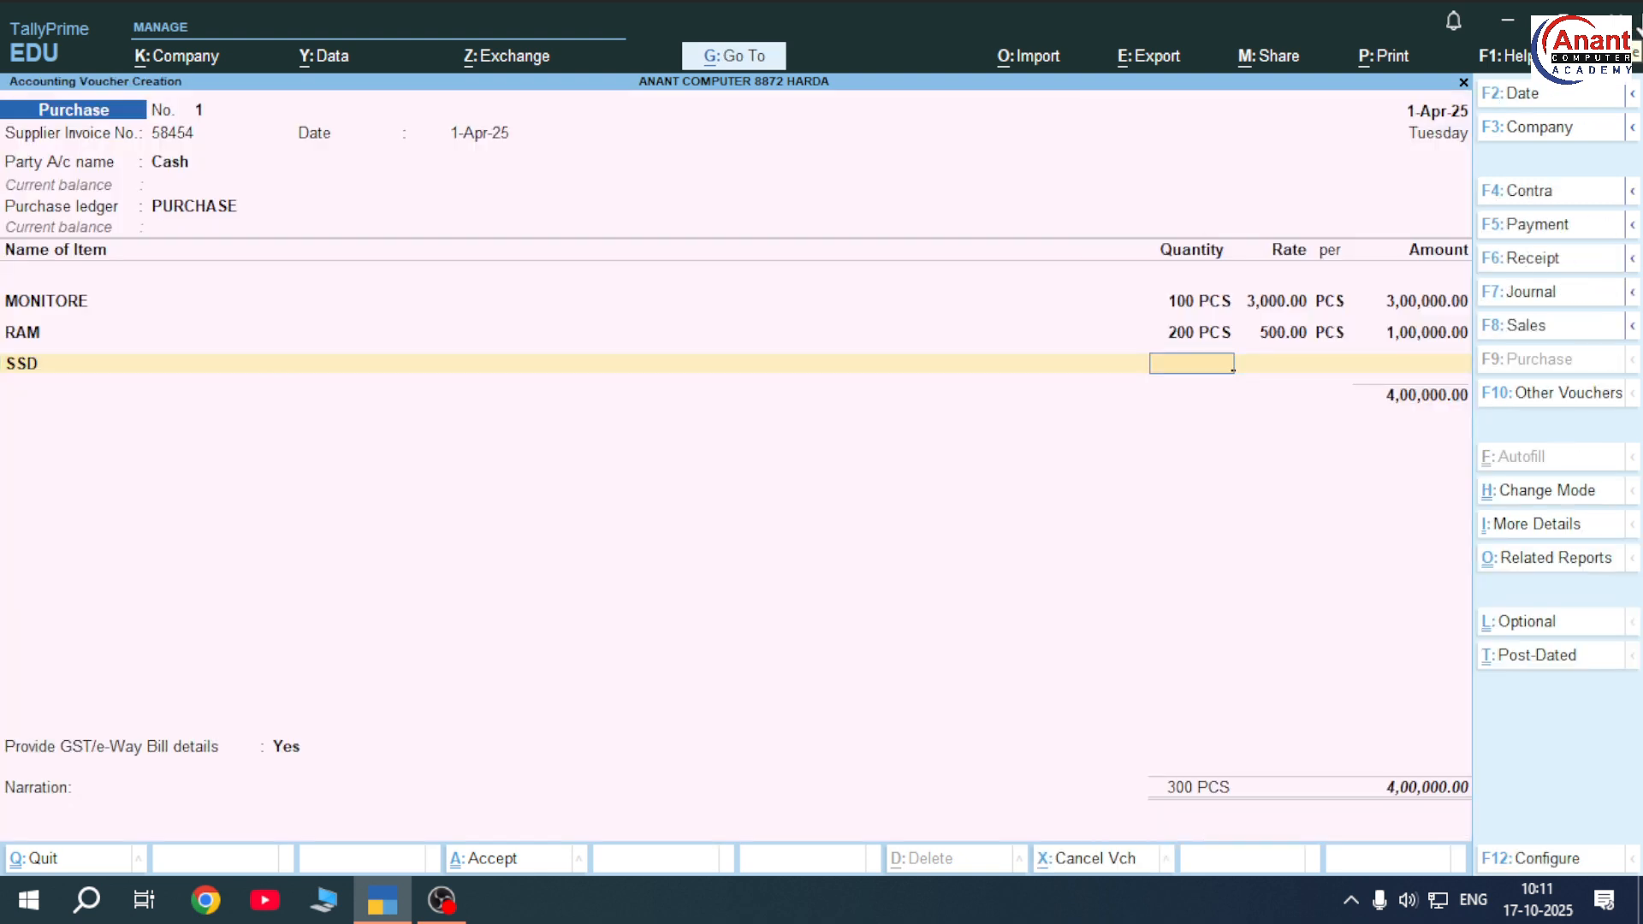
{"action": "type", "text": "100"}
{"action": "key", "text": "Return"}
{"action": "type", "text": "1500"}
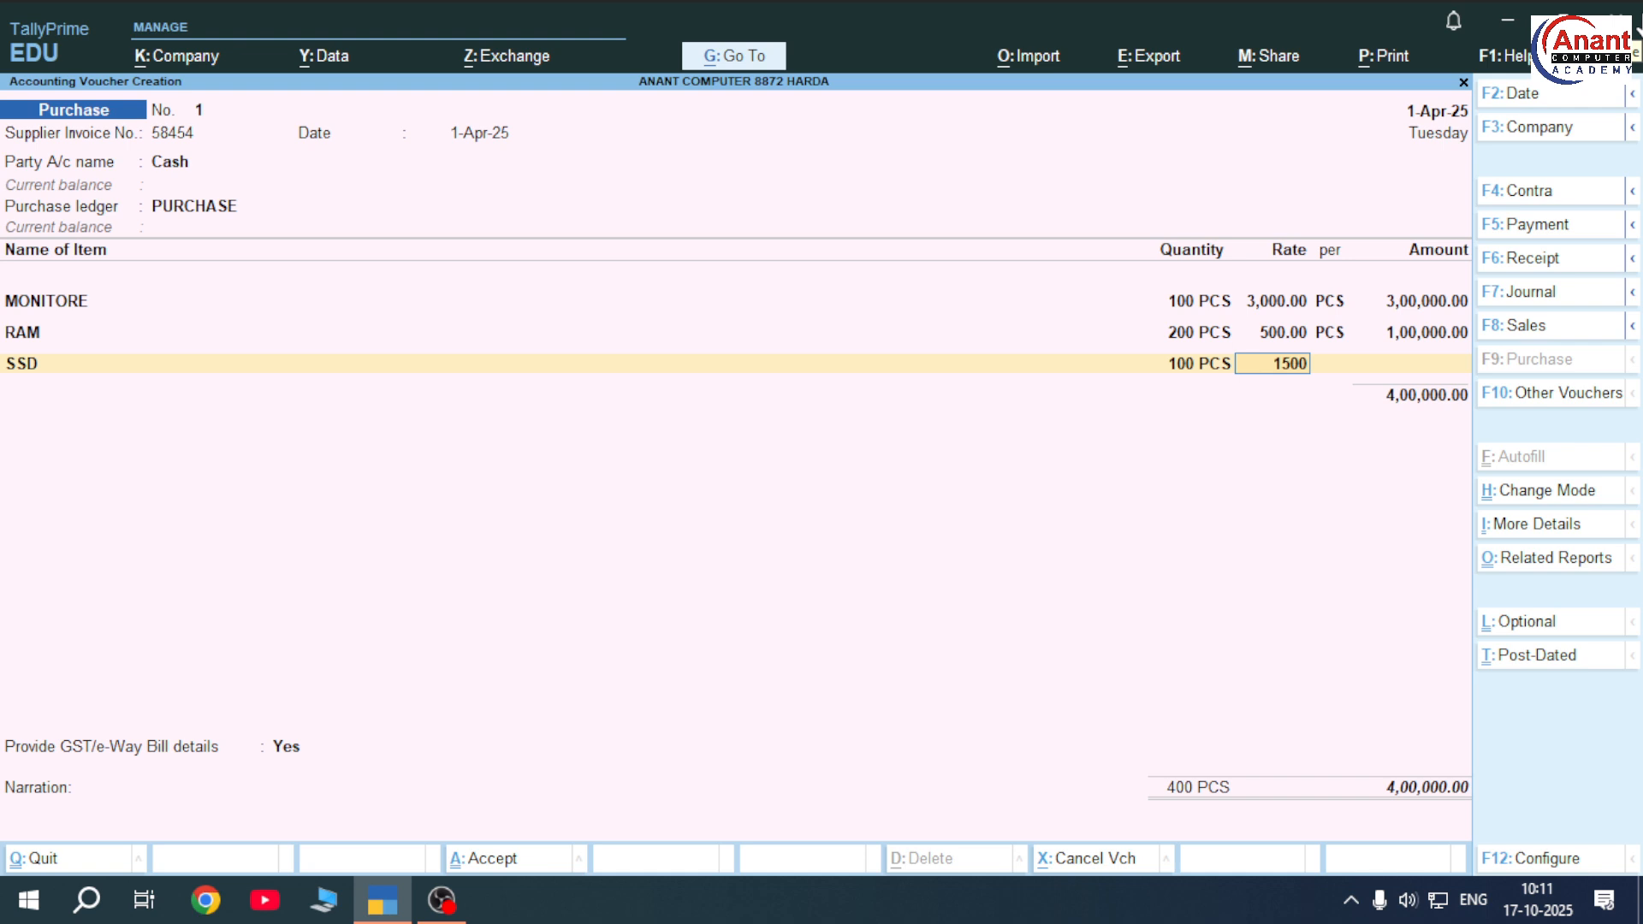
{"action": "key", "text": "Return"}
{"action": "key", "text": "Return"}
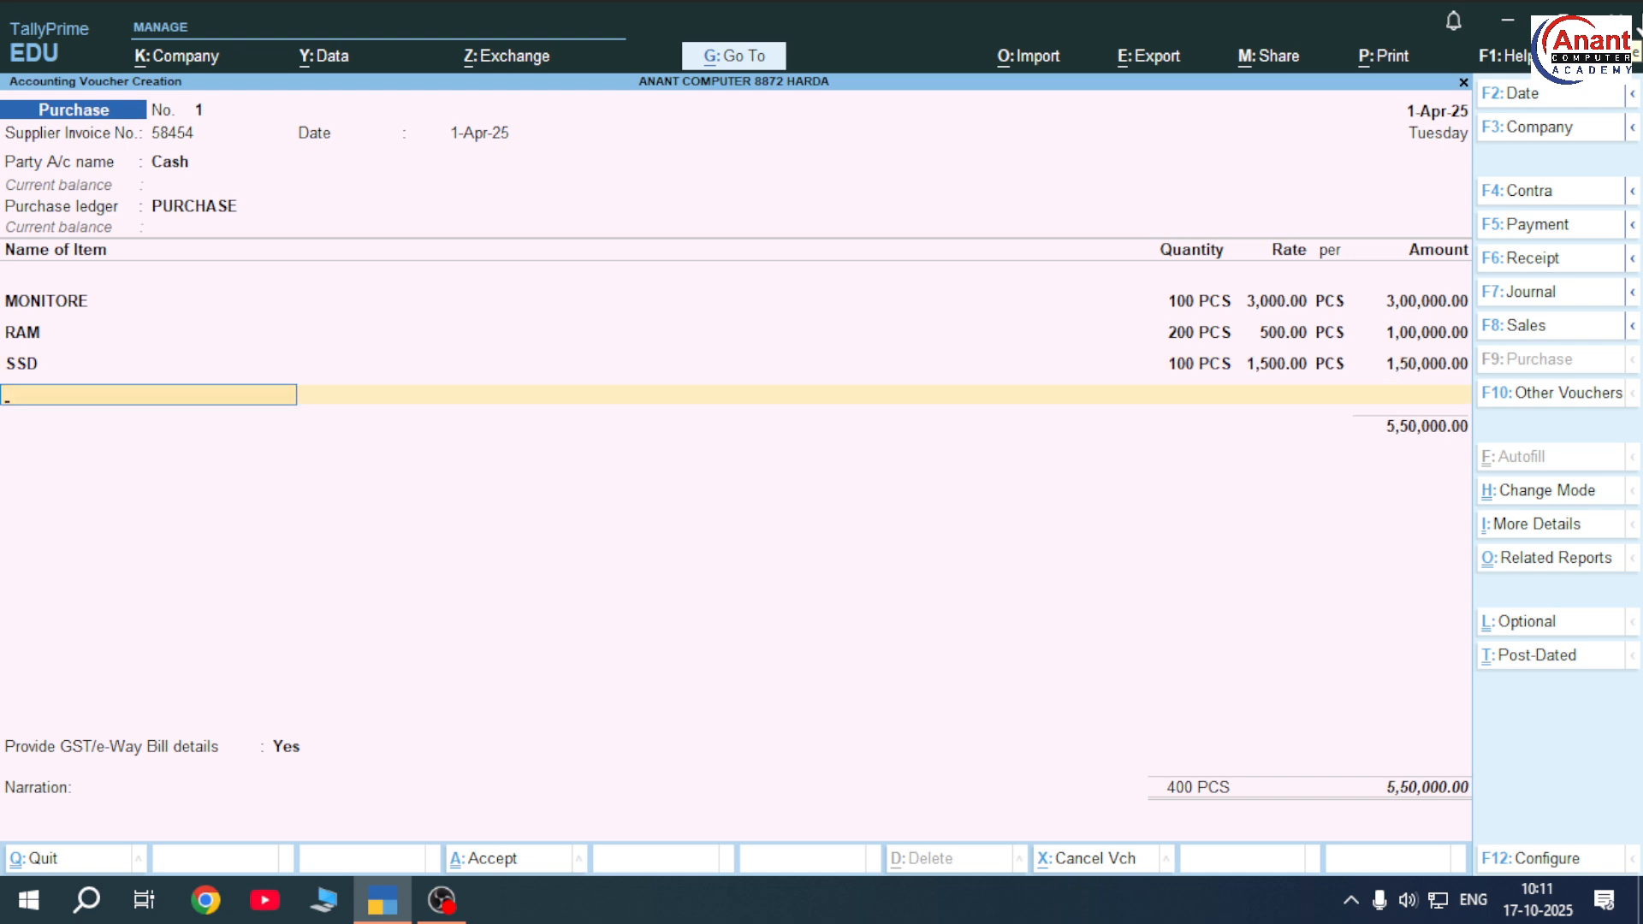
{"action": "key", "text": "alt+c"}
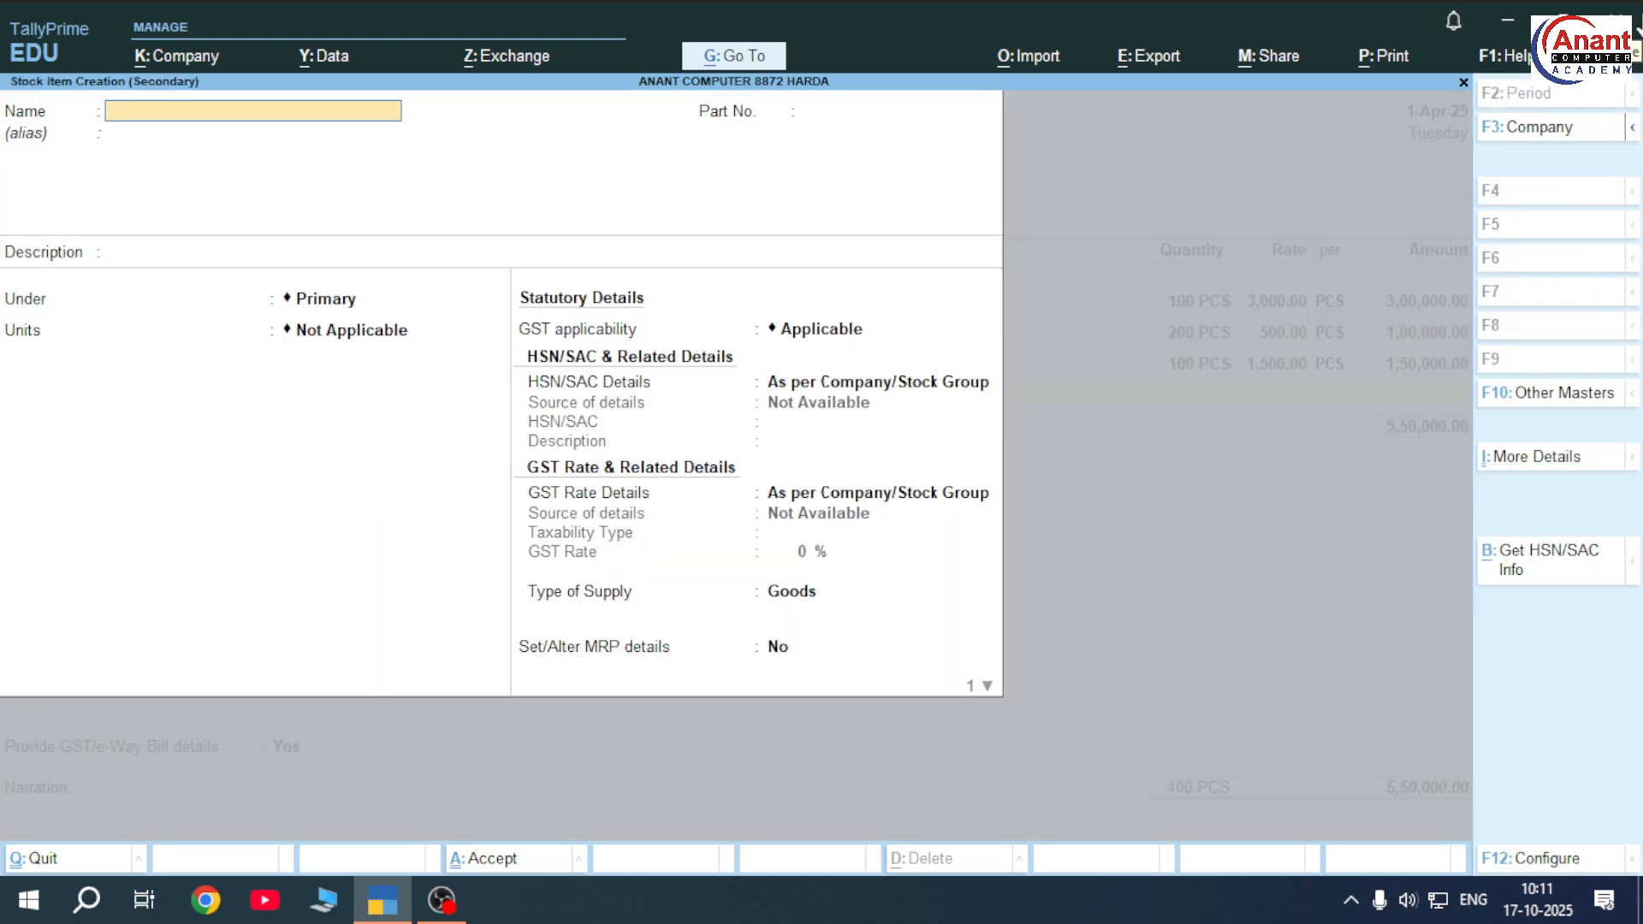
Create stock item POWER CABLE in PCS and enter 500 PCS at 50.00
{"action": "type", "text": "POWER CLE"}
{"action": "key", "text": "Return"}
{"action": "key", "text": "Return"}
{"action": "key", "text": "Return"}
{"action": "key", "text": "Return"}
{"action": "key", "text": "Return"}
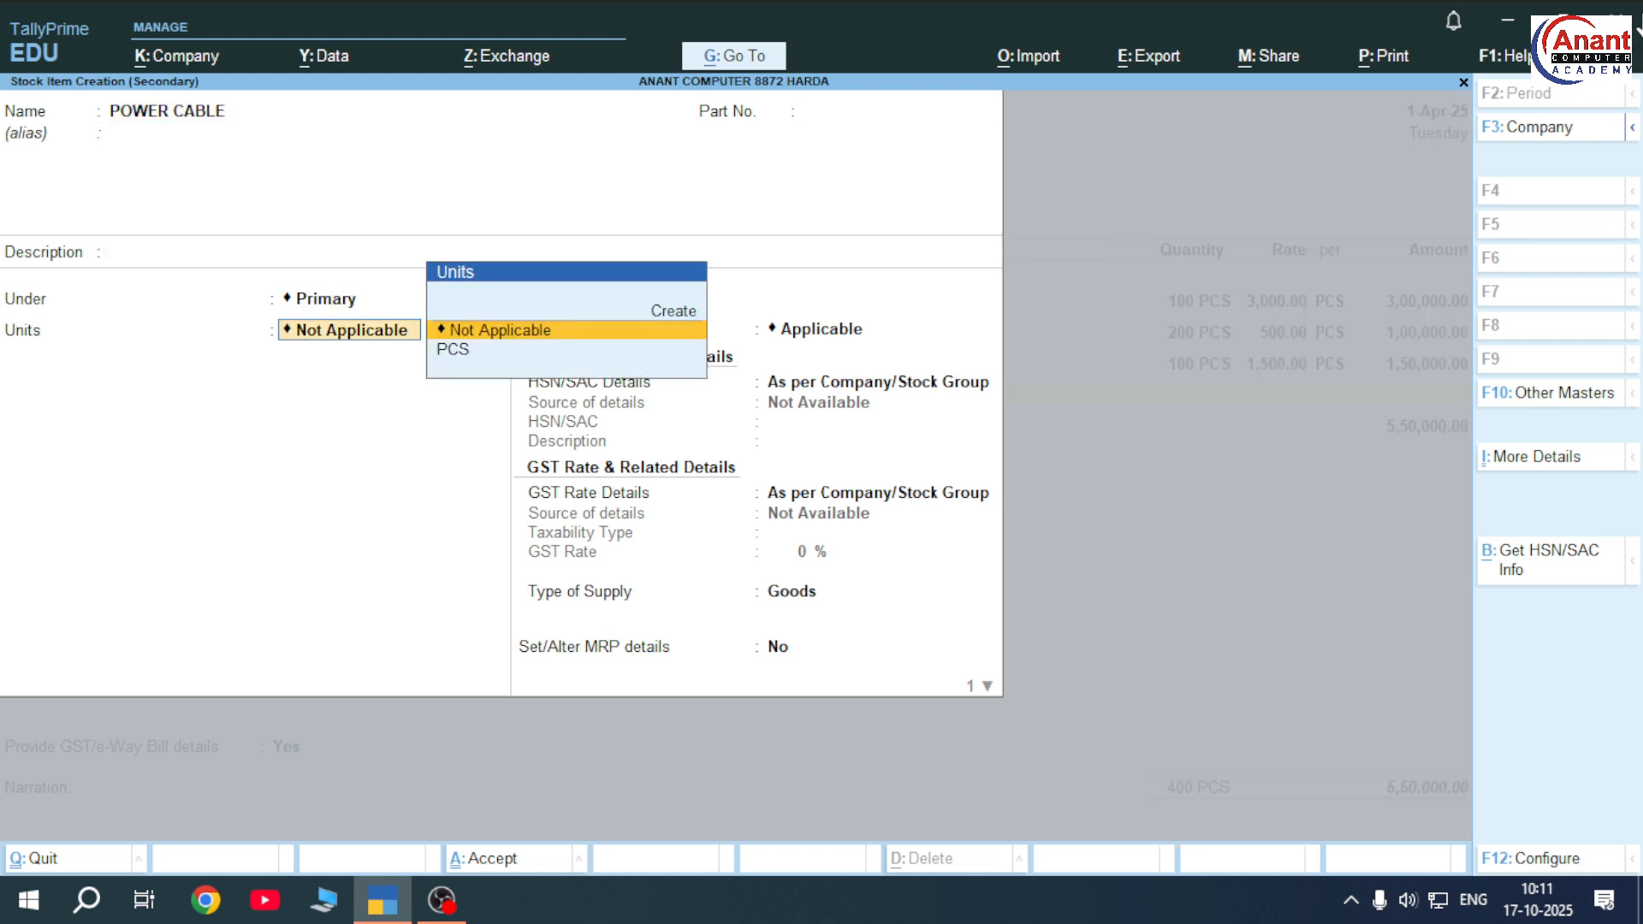
{"action": "key", "text": "Down"}
{"action": "key", "text": "Return"}
{"action": "key", "text": "ctrl+a"}
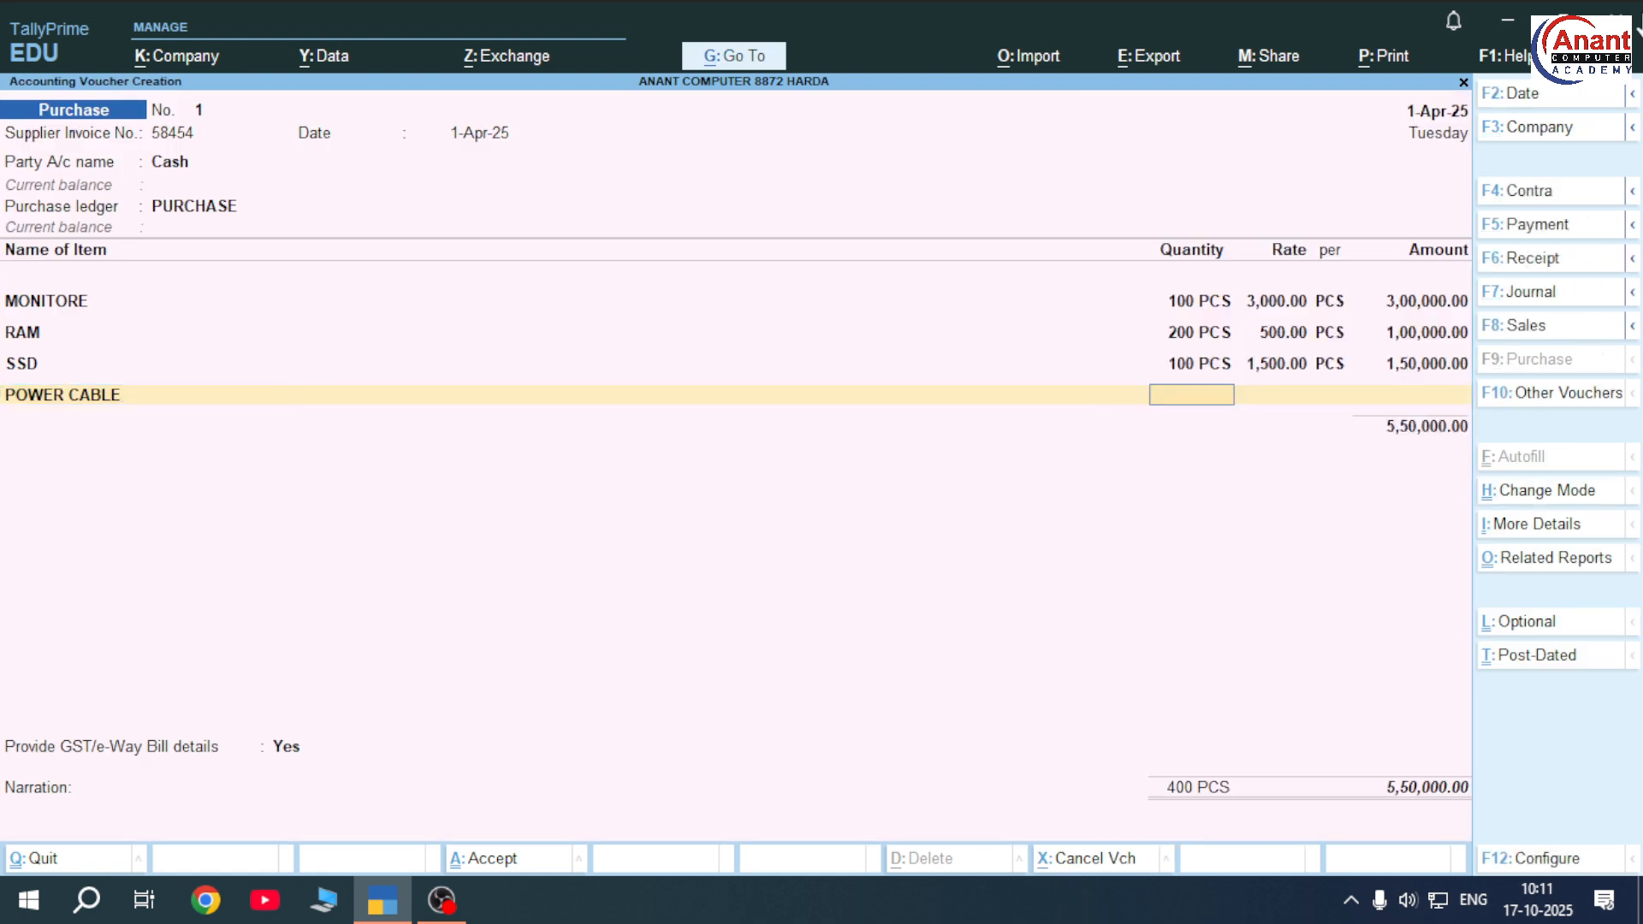
{"action": "type", "text": "500"}
{"action": "key", "text": "Return"}
{"action": "type", "text": "5"}
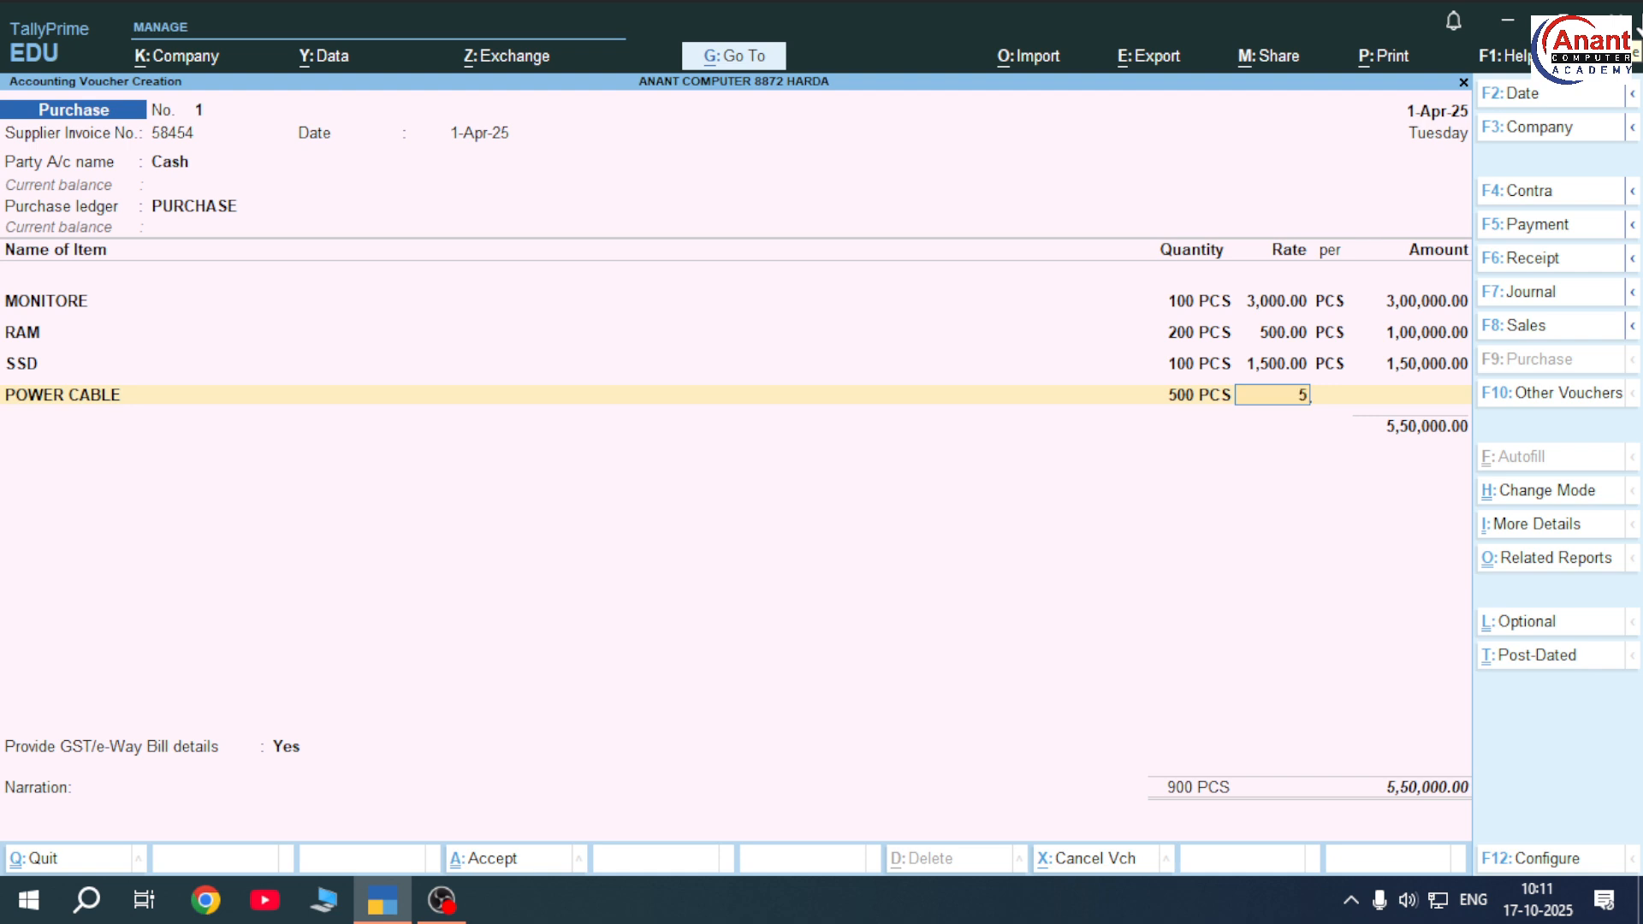
{"action": "type", "text": "0"}
{"action": "key", "text": "Return"}
{"action": "key", "text": "Return"}
{"action": "key", "text": "Return"}
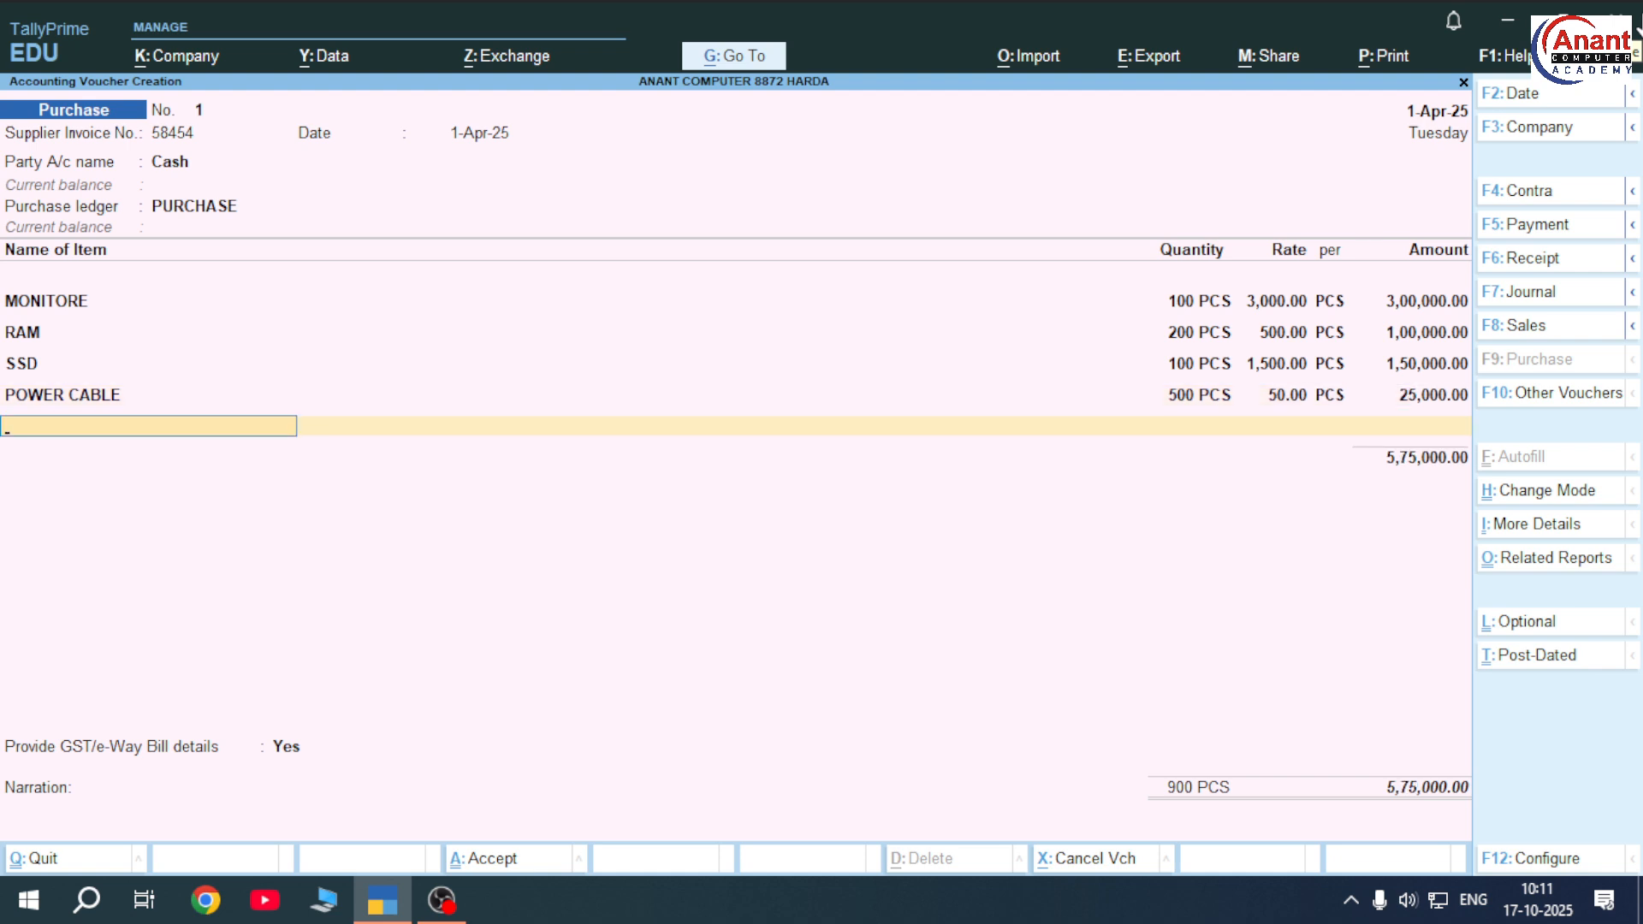
Create stock item POWER SUPPLY in PCS and enter 100 PCS at 450.00, totalling 45,000.00
{"action": "key", "text": "alt+c"}
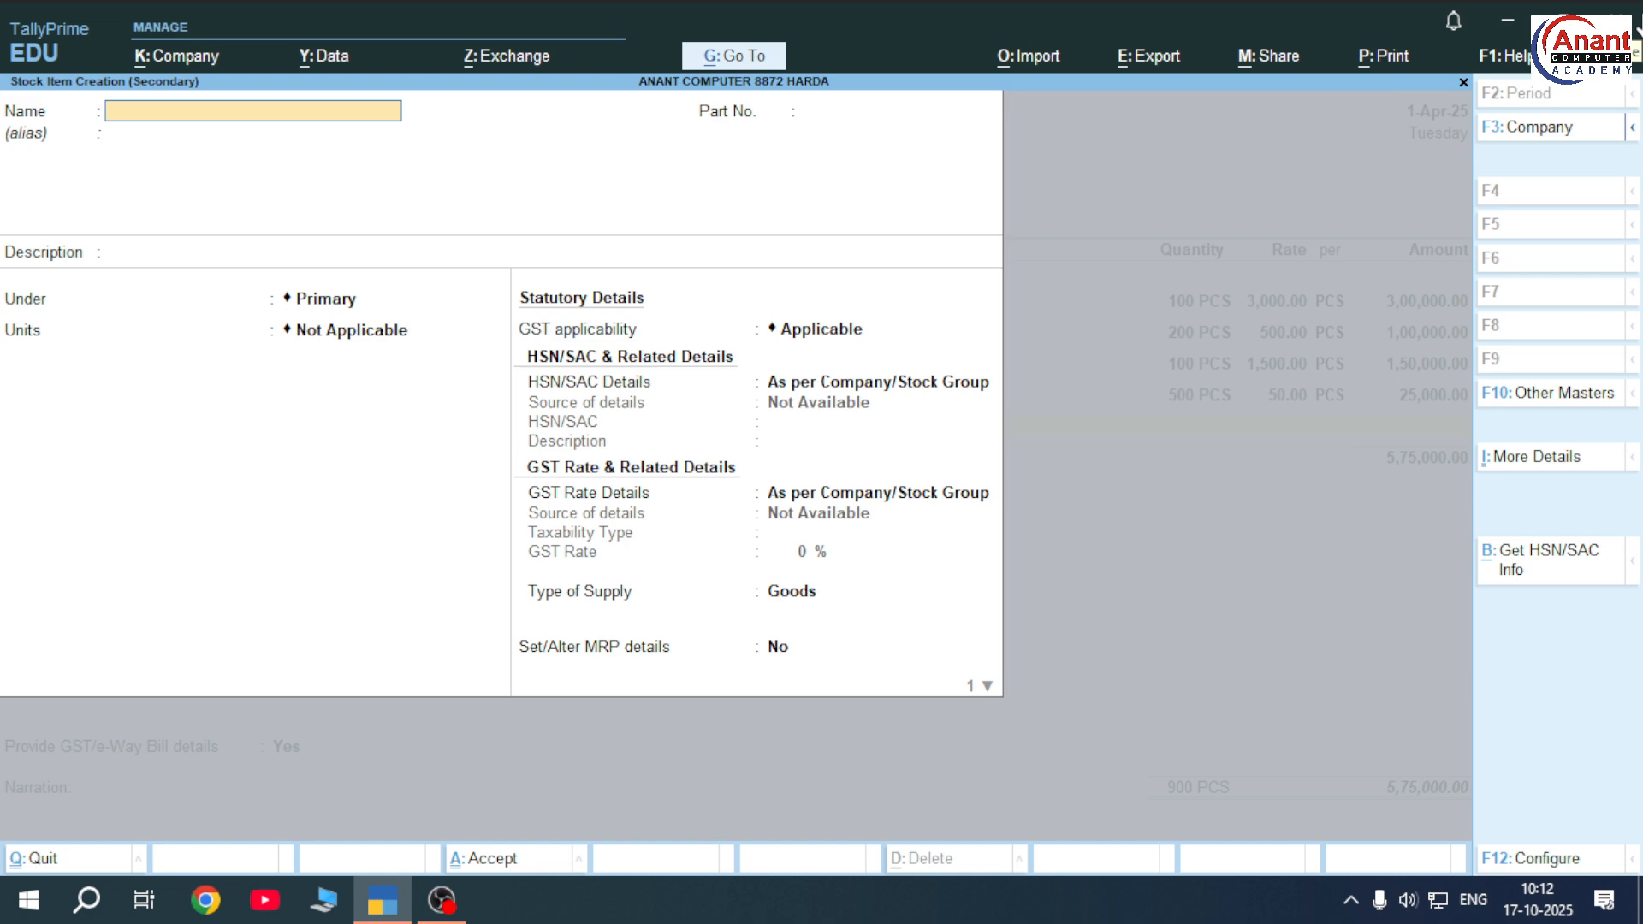
{"action": "type", "text": "POWER SUPPLY"}
{"action": "key", "text": "Return"}
{"action": "key", "text": "Return"}
{"action": "key", "text": "Return"}
{"action": "key", "text": "Return"}
{"action": "key", "text": "Return"}
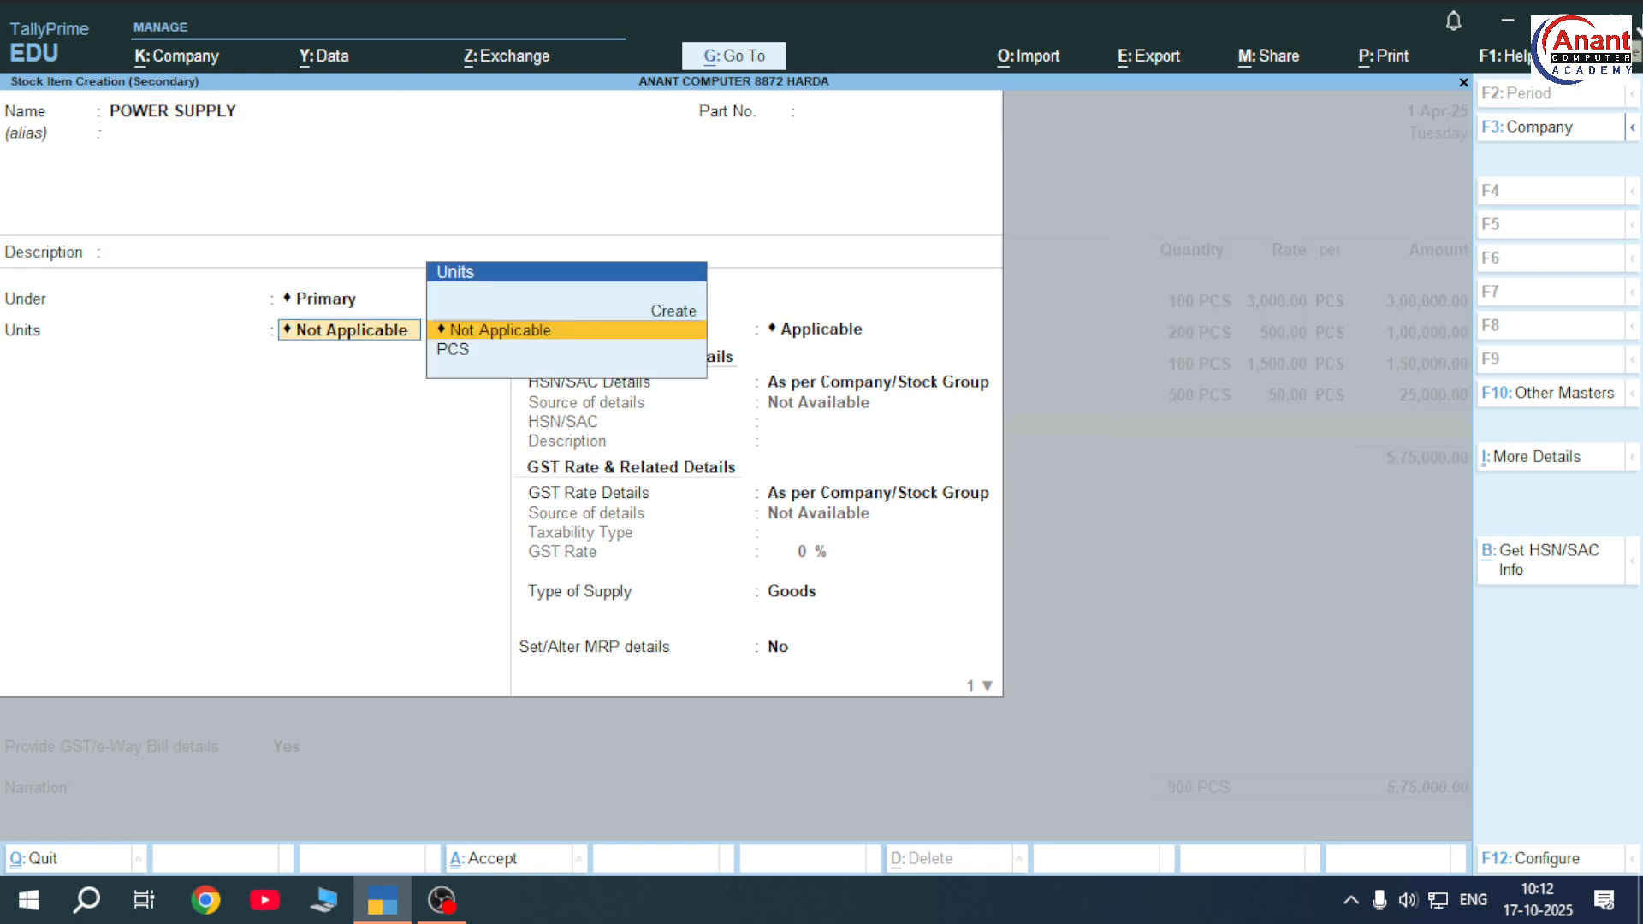
{"action": "key", "text": "Down"}
{"action": "key", "text": "Return"}
{"action": "key", "text": "ctrl+a"}
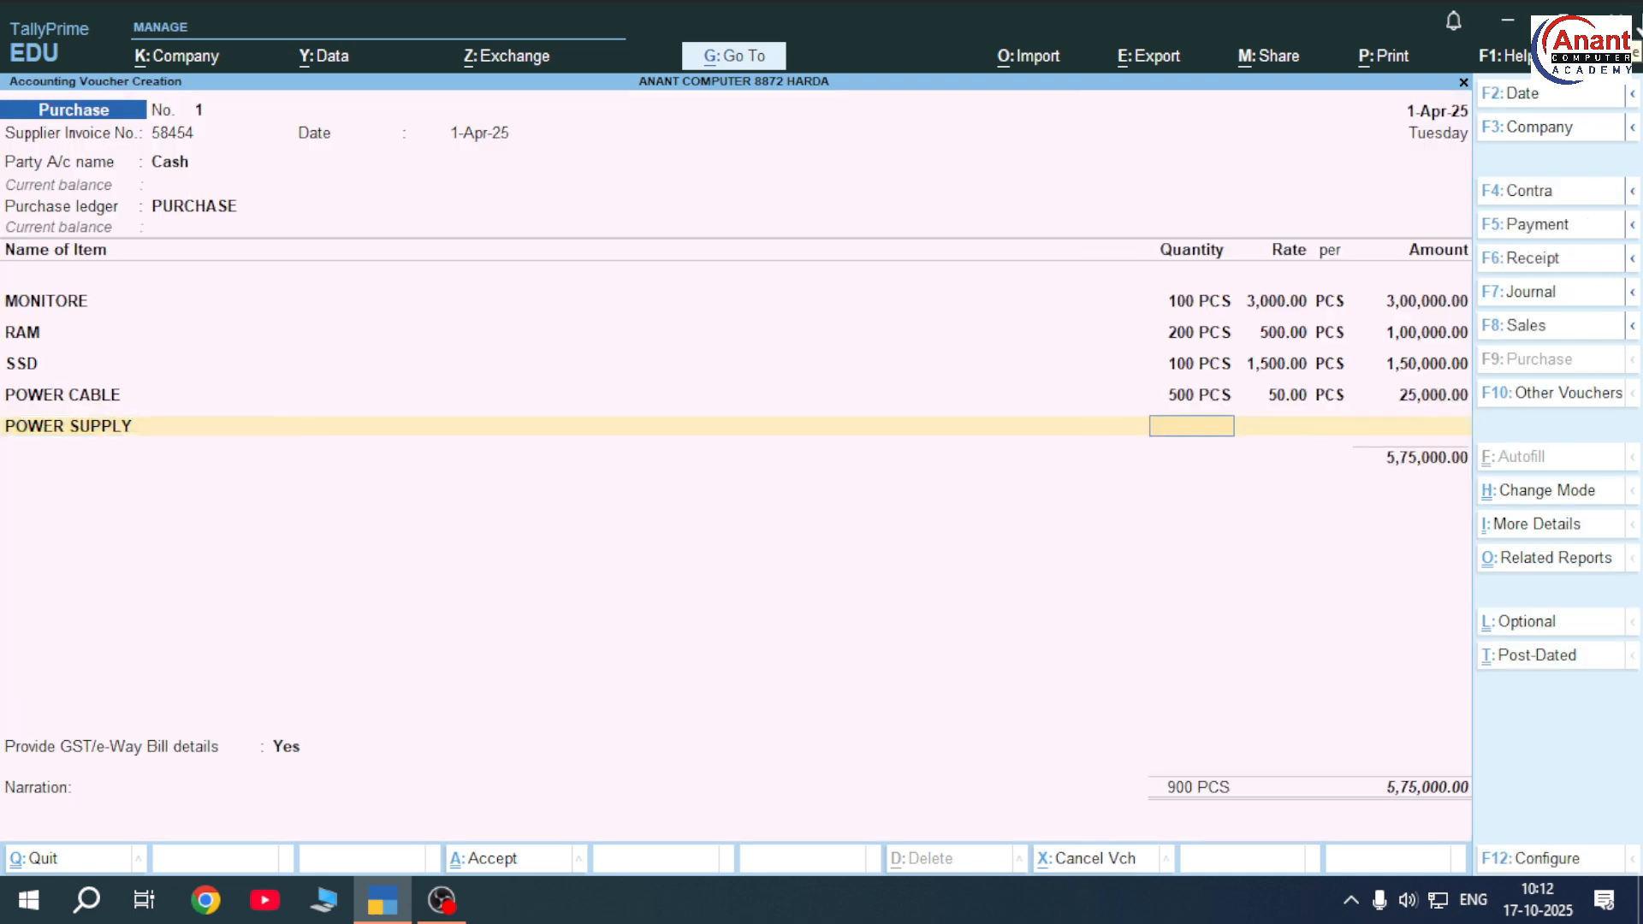
{"action": "type", "text": "100"}
{"action": "key", "text": "Return"}
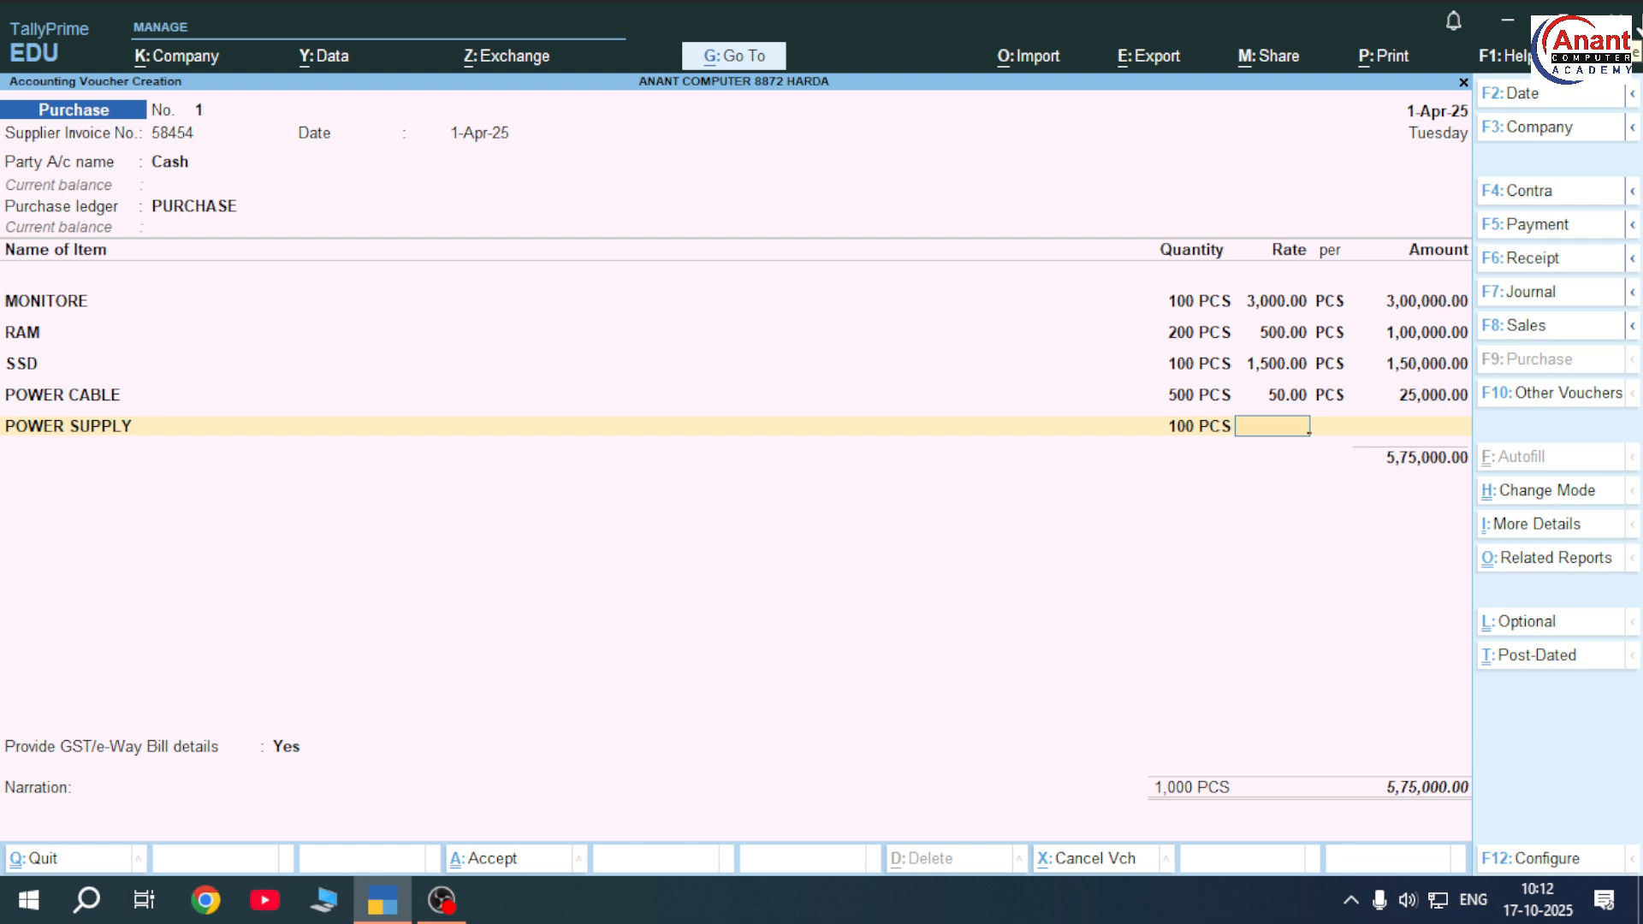
{"action": "type", "text": "450"}
{"action": "key", "text": "Return"}
{"action": "key", "text": "Return"}
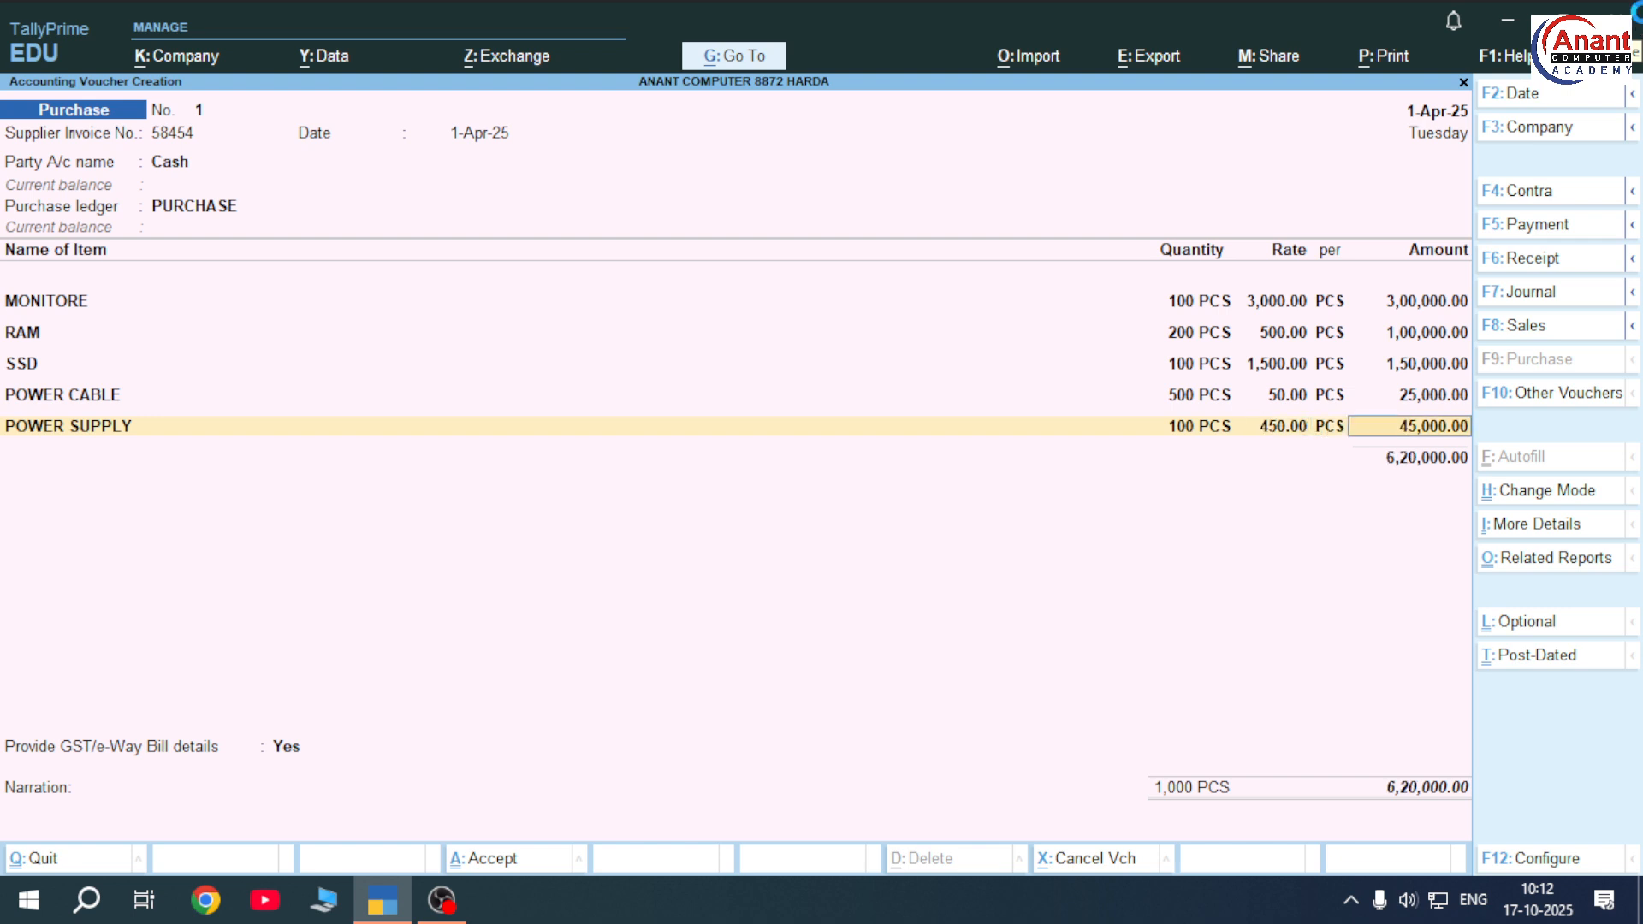
{"action": "key", "text": "Return"}
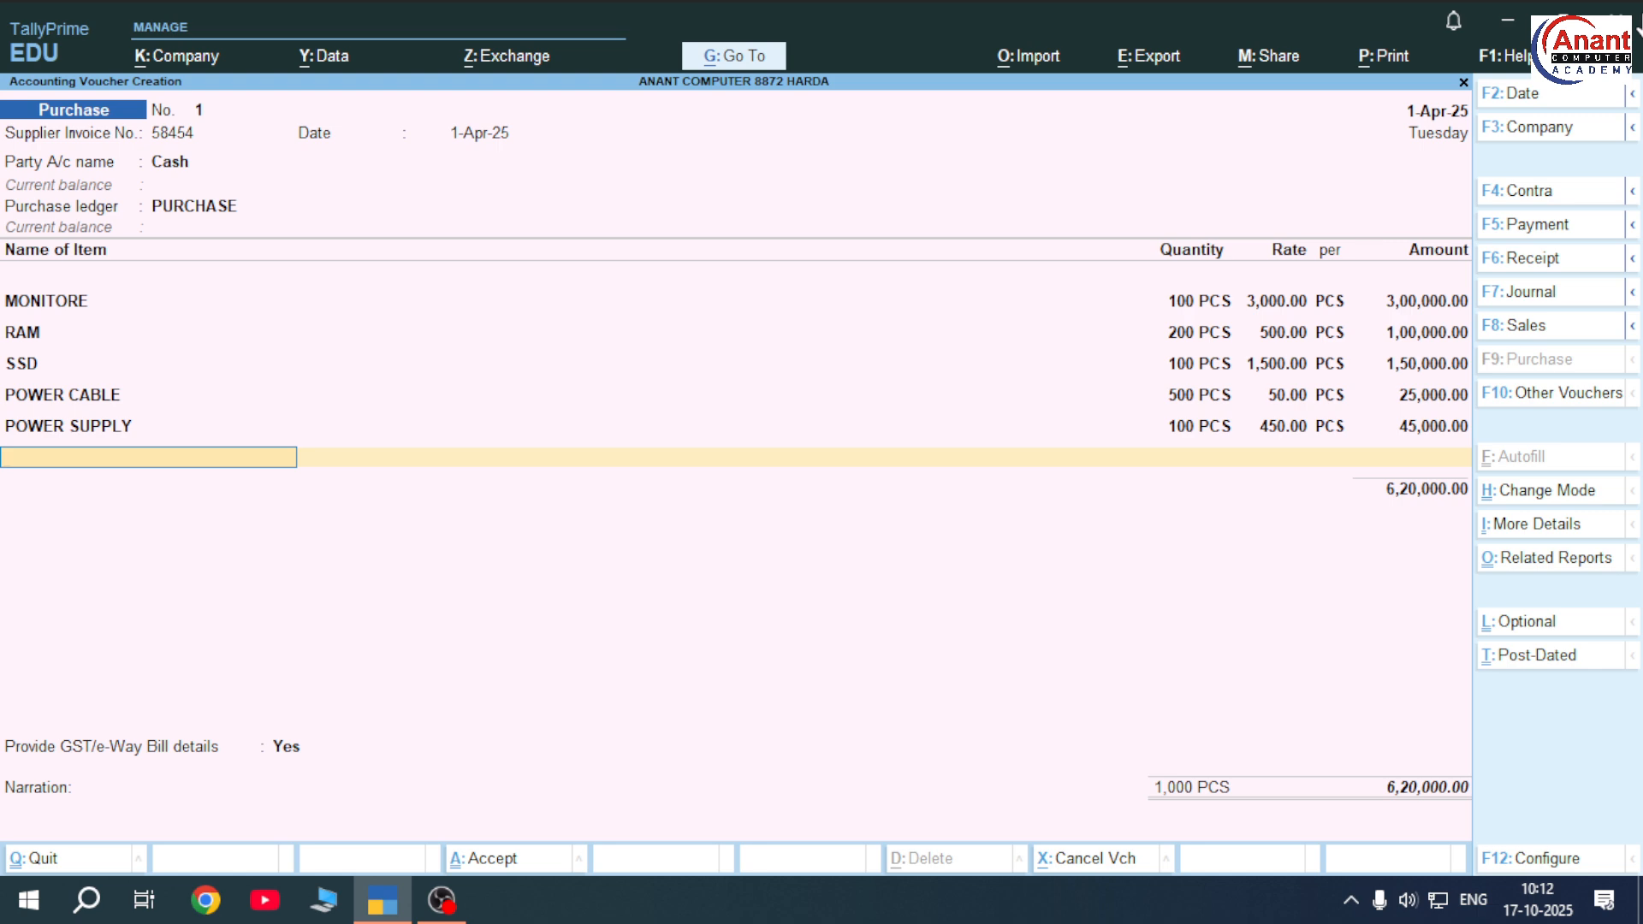
Create stock item MOTHER BOARD in PCS and enter 100 PCS at rate 2,500
{"action": "key", "text": "alt+c"}
{"action": "type", "text": "MO"}
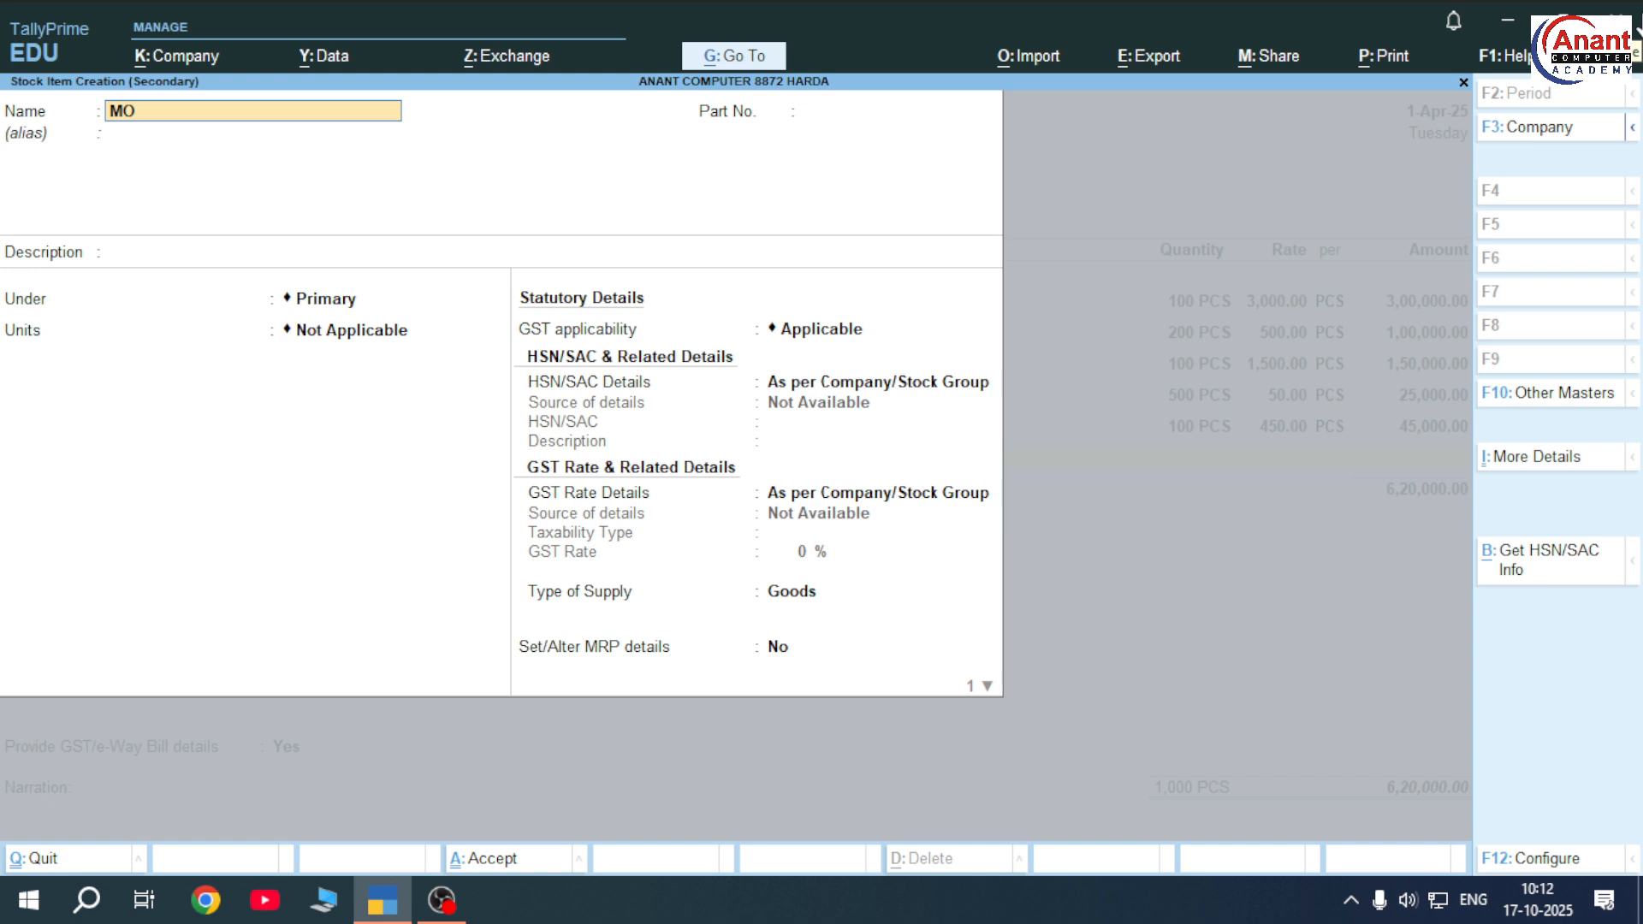
{"action": "type", "text": "THER BOARD"}
{"action": "key", "text": "Return"}
{"action": "key", "text": "Return"}
{"action": "key", "text": "Return"}
{"action": "key", "text": "Return"}
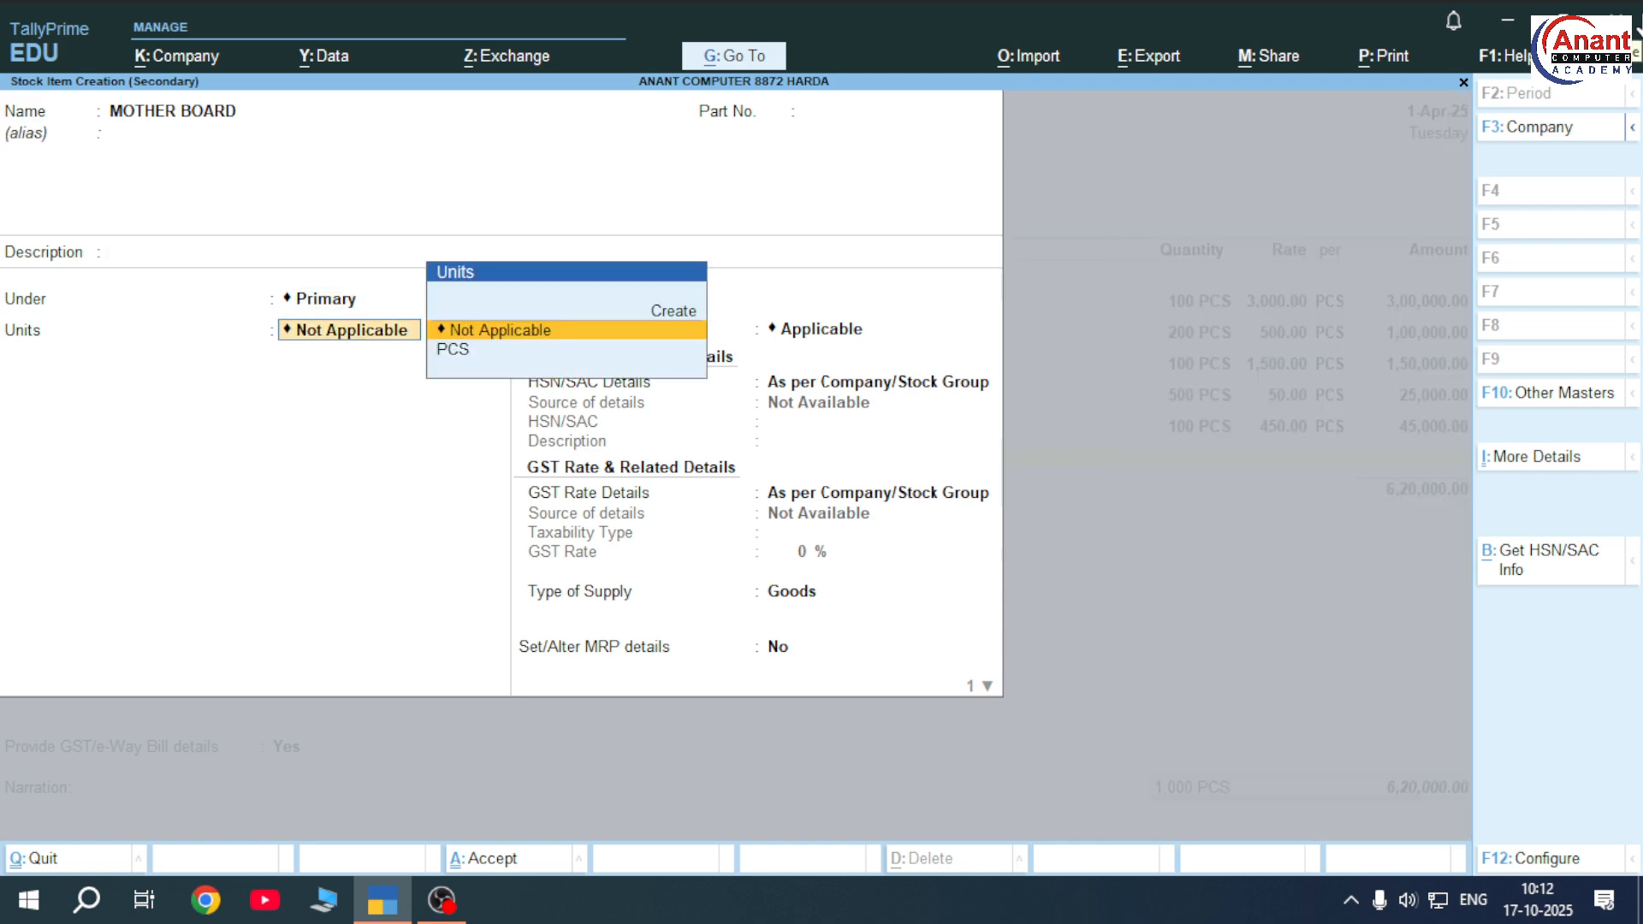
{"action": "key", "text": "Down"}
{"action": "key", "text": "Return"}
{"action": "key", "text": "ctrl+a"}
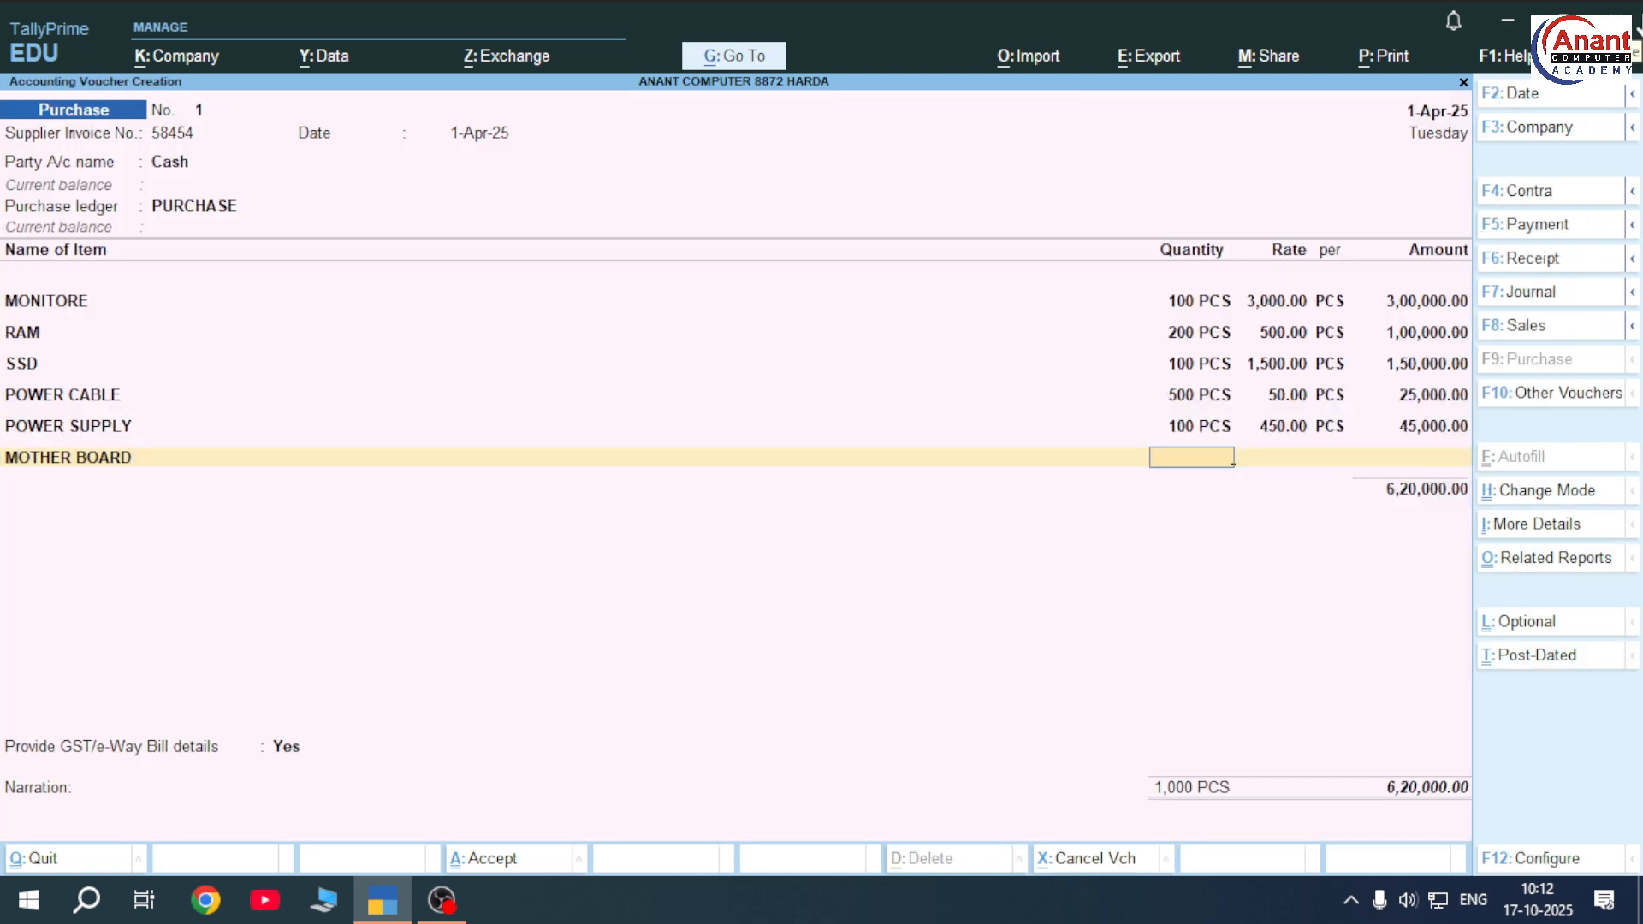
{"action": "type", "text": "100"}
{"action": "key", "text": "Return"}
{"action": "type", "text": "2"}
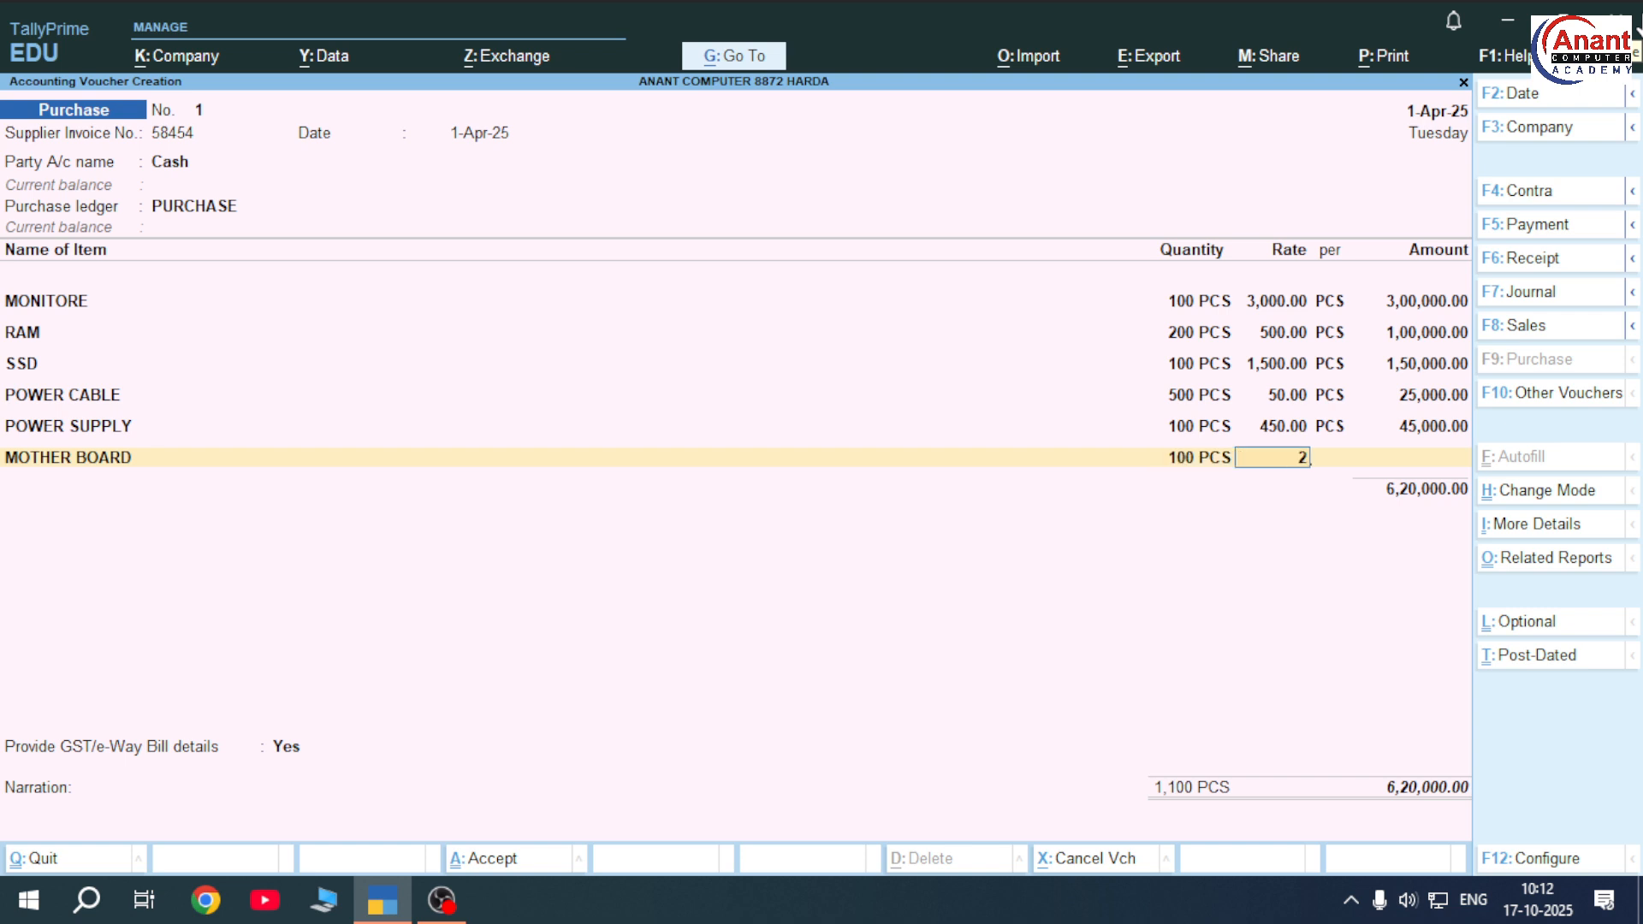
{"action": "type", "text": ",500"}
{"action": "key", "text": "Return"}
{"action": "key", "text": "Return"}
{"action": "key", "text": "Return"}
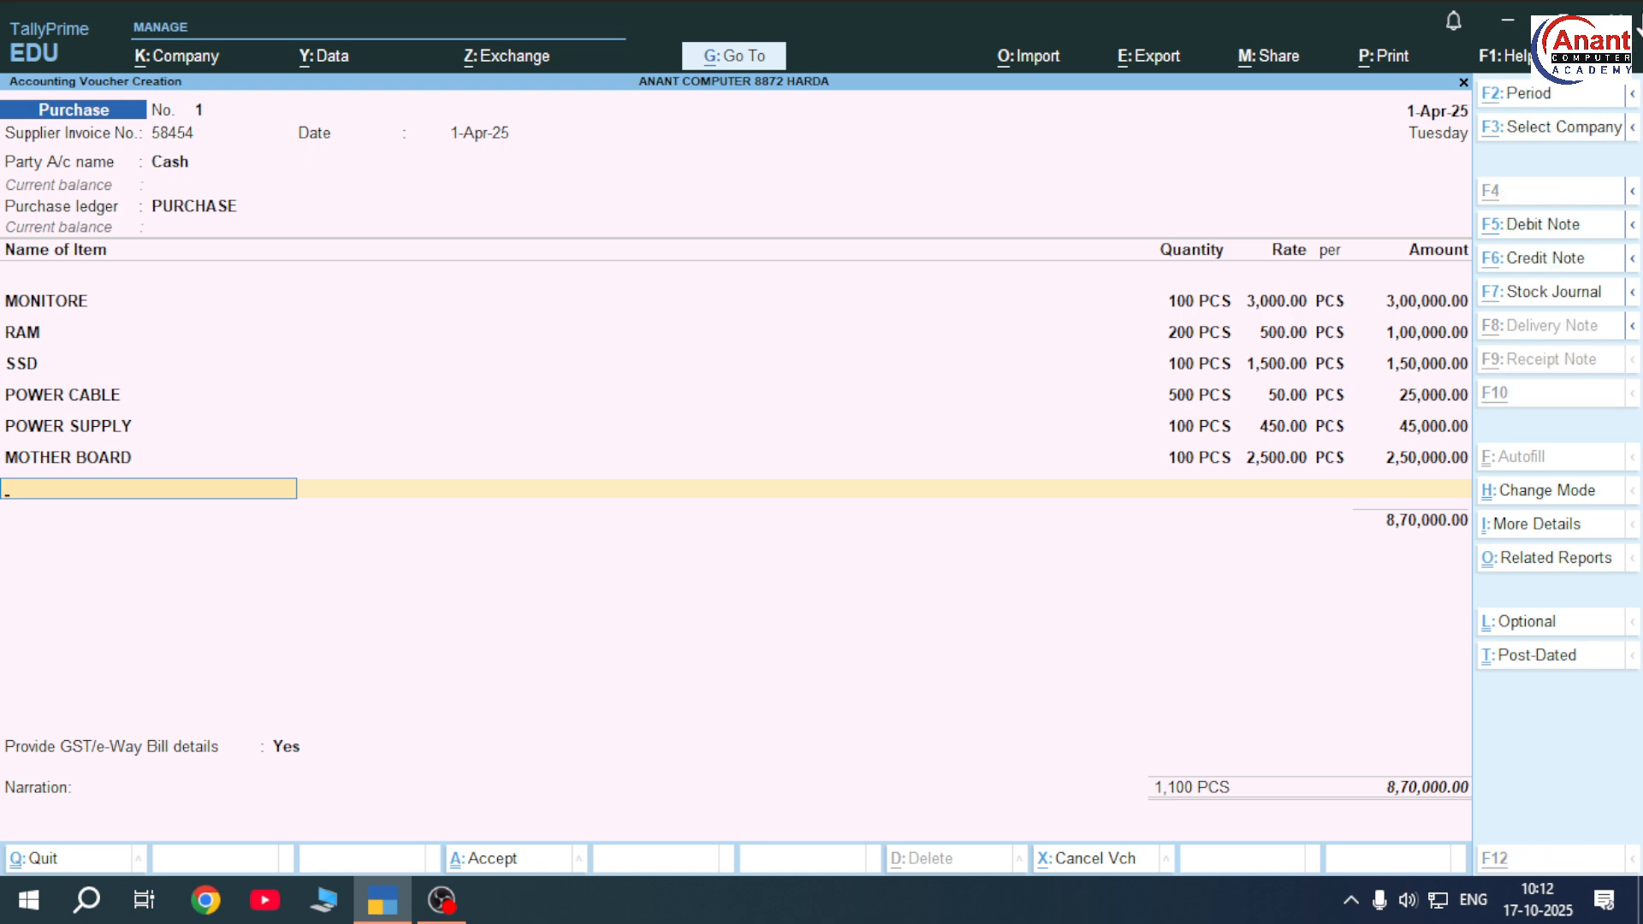
Create stock item KEYBOARD in PCS and enter 100 PCS at rate 250
{"action": "key", "text": "alt+c"}
{"action": "type", "text": "KEYBOARD"}
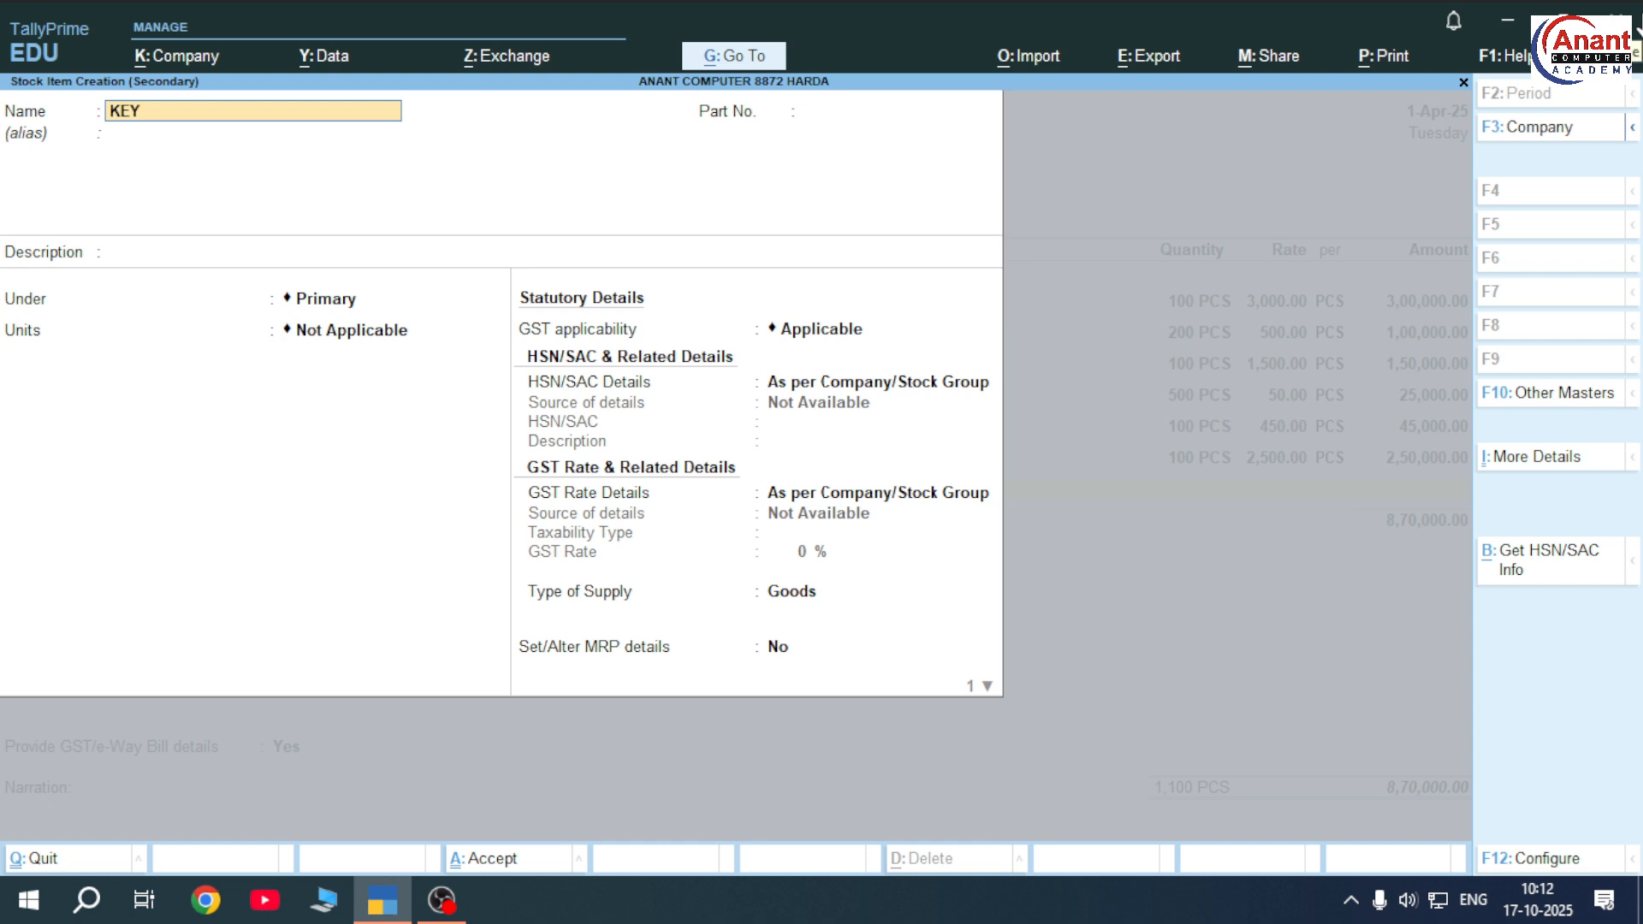
{"action": "key", "text": "Return"}
{"action": "key", "text": "Return"}
{"action": "key", "text": "Return"}
{"action": "key", "text": "Return"}
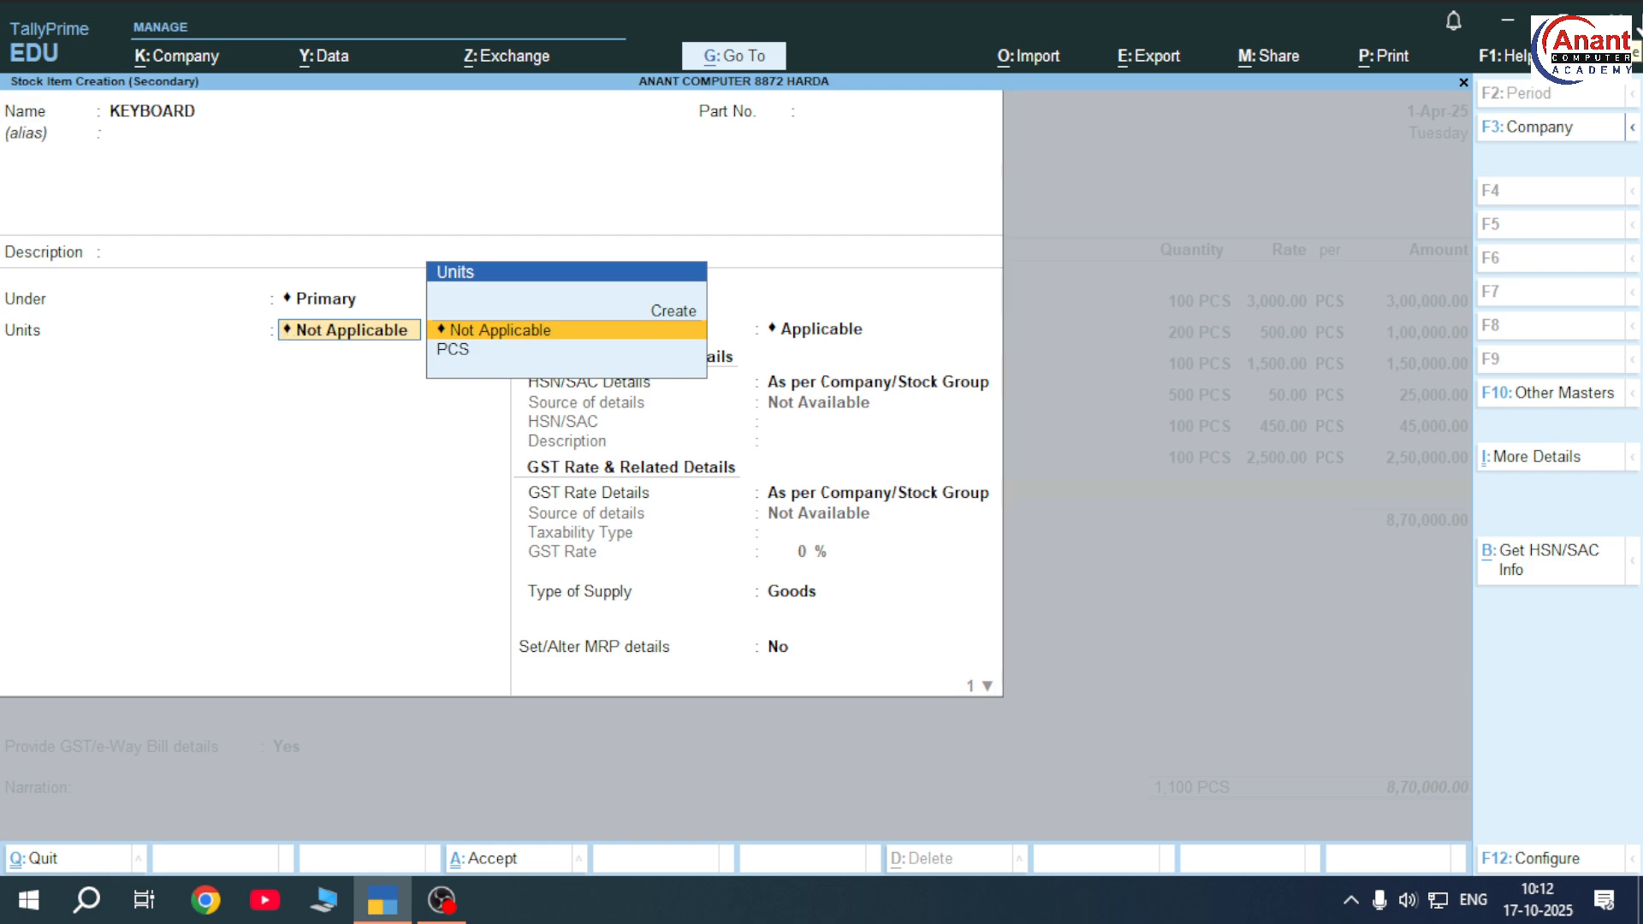
{"action": "key", "text": "Down"}
{"action": "key", "text": "Return"}
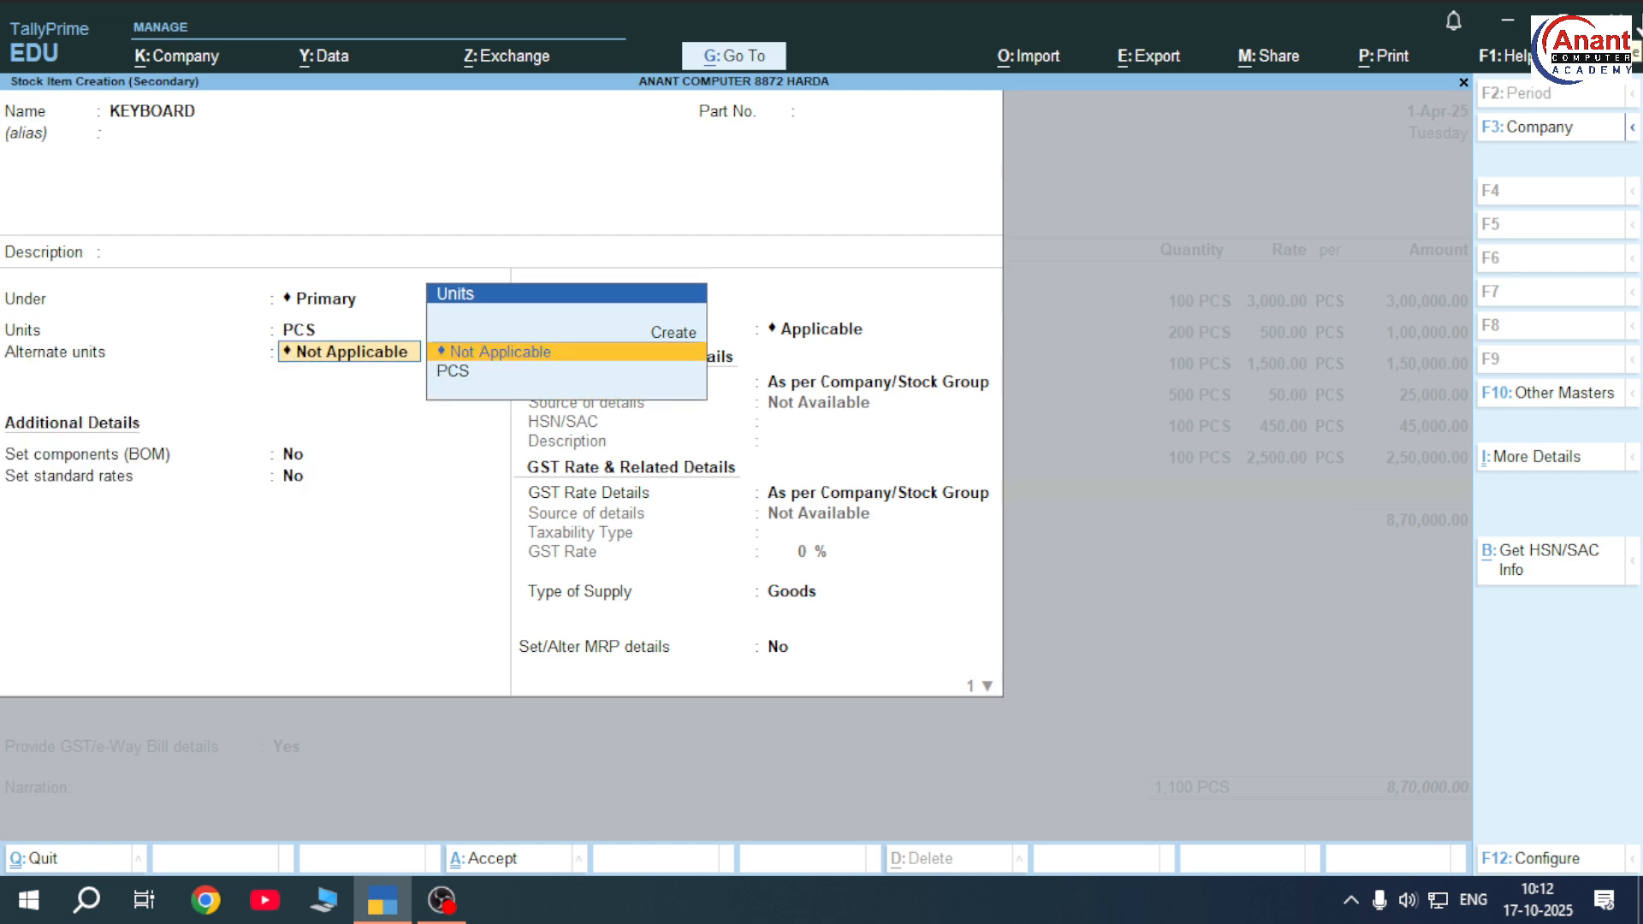
{"action": "key", "text": "ctrl+a"}
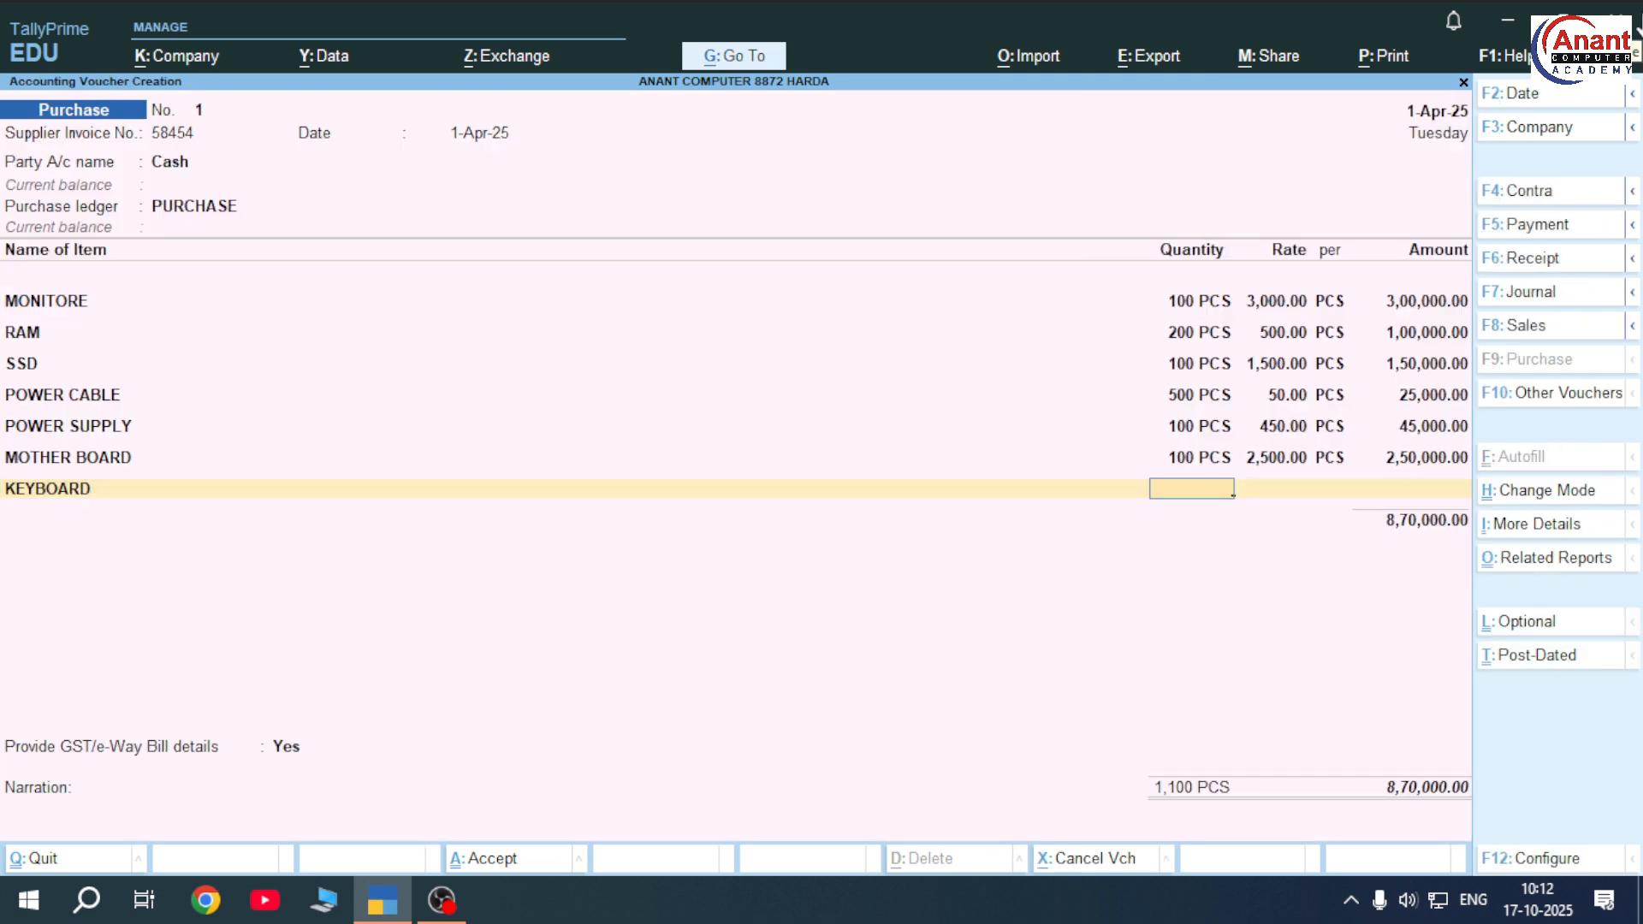
{"action": "type", "text": "100"}
{"action": "key", "text": "Return"}
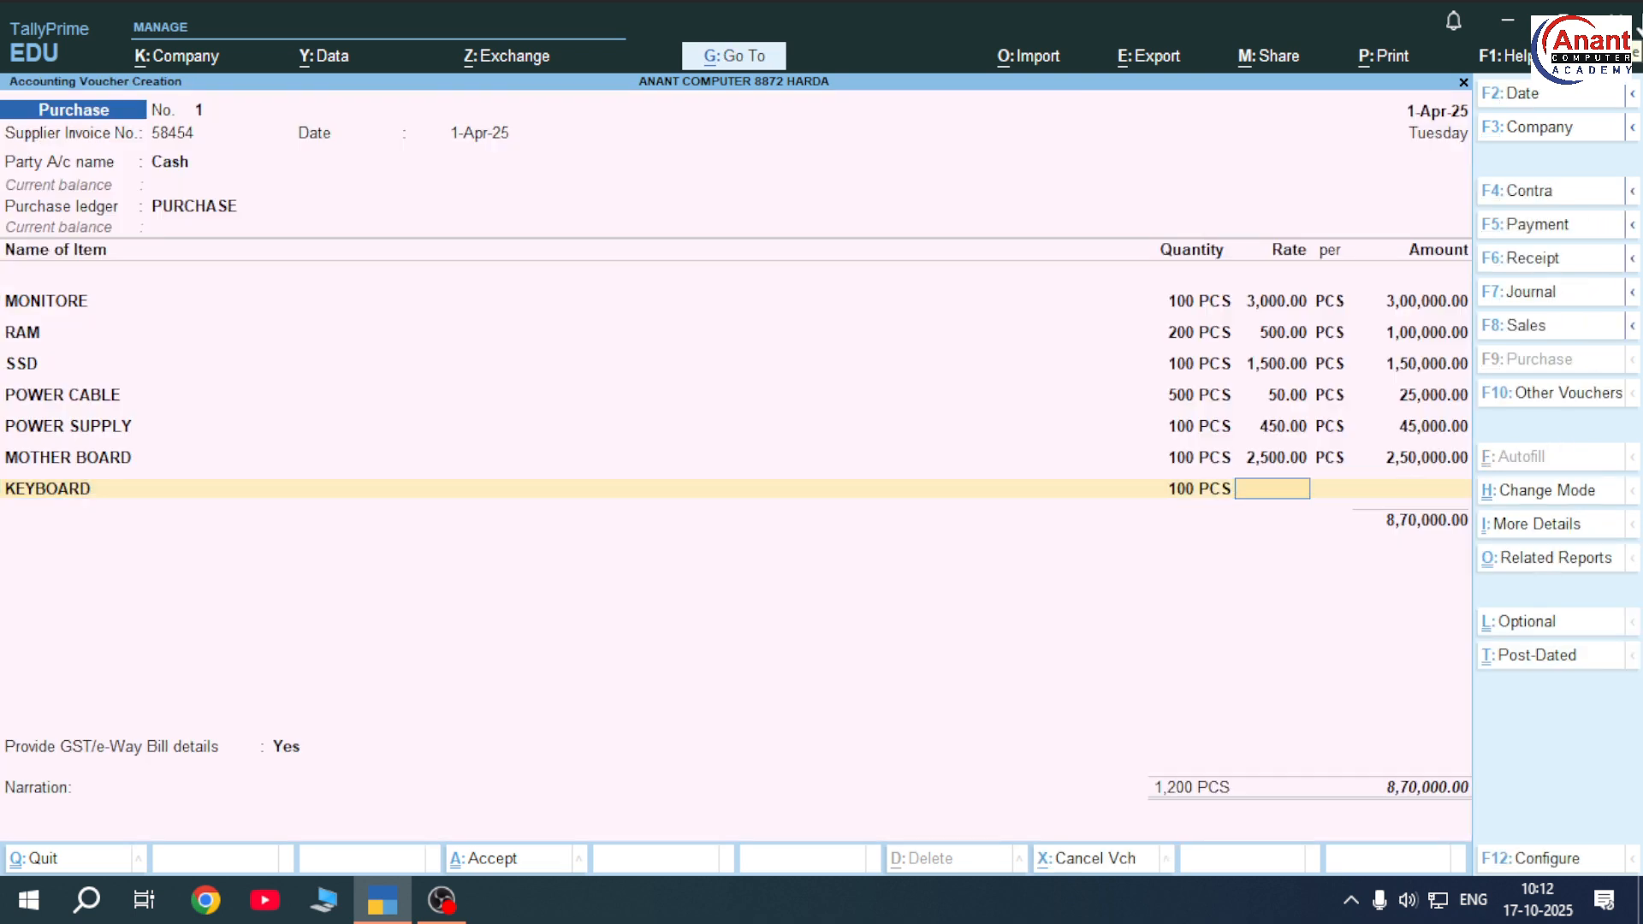
{"action": "type", "text": "250"}
{"action": "key", "text": "Return"}
{"action": "key", "text": "Return"}
{"action": "key", "text": "Return"}
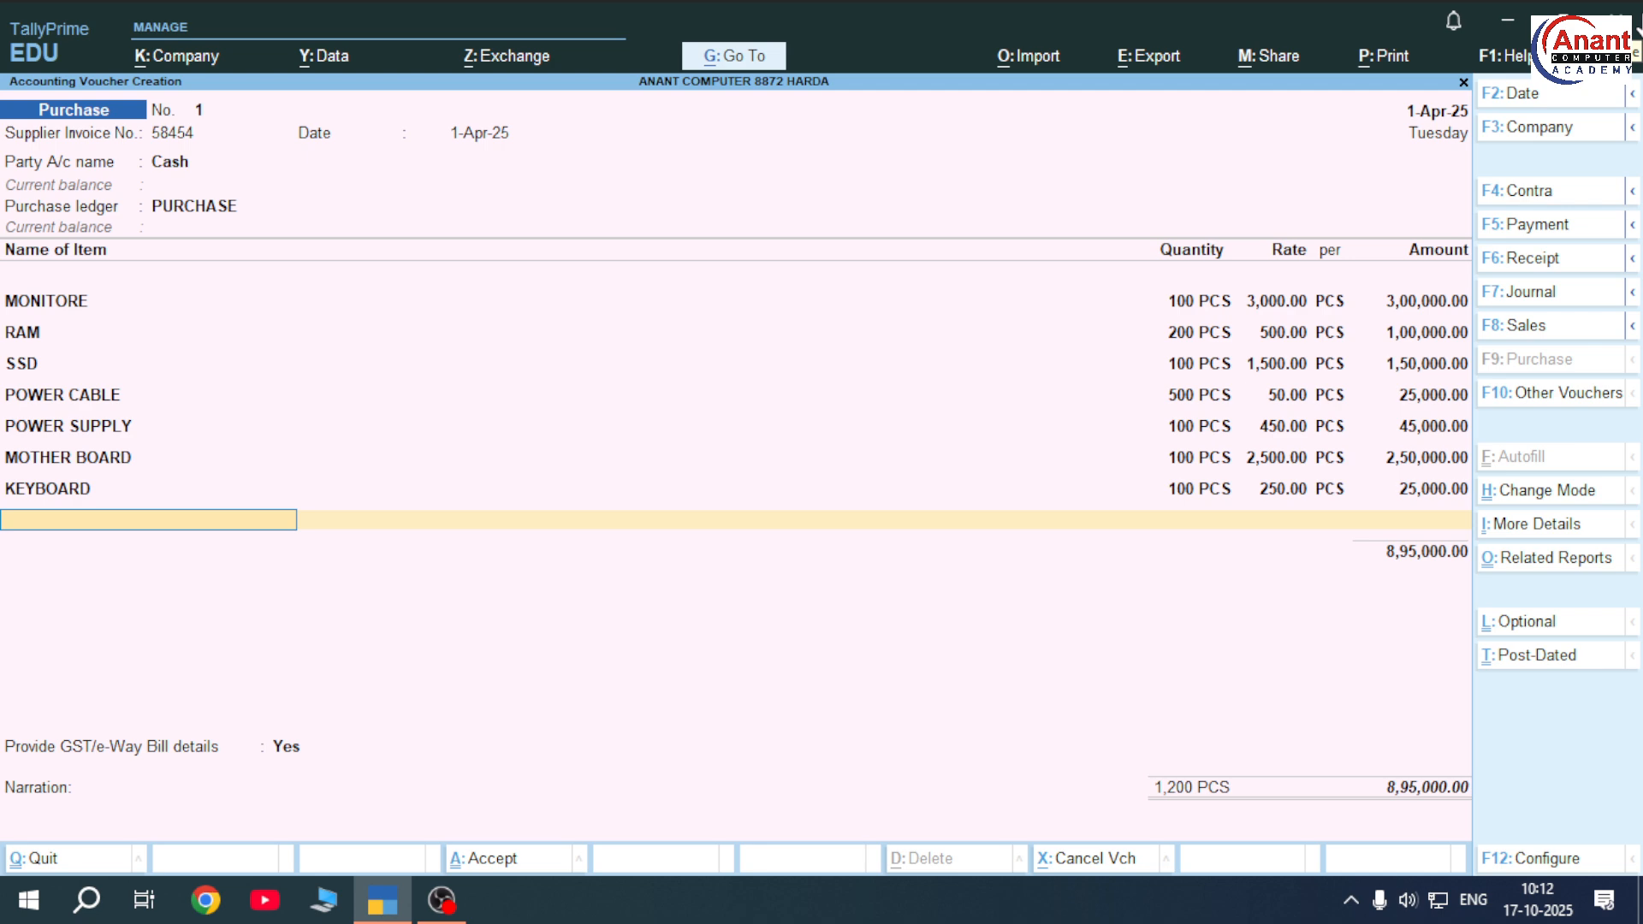
Create MOUSE in PCS, add 100 PCS at 150, and save the 9,10,000.00 purchase voucher
{"action": "key", "text": "alt+c"}
{"action": "type", "text": "MOU"}
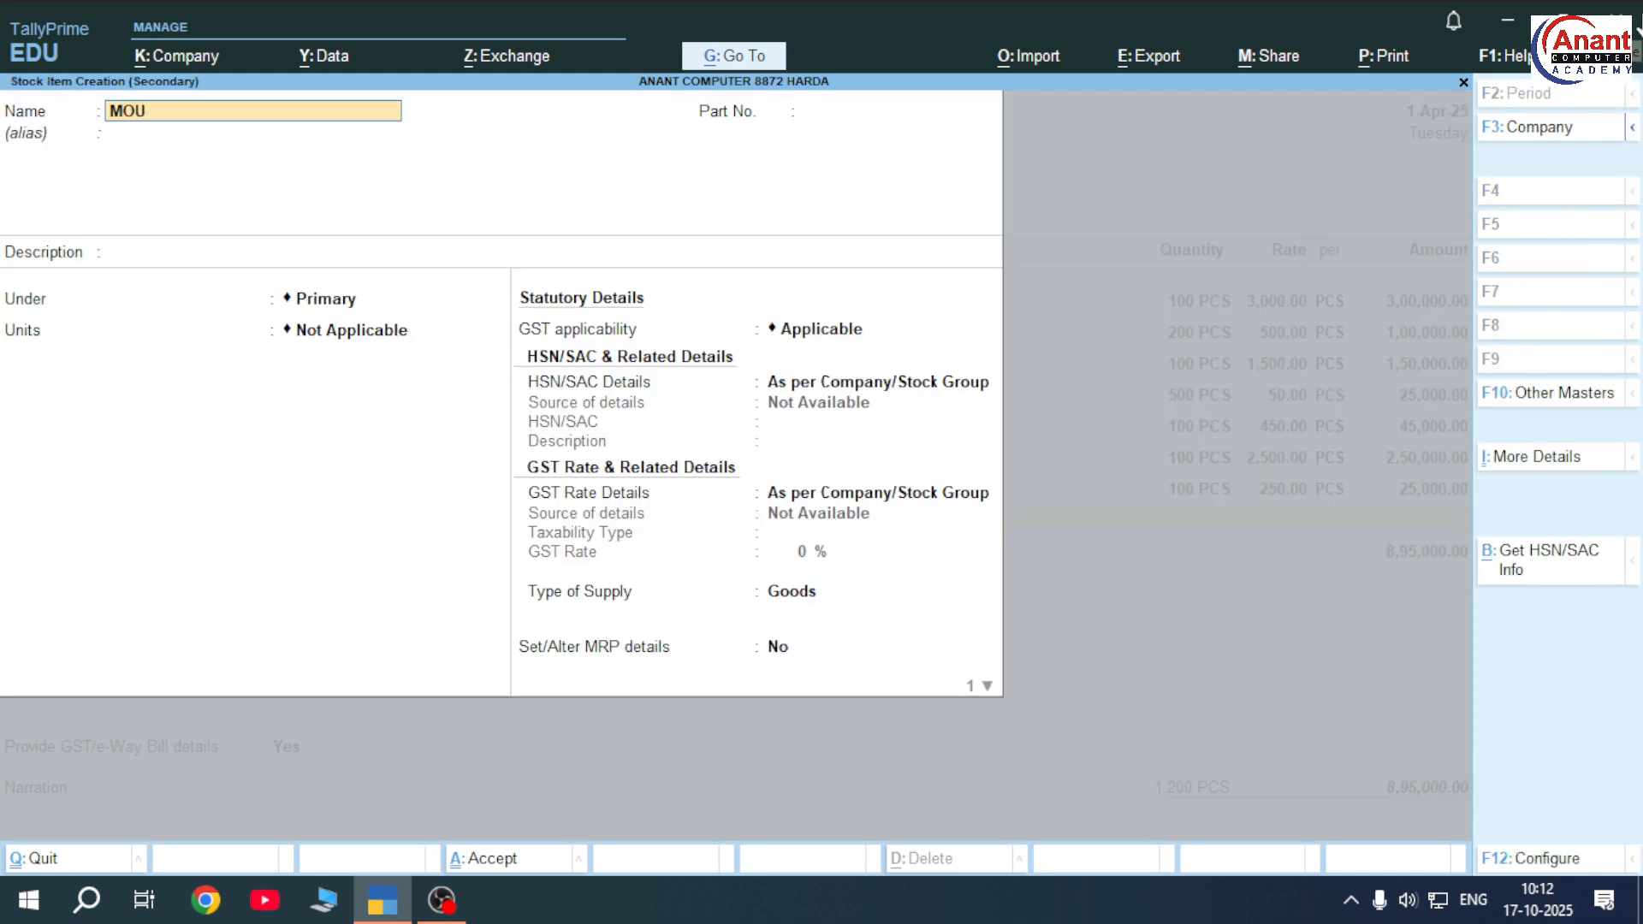
{"action": "type", "text": "SE"}
{"action": "key", "text": "Return"}
{"action": "key", "text": "Return"}
{"action": "key", "text": "Return"}
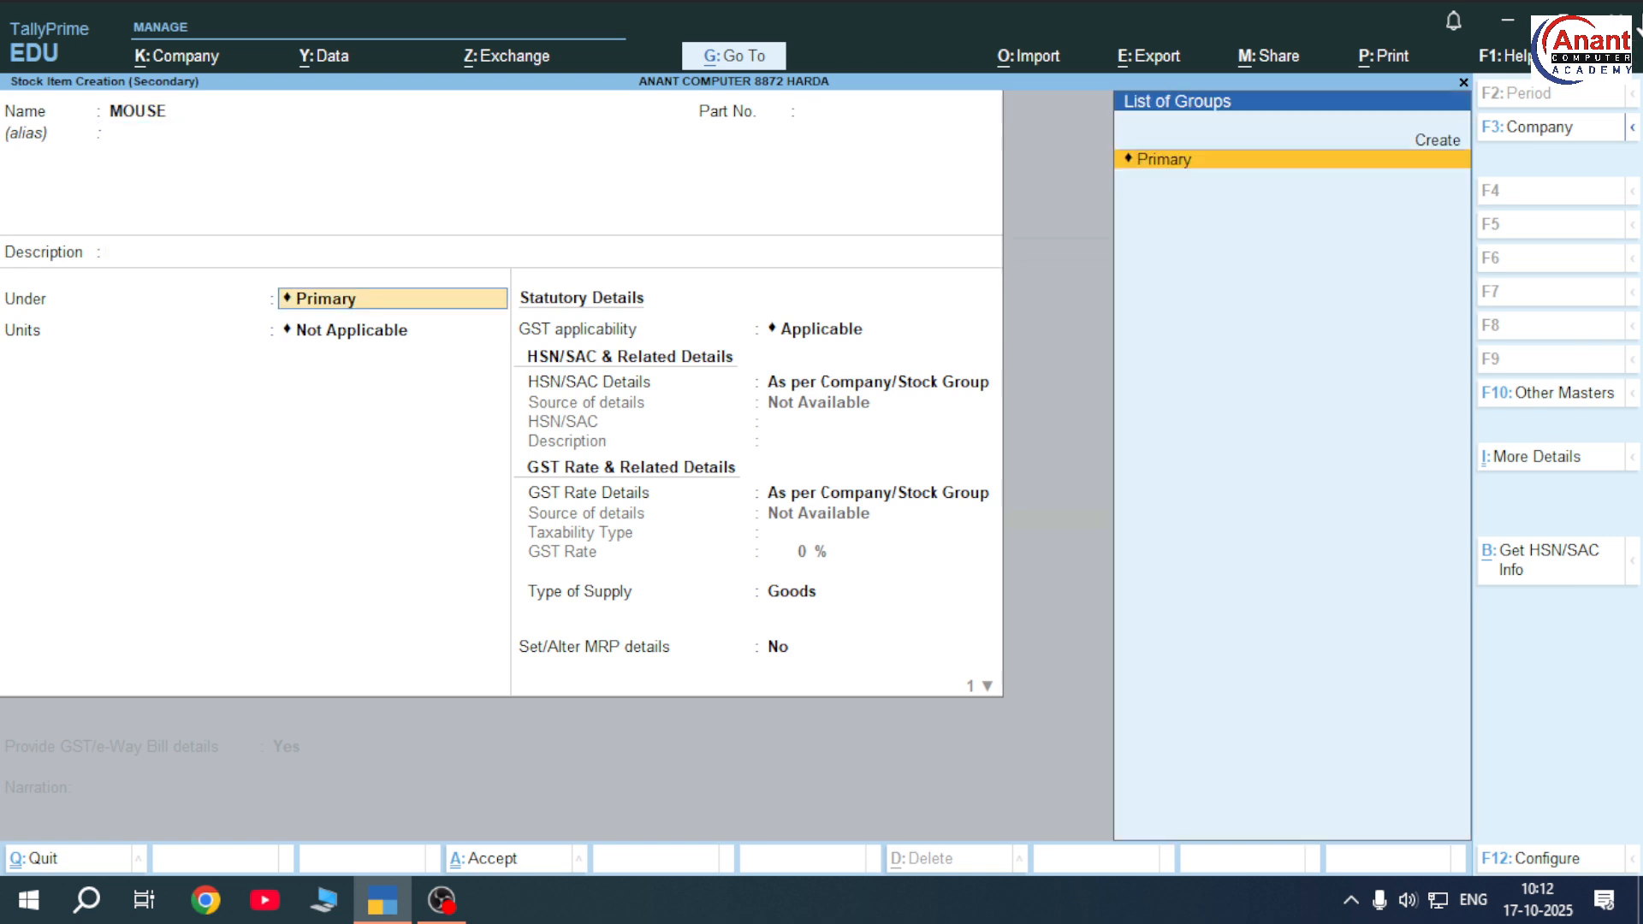
{"action": "key", "text": "Down"}
{"action": "key", "text": "Return"}
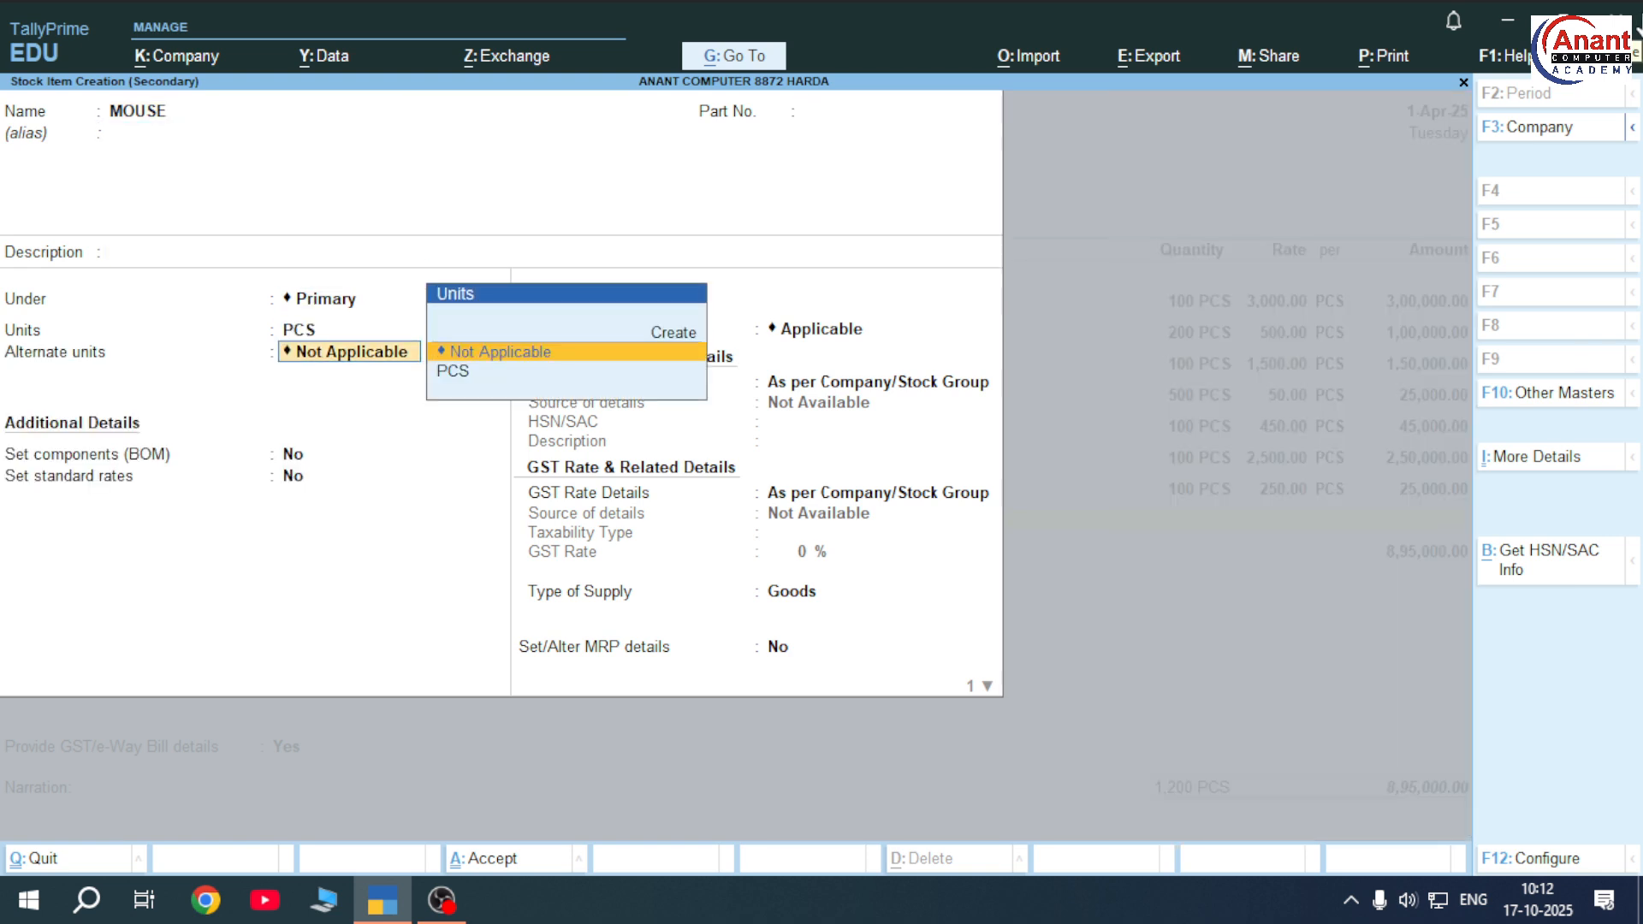
{"action": "key", "text": "Return"}
{"action": "key", "text": "ctrl+a"}
{"action": "type", "text": "100"}
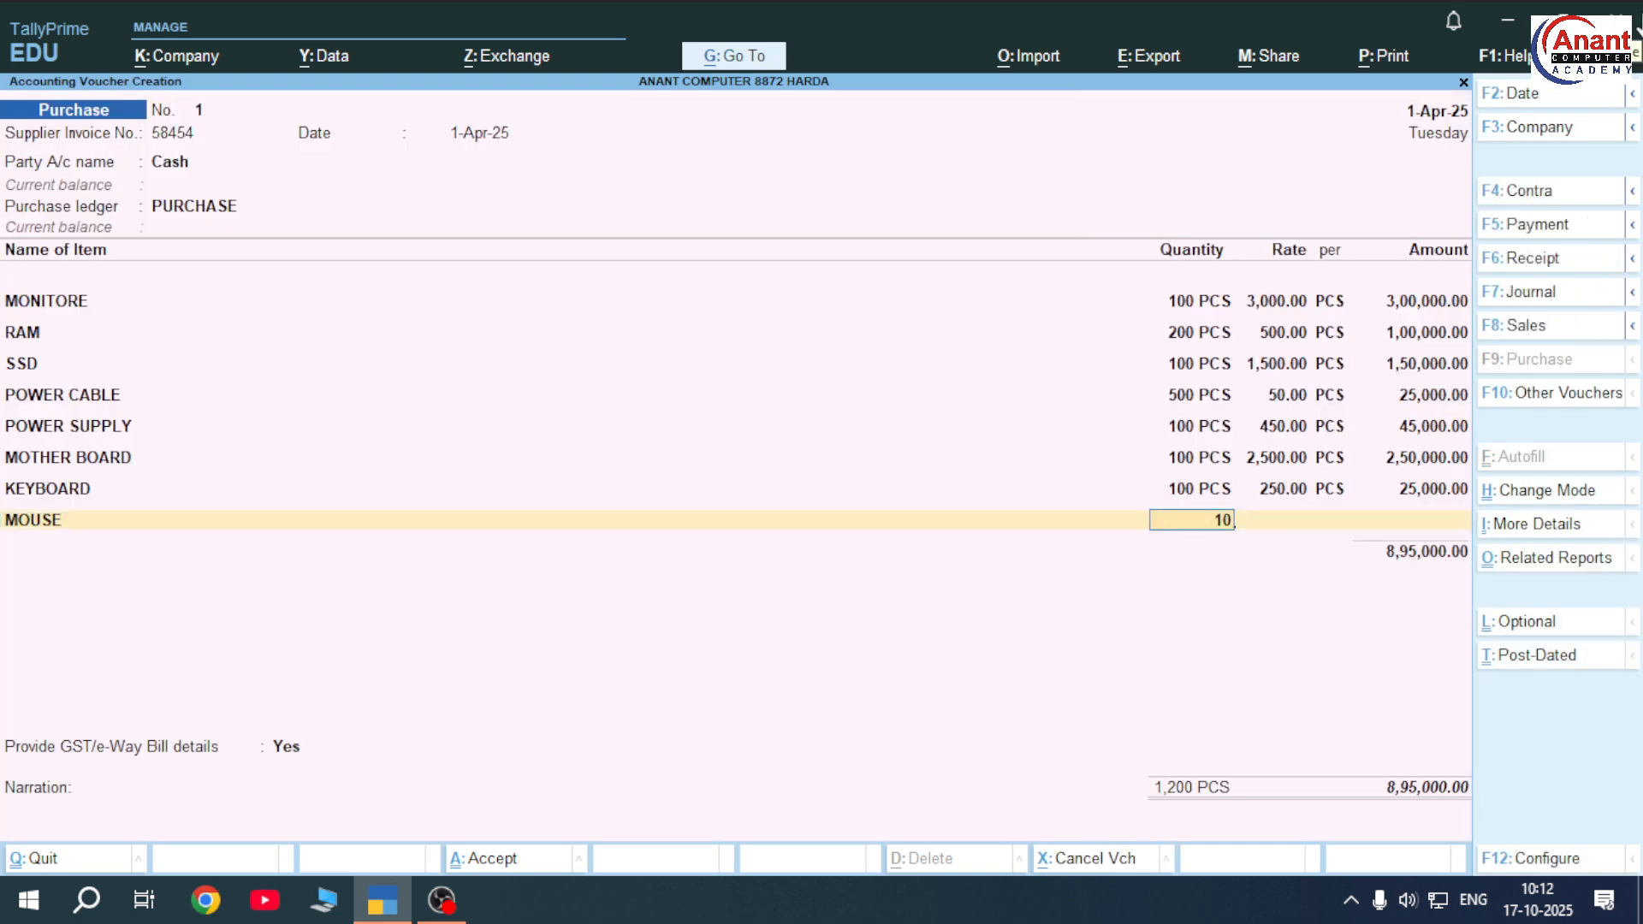
{"action": "key", "text": "Return"}
{"action": "type", "text": "150"}
{"action": "key", "text": "Return"}
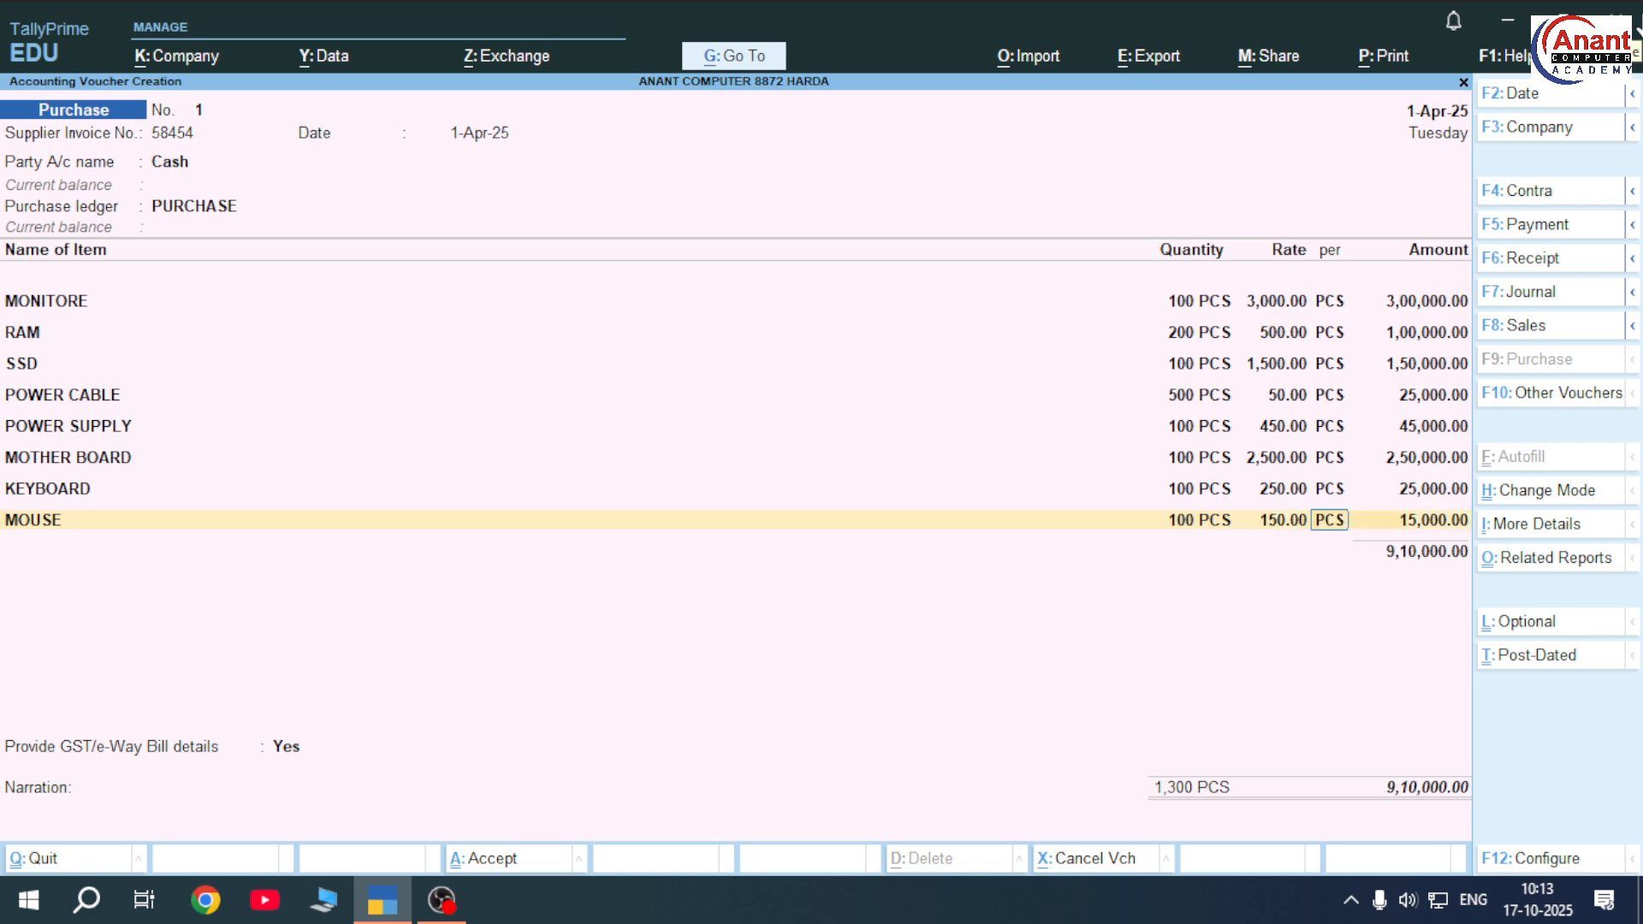
{"action": "key", "text": "ctrl"}
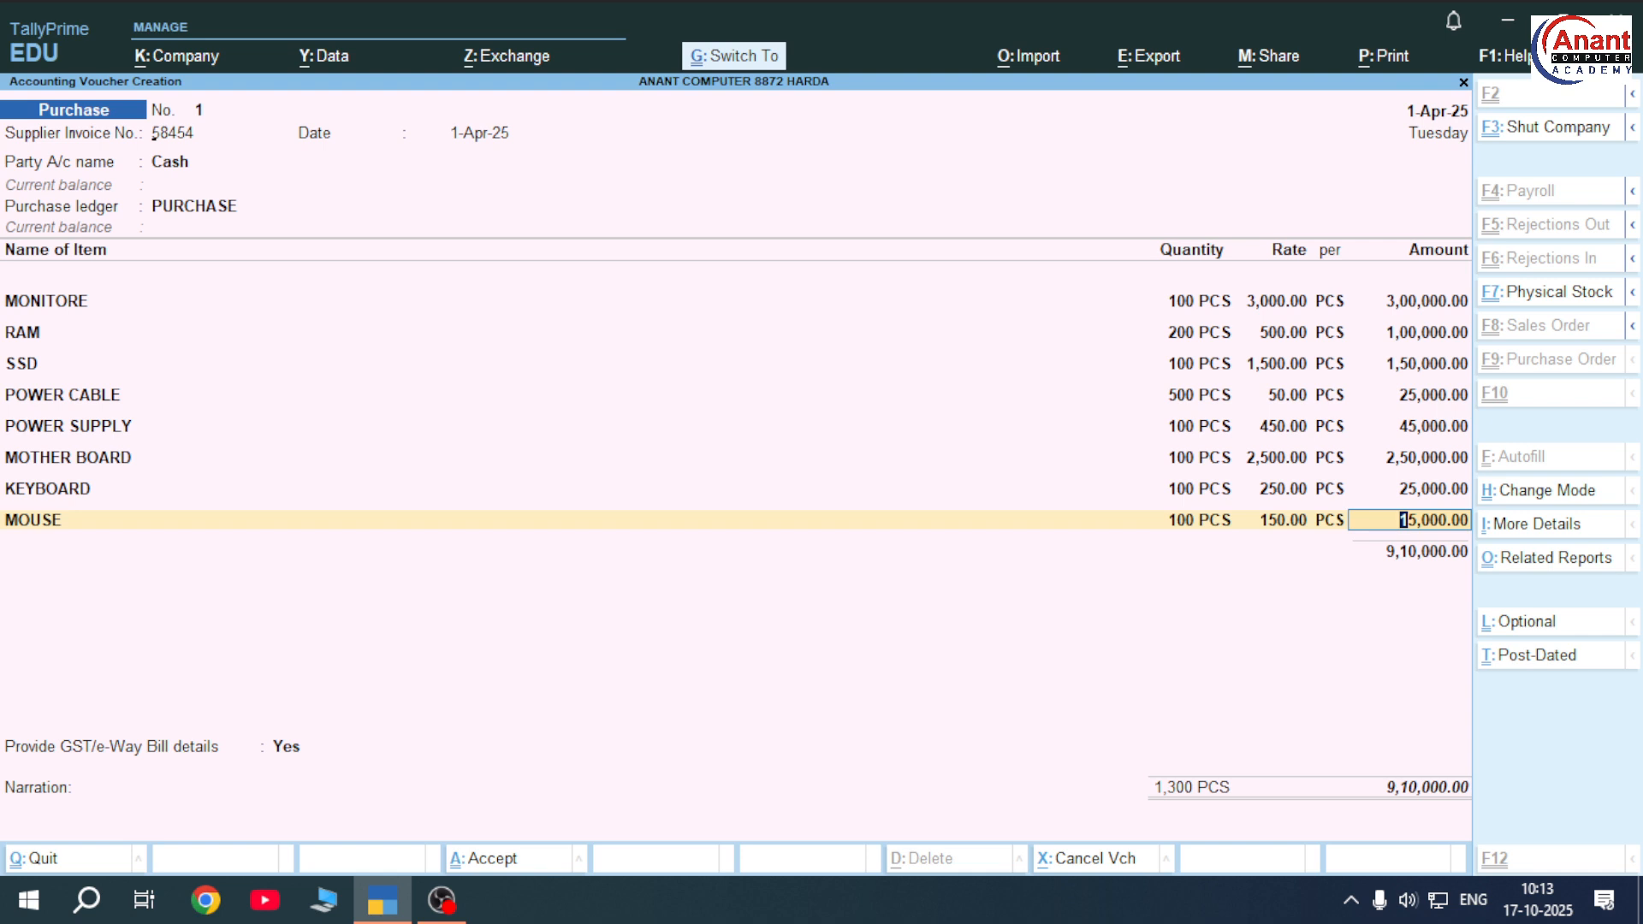
{"action": "key", "text": "ctrl+a"}
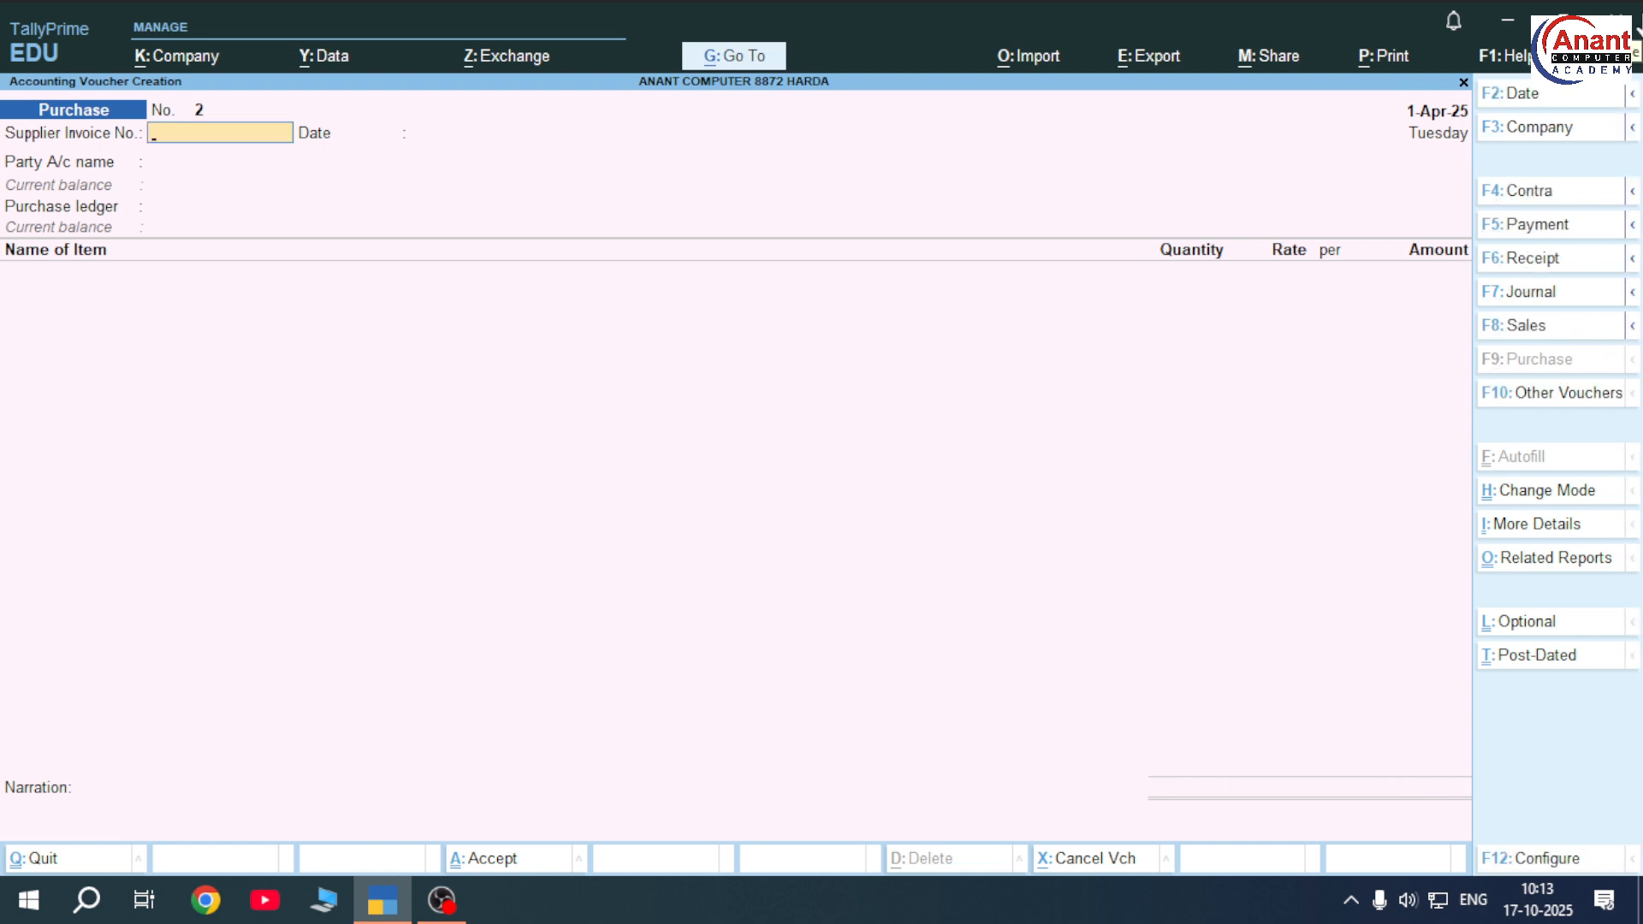
Leave the blank voucher and open Voucher Type Creation from Master Creation
{"action": "key", "text": "Escape"}
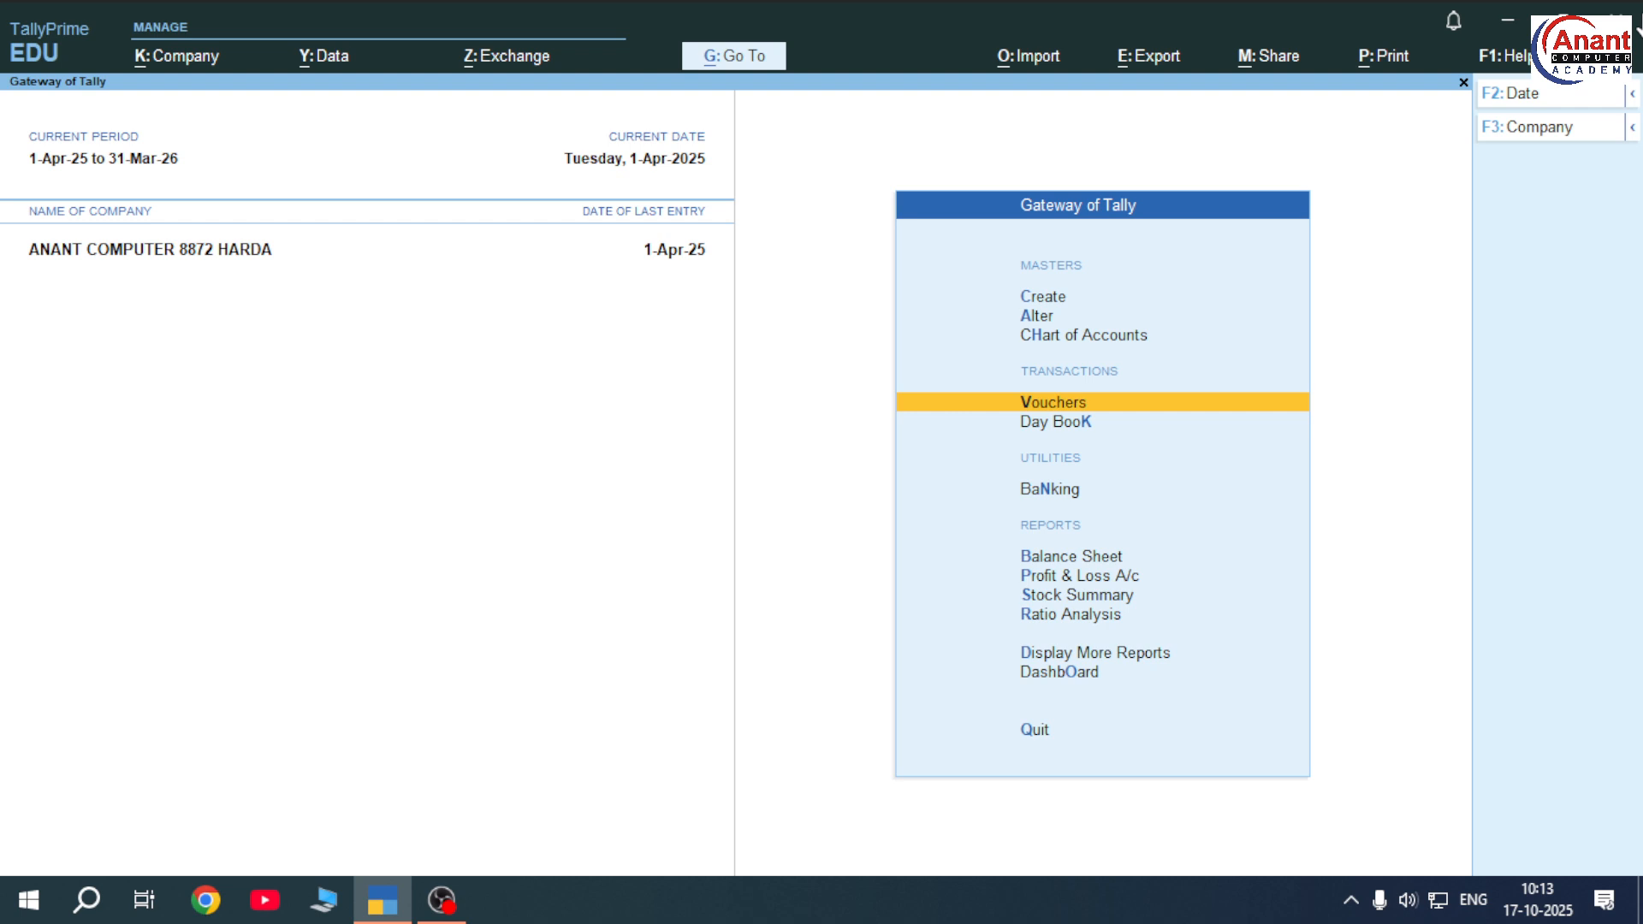
{"action": "key", "text": "Up"}
{"action": "key", "text": "Up"}
{"action": "key", "text": "Up"}
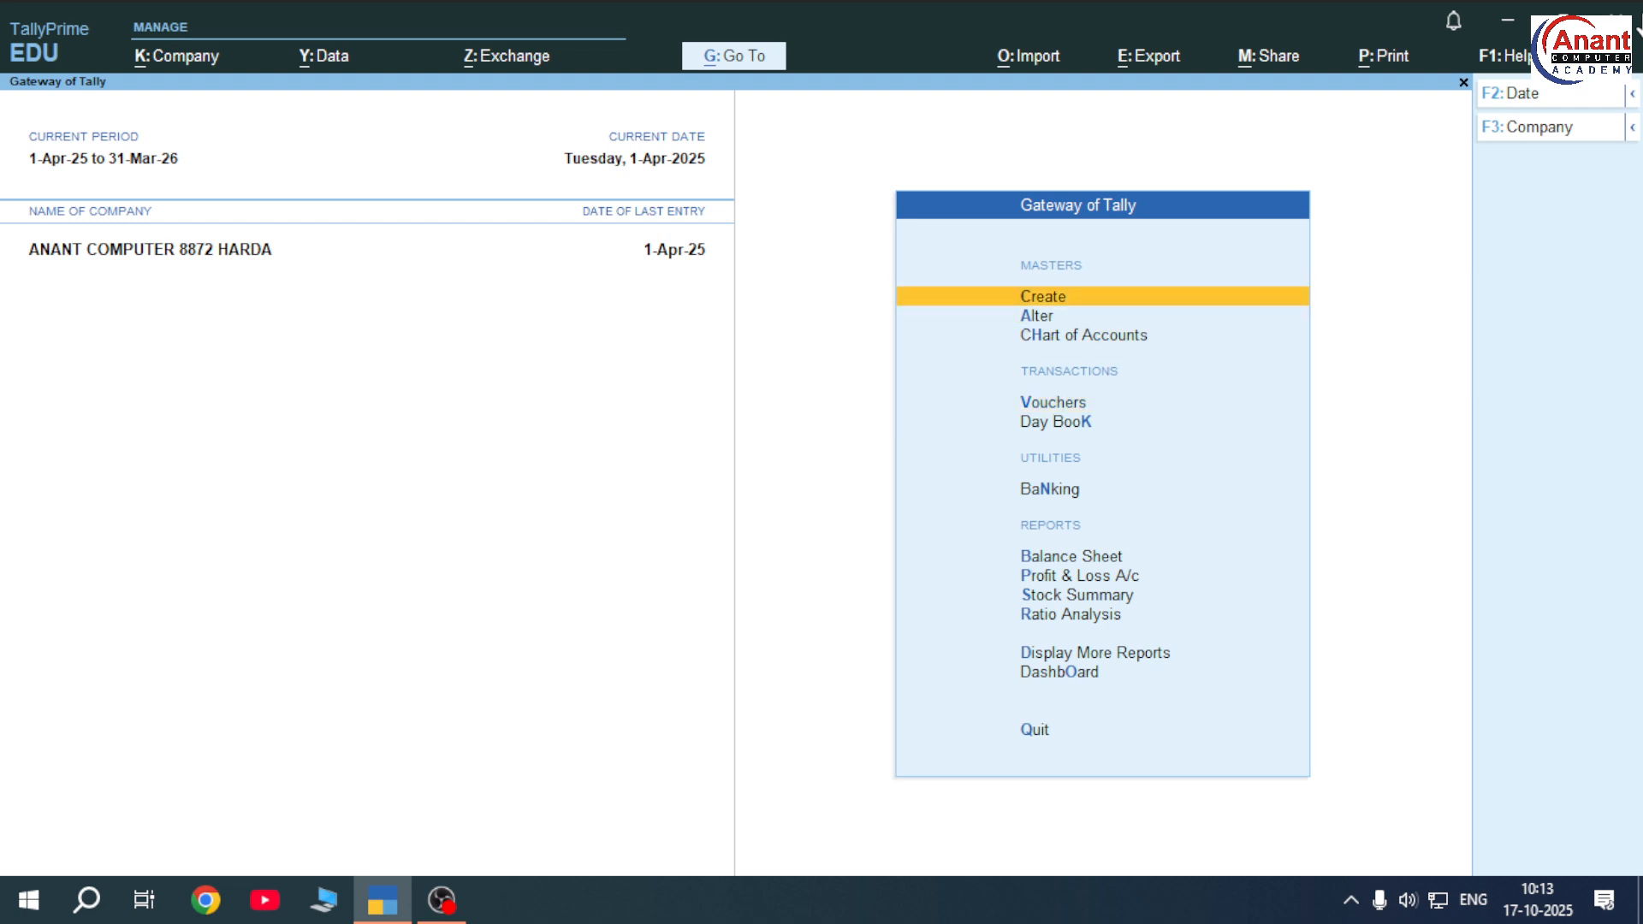
{"action": "key", "text": "Return"}
{"action": "key", "text": "Down"}
{"action": "key", "text": "Down"}
{"action": "key", "text": "Down"}
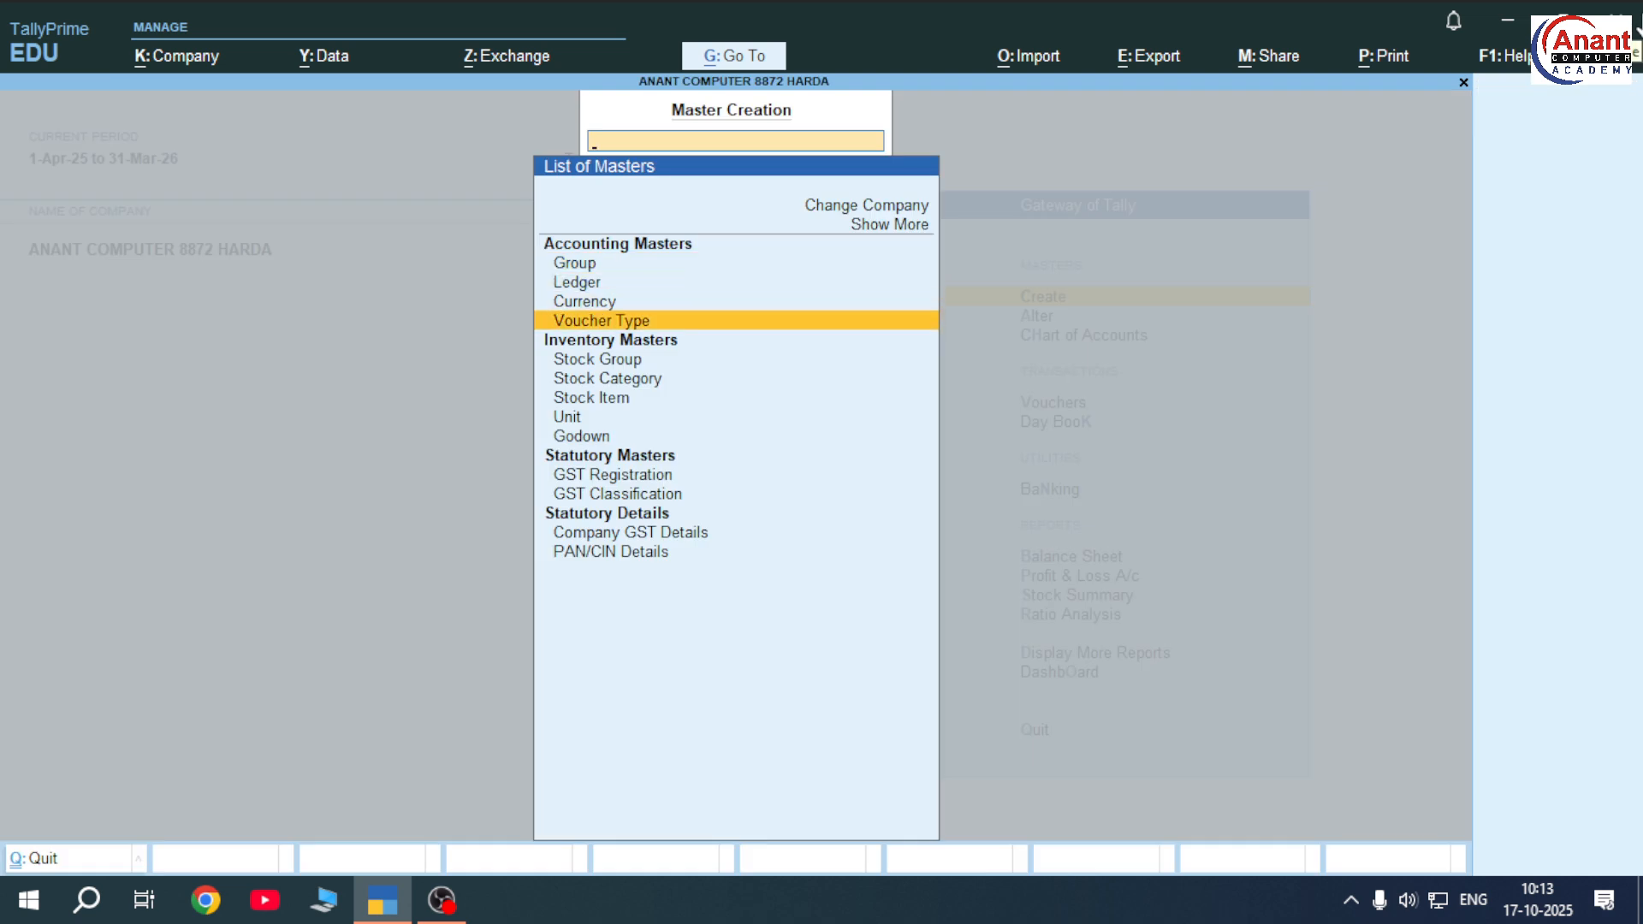
{"action": "key", "text": "Return"}
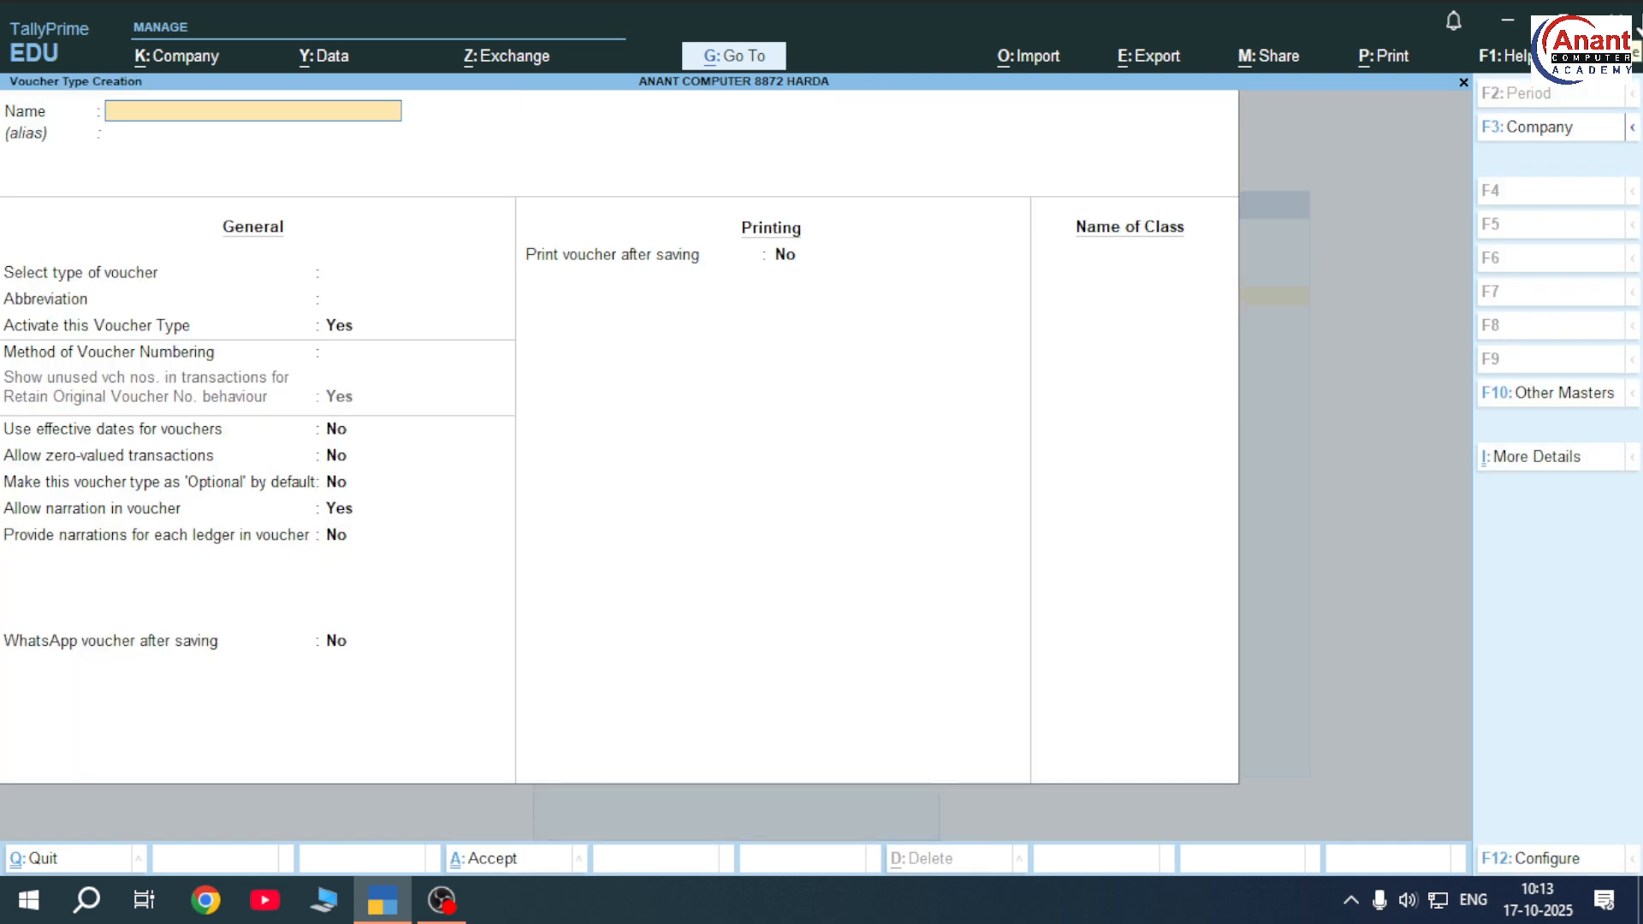
Save voucher type Manufacturing: Stock Journal type, Stk Jrnl abbreviation, automatic numbering, Use as Manufacturing Journal Yes
{"action": "type", "text": "Manufacturing"}
{"action": "key", "text": "Return"}
{"action": "key", "text": "Return"}
{"action": "key", "text": "Return"}
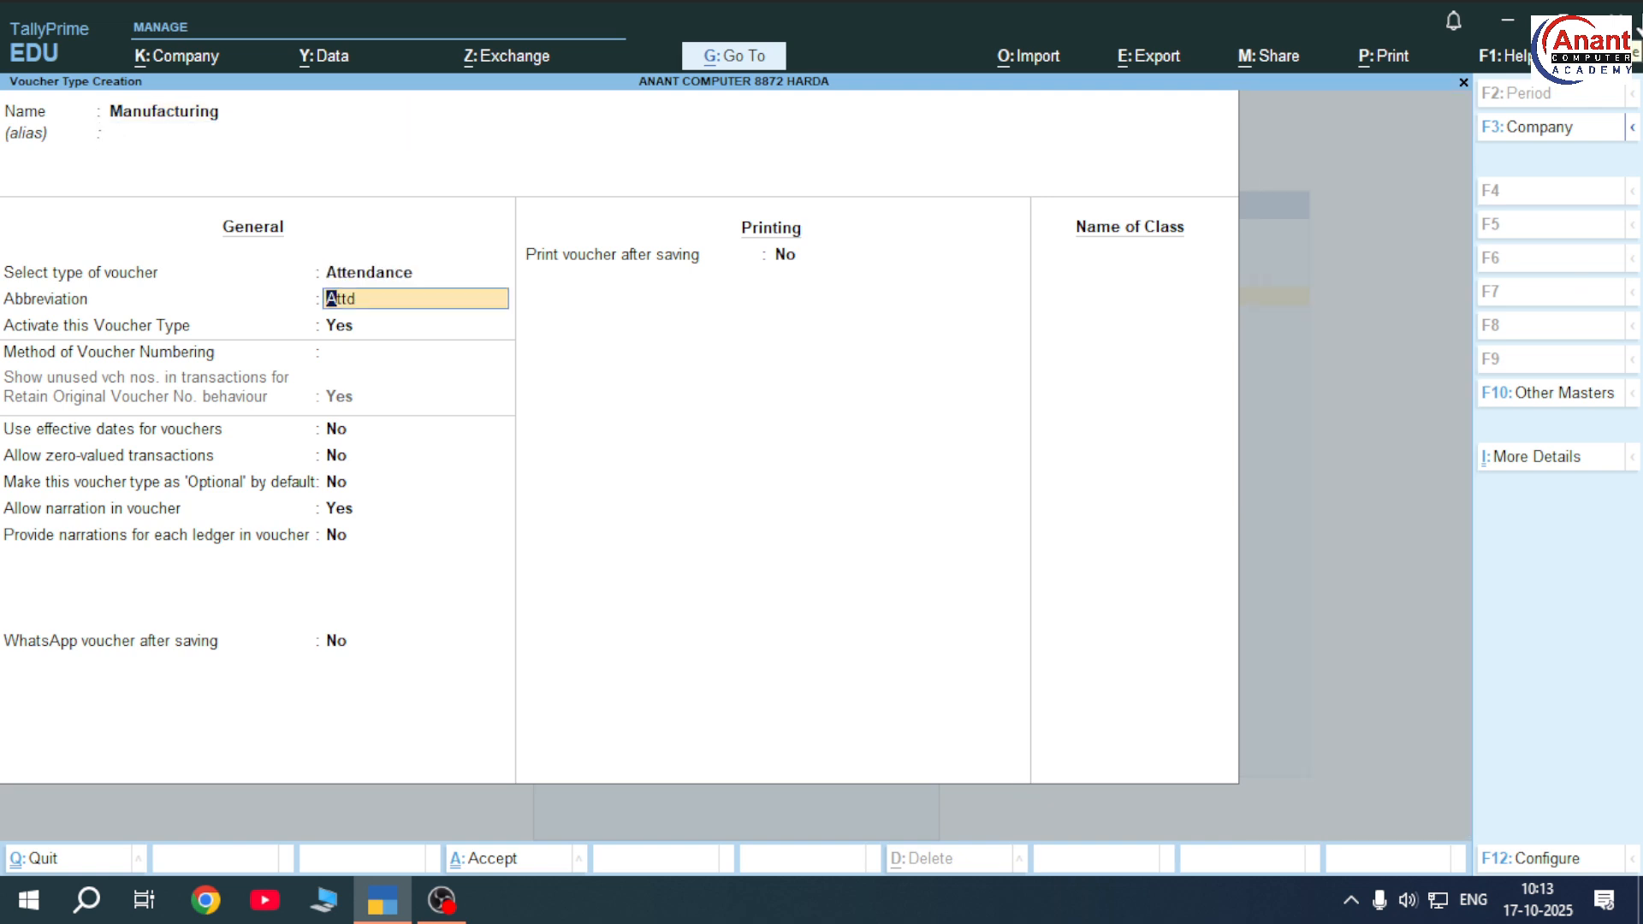
{"action": "key", "text": "BackSpace"}
{"action": "type", "text": "St"}
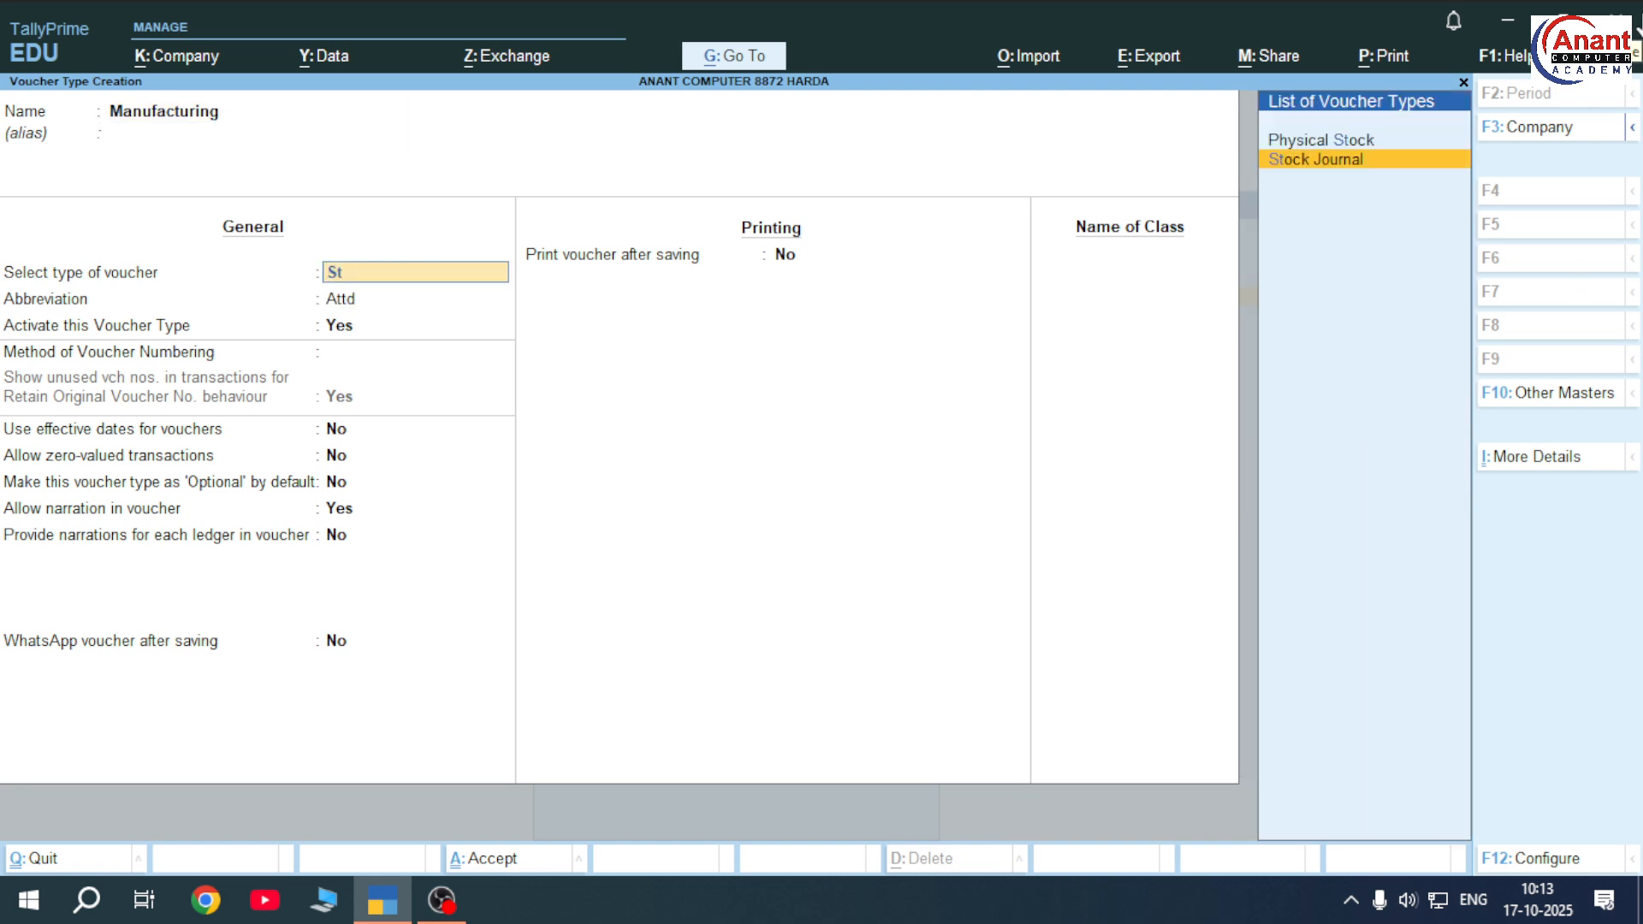
{"action": "key", "text": "Return"}
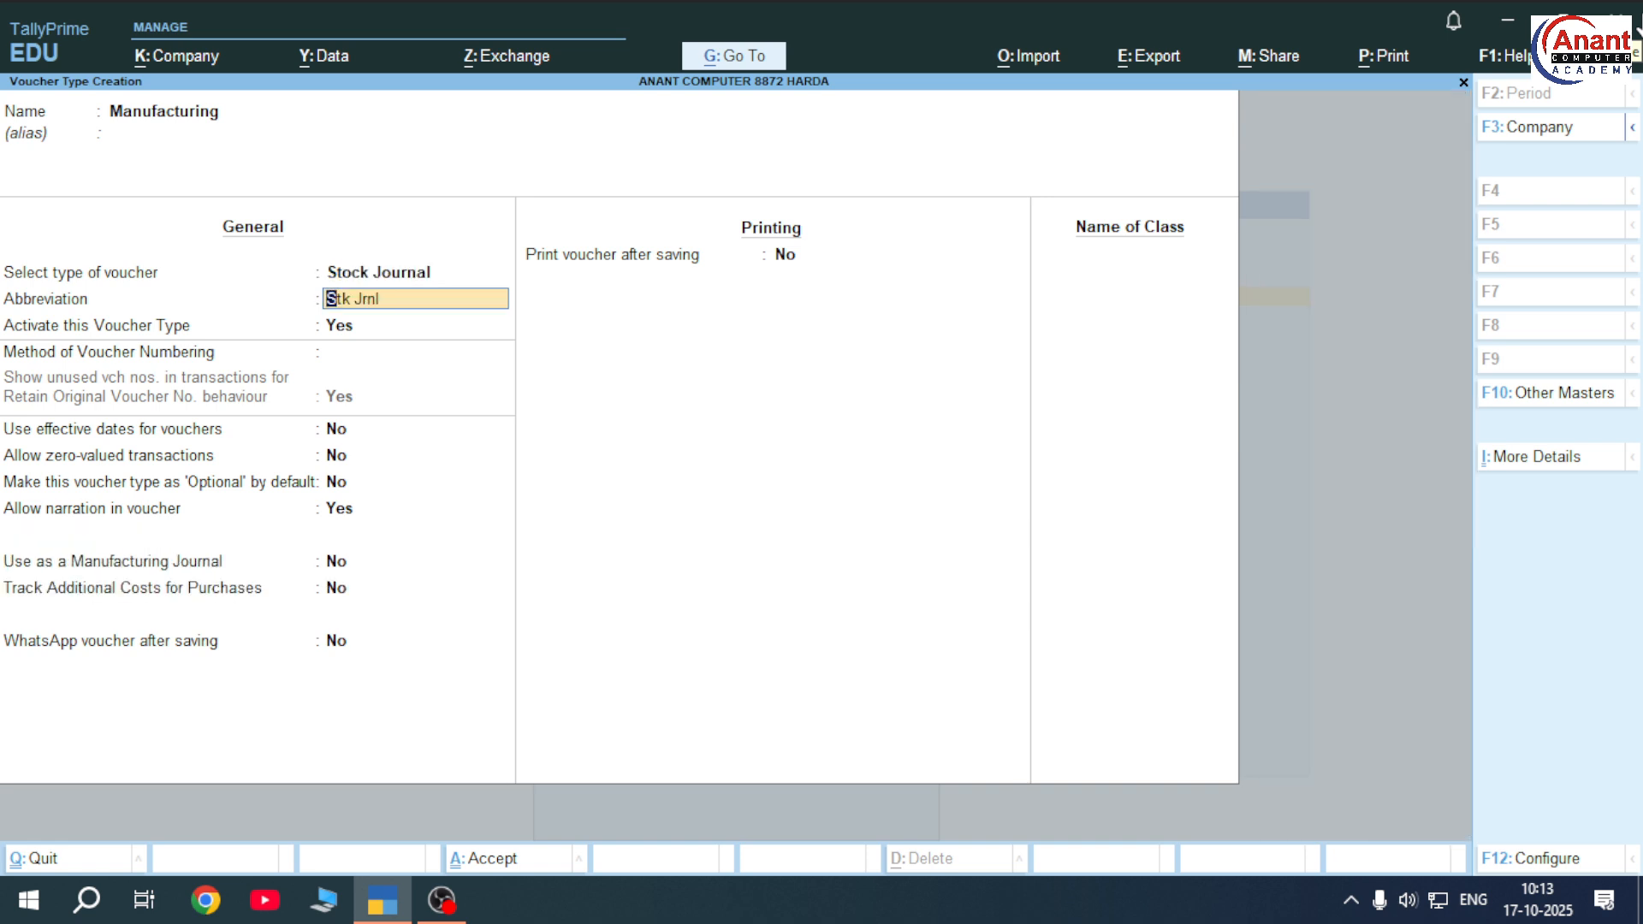
{"action": "key", "text": "Return"}
{"action": "key", "text": "Return"}
{"action": "key", "text": "Return"}
{"action": "key", "text": "Return"}
{"action": "key", "text": "Return"}
{"action": "key", "text": "Return"}
{"action": "key", "text": "Return"}
{"action": "key", "text": "Return"}
{"action": "key", "text": "Return"}
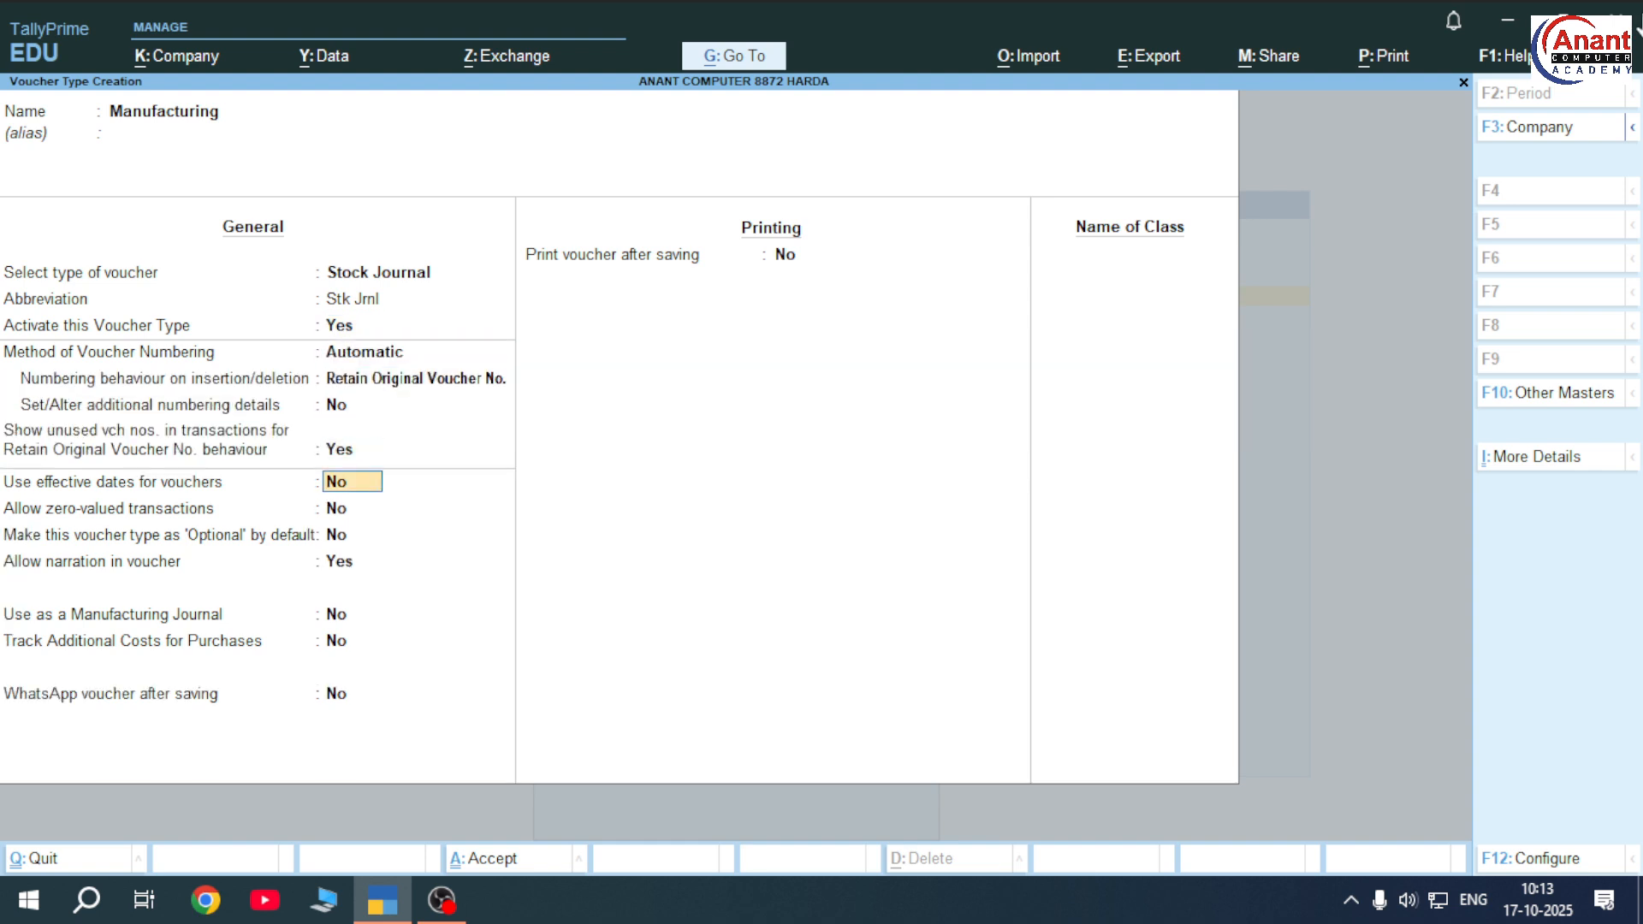
{"action": "key", "text": "Return"}
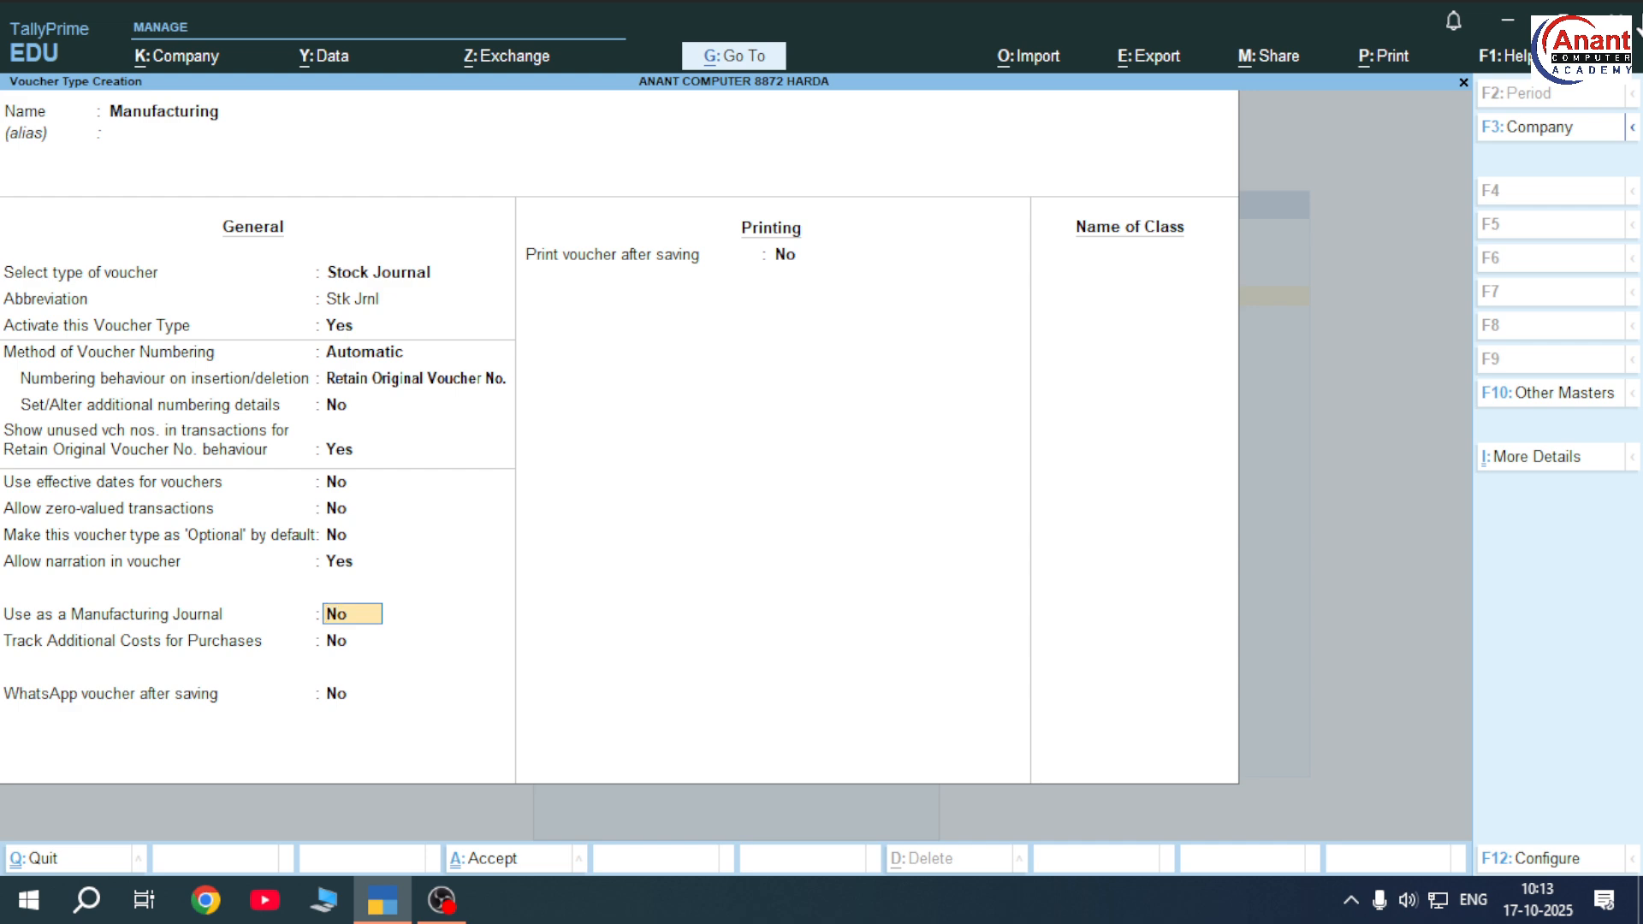
{"action": "type", "text": "y"}
{"action": "key", "text": "Return"}
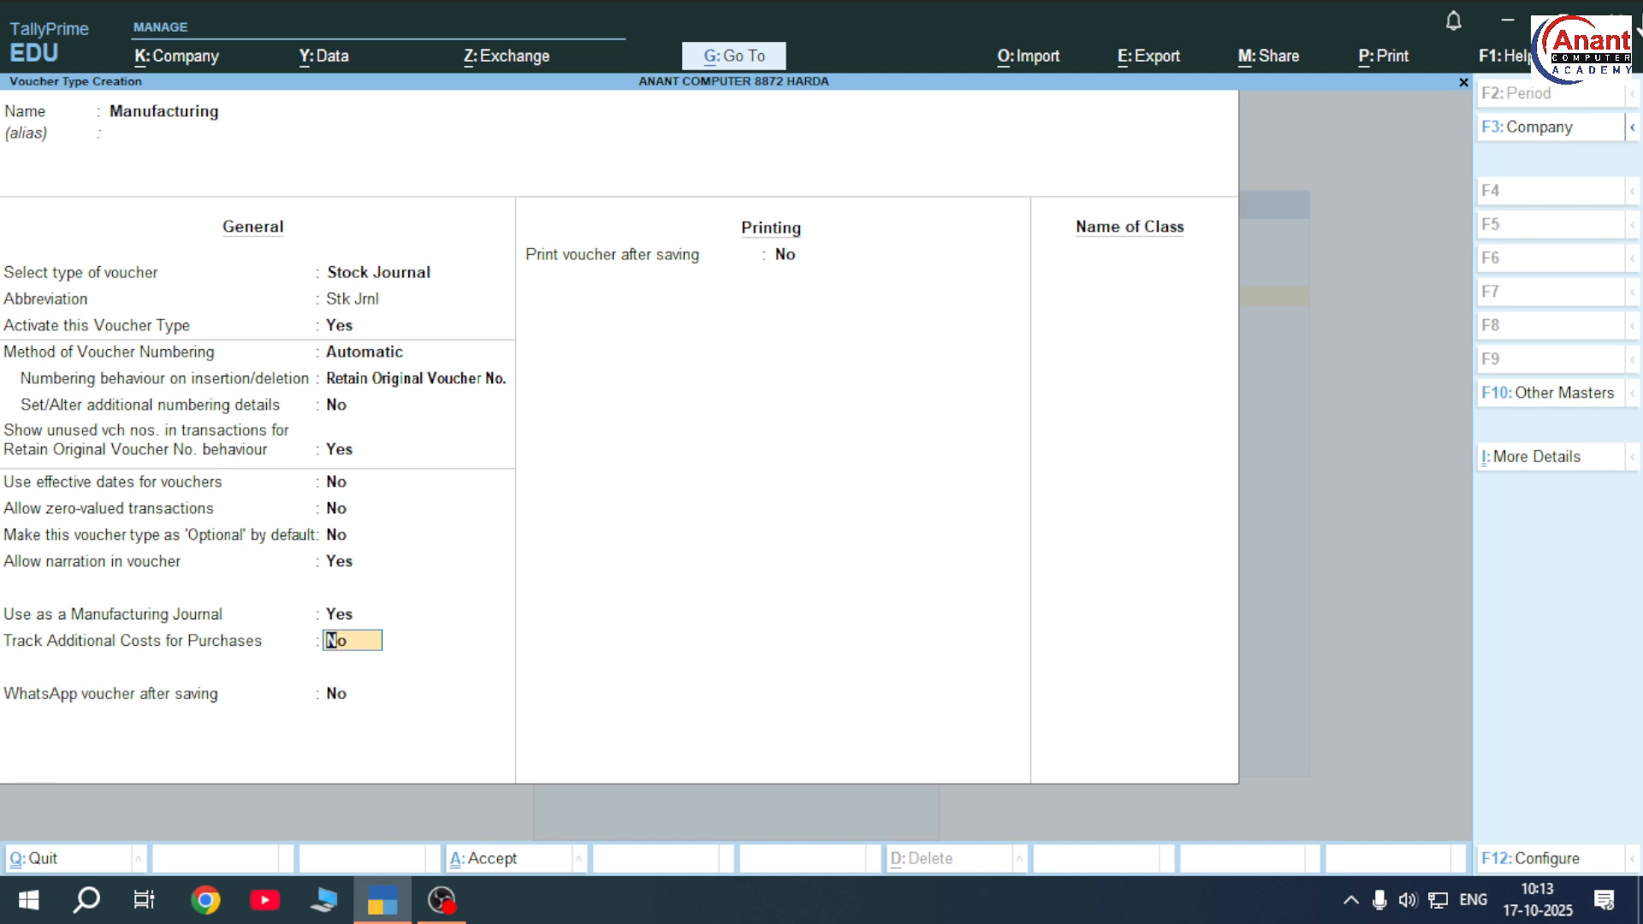
{"action": "key", "text": "ctrl+a"}
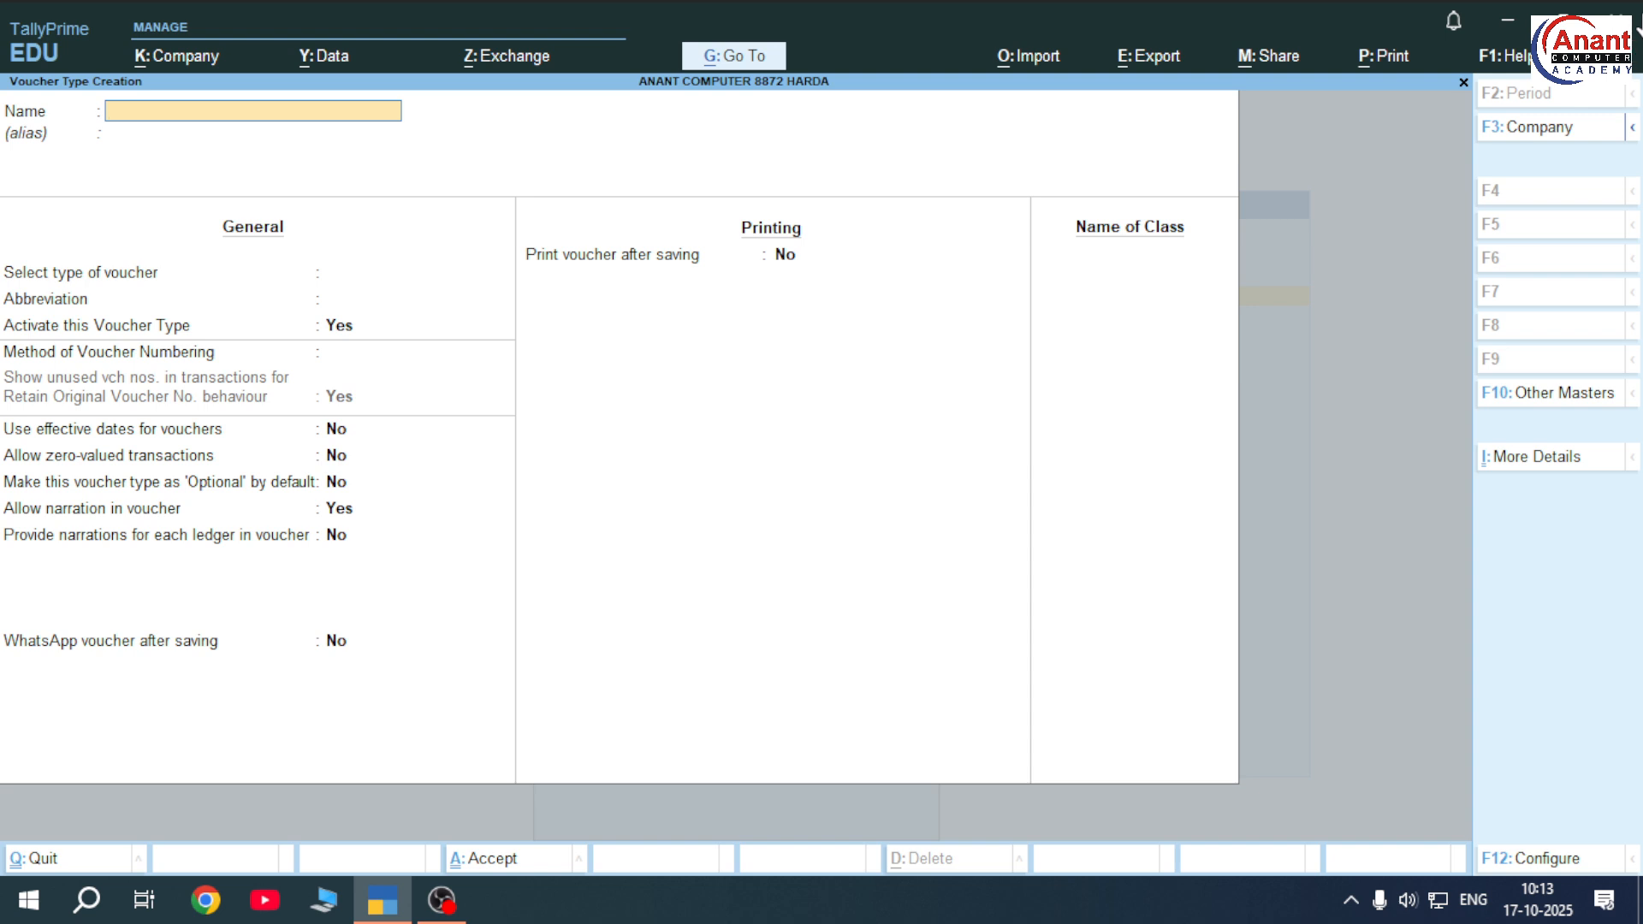
Go to voucher entry, show inactive voucher types, and start Manufacturing voucher No. 1
{"action": "key", "text": "Escape"}
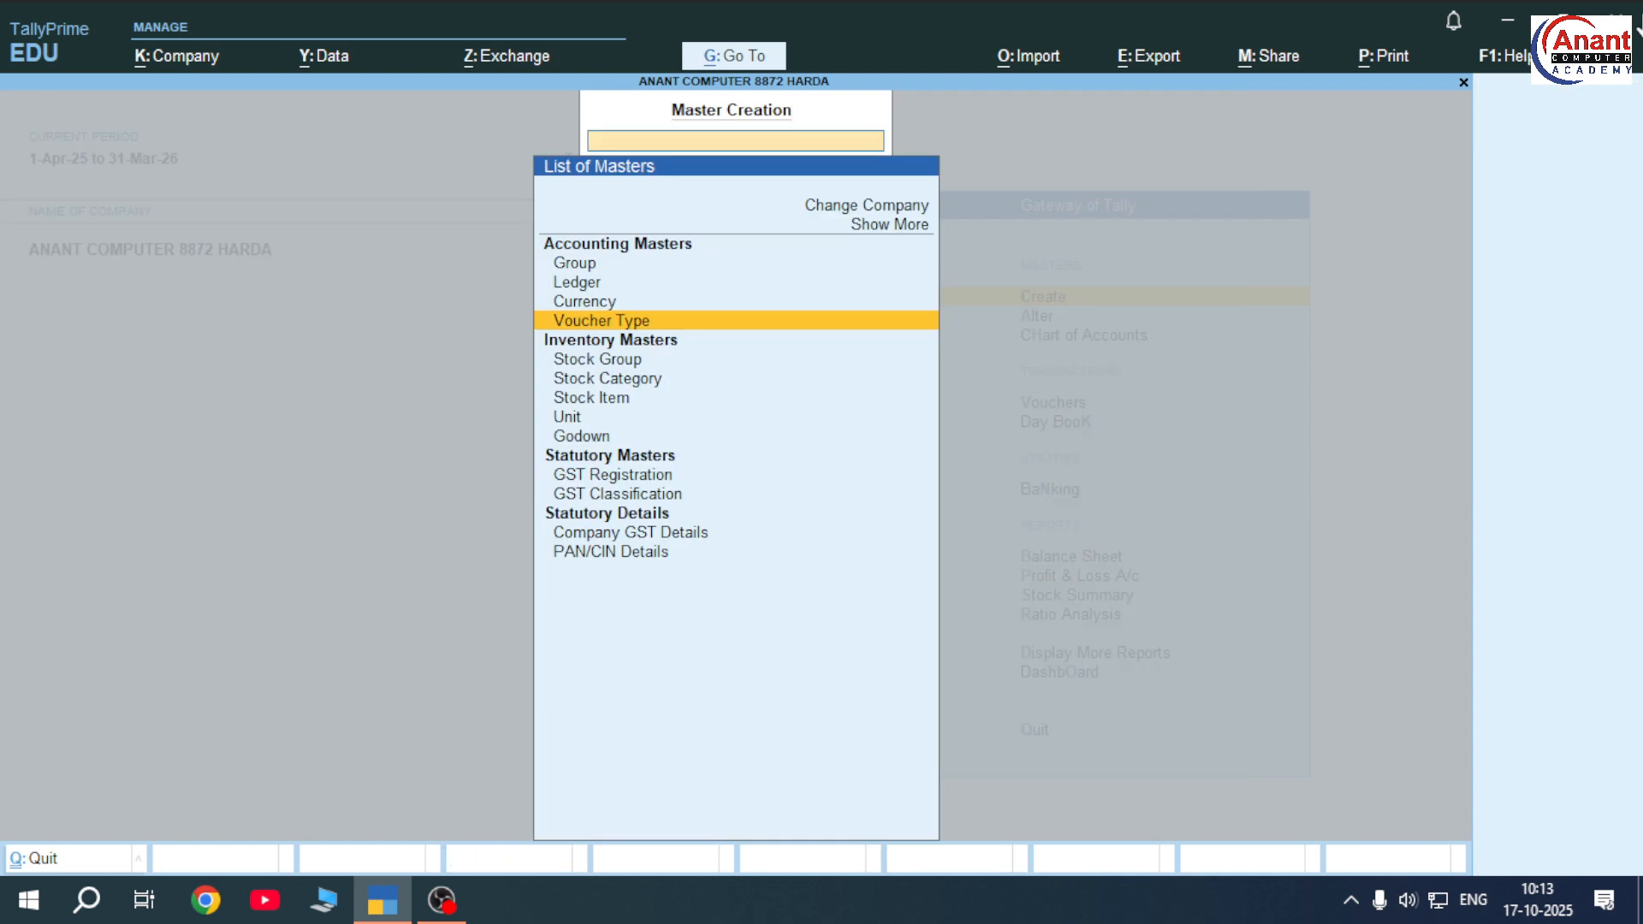
{"action": "key", "text": "Escape"}
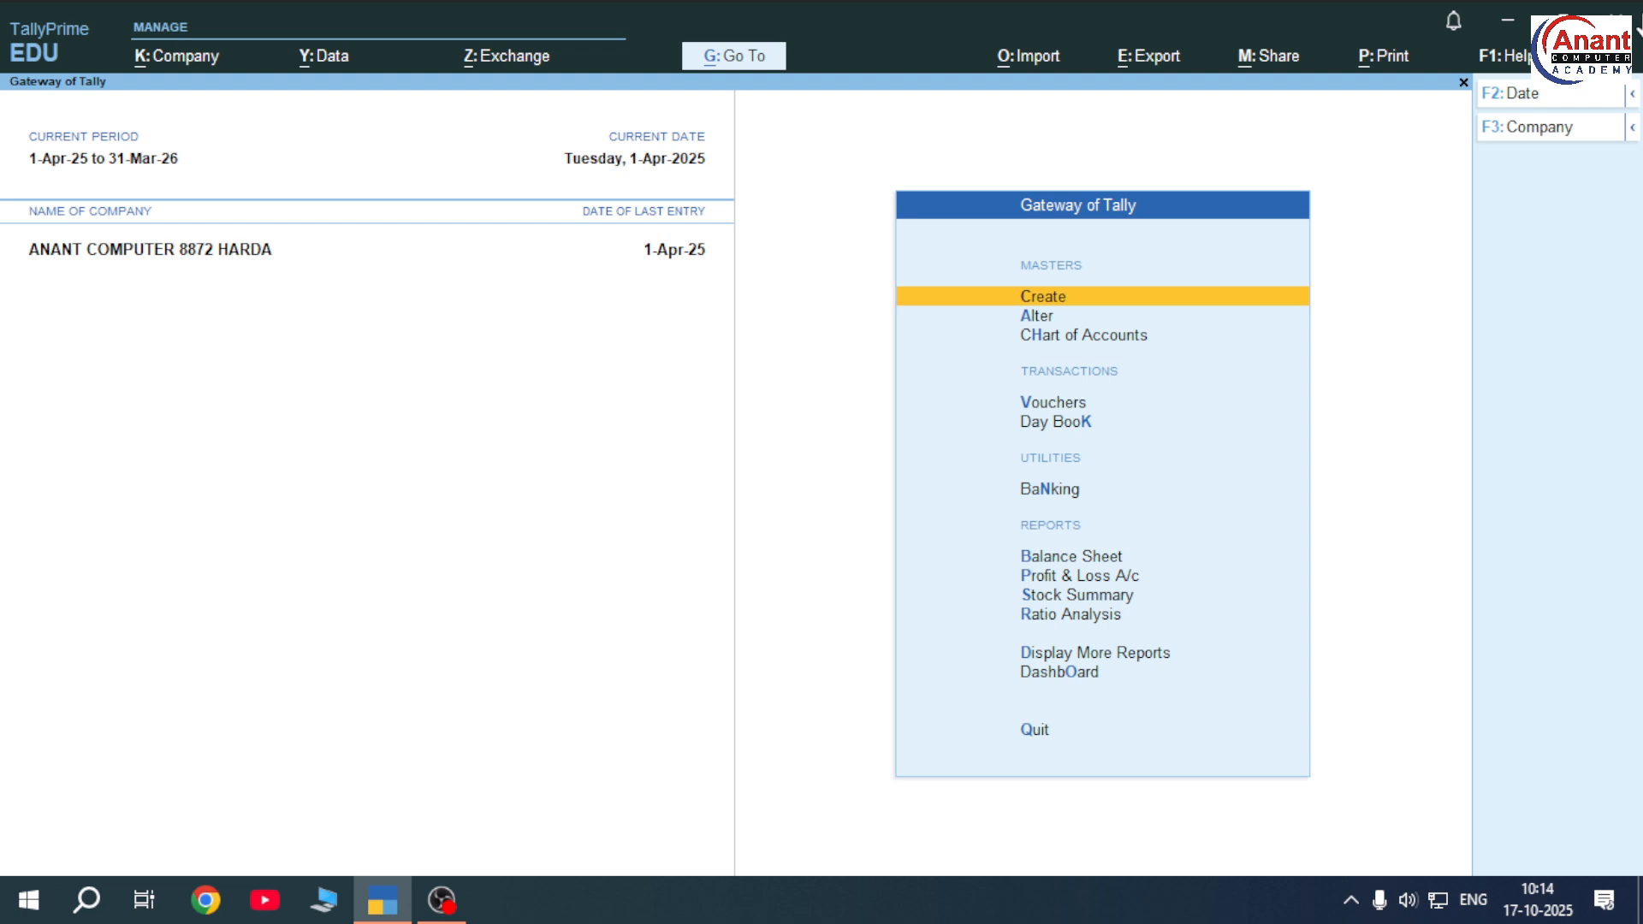
{"action": "key", "text": "Down"}
{"action": "key", "text": "Down"}
{"action": "key", "text": "Down"}
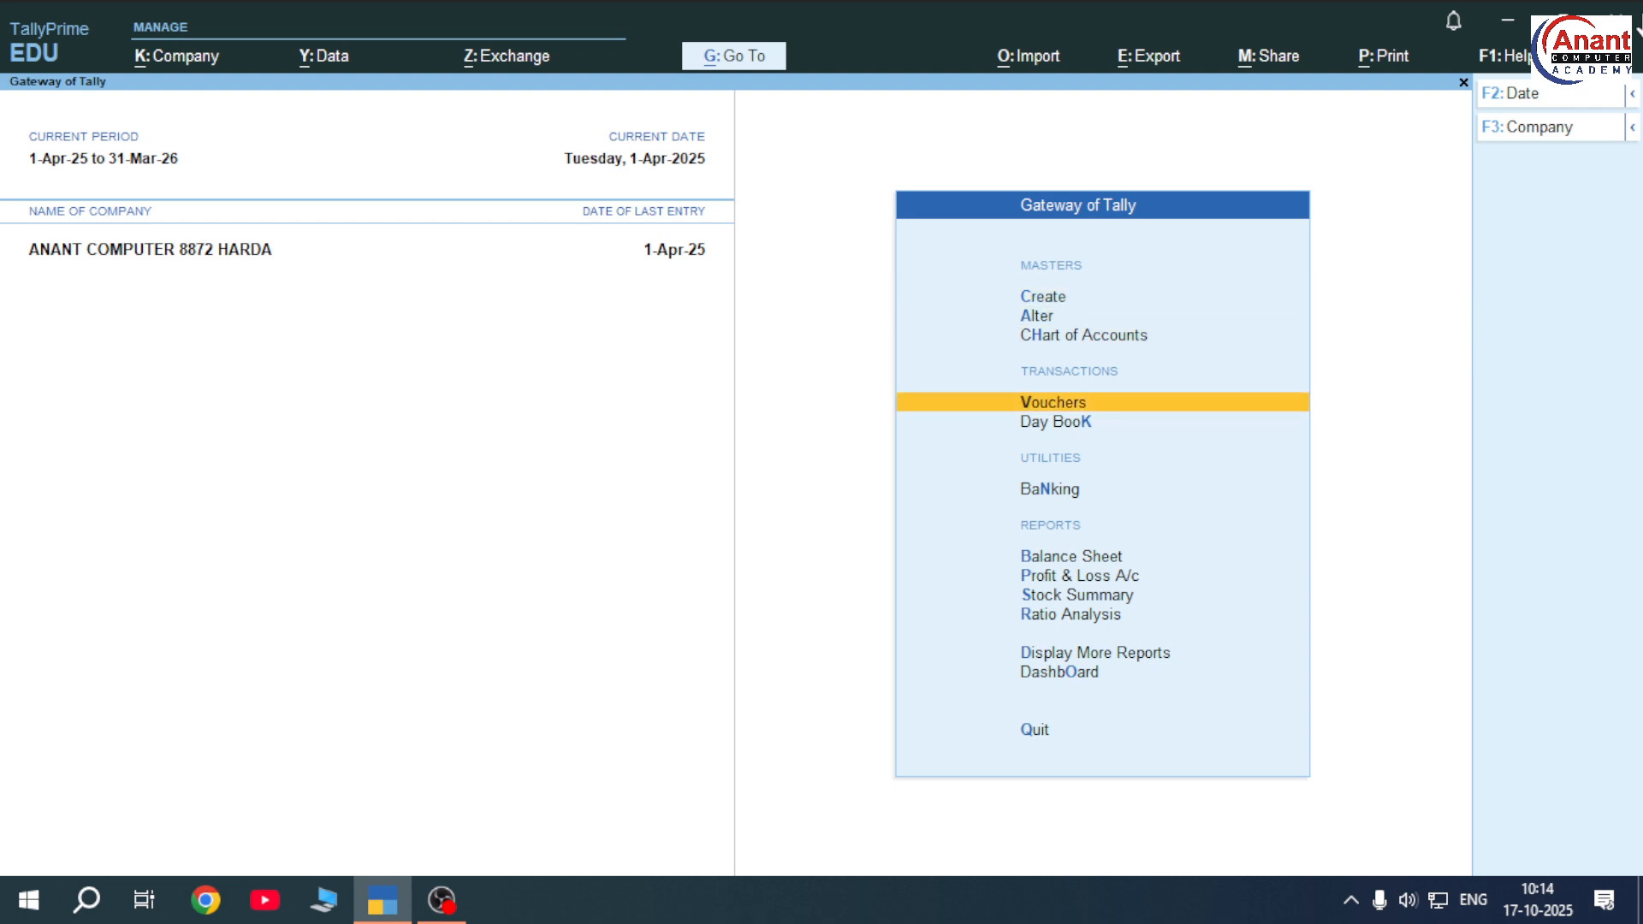
{"action": "key", "text": "Return"}
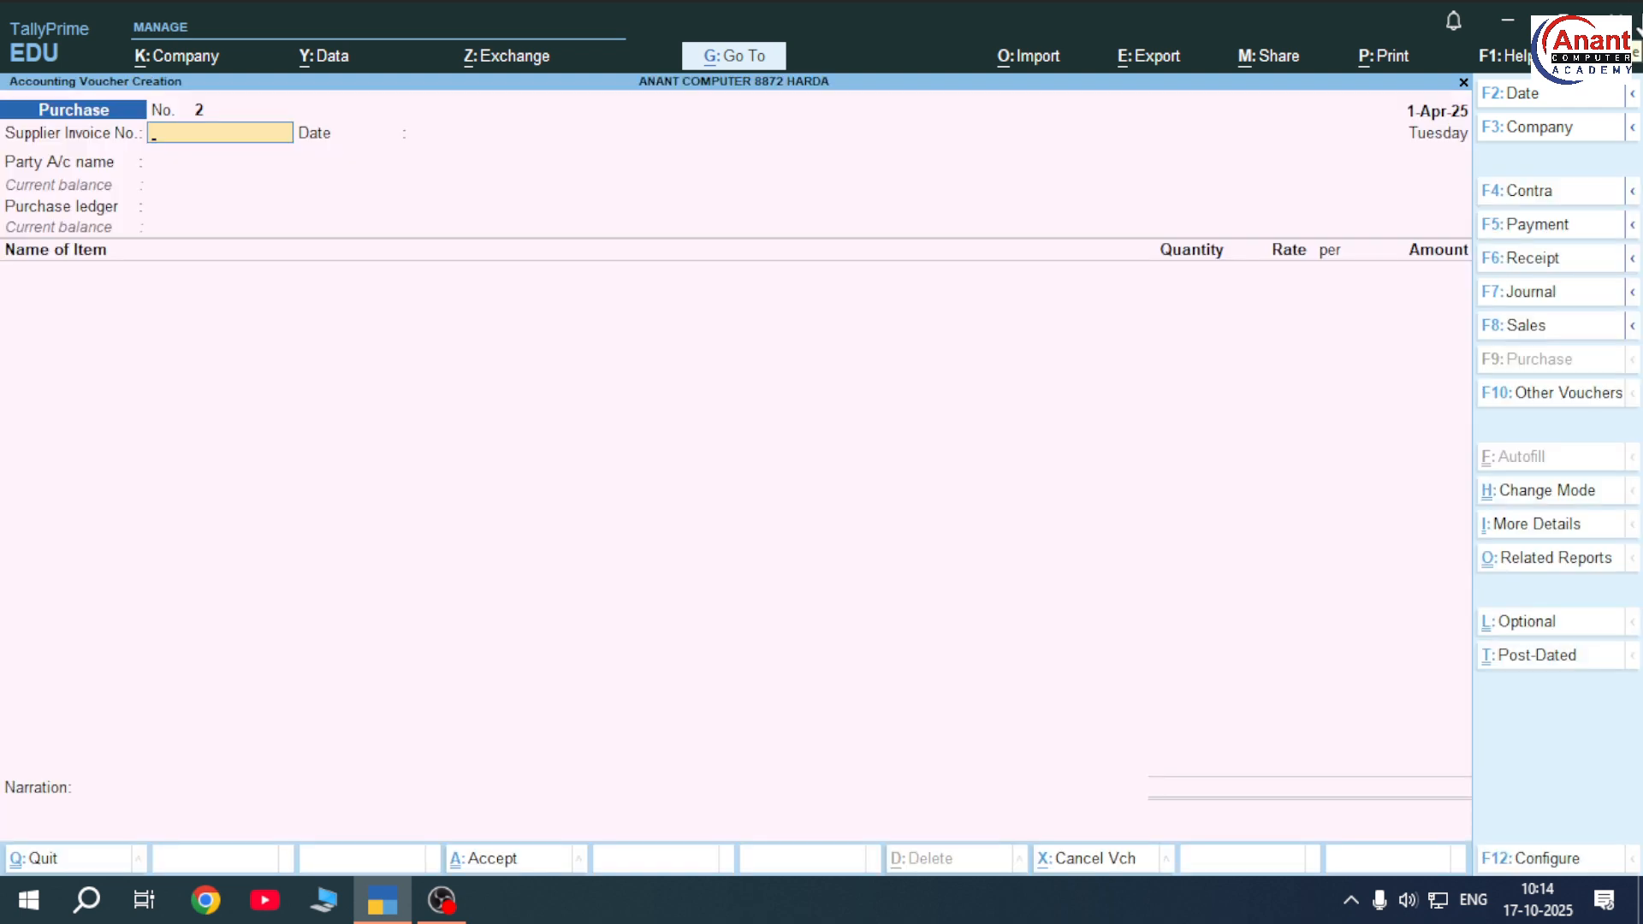
{"action": "key", "text": "F10"}
{"action": "key", "text": "Up"}
{"action": "key", "text": "Up"}
{"action": "key", "text": "Up"}
{"action": "key", "text": "Up"}
{"action": "key", "text": "Up"}
{"action": "key", "text": "Up"}
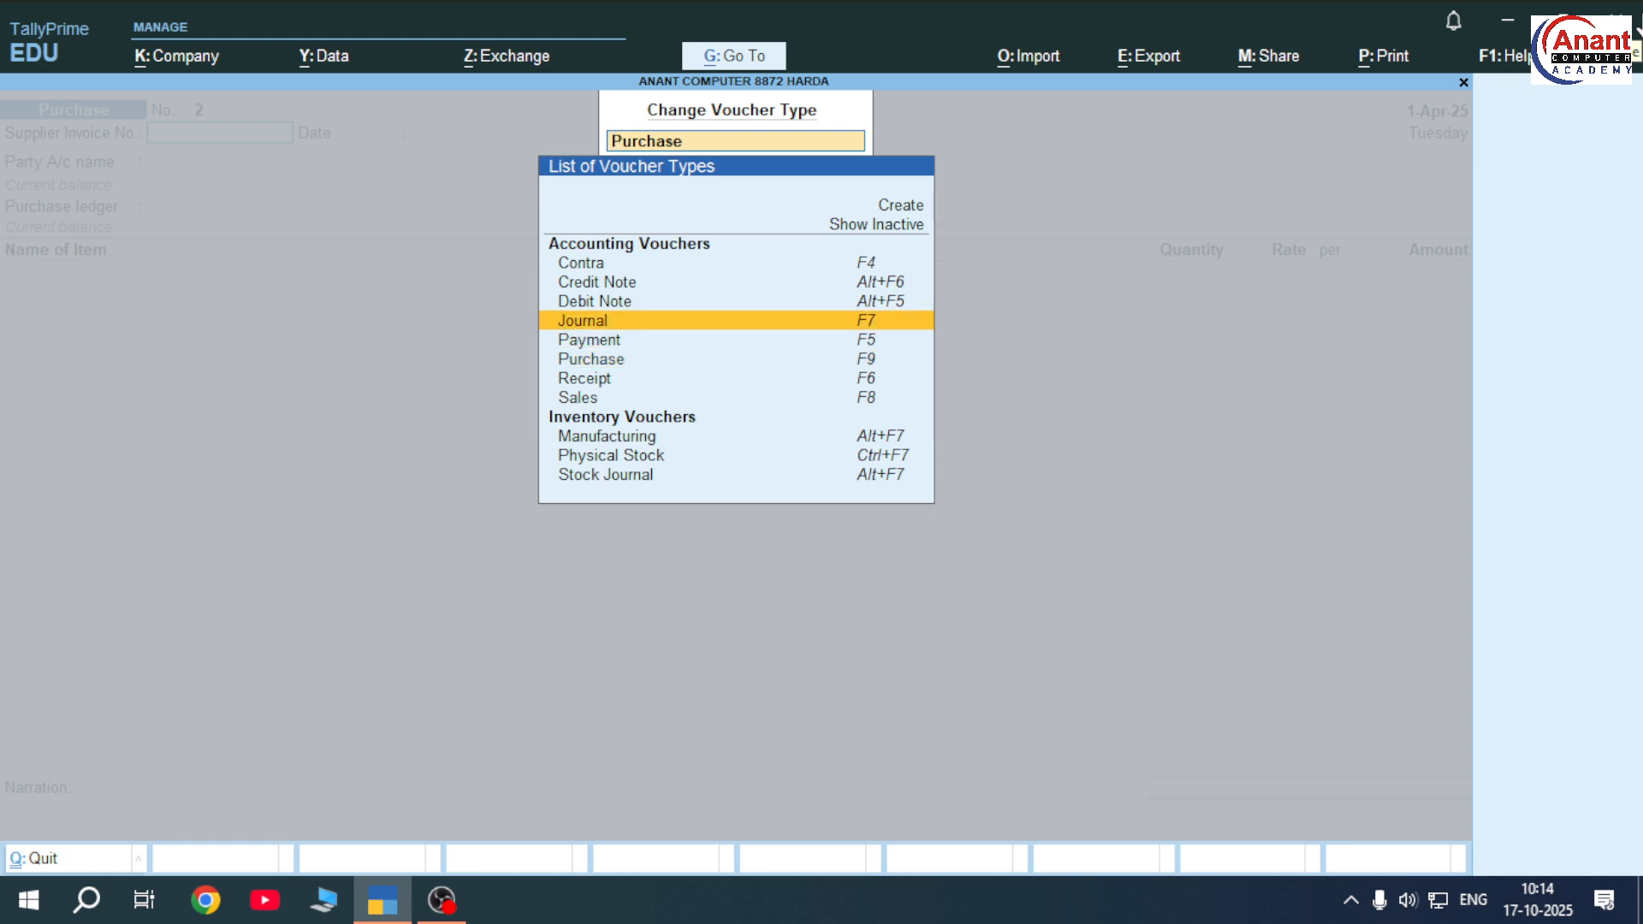
{"action": "key", "text": "Return"}
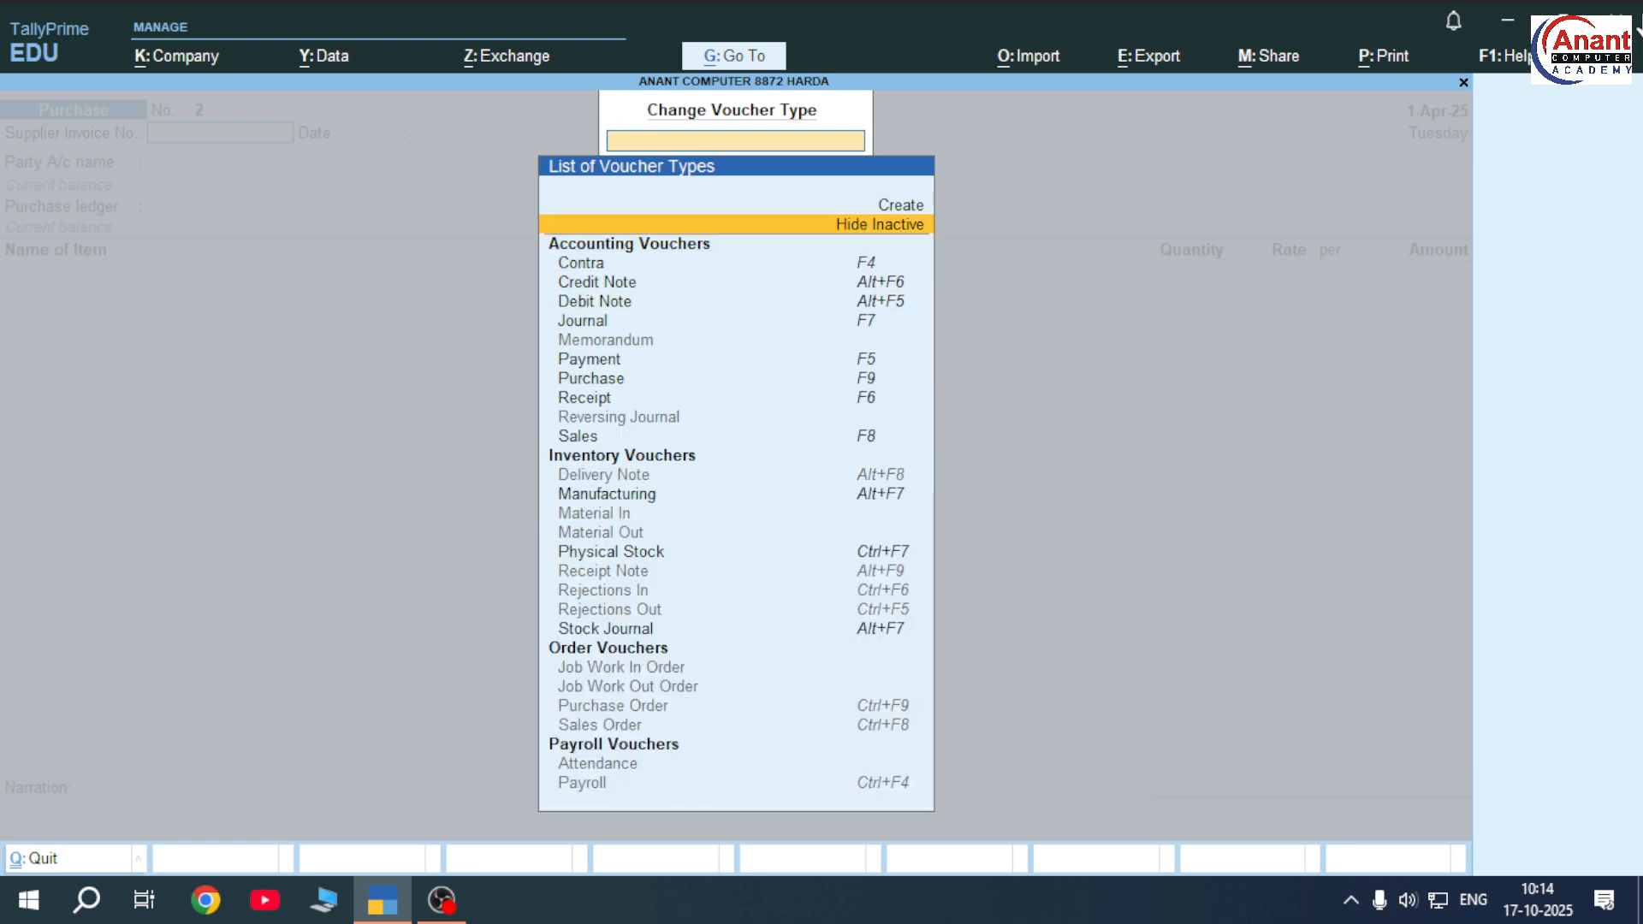
{"action": "key", "text": "Down"}
{"action": "key", "text": "Down"}
{"action": "key", "text": "Down"}
{"action": "key", "text": "Down"}
{"action": "key", "text": "Down"}
{"action": "key", "text": "Down"}
{"action": "key", "text": "Down"}
{"action": "key", "text": "Down"}
{"action": "key", "text": "Down"}
{"action": "key", "text": "Down"}
{"action": "key", "text": "Down"}
{"action": "key", "text": "Down"}
{"action": "key", "text": "Down"}
{"action": "key", "text": "Up"}
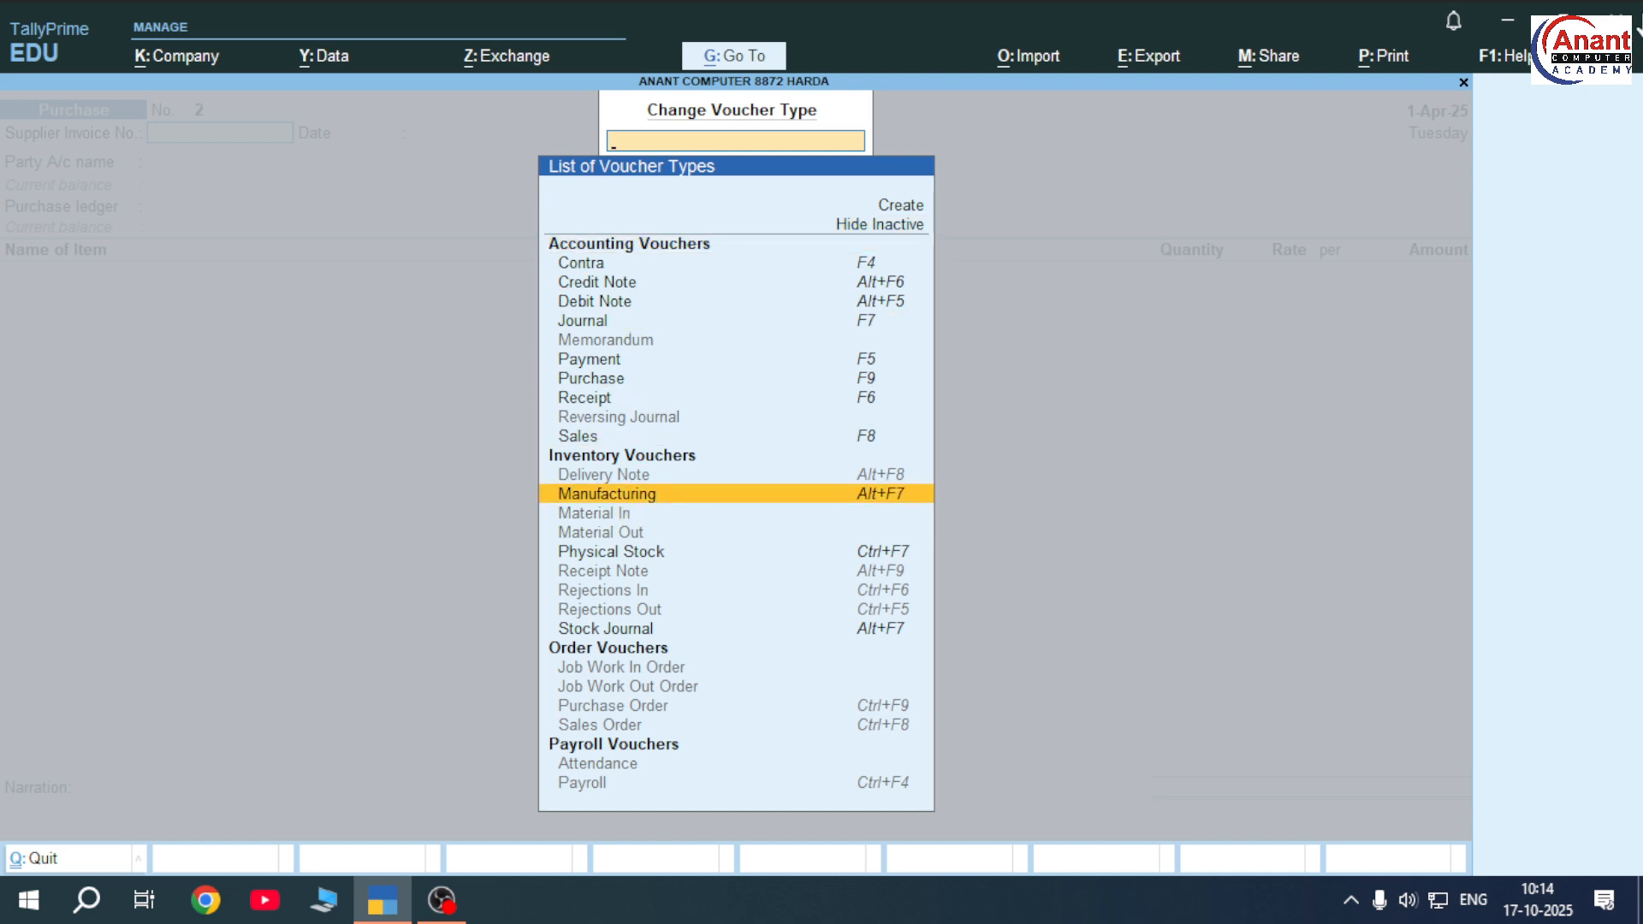
{"action": "key", "text": "Return"}
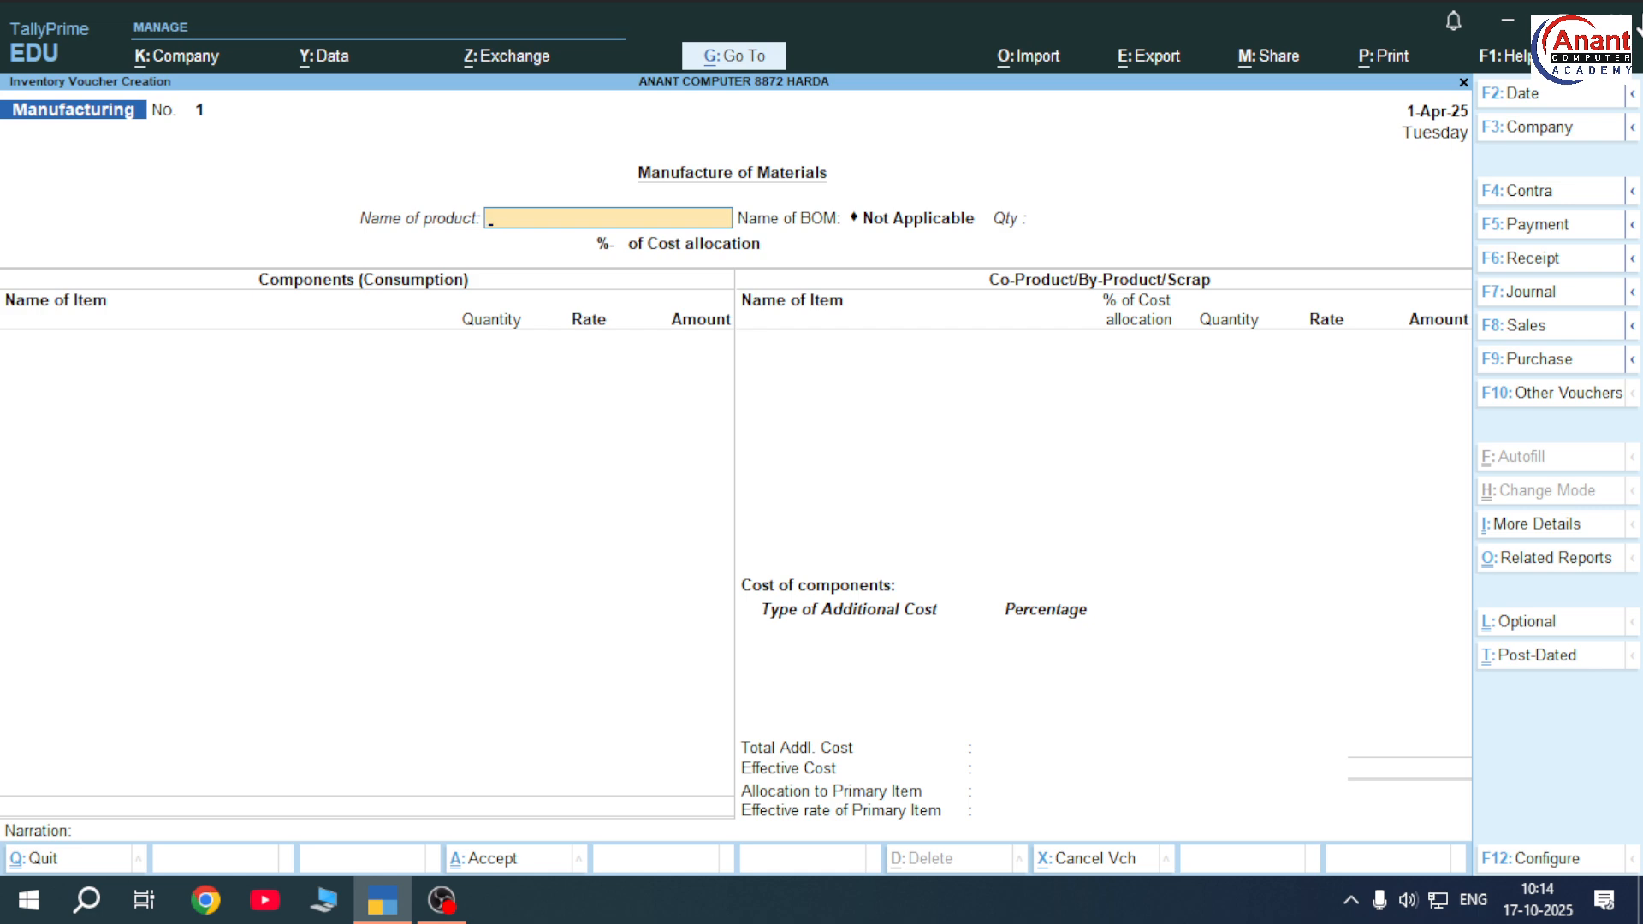
Create stock item Final Product under Primary, units PCS, alternate units Not Applicable; open F12 configuration
{"action": "key", "text": "alt+c"}
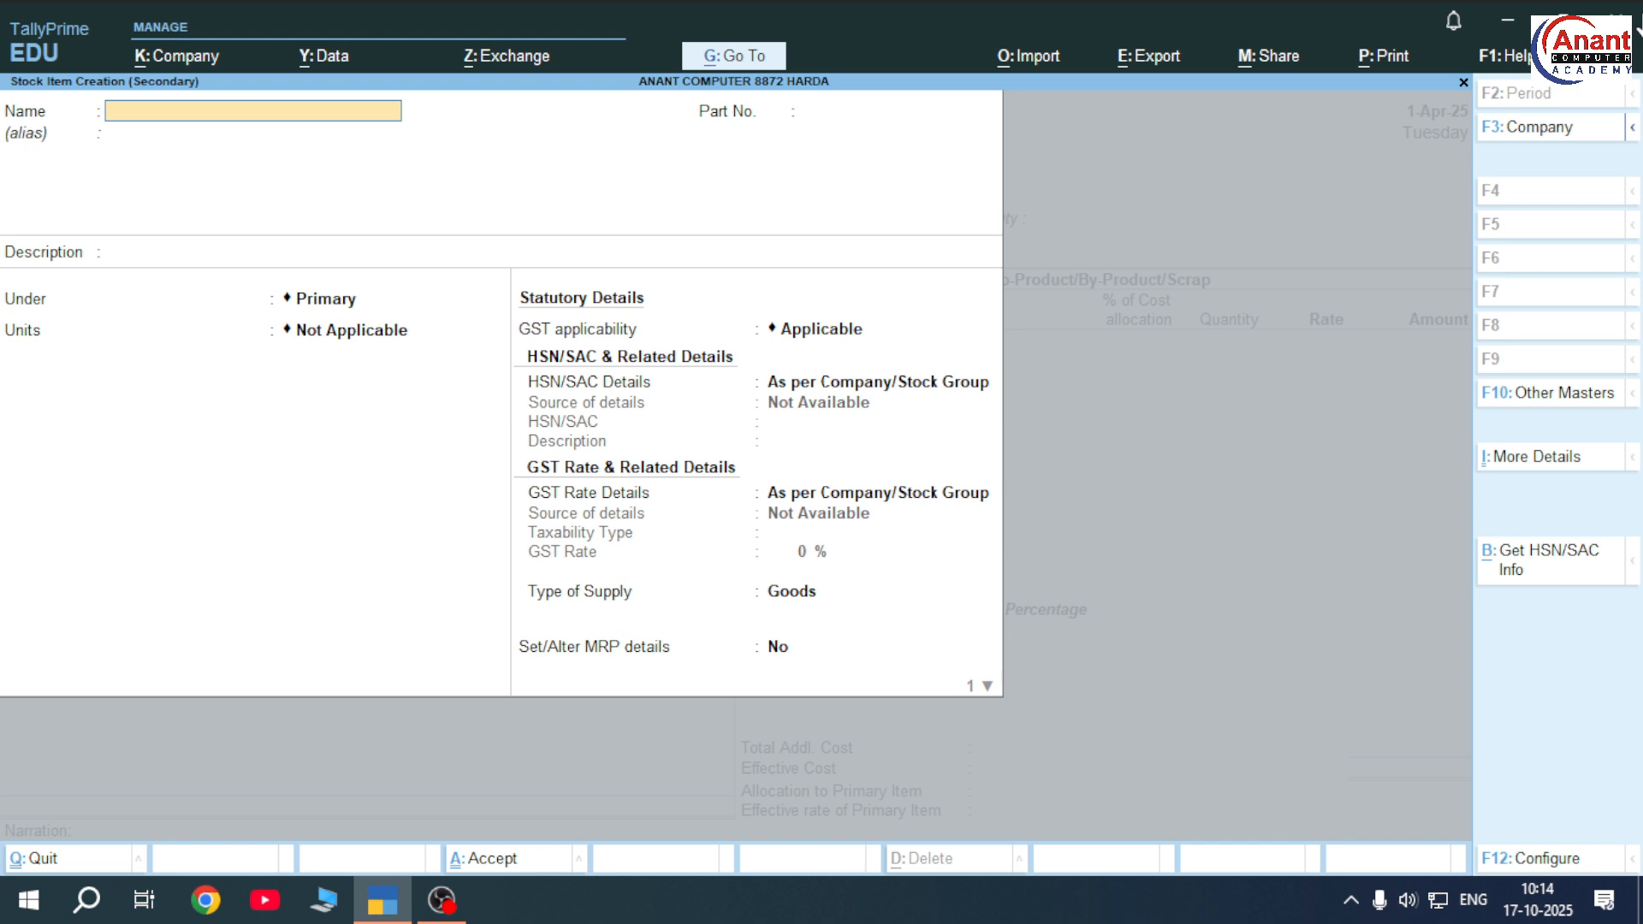
{"action": "type", "text": "Final Produc"}
{"action": "key", "text": "Return"}
{"action": "key", "text": "Return"}
{"action": "key", "text": "Return"}
{"action": "key", "text": "Return"}
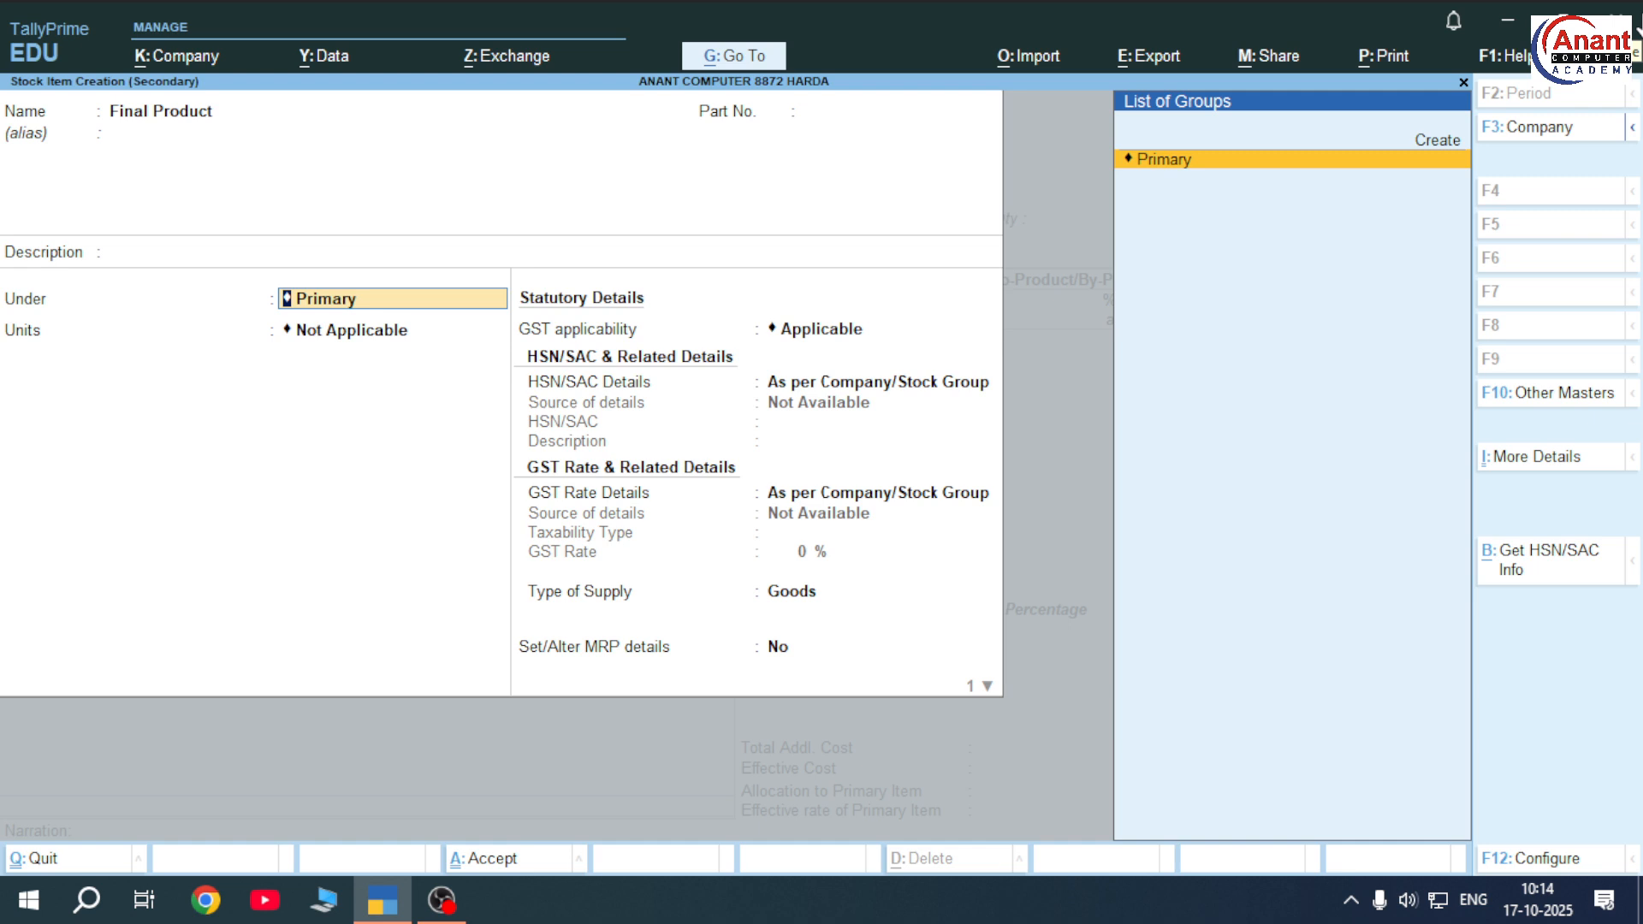
{"action": "key", "text": "Return"}
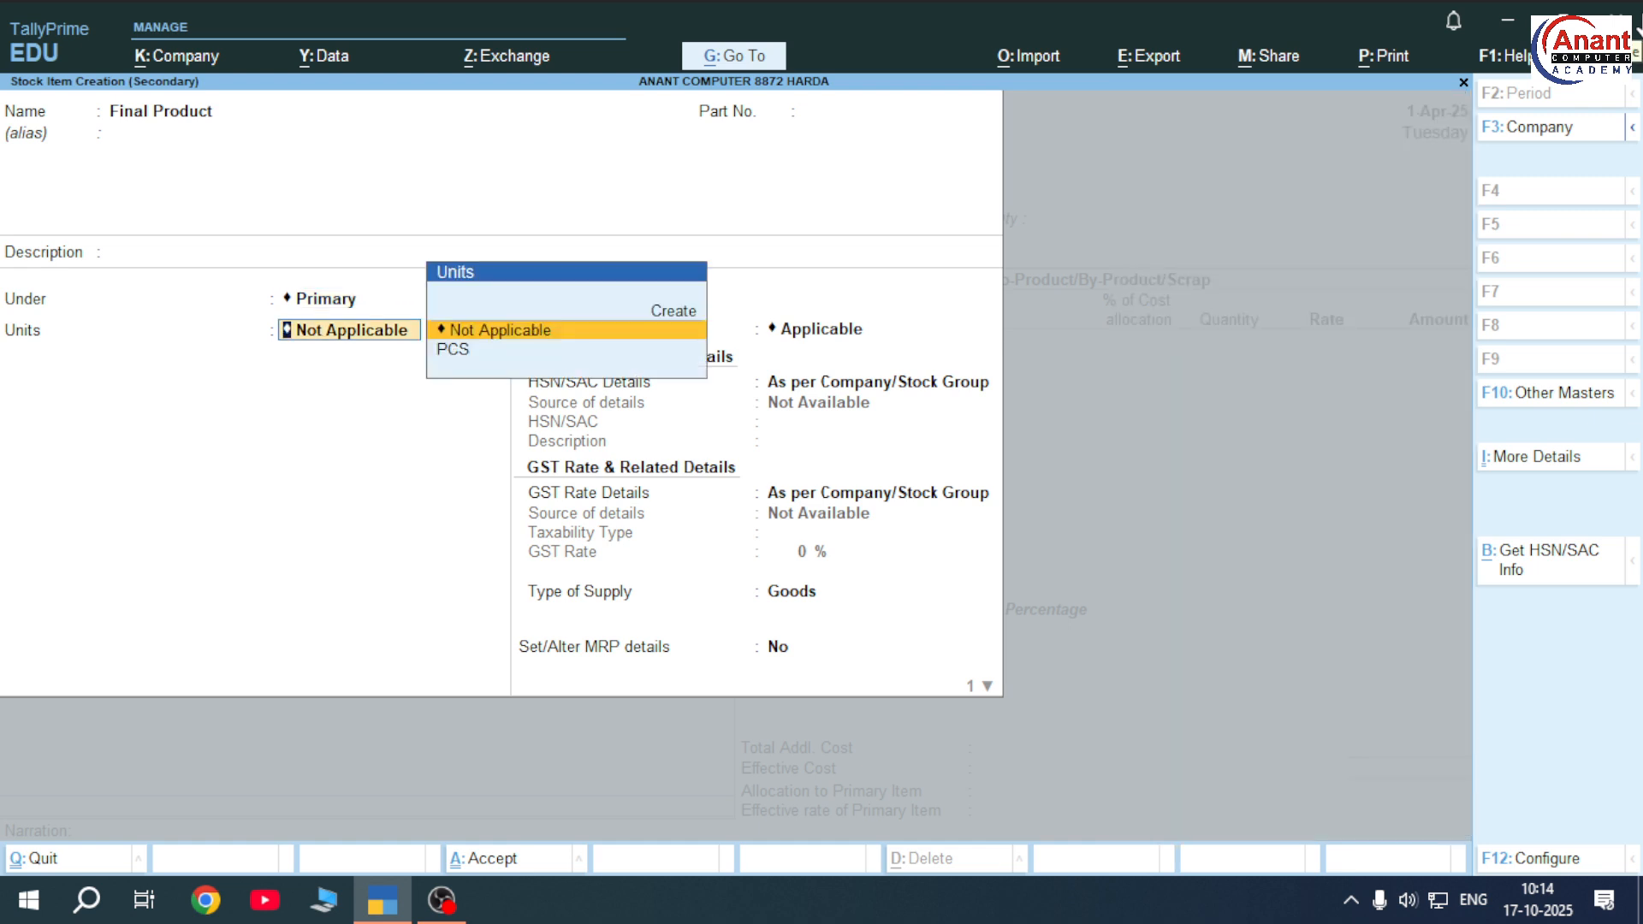
{"action": "key", "text": "Down"}
{"action": "key", "text": "Return"}
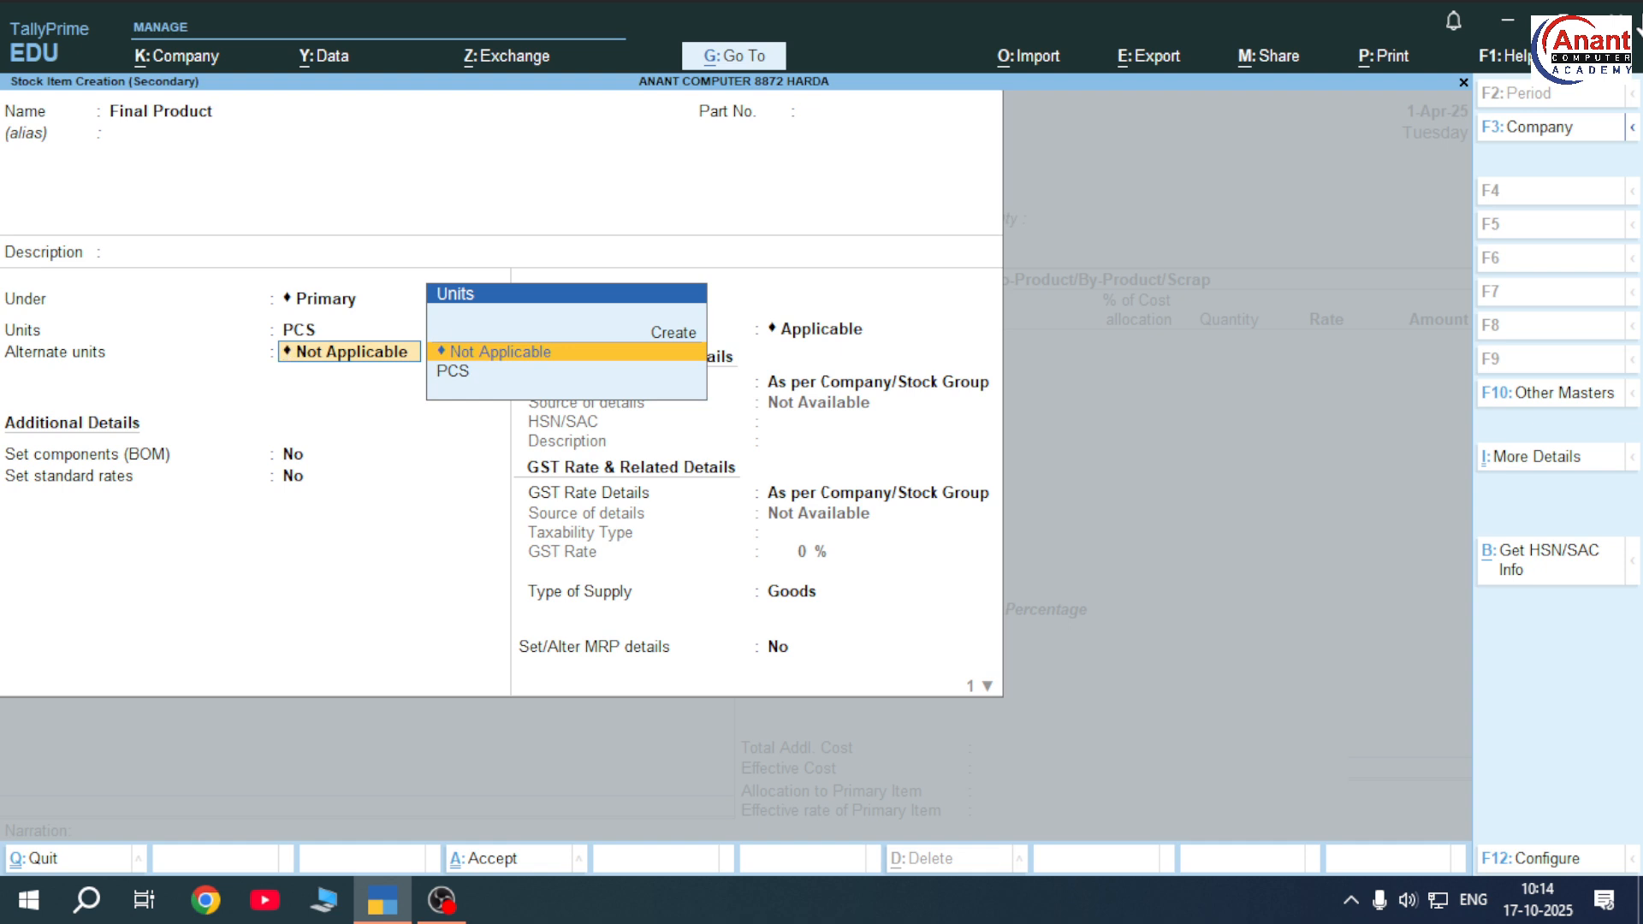
{"action": "key", "text": "Return"}
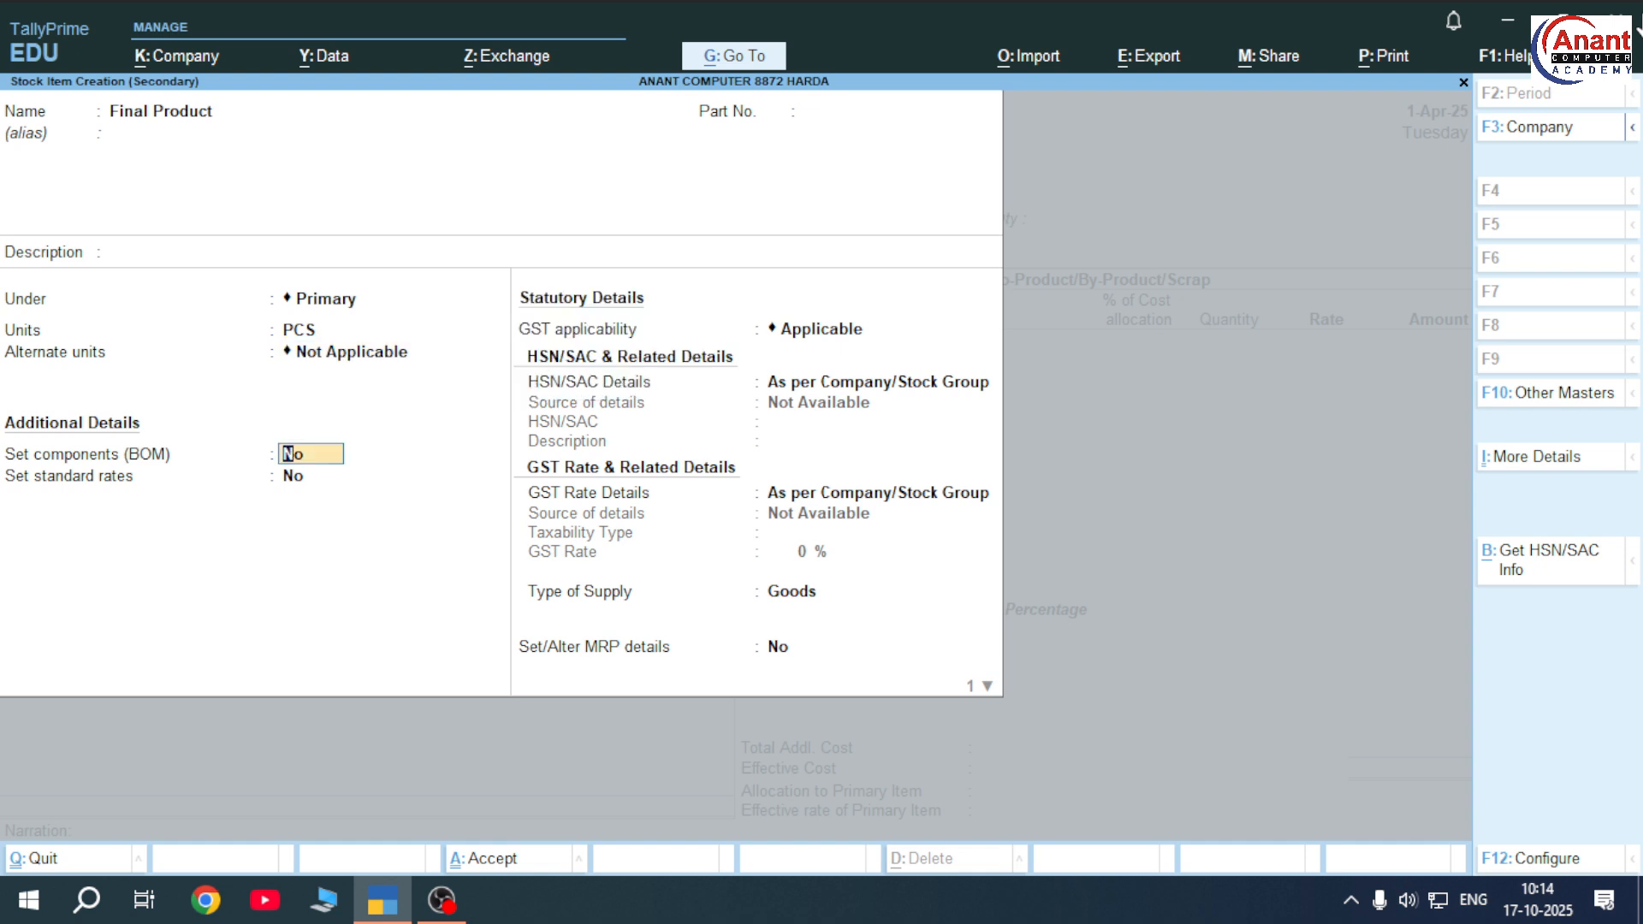
{"action": "key", "text": "F12"}
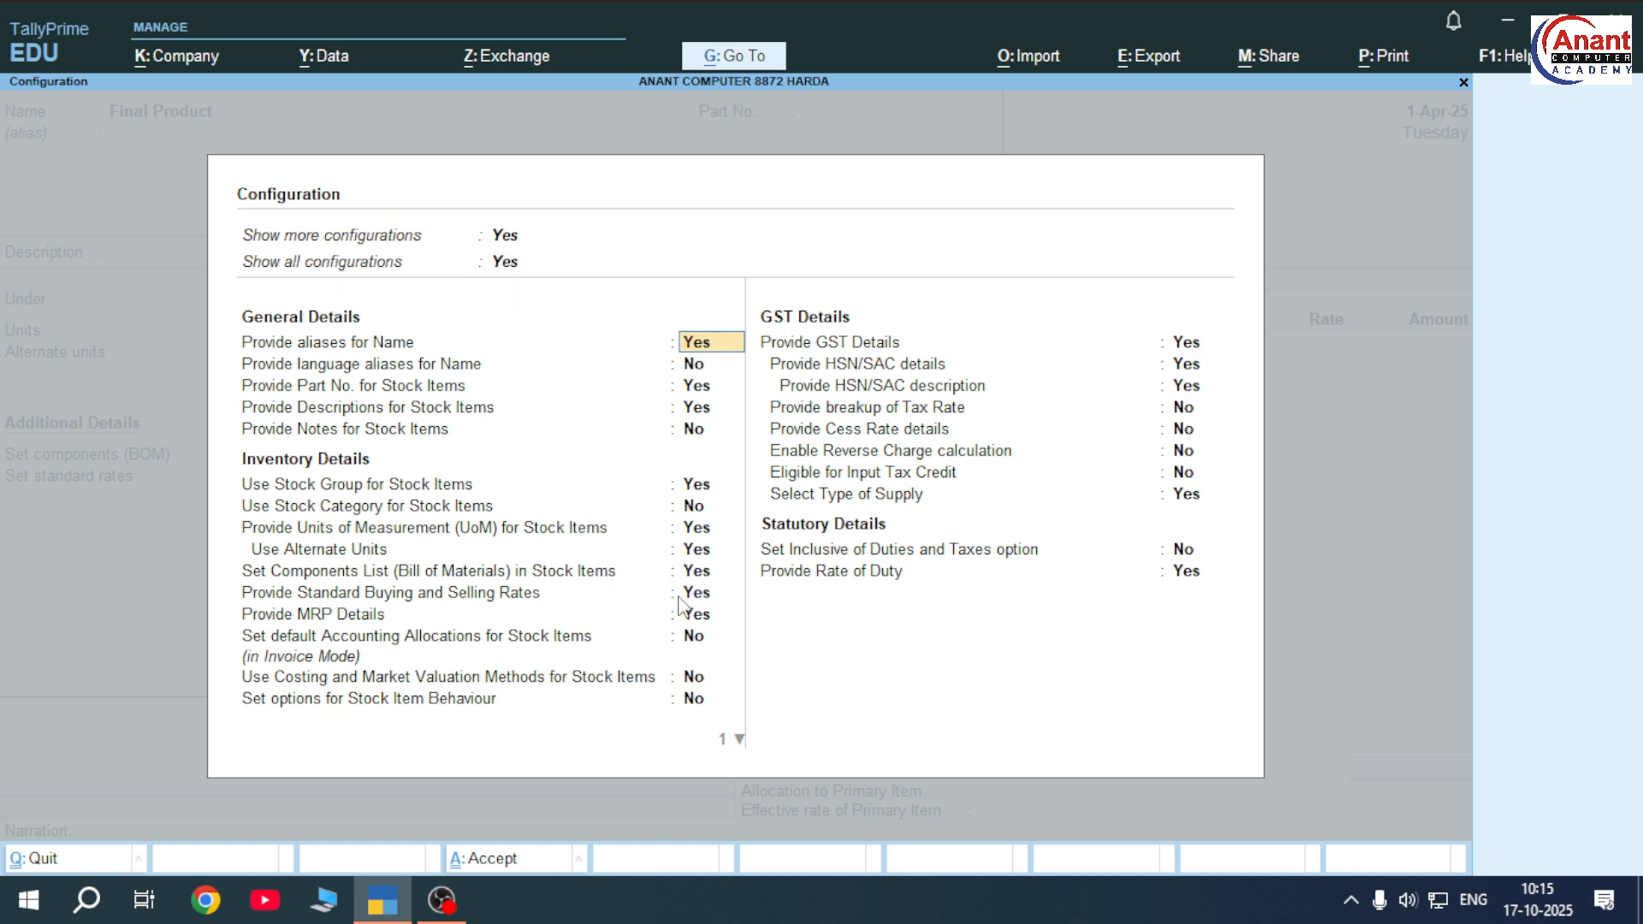
Close the configuration and set components (BOM) to Yes for Final Product
{"action": "key", "text": "ctrl+a"}
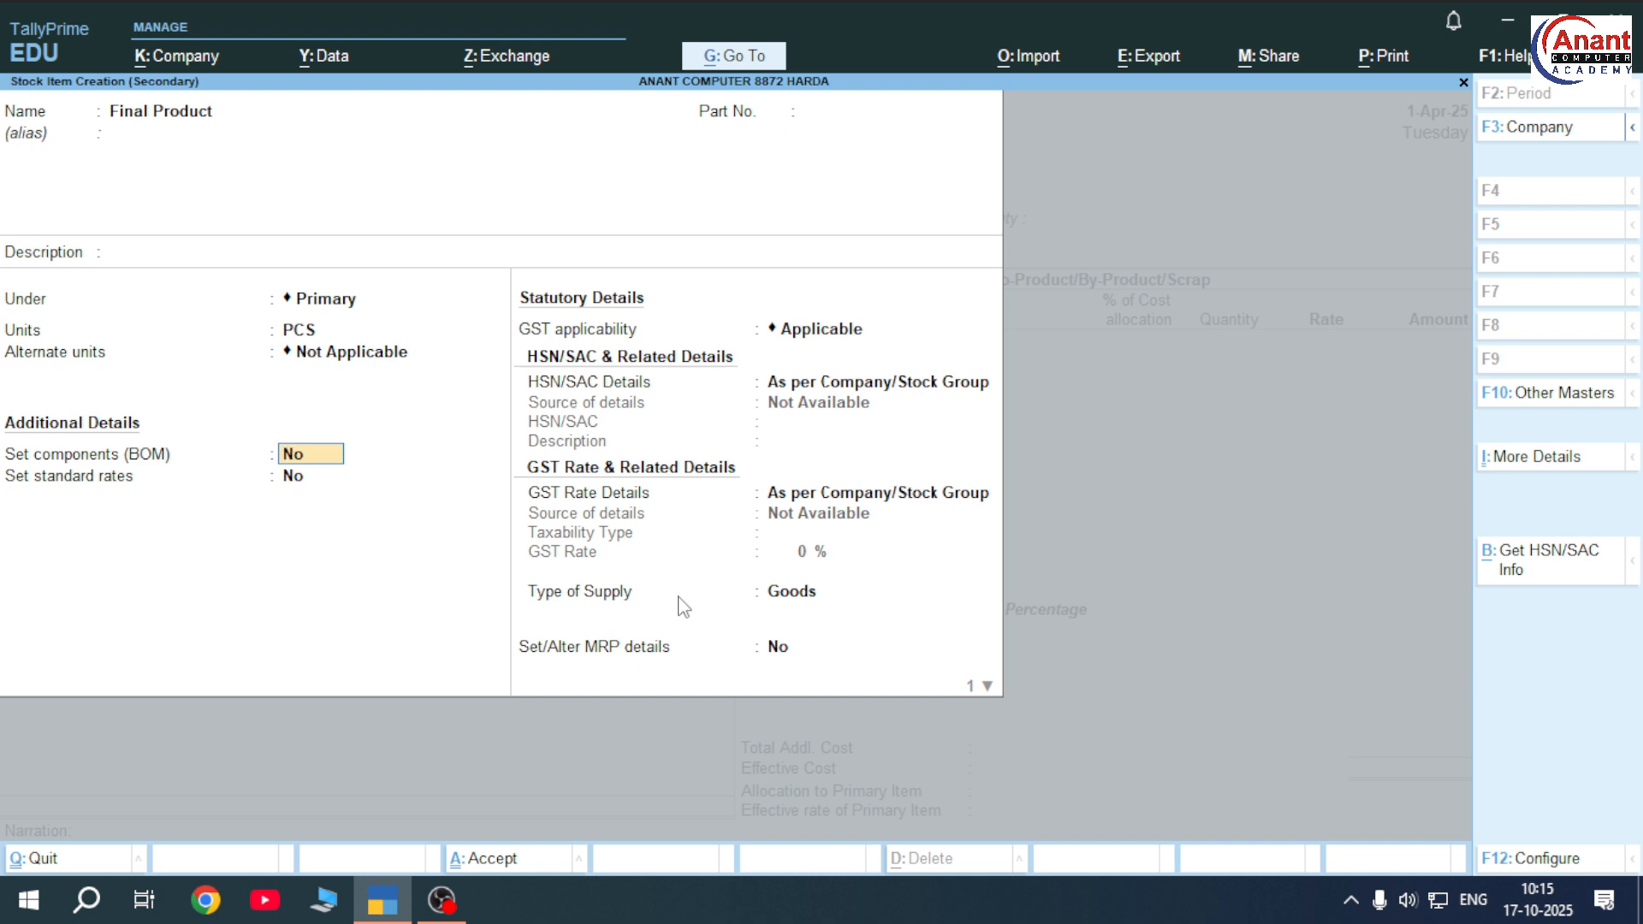
{"action": "type", "text": "y"}
{"action": "key", "text": "Return"}
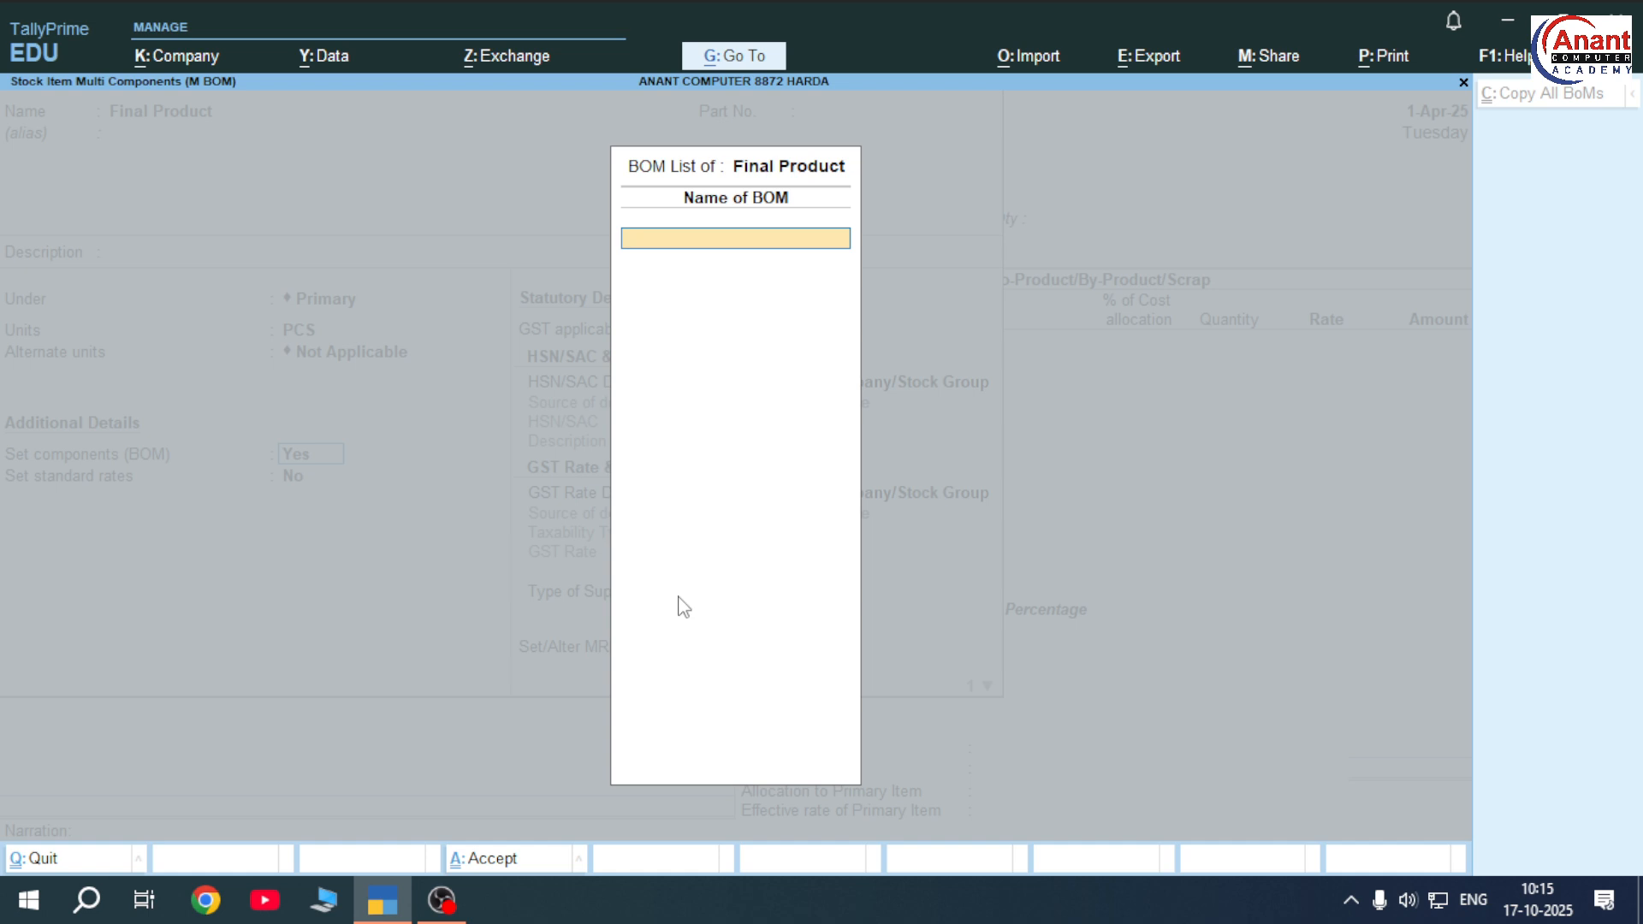
Name the BOM I5 COMPUTER and enter 1 as its unit of manufacture
{"action": "type", "text": "I"}
{"action": "type", "text": "I5 COMPUTER"}
{"action": "key", "text": "Return"}
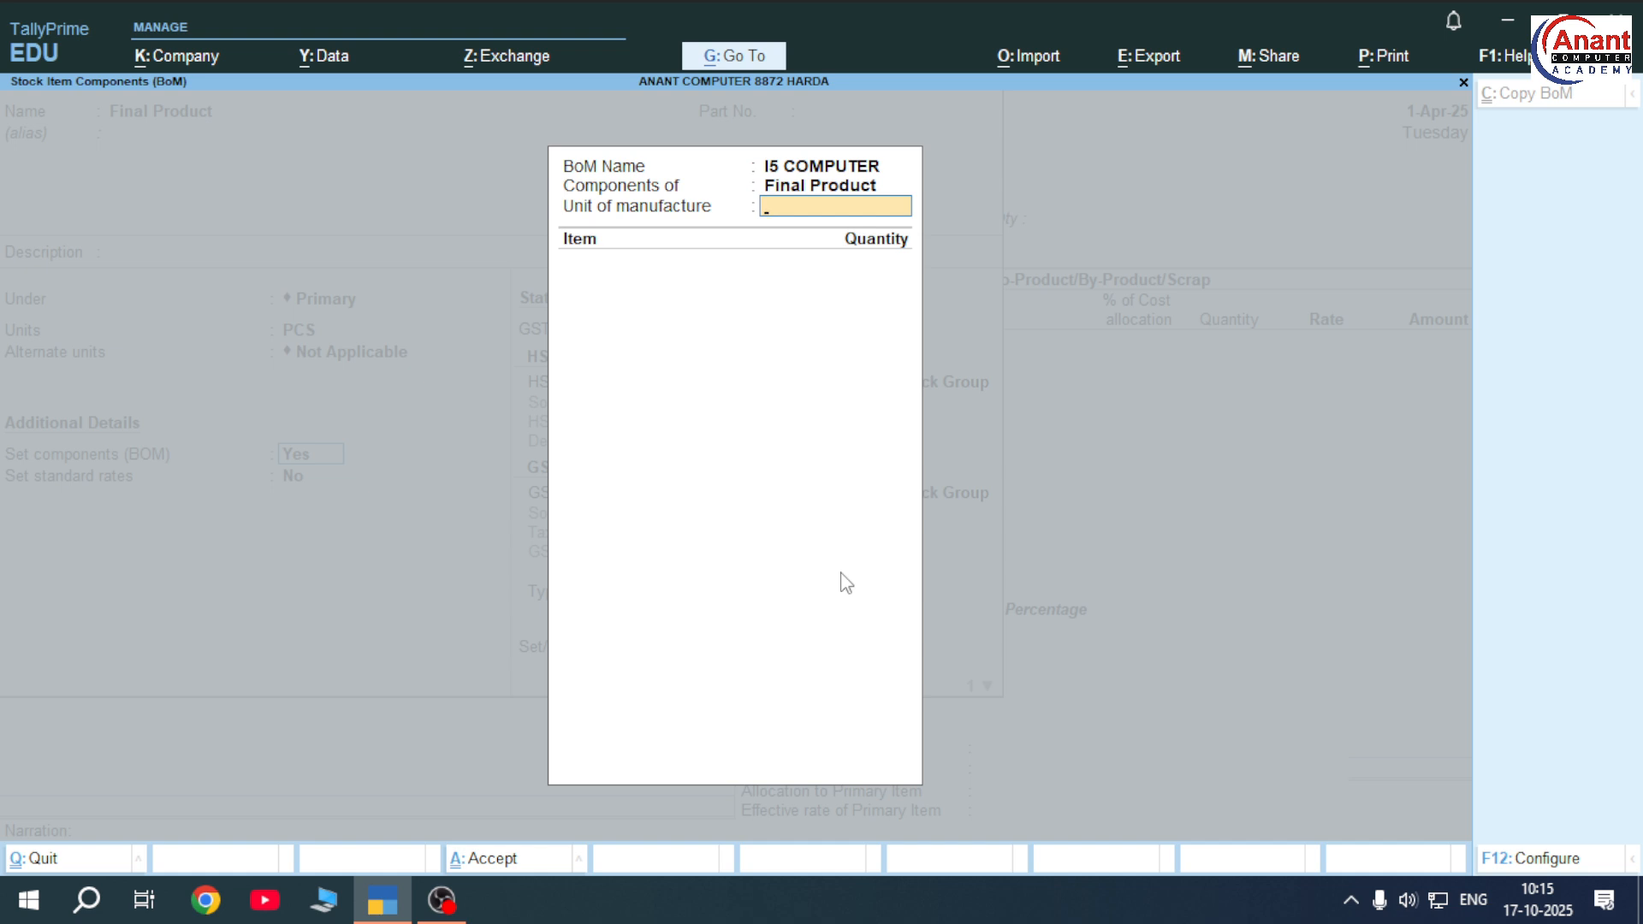
{"action": "type", "text": "1"}
Add KEYBOARD, MONITORE, MOTHER BOARD and MOUSE as components, 1 PCS each
{"action": "key", "text": "Return"}
{"action": "key", "text": "Down"}
{"action": "key", "text": "Down"}
{"action": "key", "text": "Down"}
{"action": "key", "text": "Down"}
{"action": "key", "text": "Down"}
{"action": "key", "text": "Down"}
{"action": "key", "text": "Down"}
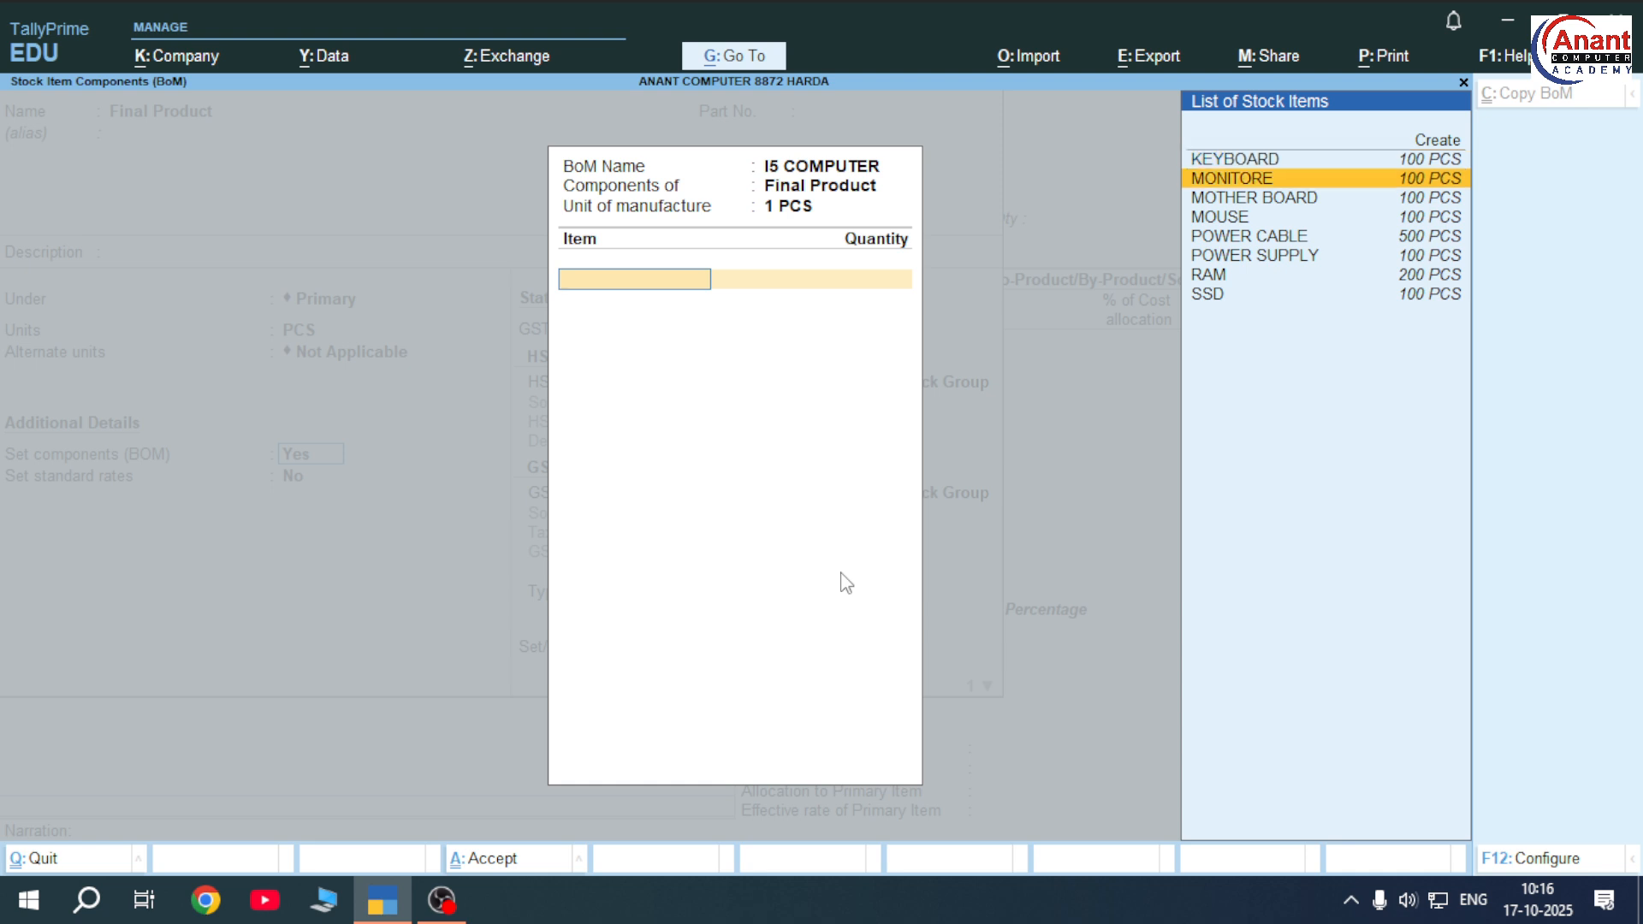
{"action": "key", "text": "Up"}
{"action": "key", "text": "Up"}
{"action": "key", "text": "Up"}
{"action": "key", "text": "Up"}
{"action": "key", "text": "Up"}
{"action": "key", "text": "Up"}
{"action": "key", "text": "Up"}
{"action": "key", "text": "Up"}
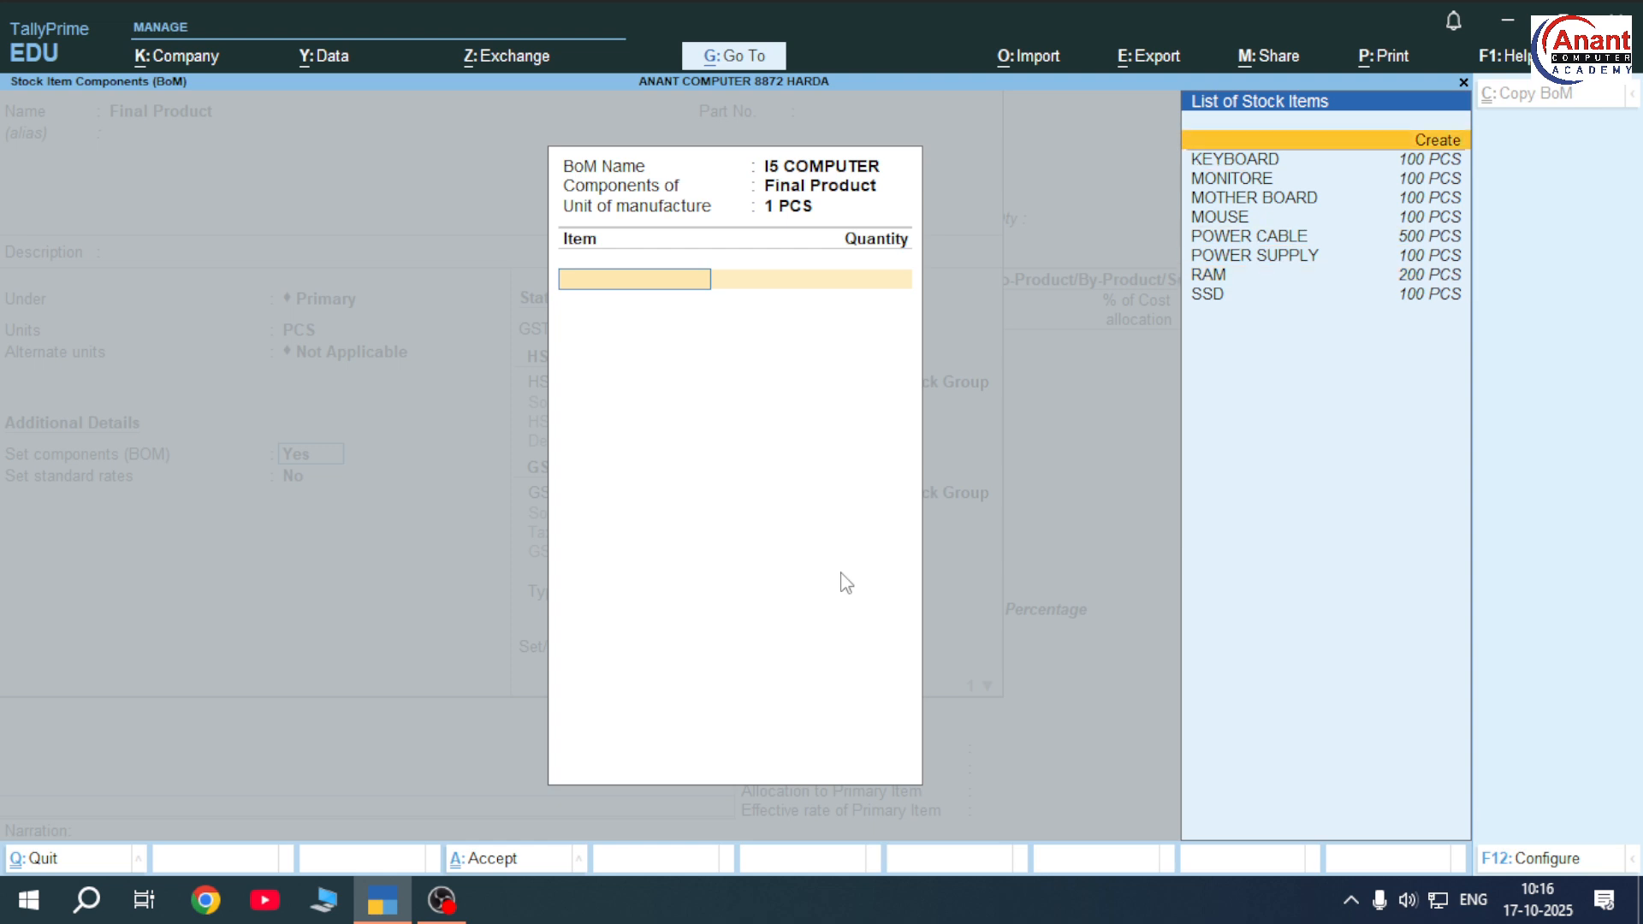
{"action": "key", "text": "Down"}
{"action": "key", "text": "Down"}
{"action": "key", "text": "Down"}
{"action": "key", "text": "Down"}
{"action": "key", "text": "Down"}
{"action": "key", "text": "Down"}
{"action": "key", "text": "Down"}
{"action": "key", "text": "Down"}
{"action": "key", "text": "Up"}
{"action": "key", "text": "Up"}
{"action": "key", "text": "Up"}
{"action": "key", "text": "Up"}
{"action": "key", "text": "Up"}
{"action": "key", "text": "Up"}
{"action": "key", "text": "Up"}
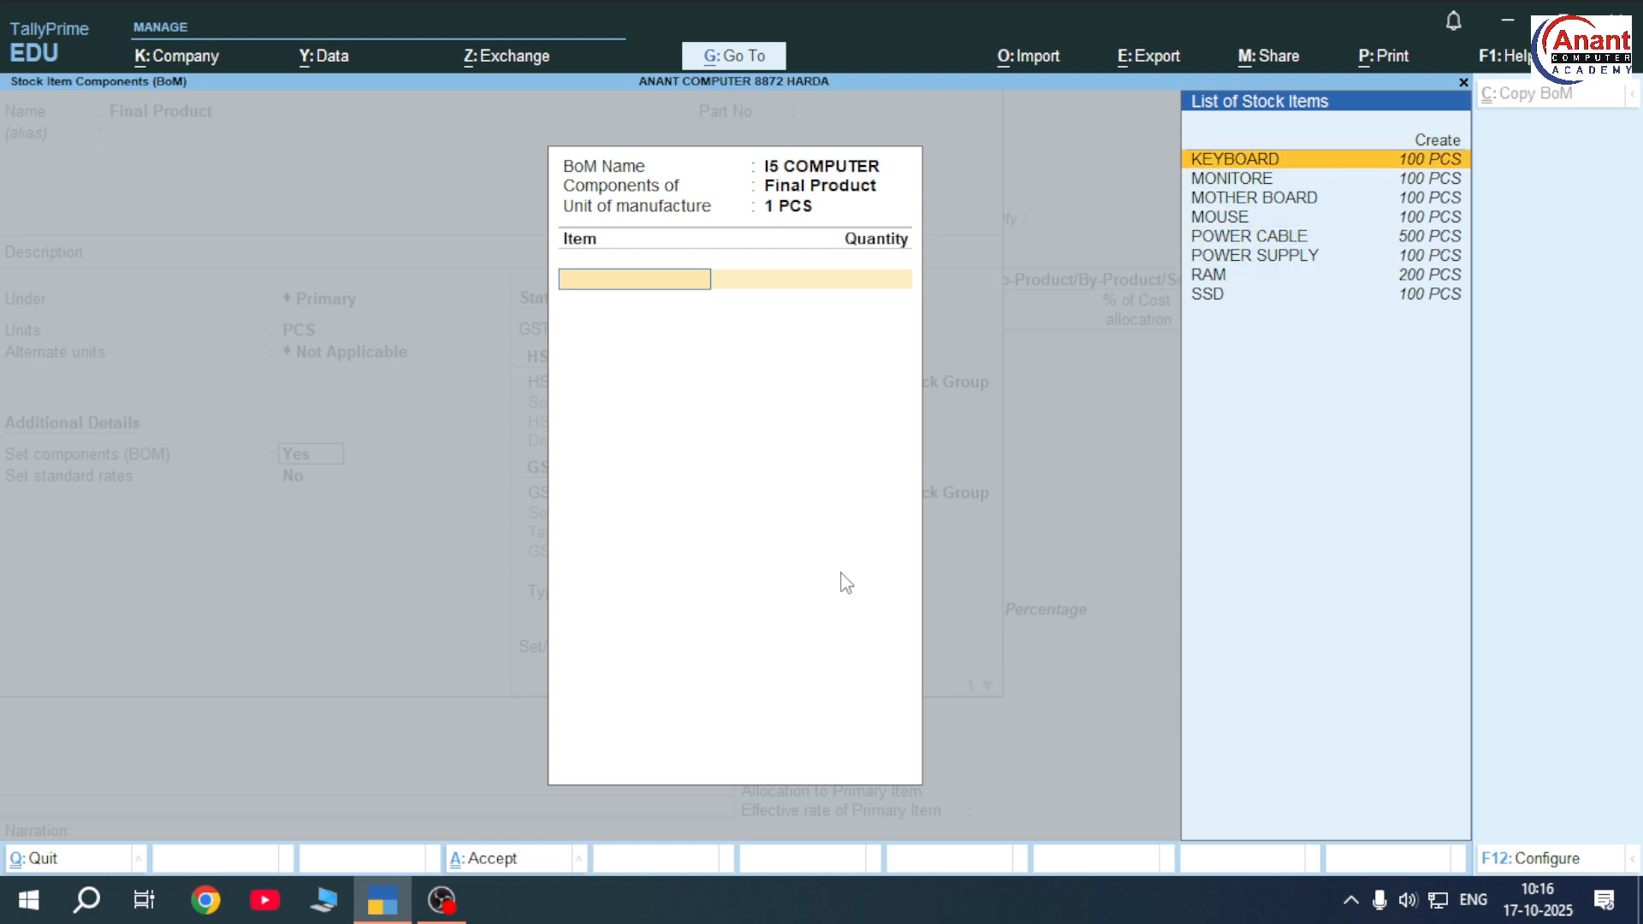
{"action": "key", "text": "Return"}
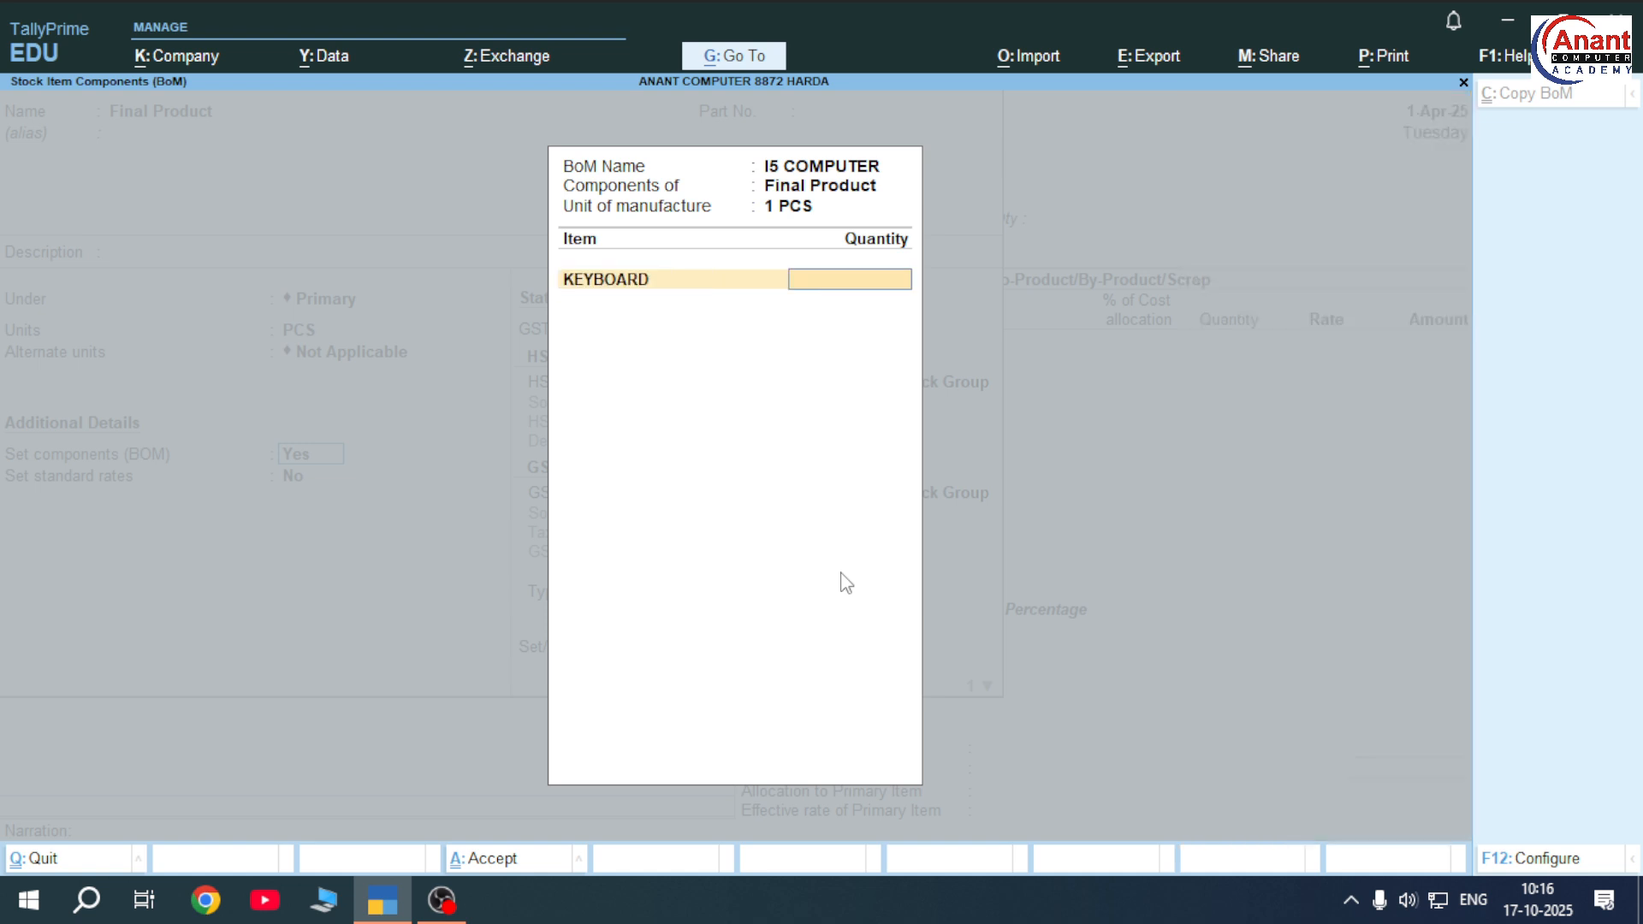
{"action": "key", "text": "Return"}
{"action": "key", "text": "Down"}
{"action": "key", "text": "Down"}
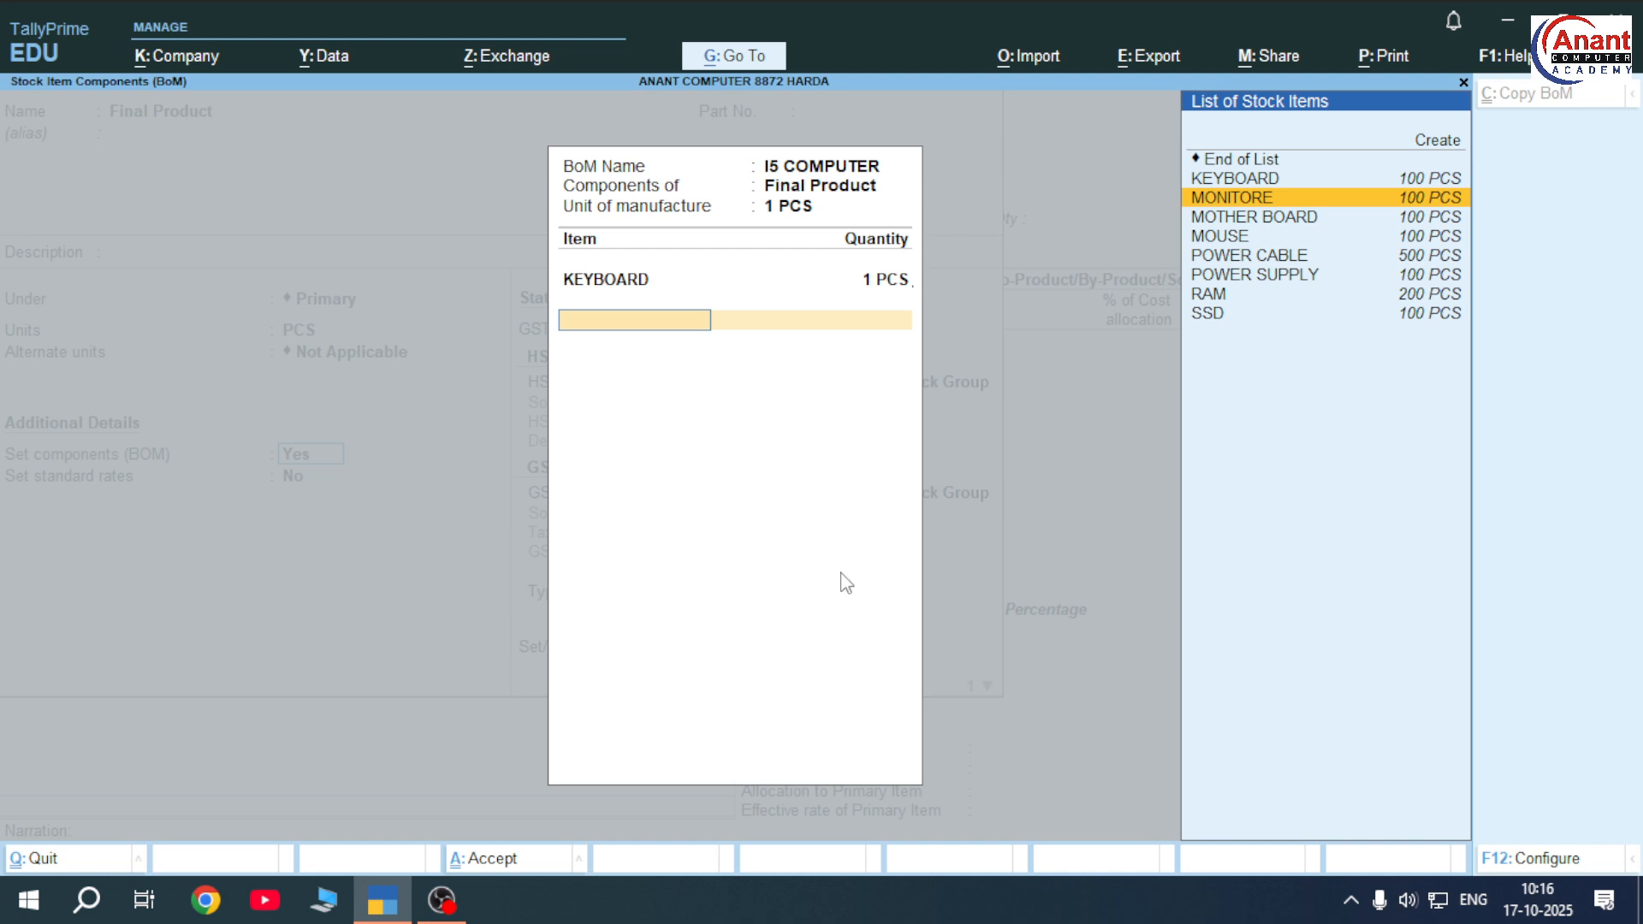
{"action": "key", "text": "Return"}
{"action": "type", "text": "1"}
{"action": "key", "text": "Return"}
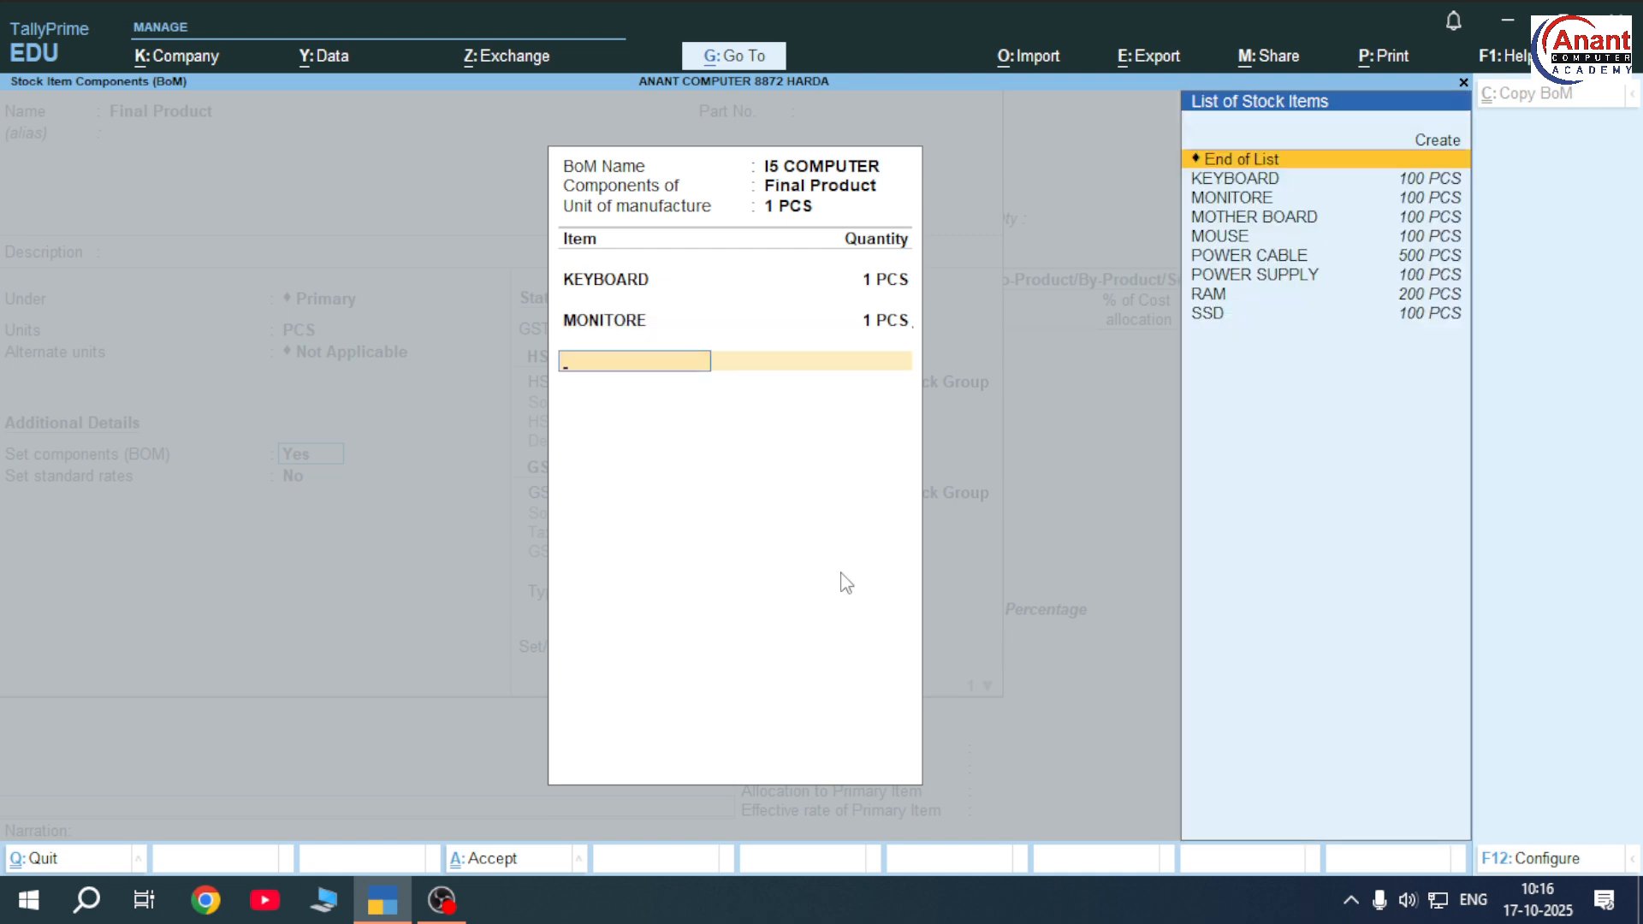
{"action": "key", "text": "Down"}
{"action": "key", "text": "Down"}
{"action": "key", "text": "Down"}
{"action": "key", "text": "Return"}
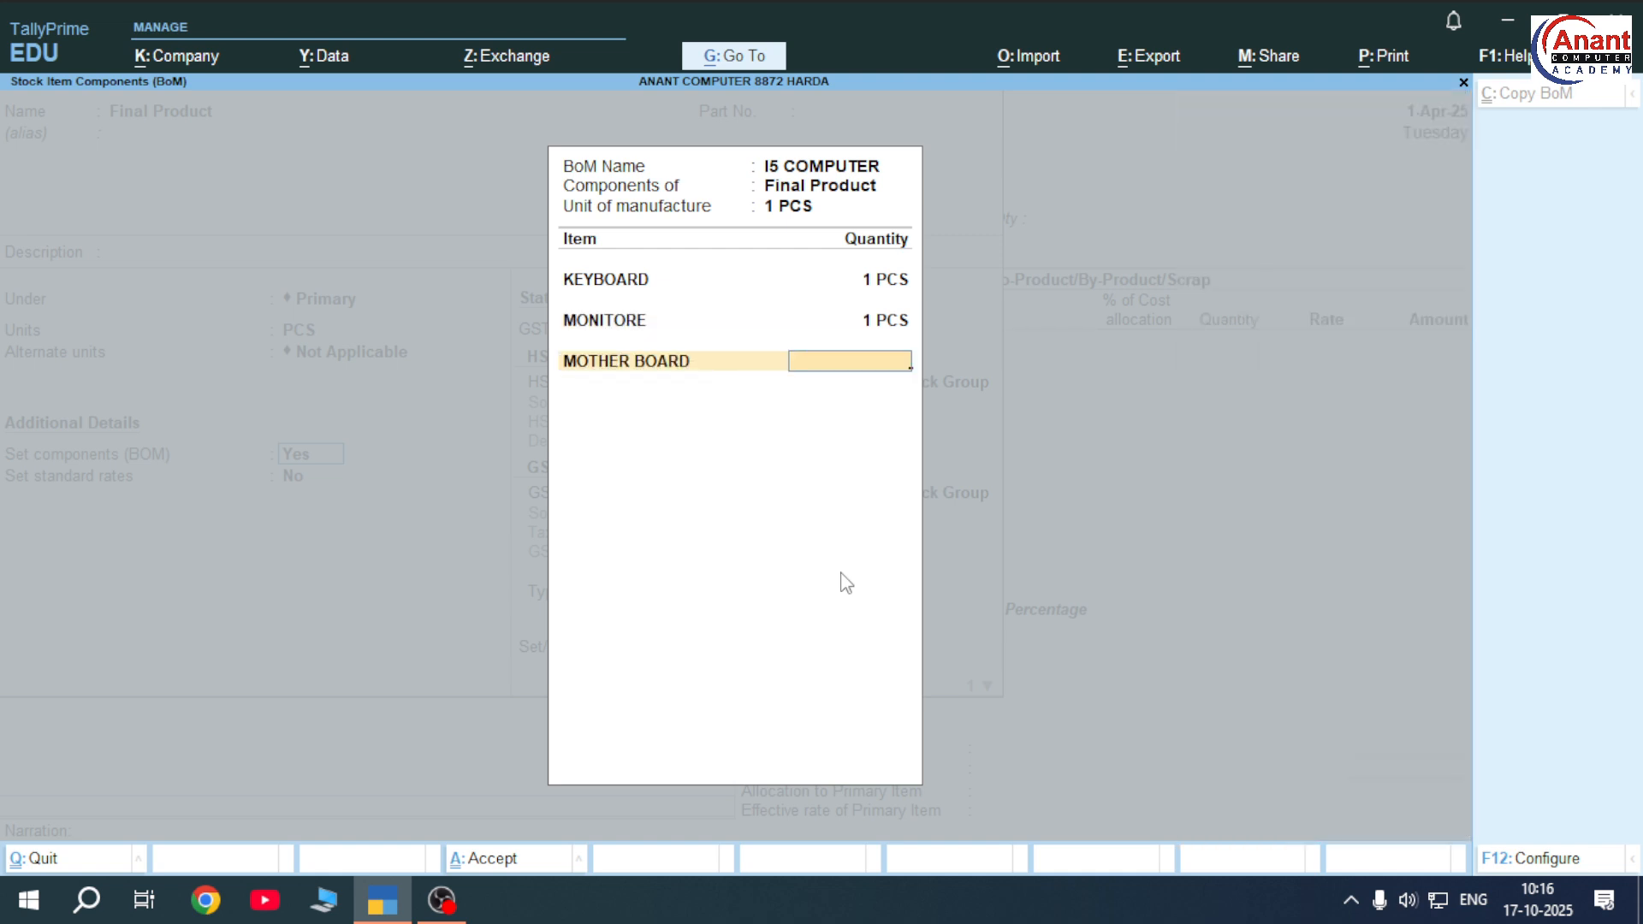
{"action": "key", "text": "Return"}
{"action": "key", "text": "Down"}
{"action": "key", "text": "Down"}
{"action": "key", "text": "Down"}
{"action": "key", "text": "Down"}
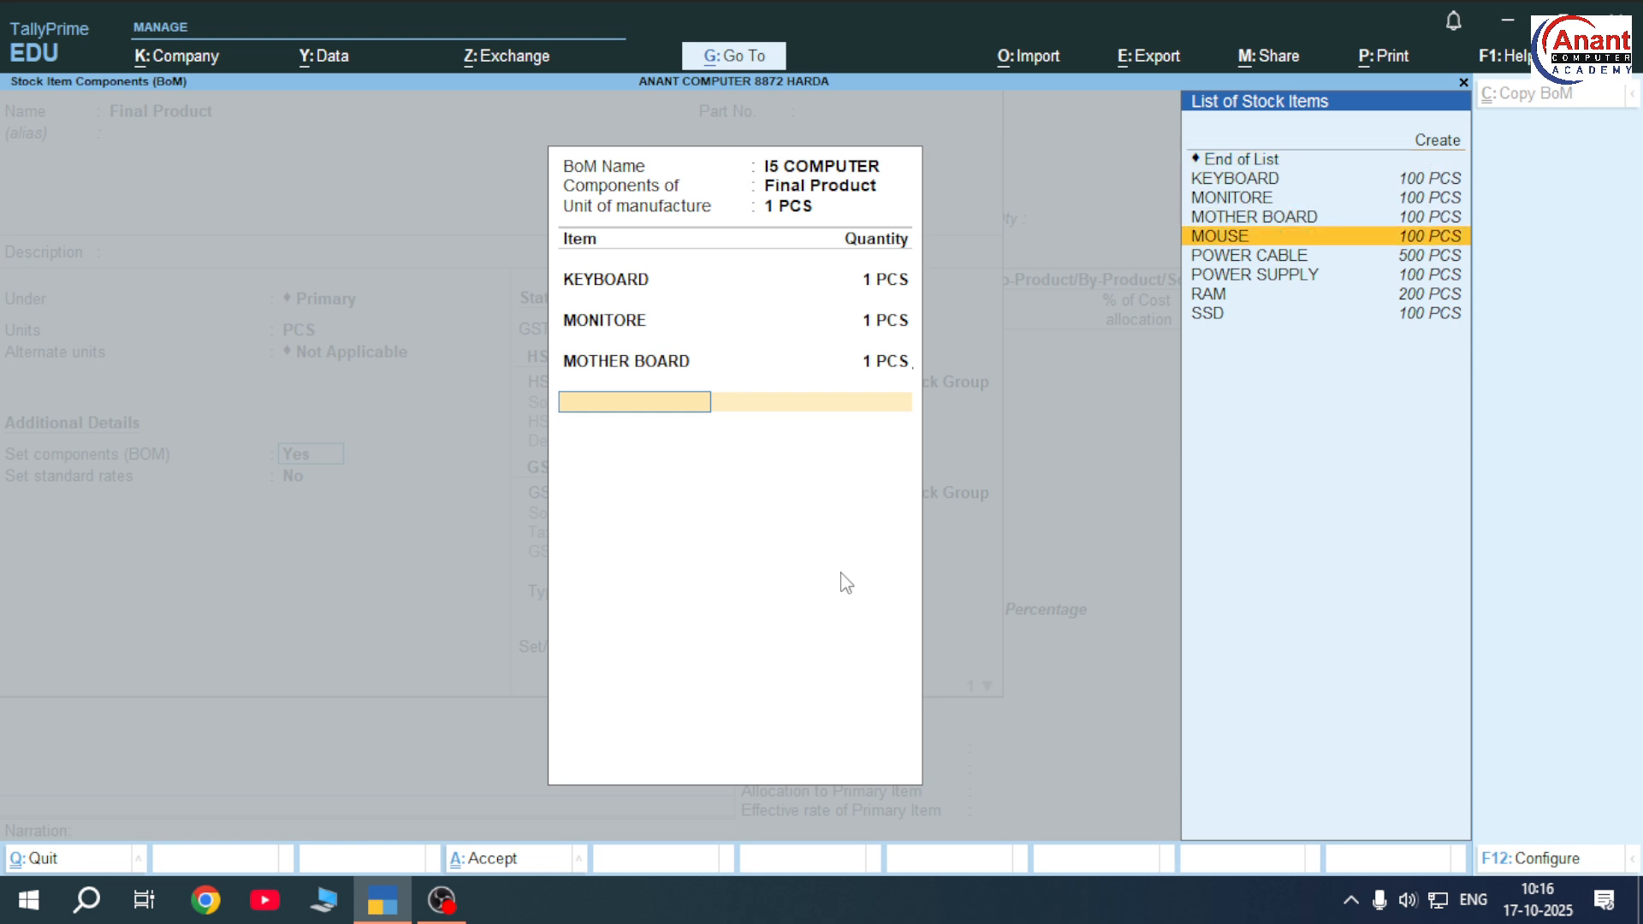
{"action": "key", "text": "Return"}
{"action": "type", "text": "1"}
{"action": "key", "text": "Return"}
Add POWER CABLE 2 PCS, POWER SUPPLY 1 PCS, RAM 4 PCS and SSD 1 PCS
{"action": "key", "text": "Down"}
{"action": "key", "text": "Down"}
{"action": "key", "text": "Down"}
{"action": "key", "text": "Down"}
{"action": "key", "text": "Down"}
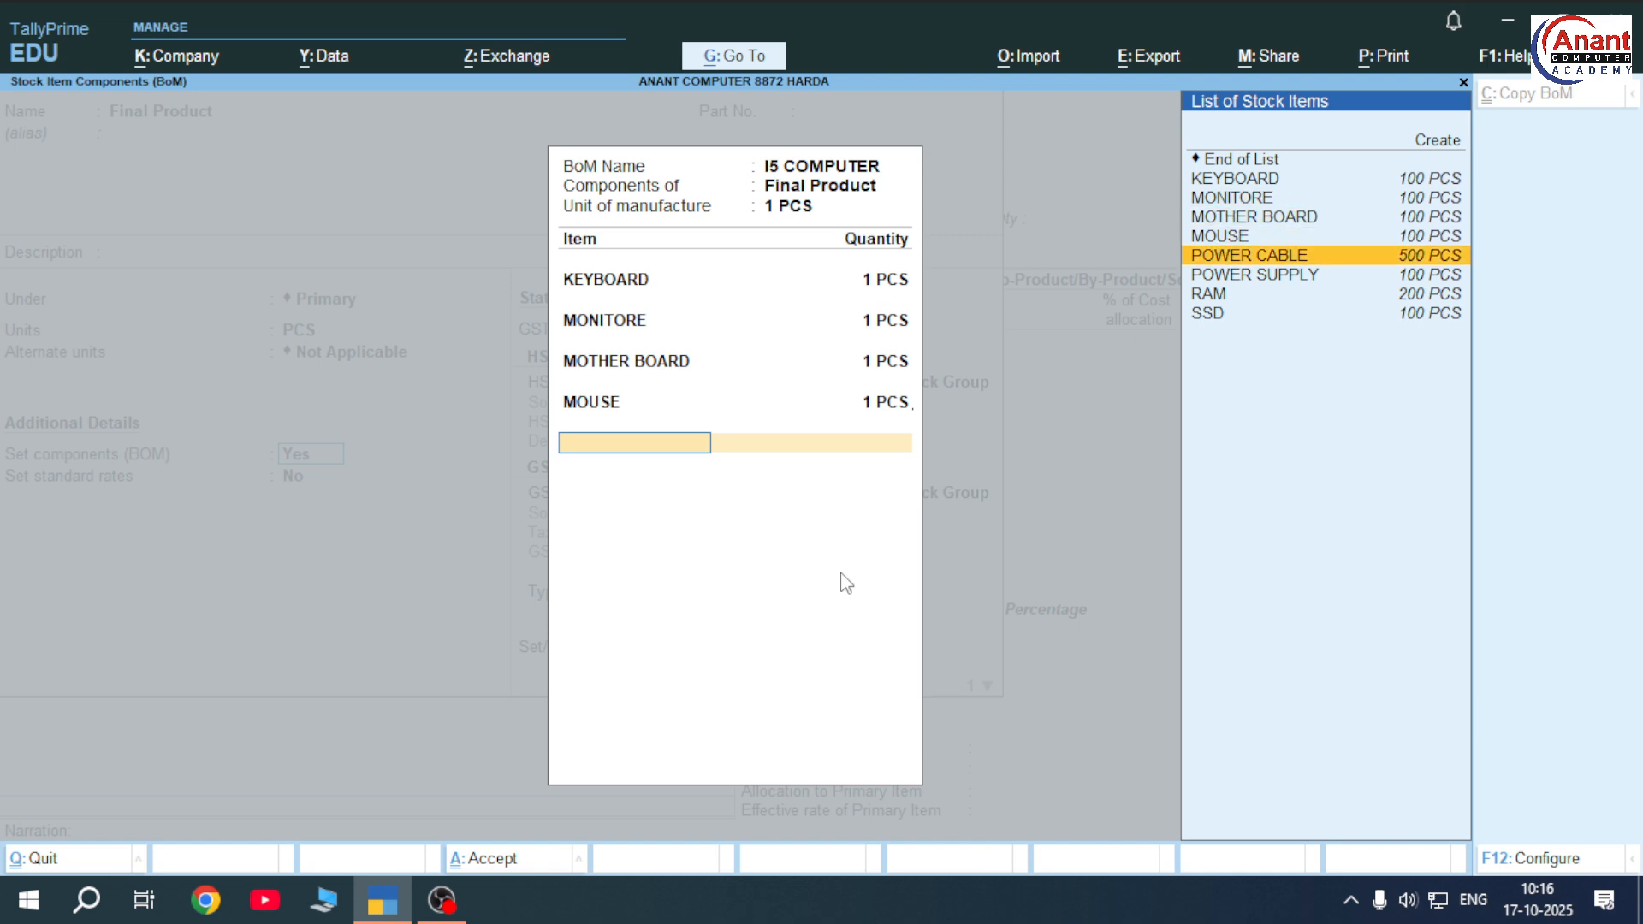
{"action": "key", "text": "Return"}
{"action": "type", "text": "2"}
{"action": "key", "text": "Return"}
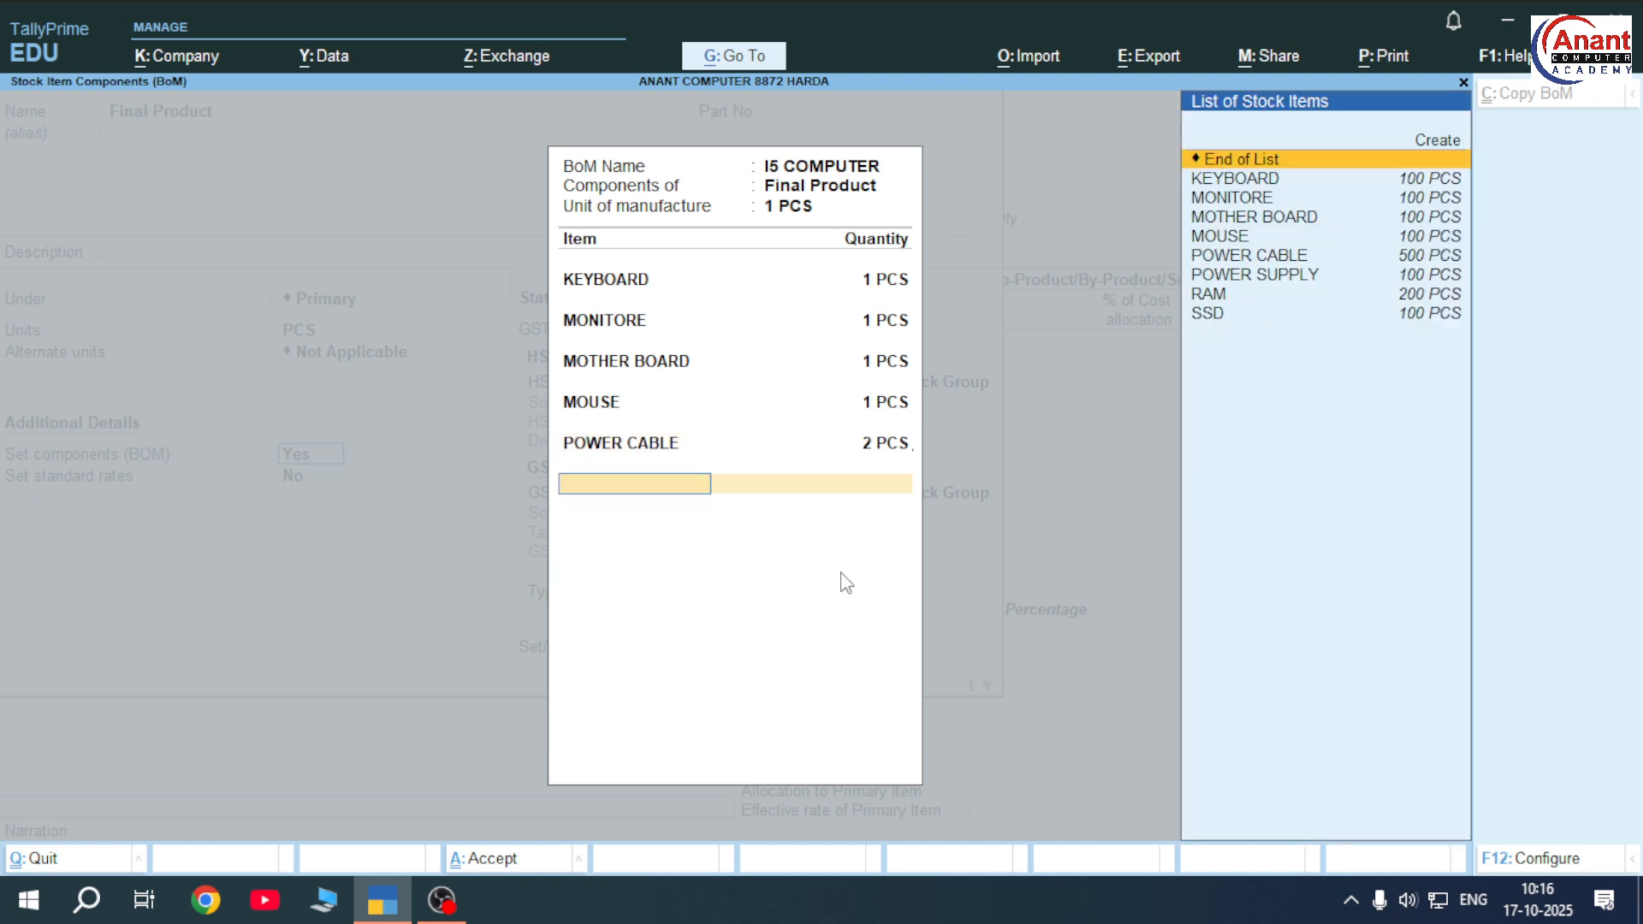
{"action": "key", "text": "Down"}
{"action": "key", "text": "Down"}
{"action": "key", "text": "Down"}
{"action": "key", "text": "Down"}
{"action": "key", "text": "Down"}
{"action": "key", "text": "Down"}
{"action": "key", "text": "Down"}
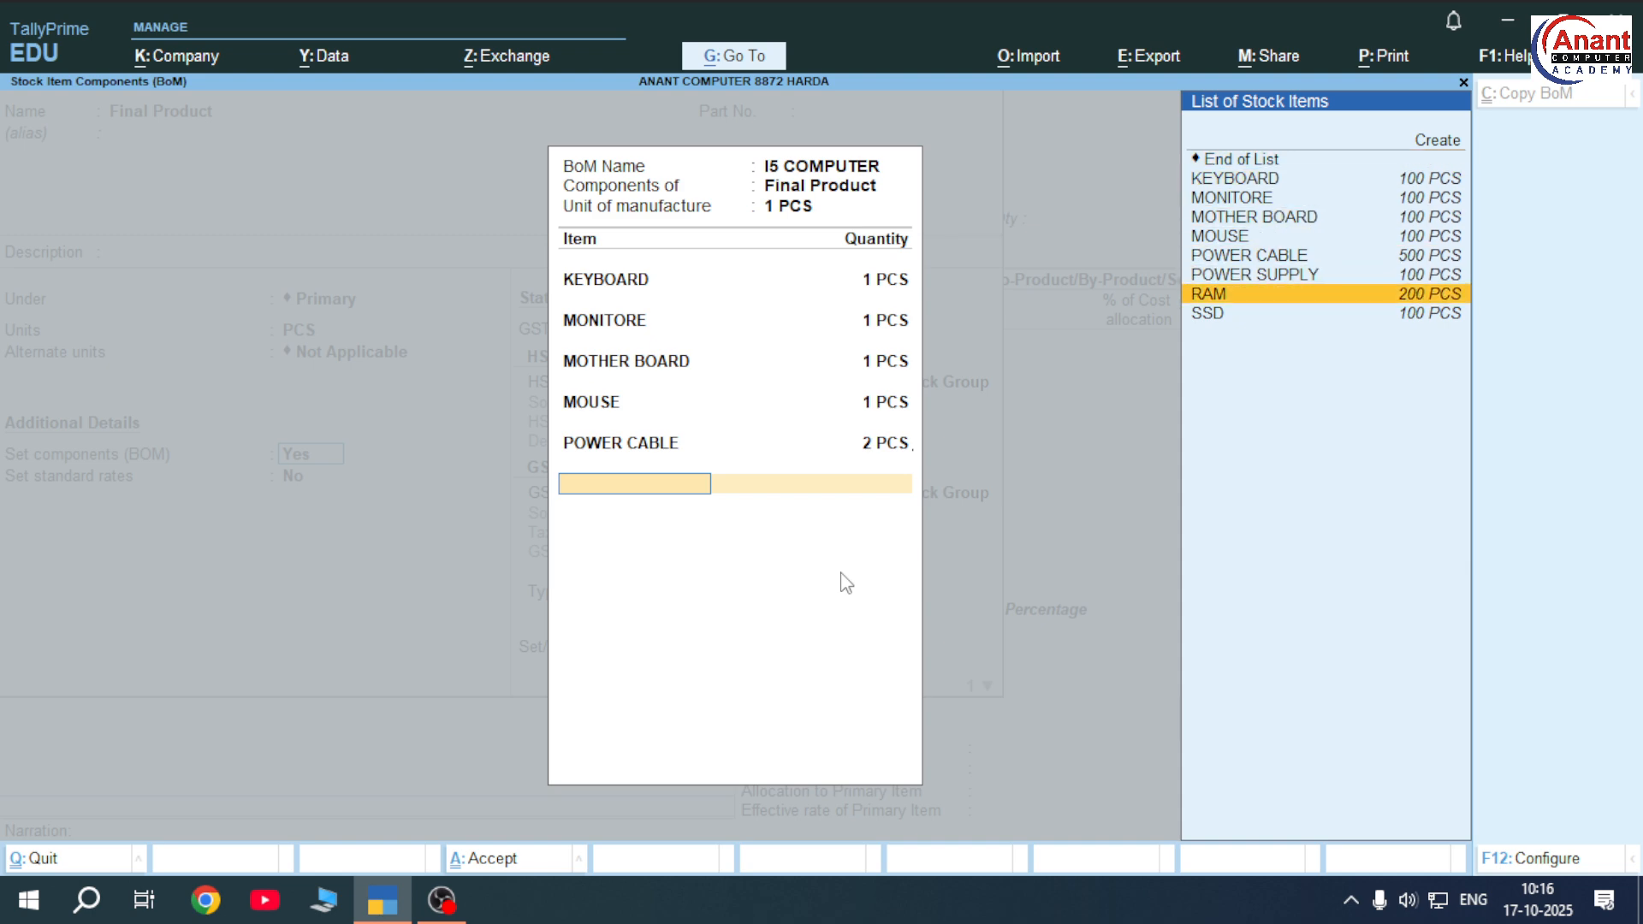
{"action": "key", "text": "Up"}
{"action": "key", "text": "Return"}
{"action": "type", "text": "1"}
{"action": "key", "text": "Return"}
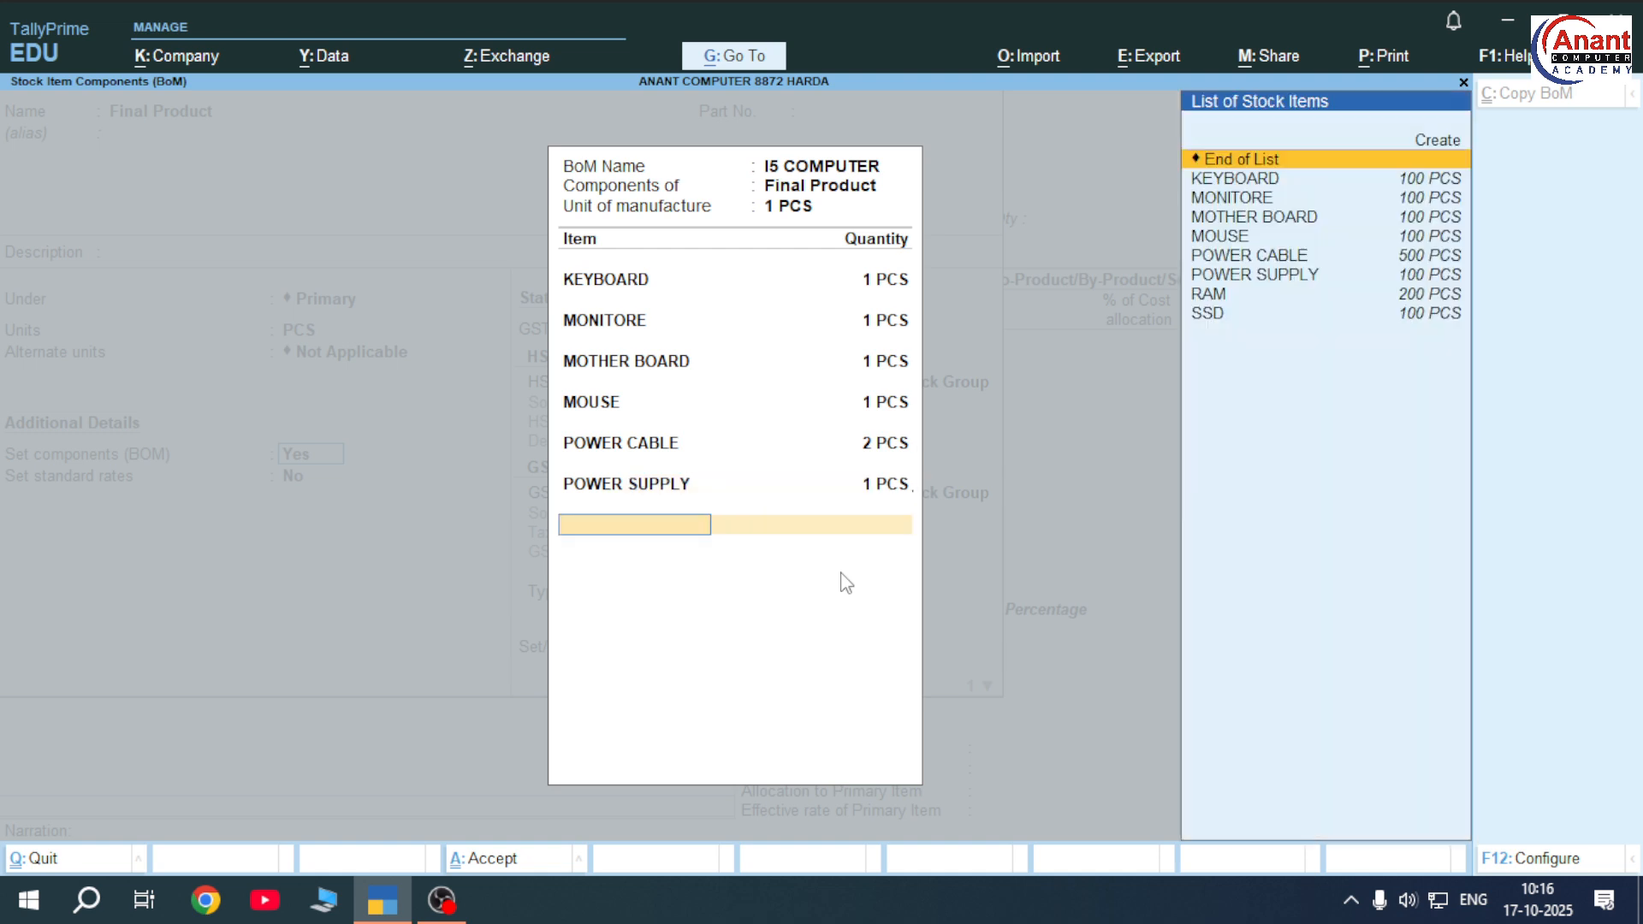
{"action": "key", "text": "Down"}
{"action": "key", "text": "Down"}
{"action": "key", "text": "Down"}
{"action": "key", "text": "Down"}
{"action": "key", "text": "Down"}
{"action": "key", "text": "Down"}
{"action": "key", "text": "Down"}
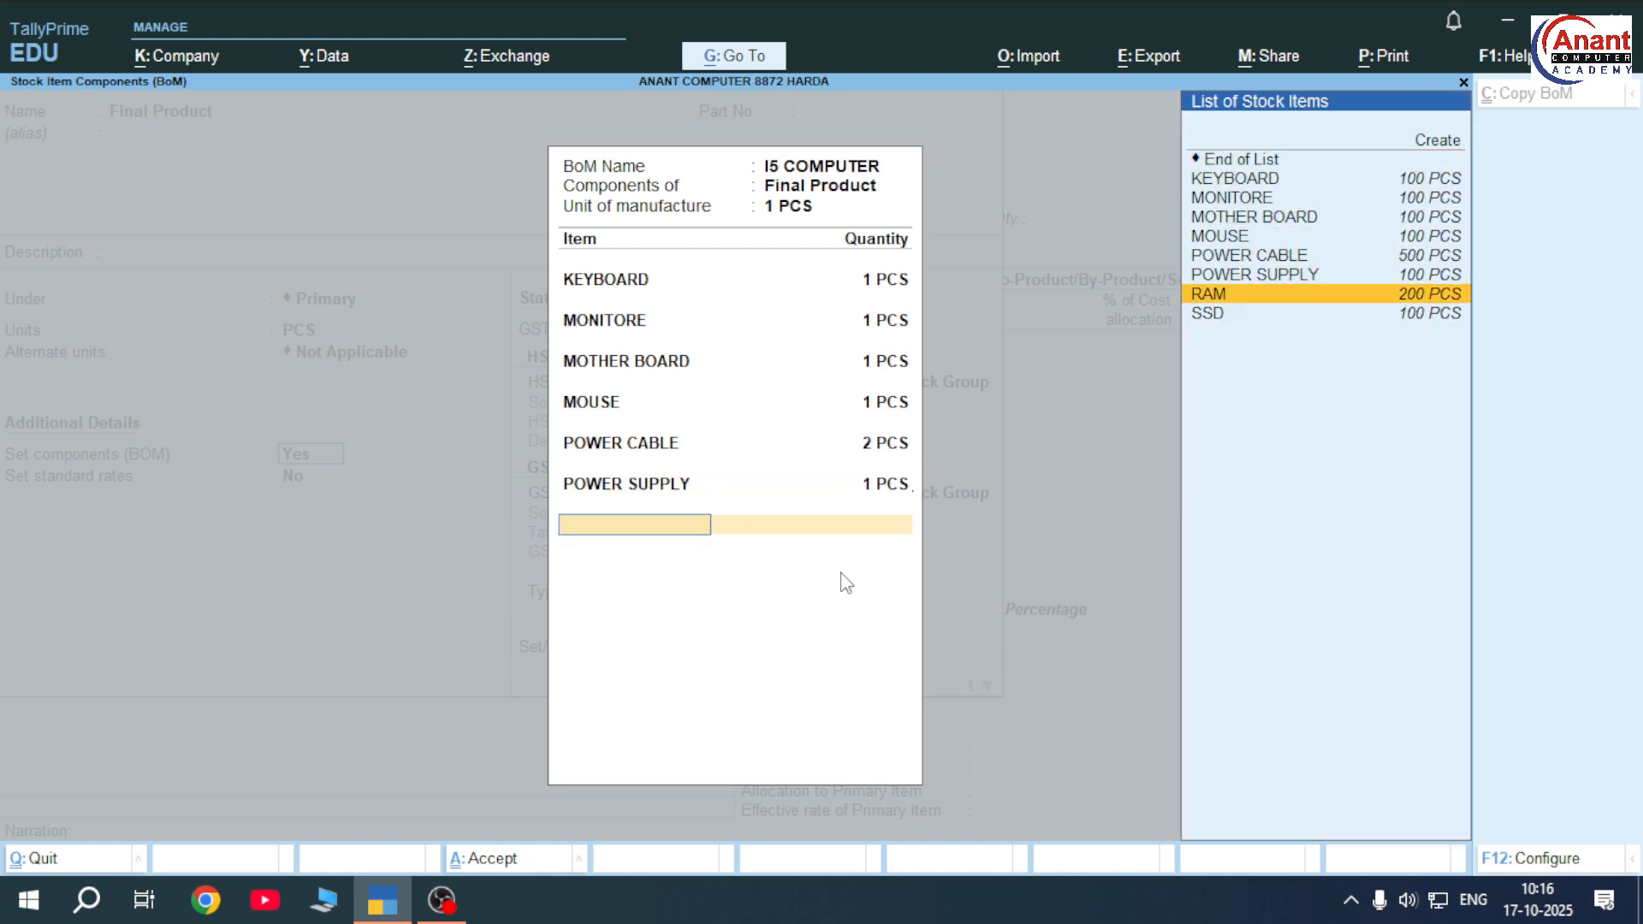
{"action": "key", "text": "Return"}
{"action": "type", "text": "4"}
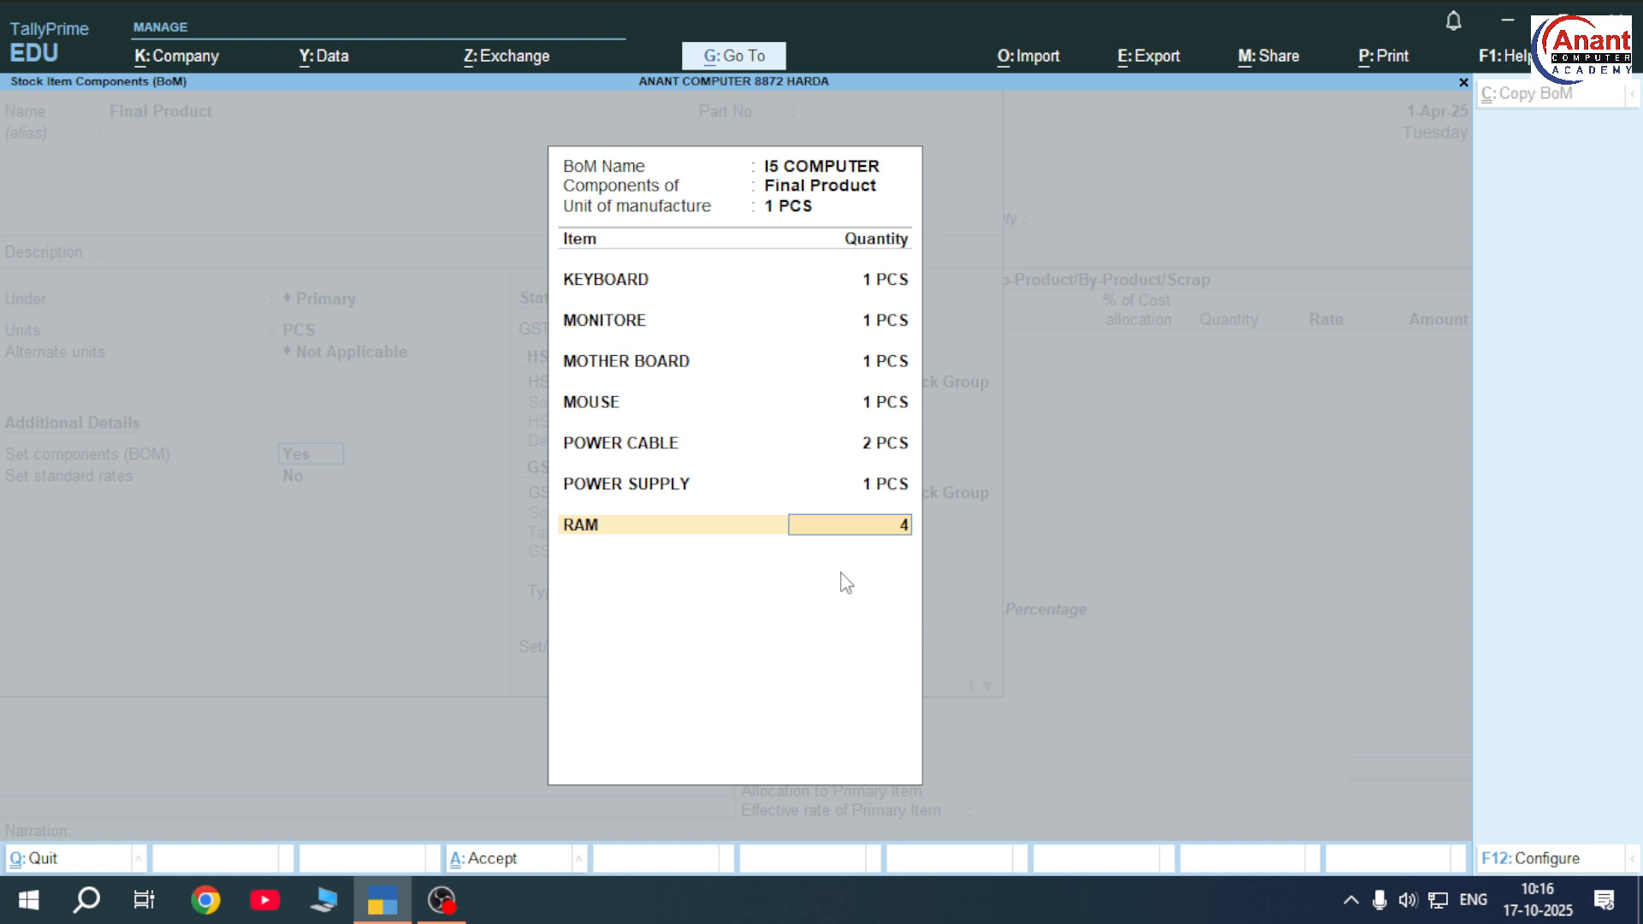
{"action": "key", "text": "Return"}
{"action": "key", "text": "Down"}
{"action": "key", "text": "Down"}
{"action": "key", "text": "Down"}
{"action": "key", "text": "Down"}
{"action": "key", "text": "Down"}
{"action": "key", "text": "Down"}
{"action": "key", "text": "Down"}
{"action": "key", "text": "Down"}
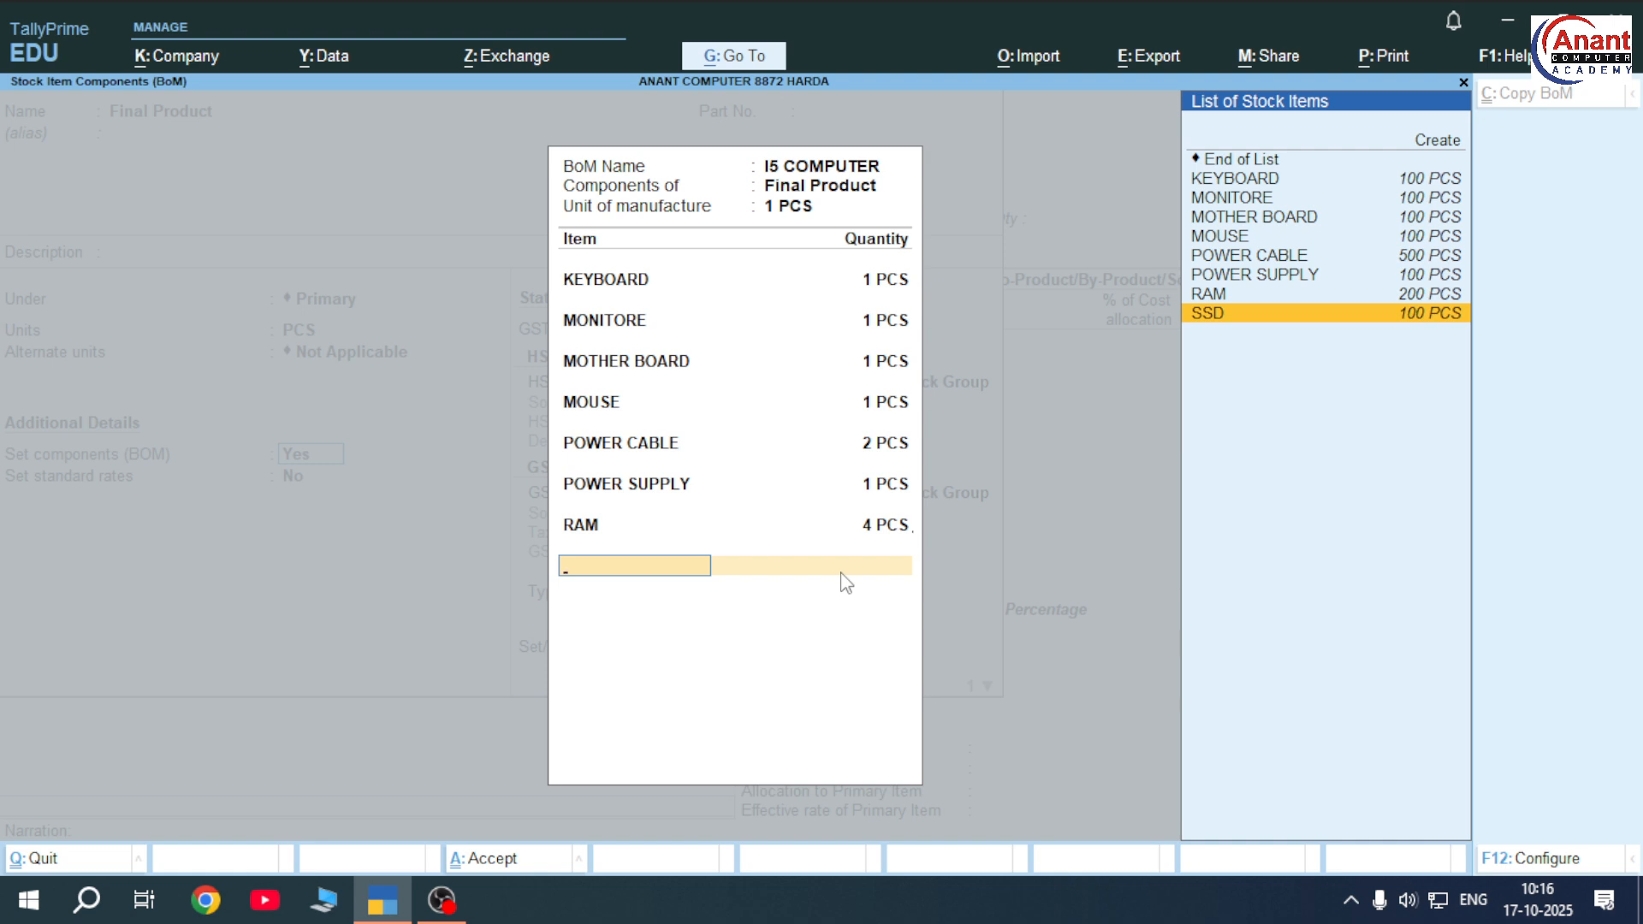
{"action": "key", "text": "Return"}
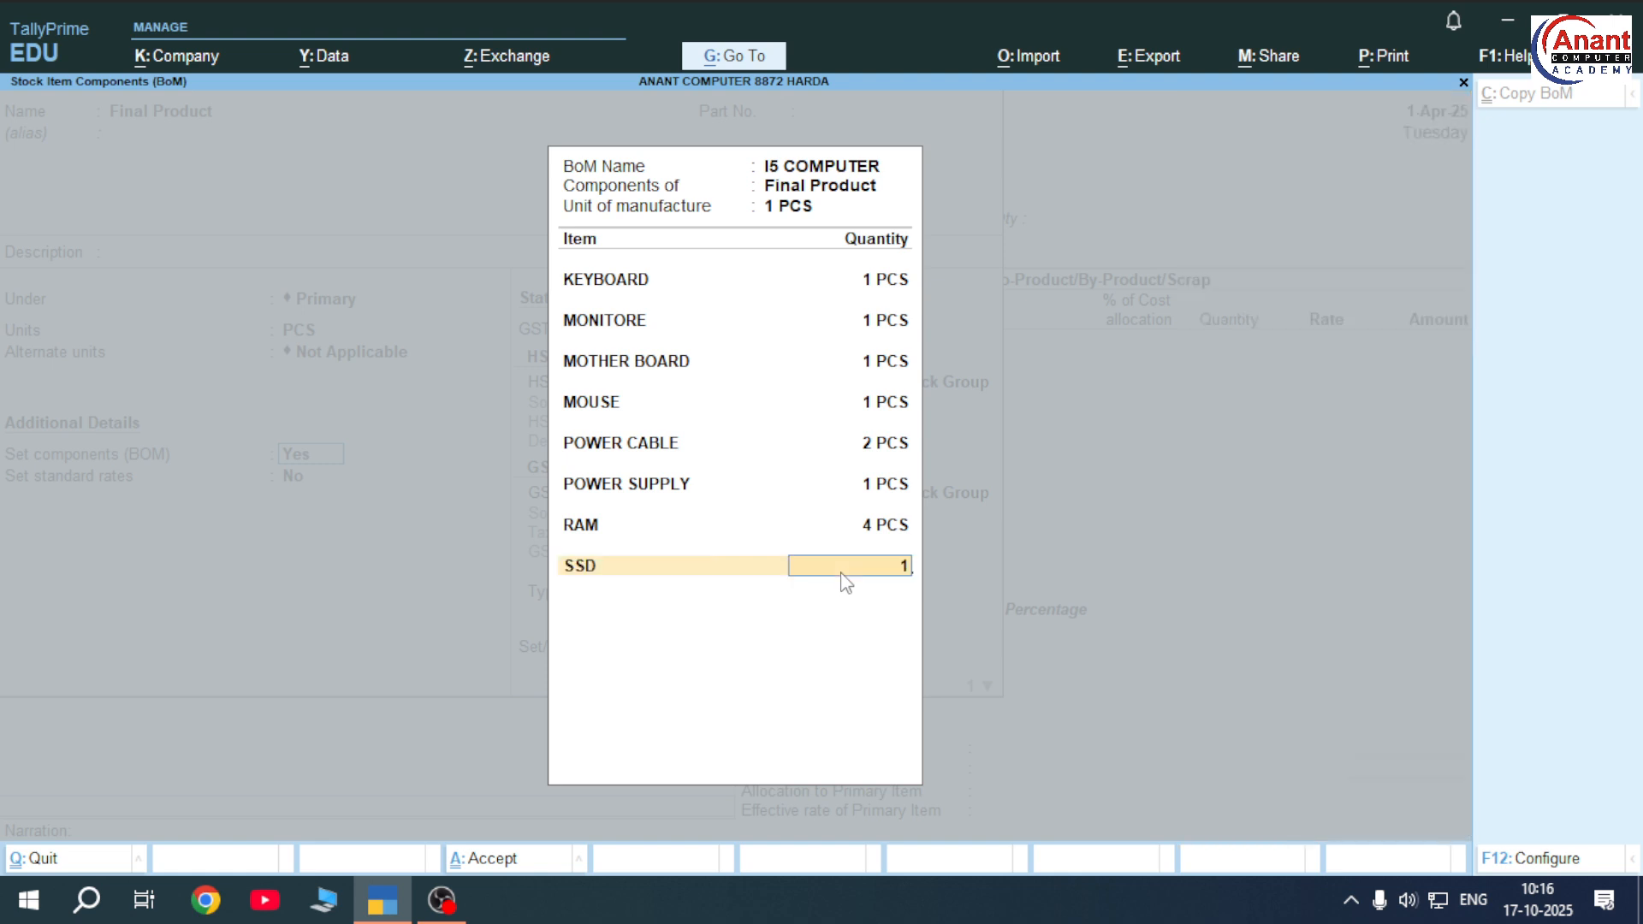
{"action": "key", "text": "Return"}
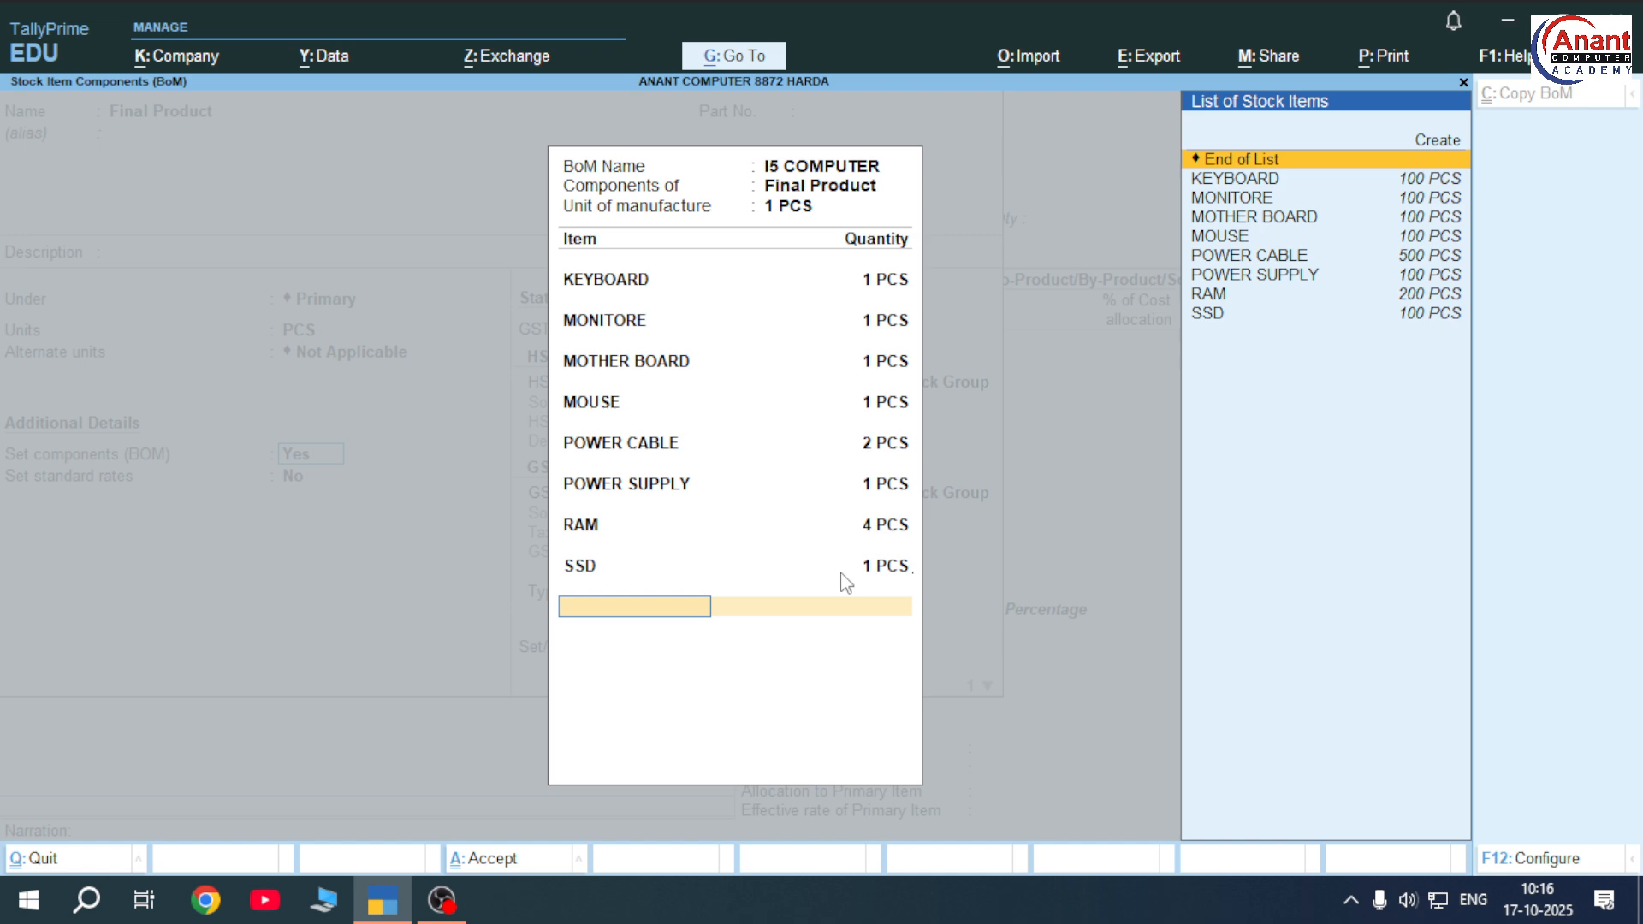
Close the I5 COMPUTER BoM and BOM list, then save Final Product back to the voucher
{"action": "key", "text": "Return"}
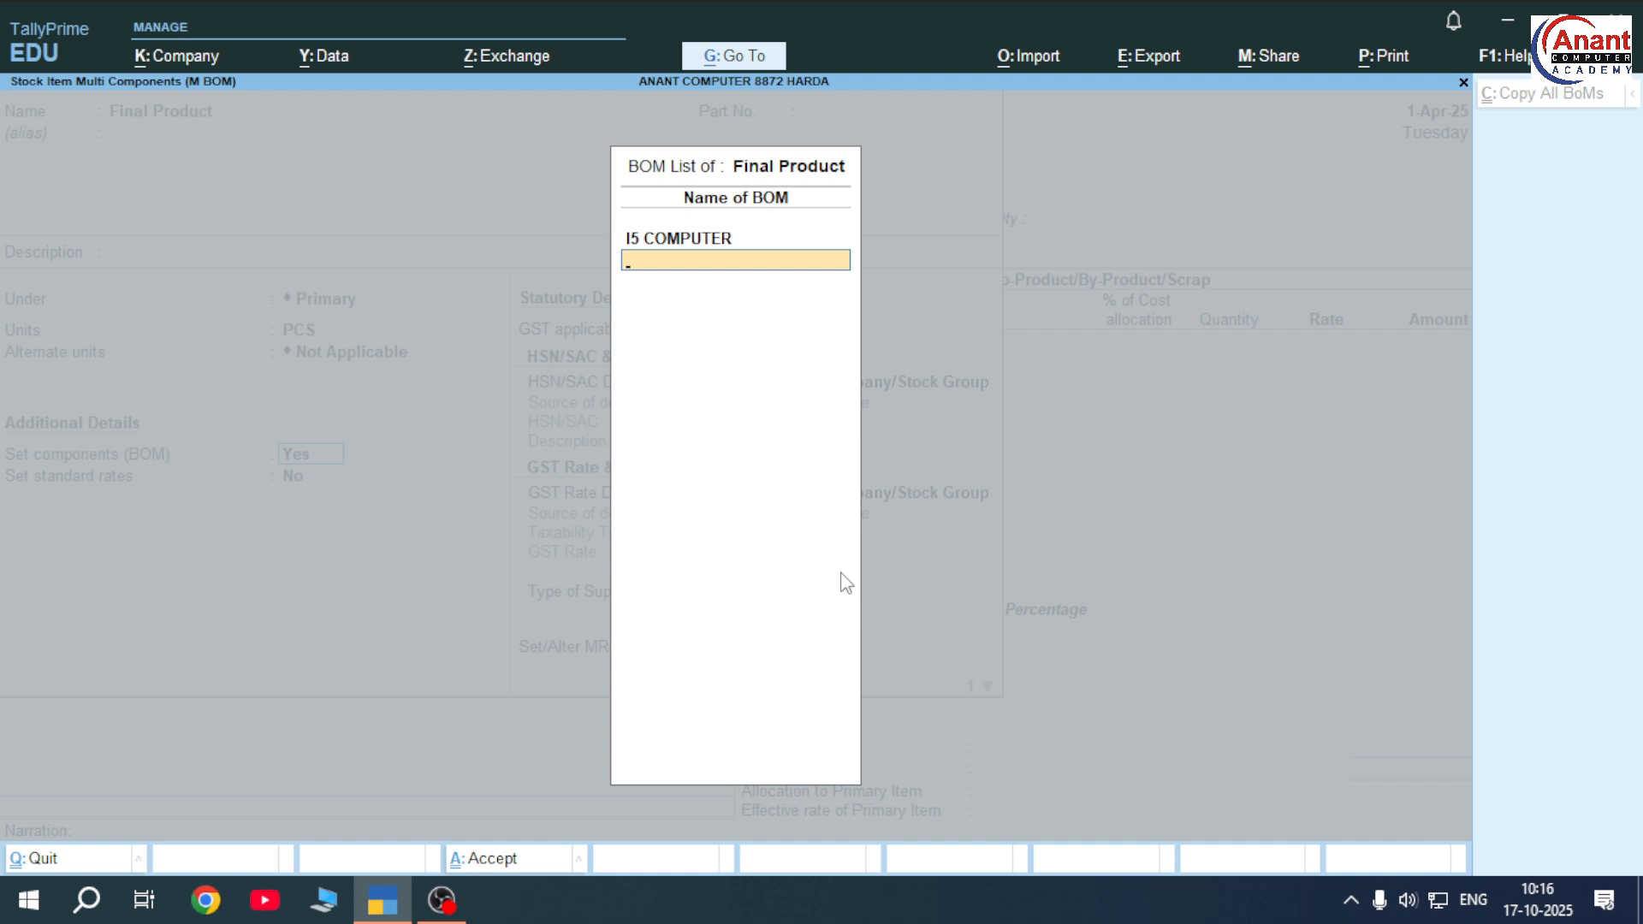
{"action": "key", "text": "Return"}
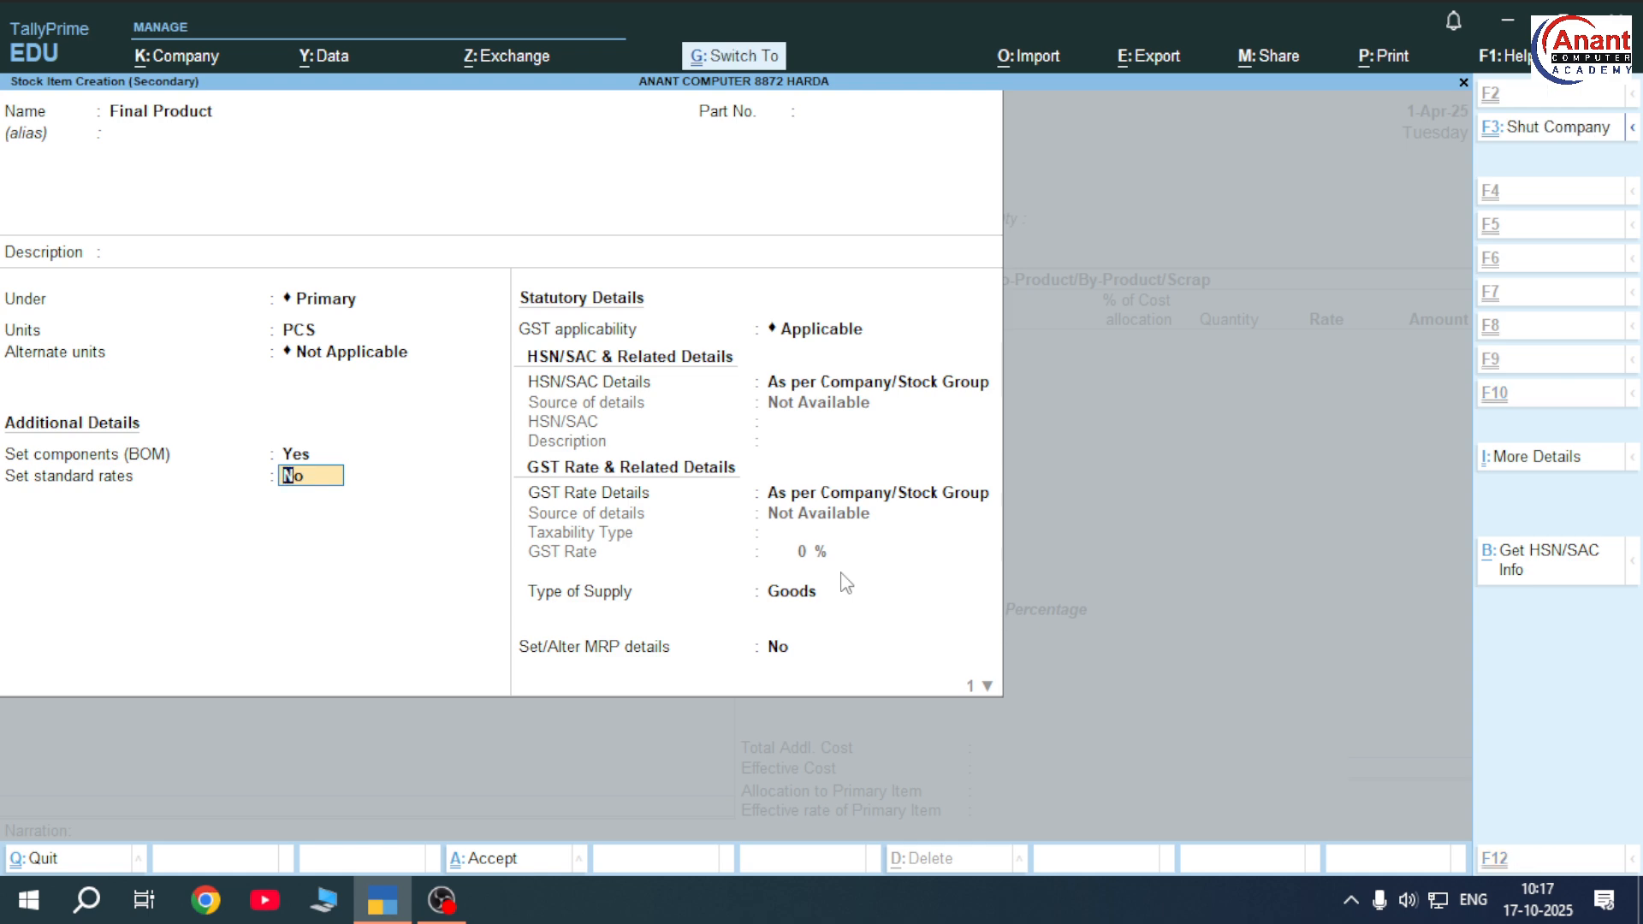
{"action": "key", "text": "Return"}
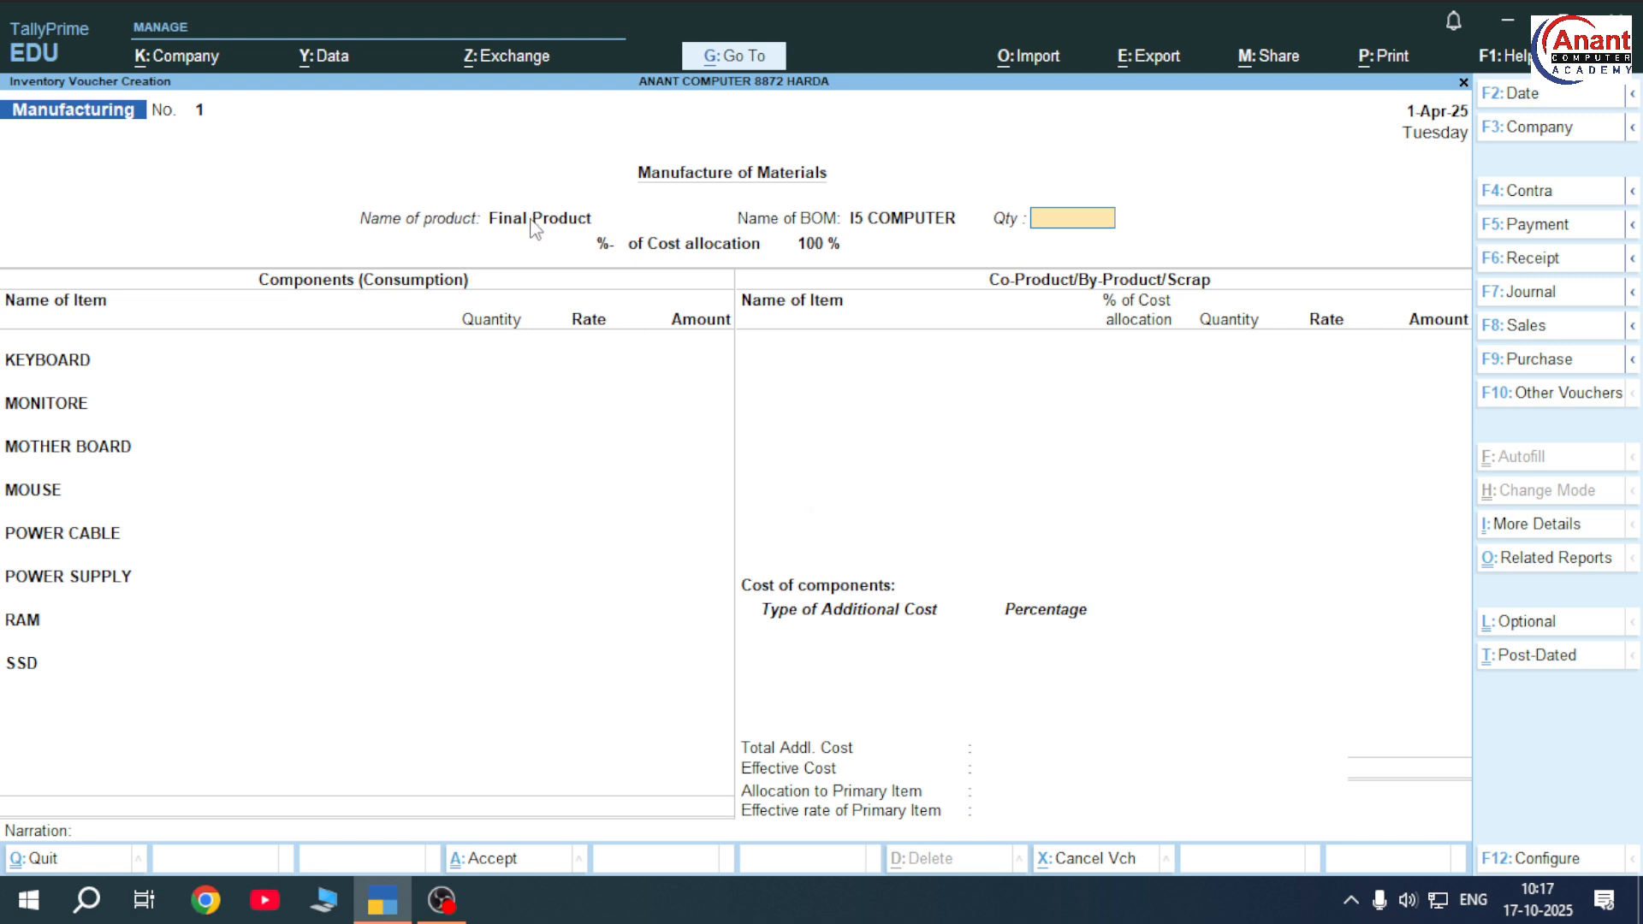
Select the I5 COMPUTER BoM and set the quantity to 5 PCS, costing 49,750.00
{"action": "left_click", "coordinate": [937, 225]}
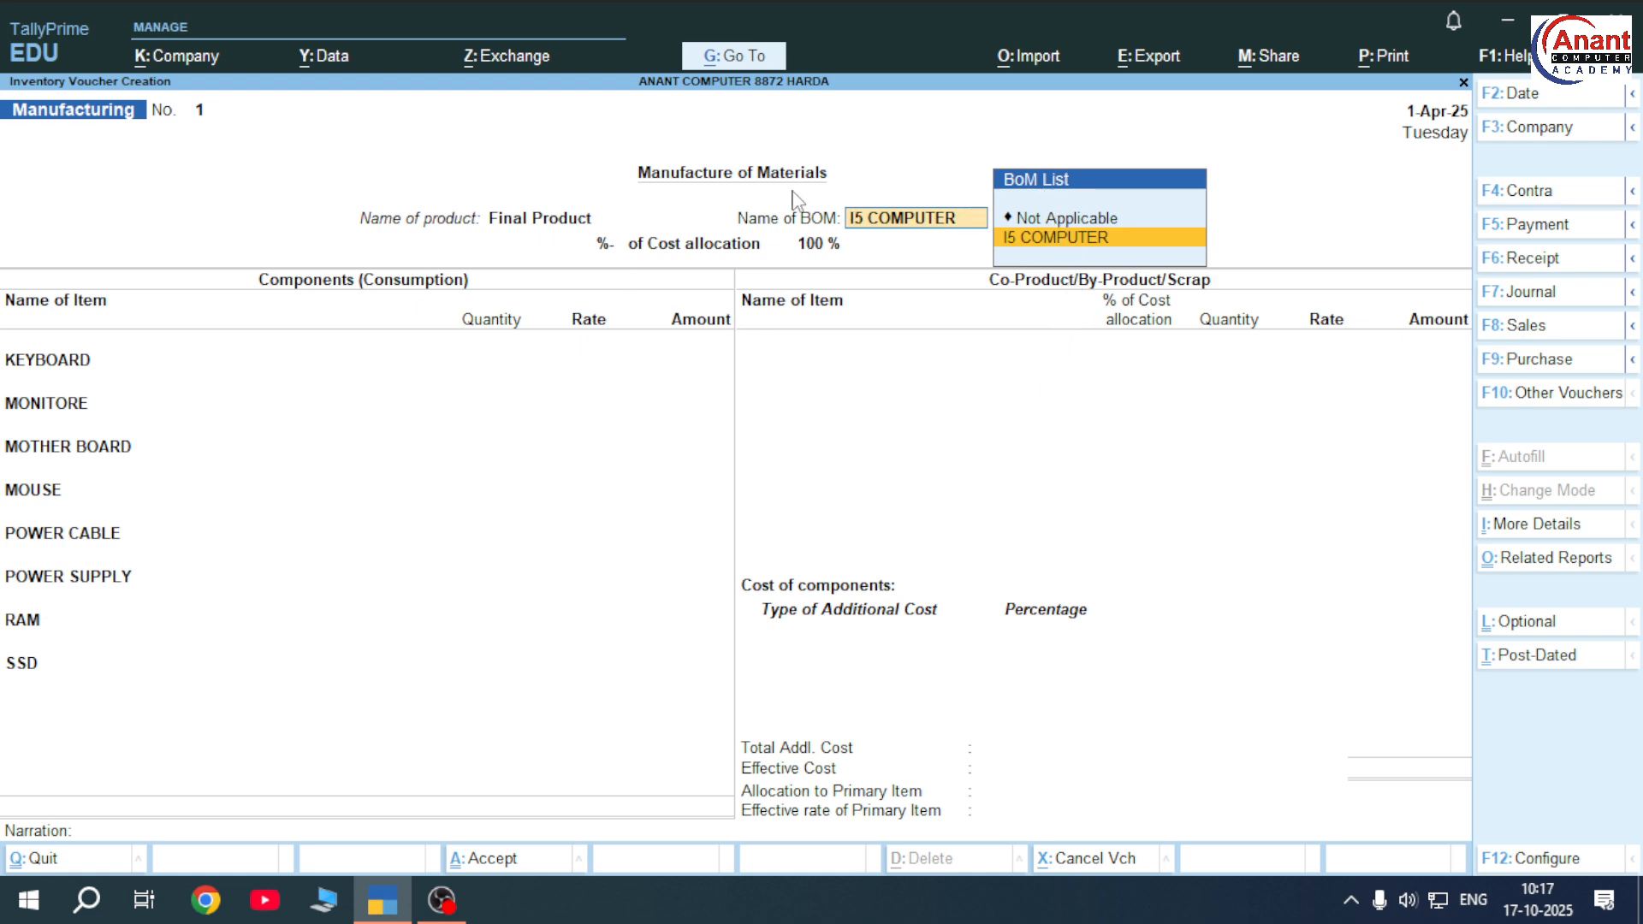
{"action": "left_click", "coordinate": [1108, 240]}
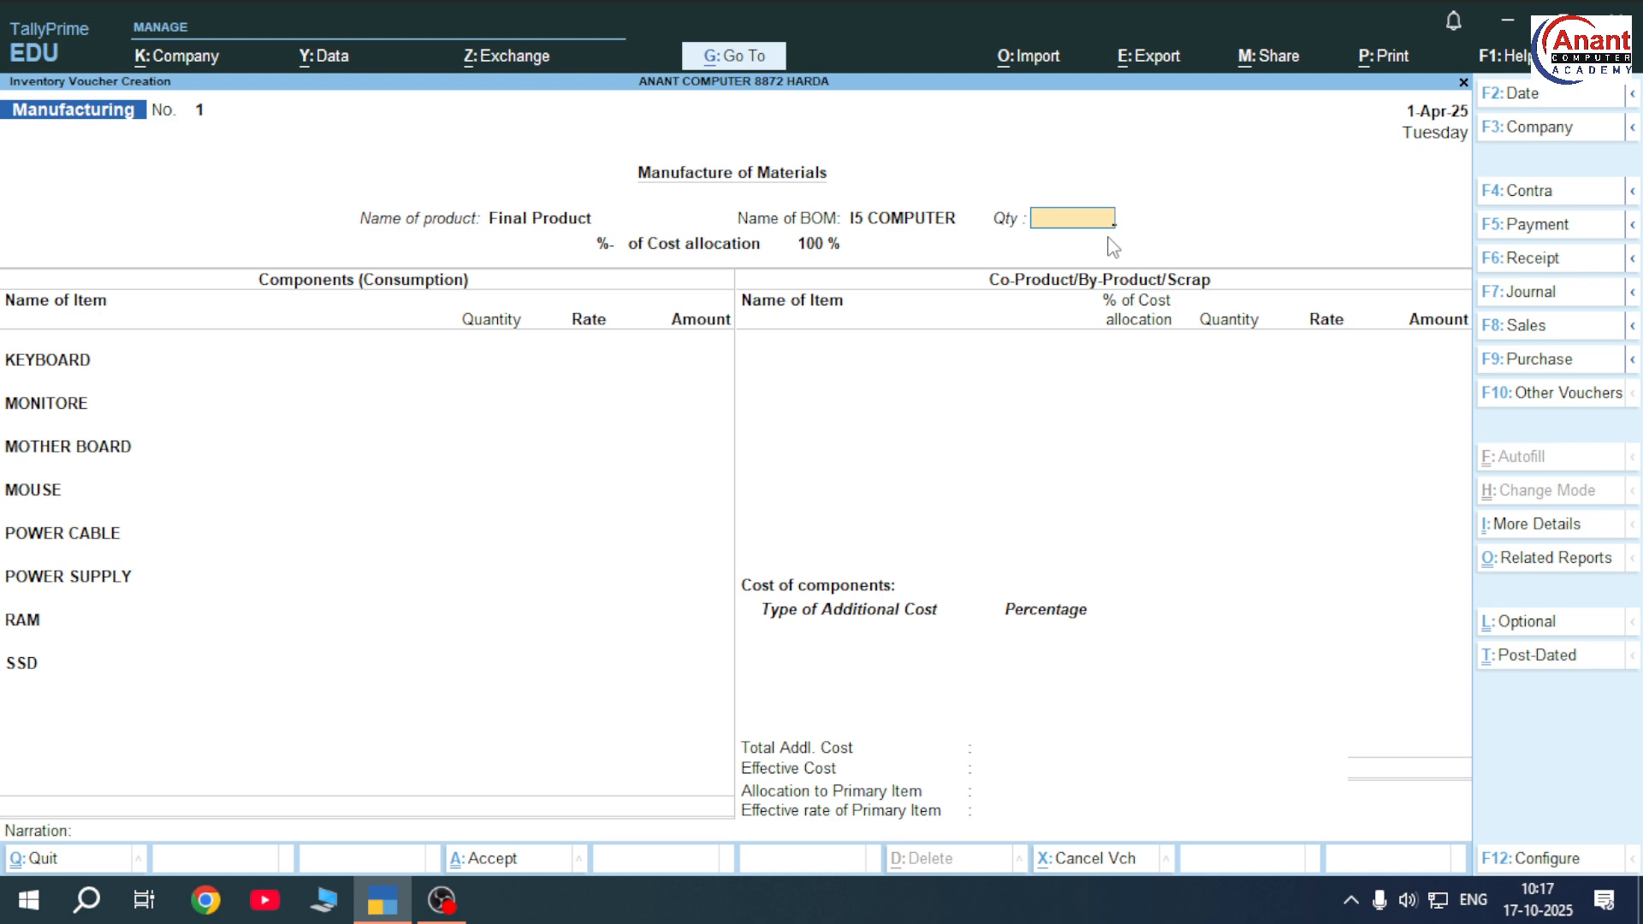
{"action": "type", "text": "1"}
{"action": "key", "text": "Return"}
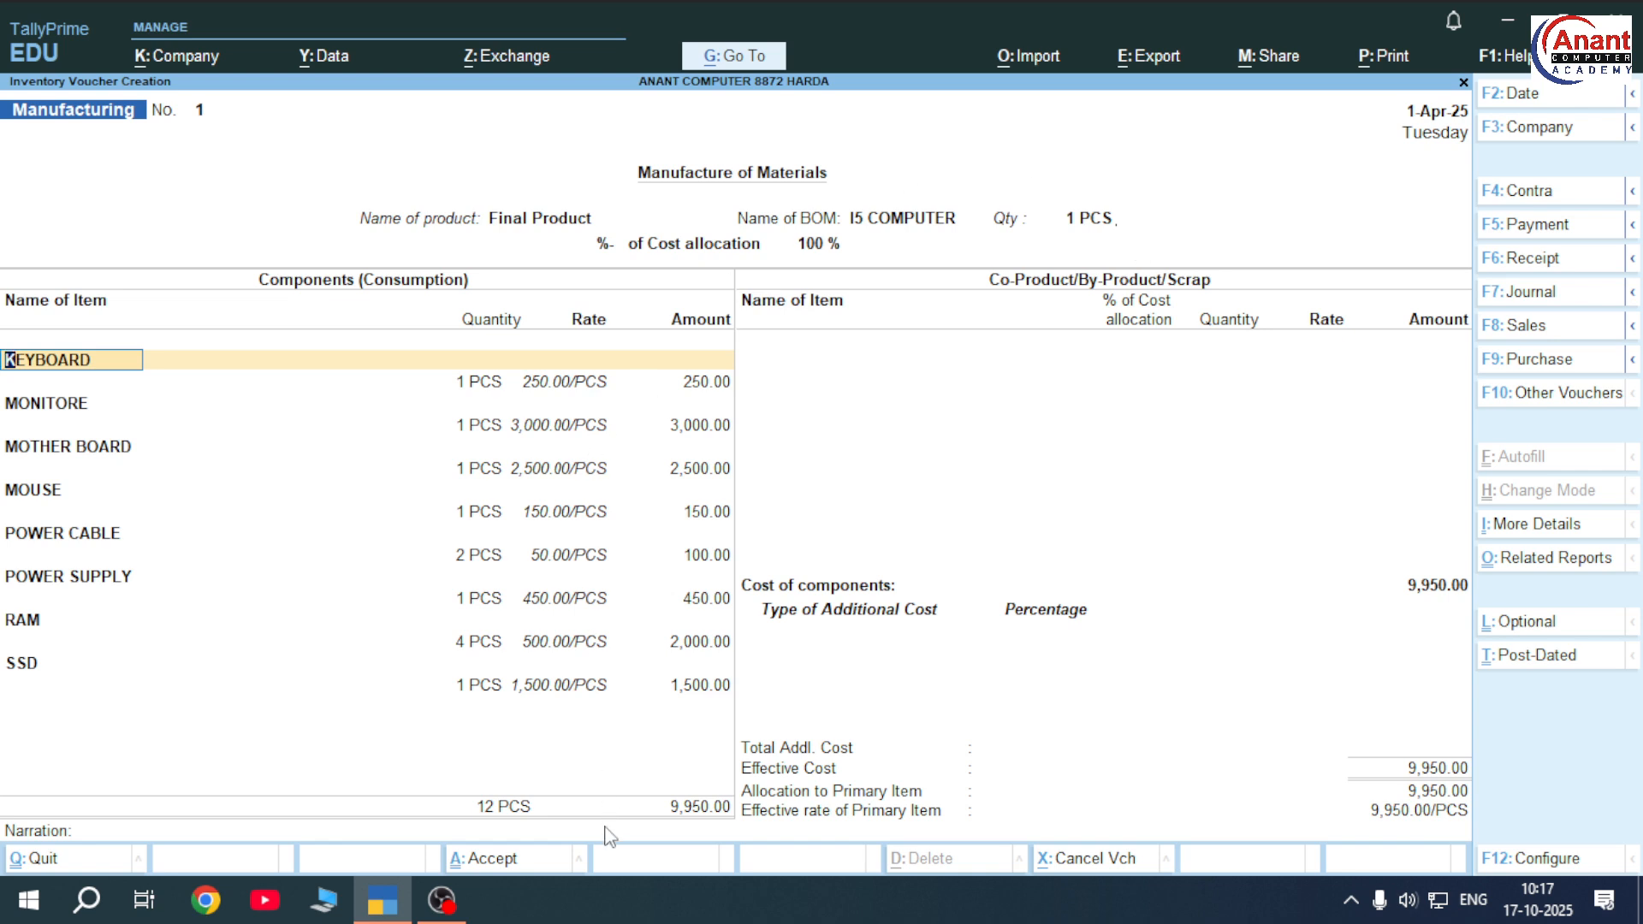
{"action": "left_click", "coordinate": [1091, 221]}
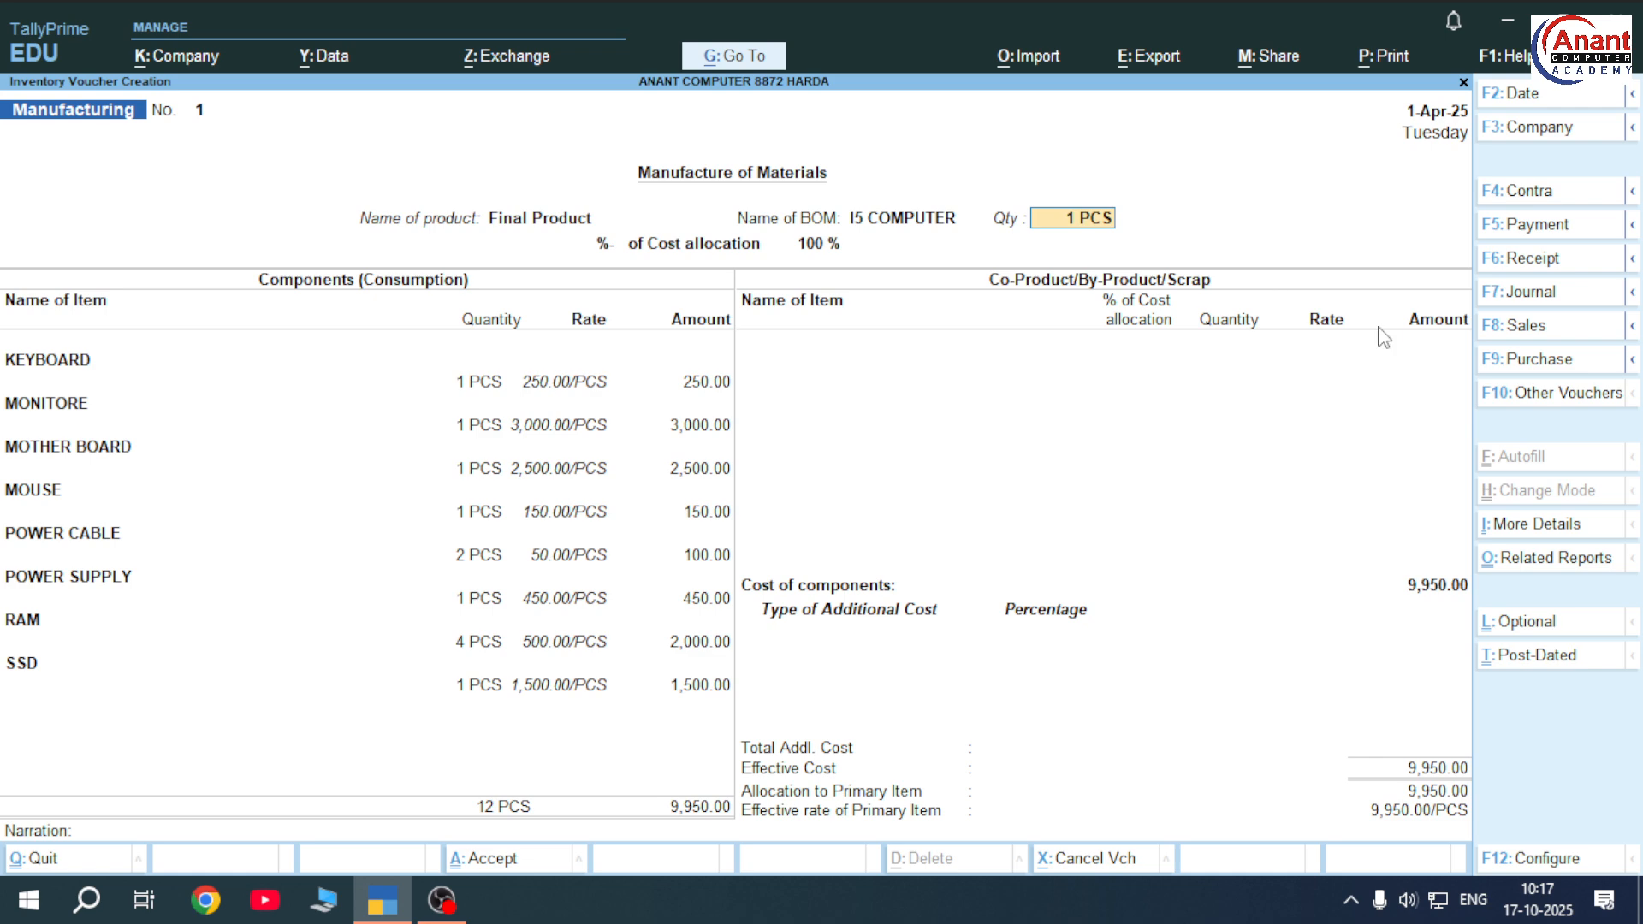
{"action": "key", "text": "BackSpace"}
{"action": "key", "text": "Return"}
{"action": "type", "text": "5"}
{"action": "key", "text": "Return"}
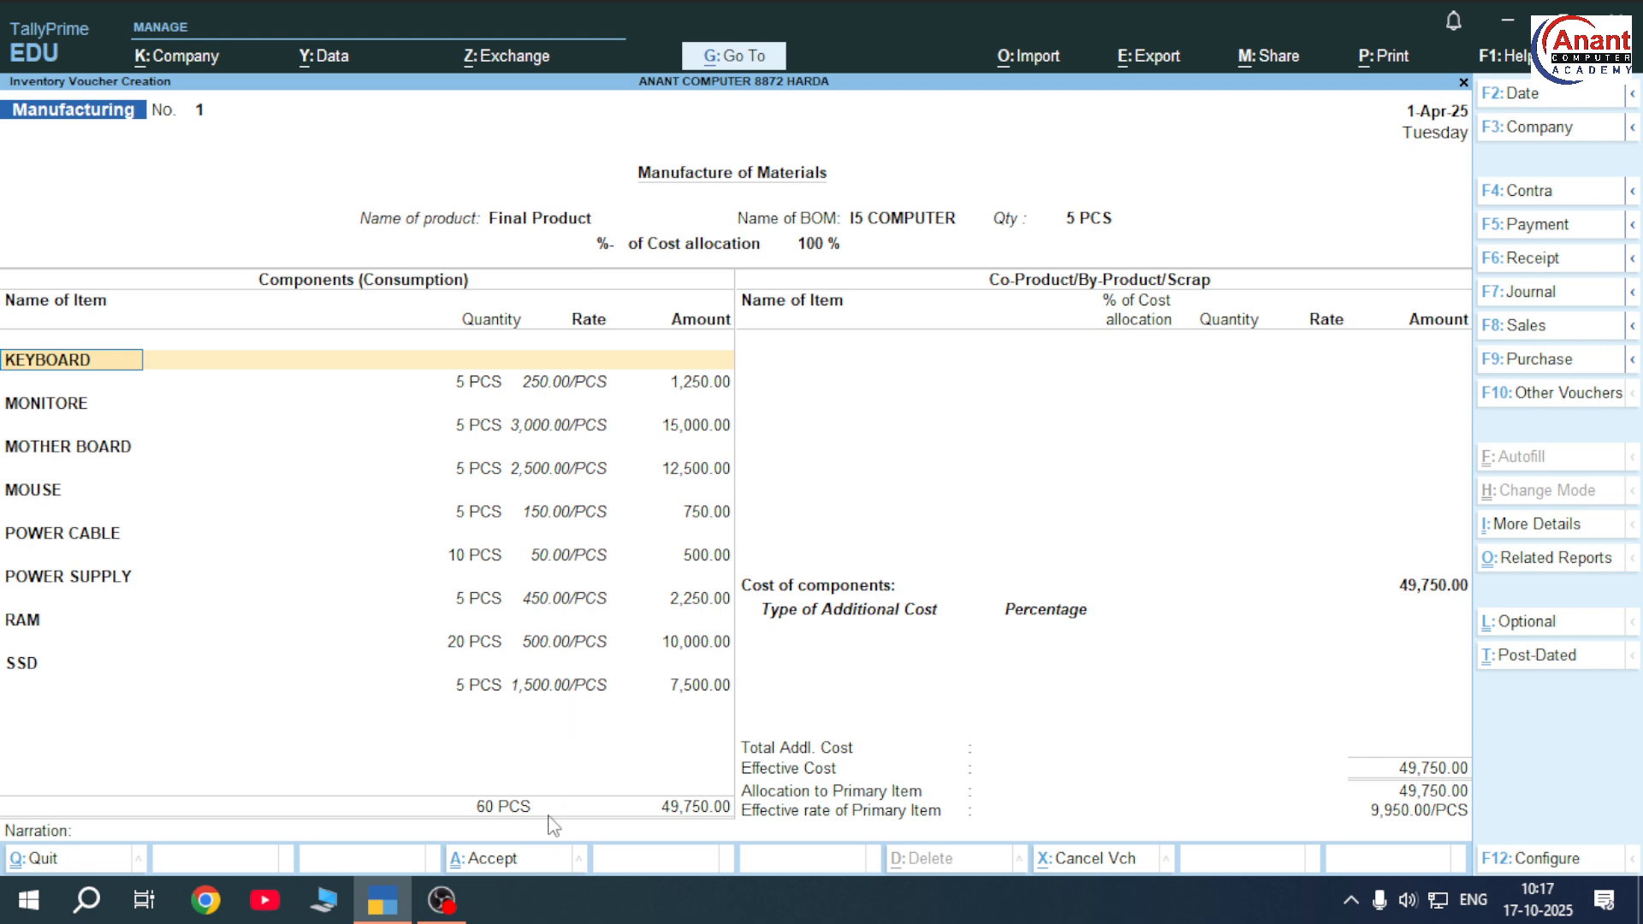
Accept the KEYBOARD through SSD component lines unchanged and return to the co-product entry
{"action": "key", "text": "Return"}
{"action": "key", "text": "Return"}
{"action": "key", "text": "Return"}
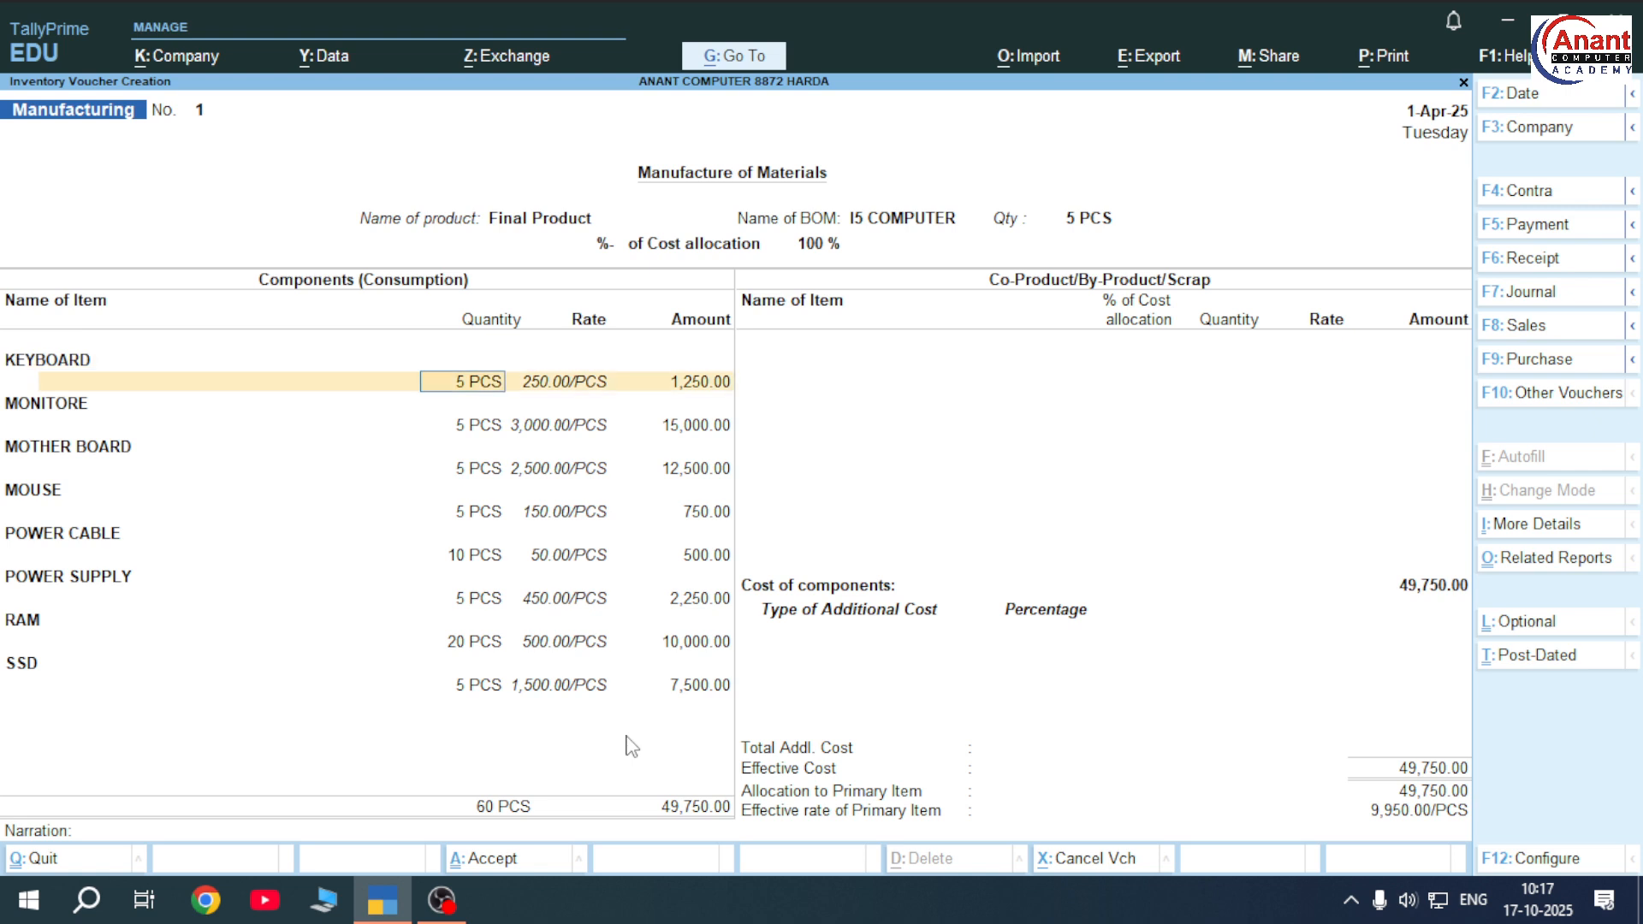
{"action": "key", "text": "Return"}
{"action": "key", "text": "Return"}
{"action": "key", "text": "Return"}
{"action": "key", "text": "Return"}
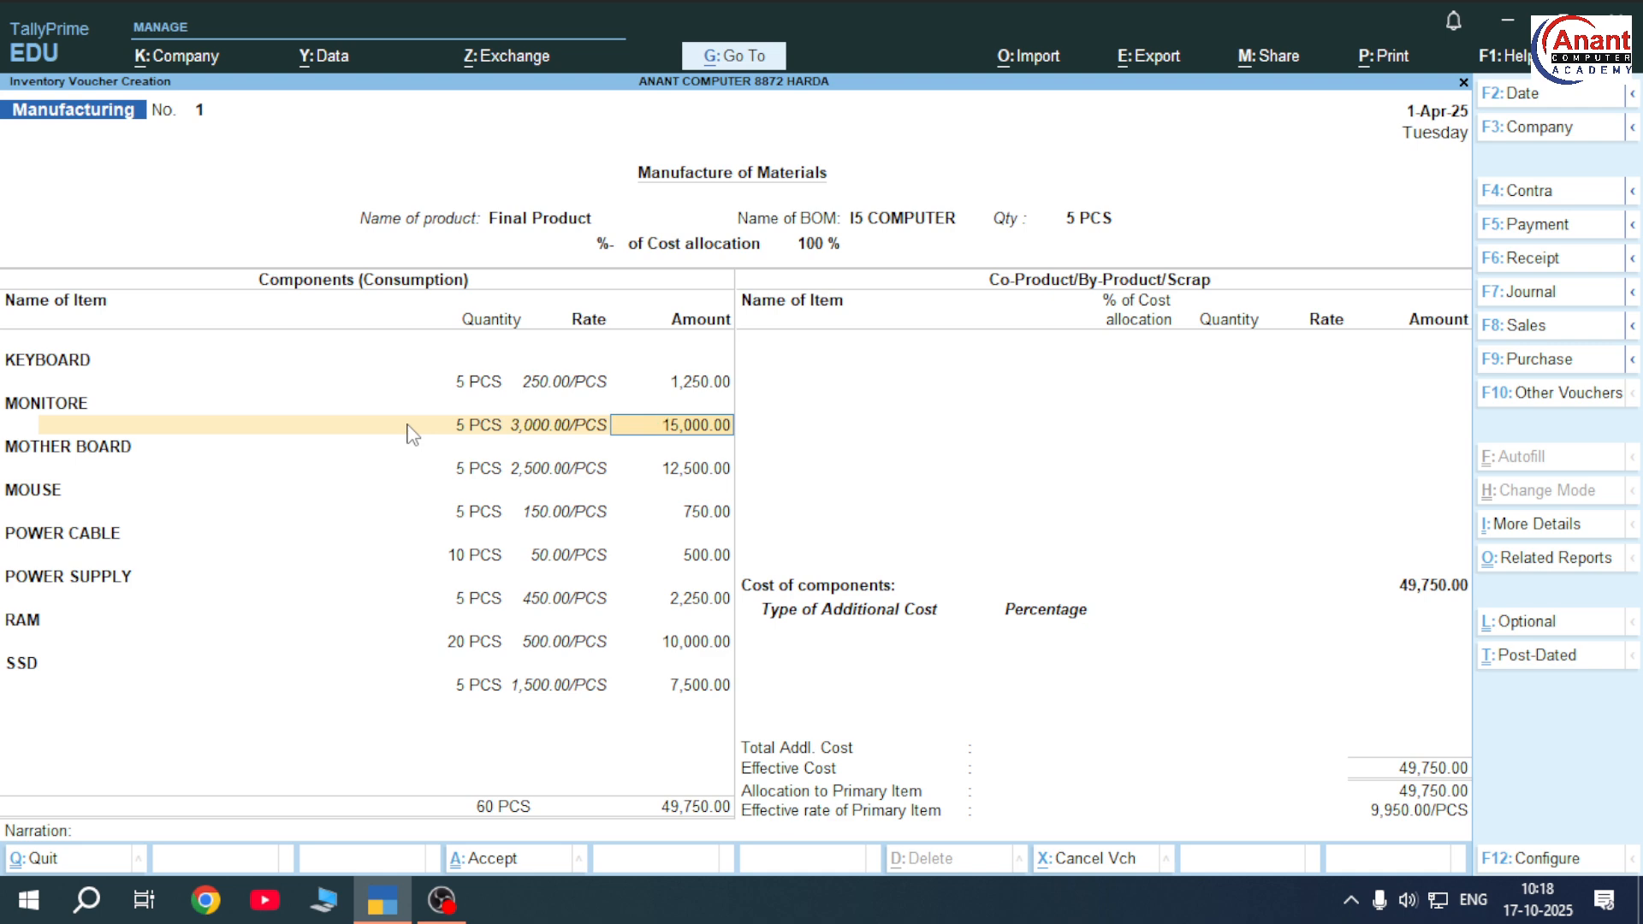
{"action": "key", "text": "Return"}
{"action": "key", "text": "Return"}
{"action": "key", "text": "Return"}
{"action": "key", "text": "Return"}
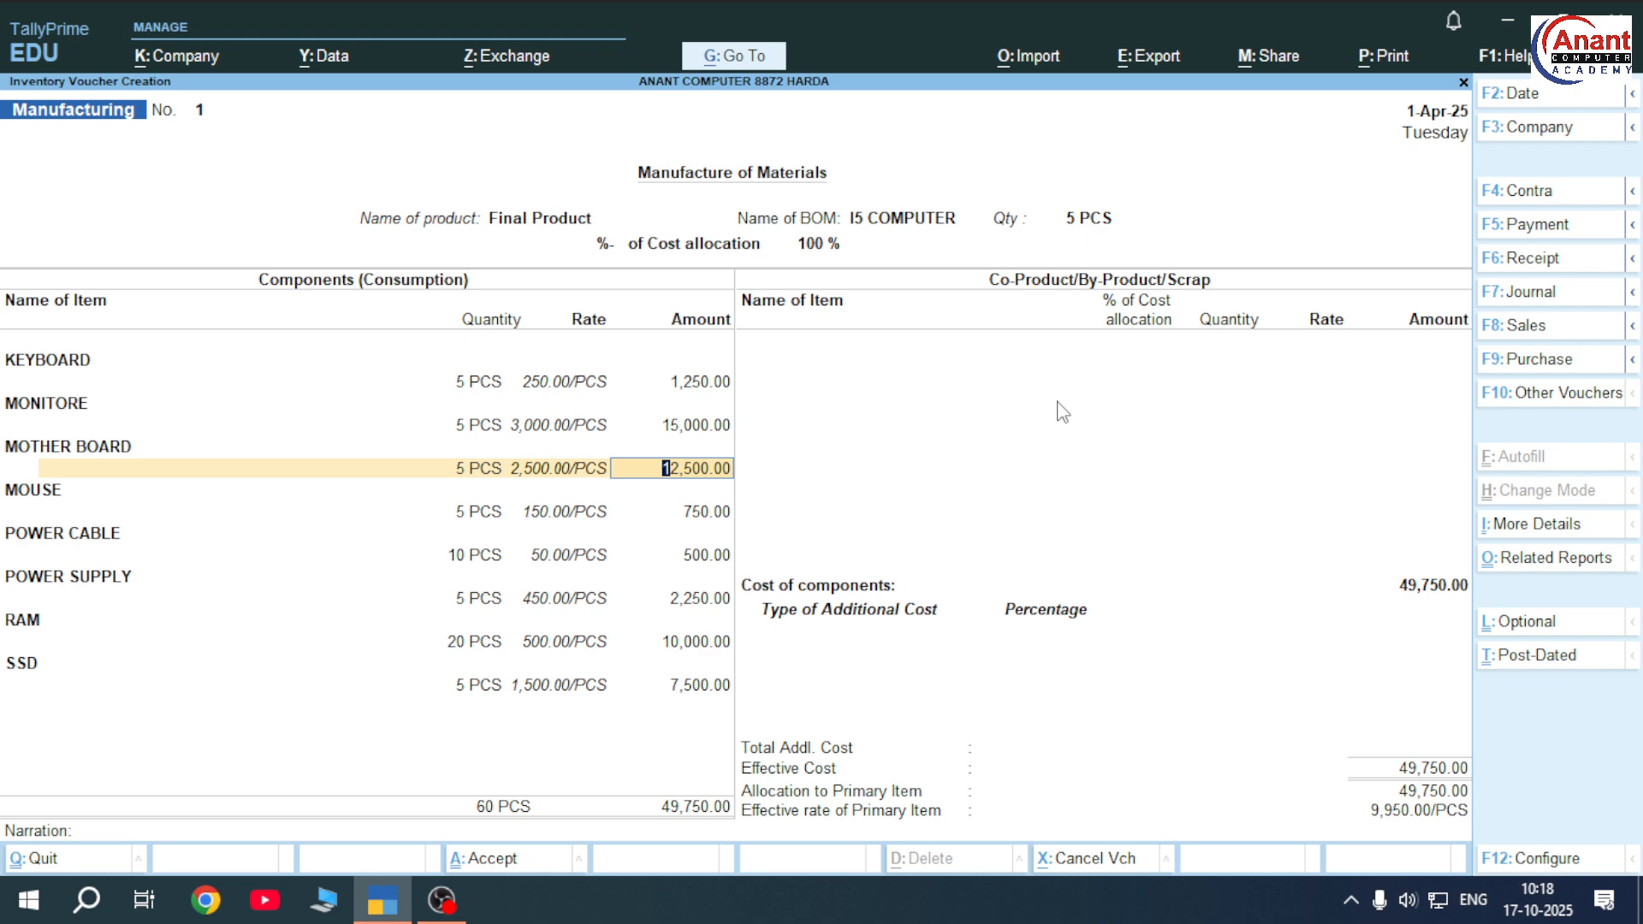
{"action": "key", "text": "Return"}
{"action": "key", "text": "Return"}
{"action": "key", "text": "Return"}
{"action": "key", "text": "Return"}
{"action": "key", "text": "Return"}
{"action": "key", "text": "Return"}
{"action": "key", "text": "Return"}
{"action": "key", "text": "Return"}
{"action": "key", "text": "Return"}
{"action": "key", "text": "Return"}
{"action": "key", "text": "Return"}
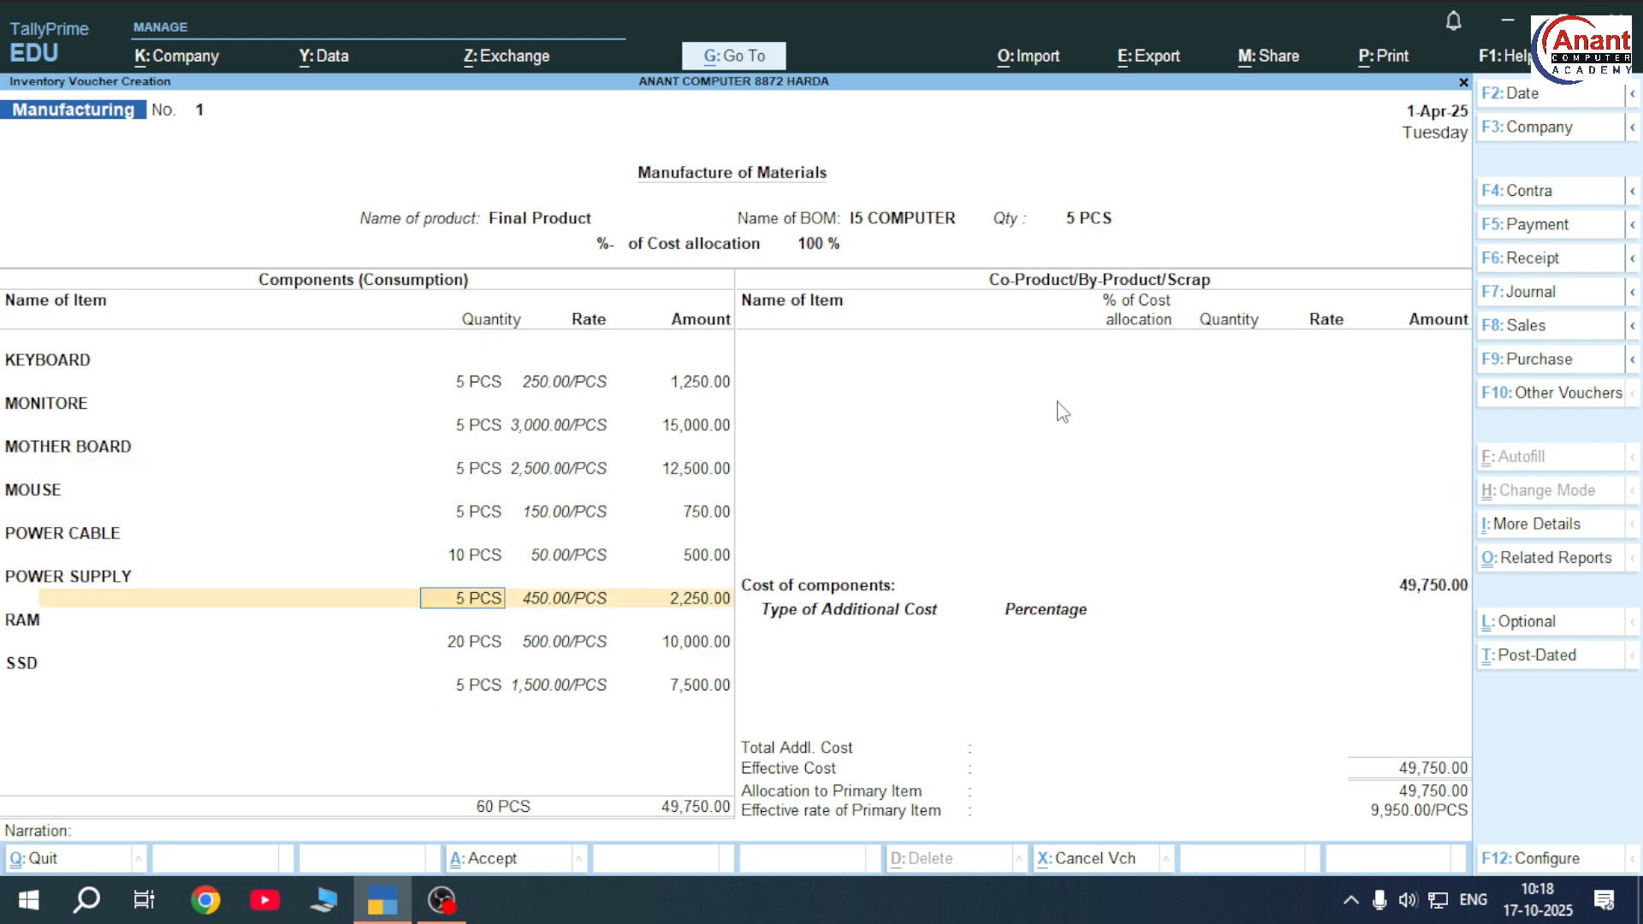
{"action": "key", "text": "Return"}
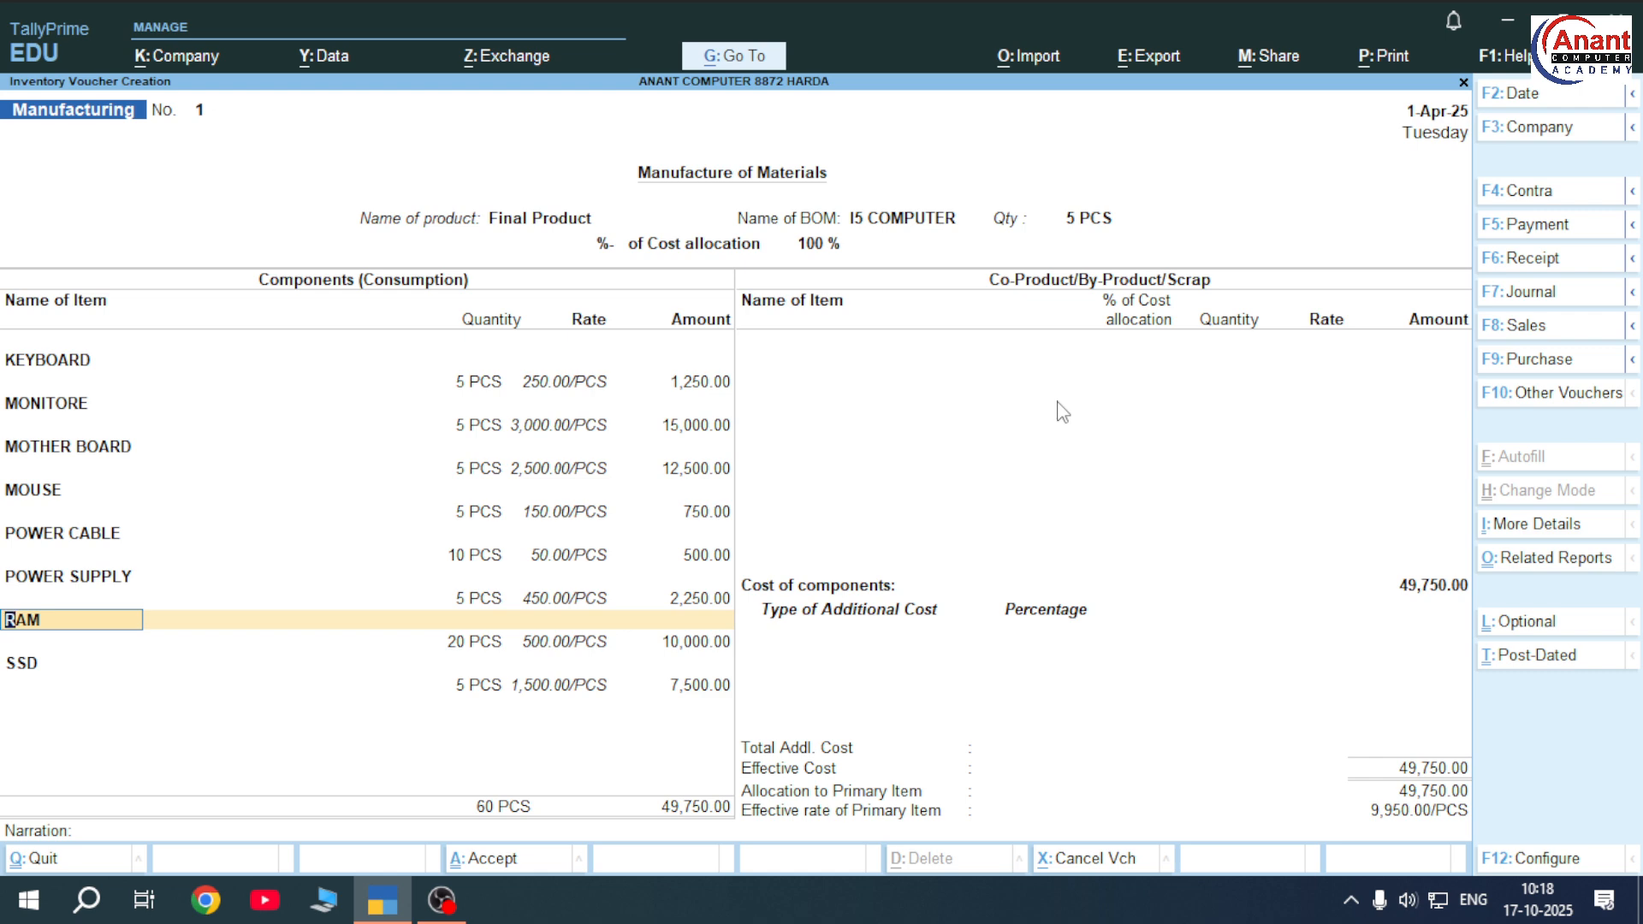
{"action": "key", "text": "Return"}
{"action": "key", "text": "Return"}
{"action": "key", "text": "Return"}
{"action": "key", "text": "Return"}
{"action": "key", "text": "Return"}
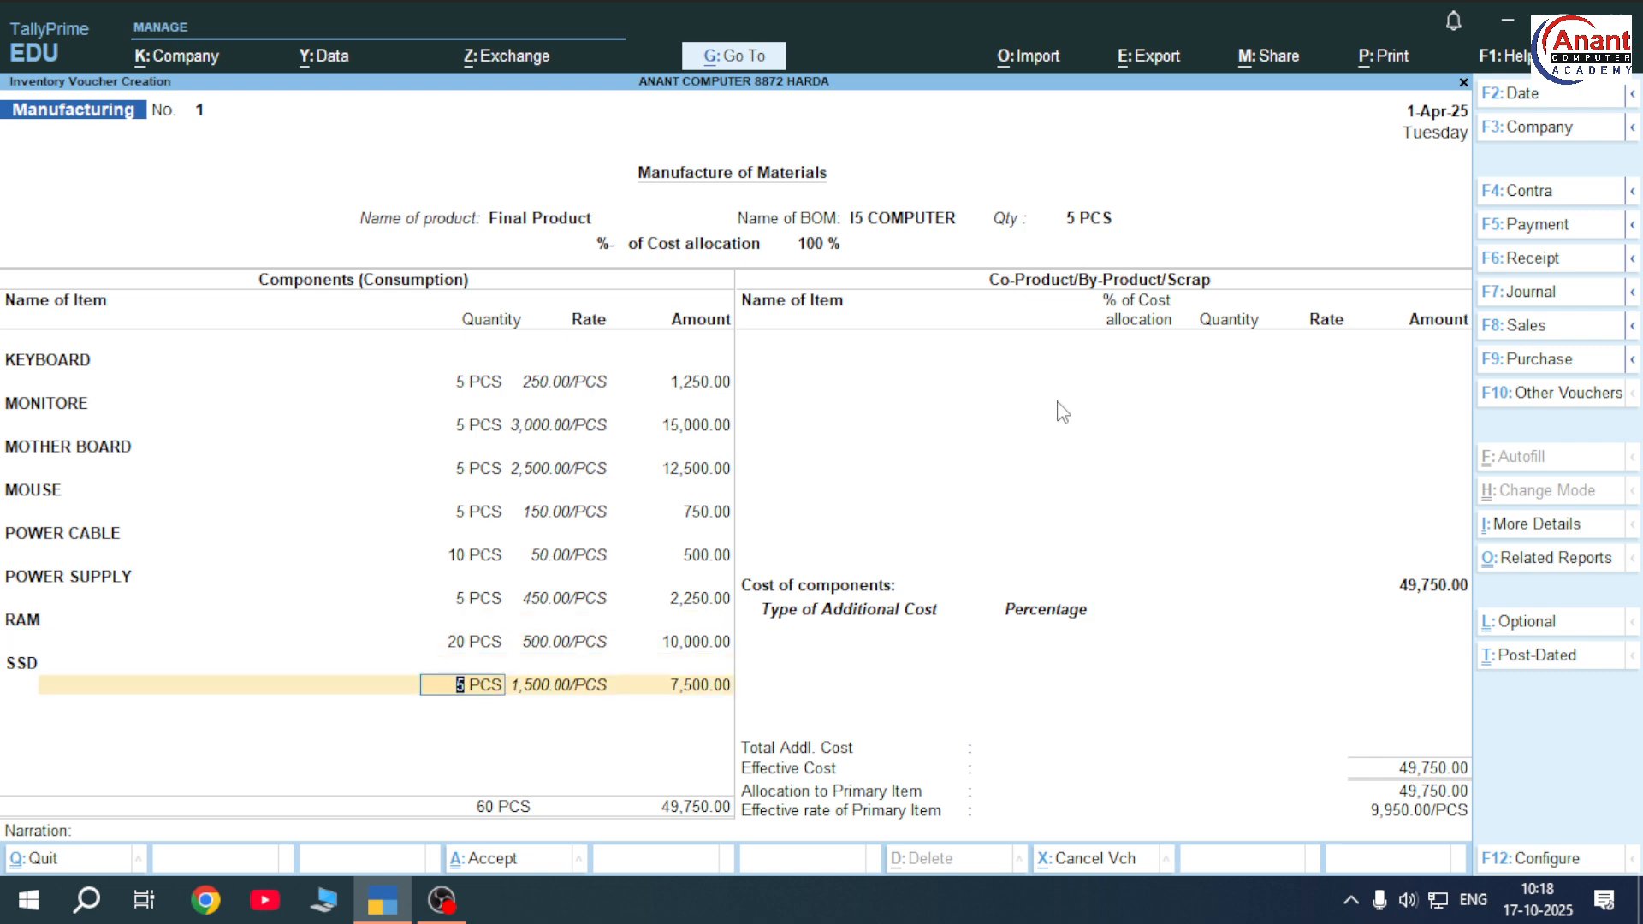
{"action": "key", "text": "Return"}
{"action": "key", "text": "Return"}
{"action": "key", "text": "Return"}
{"action": "key", "text": "Return"}
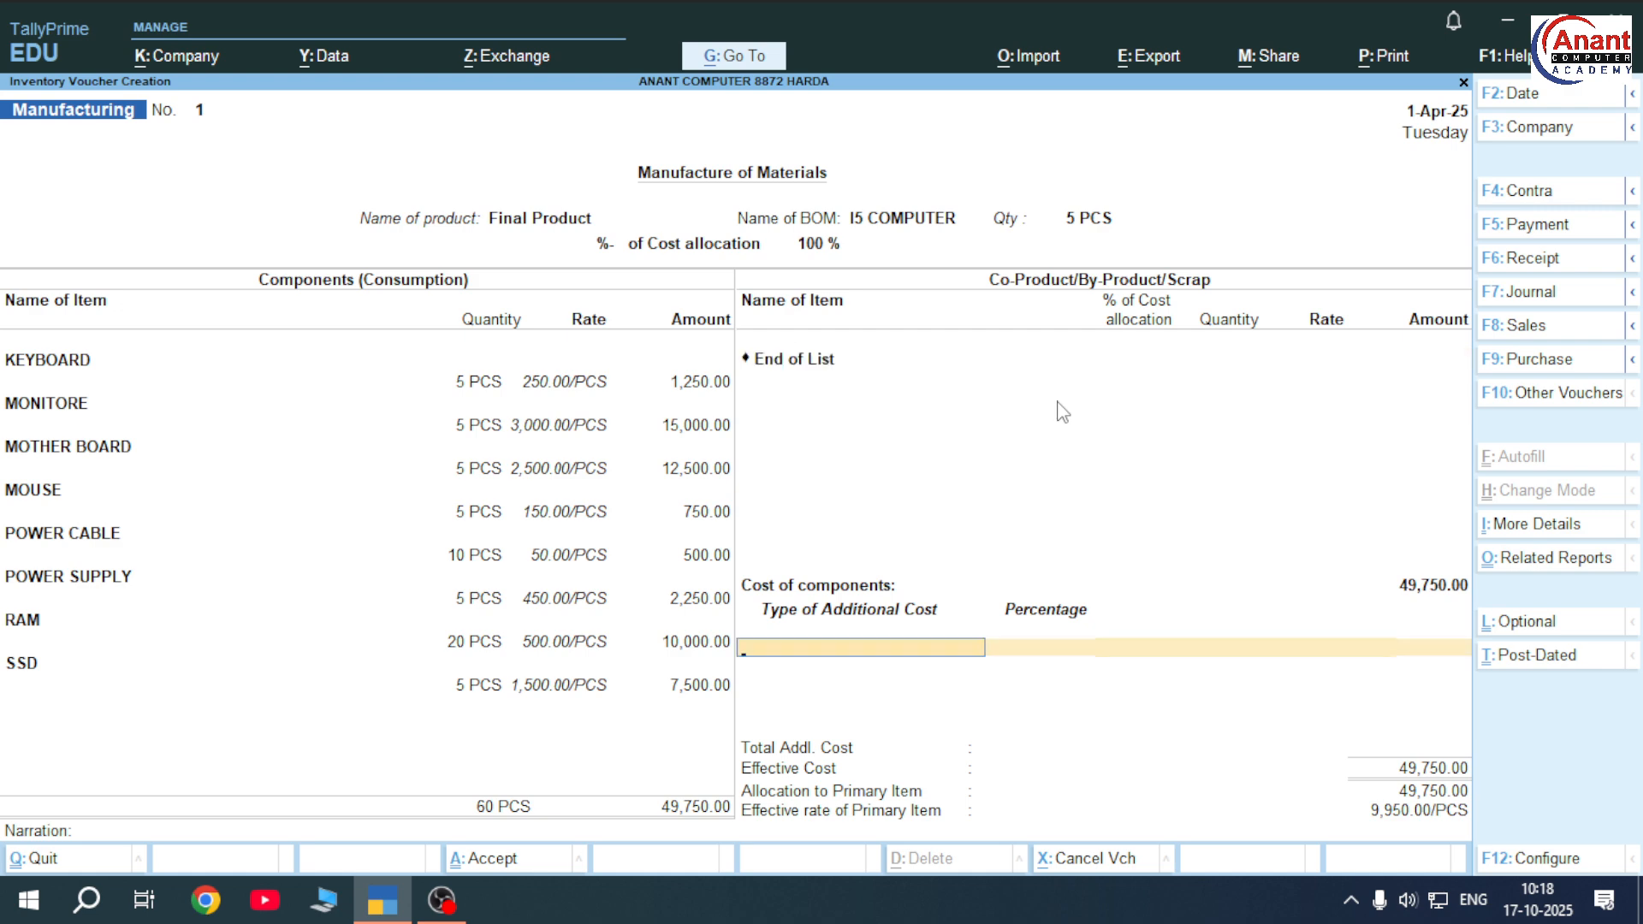
{"action": "key", "text": "BackSpace"}
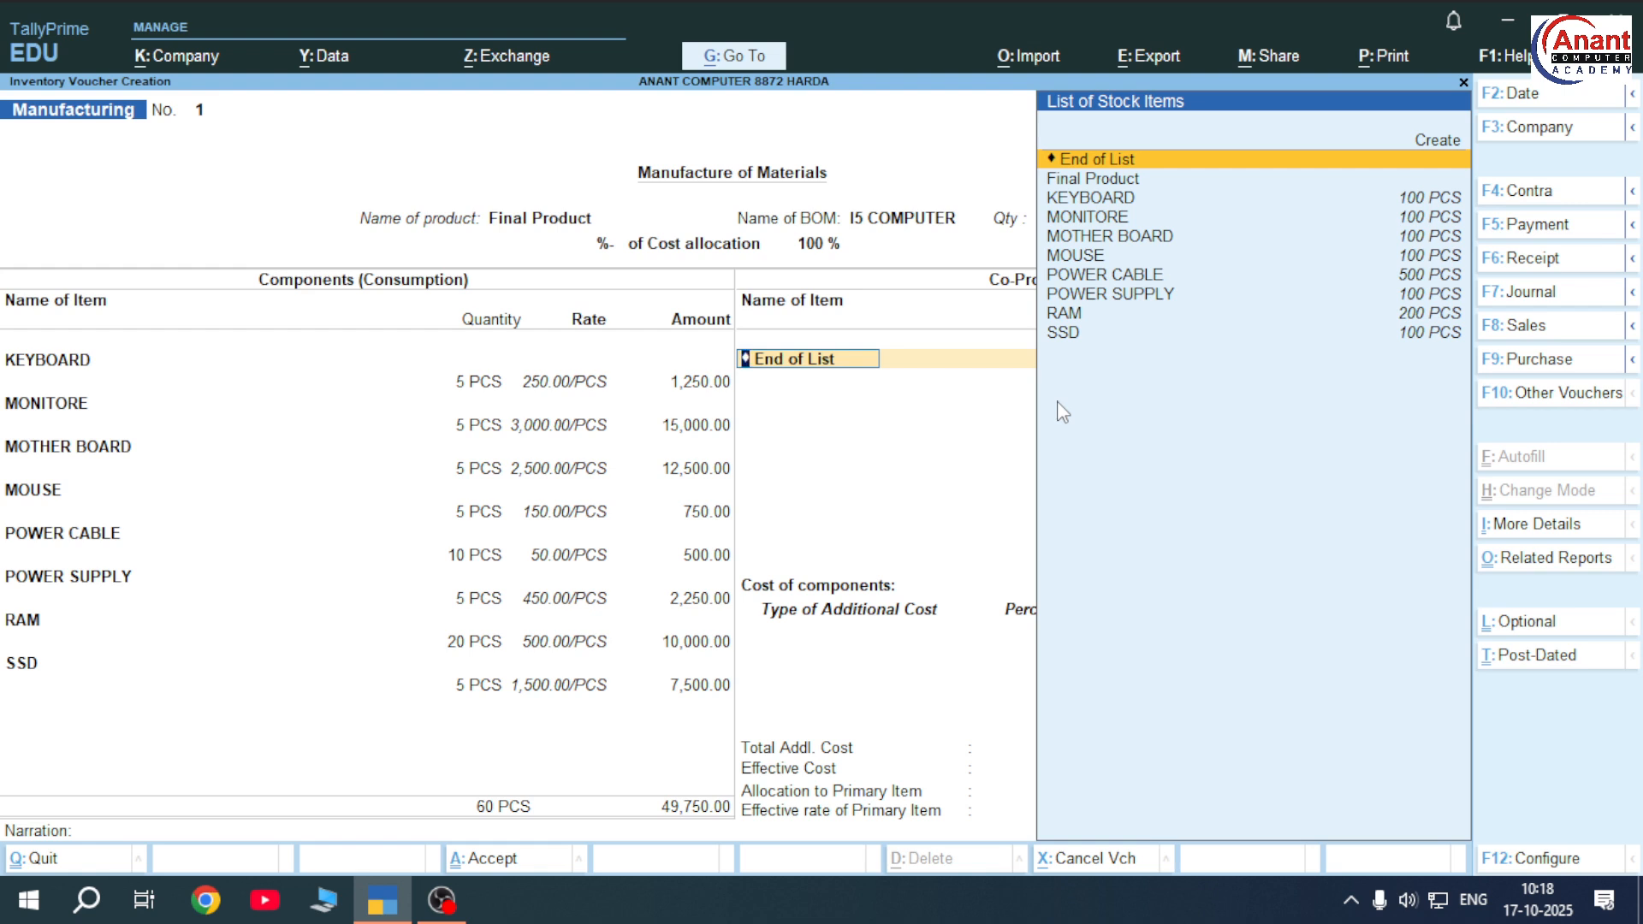
Leave co-products empty and create a LEVERCHARGE ledger under Indirect Expenses
{"action": "key", "text": "Return"}
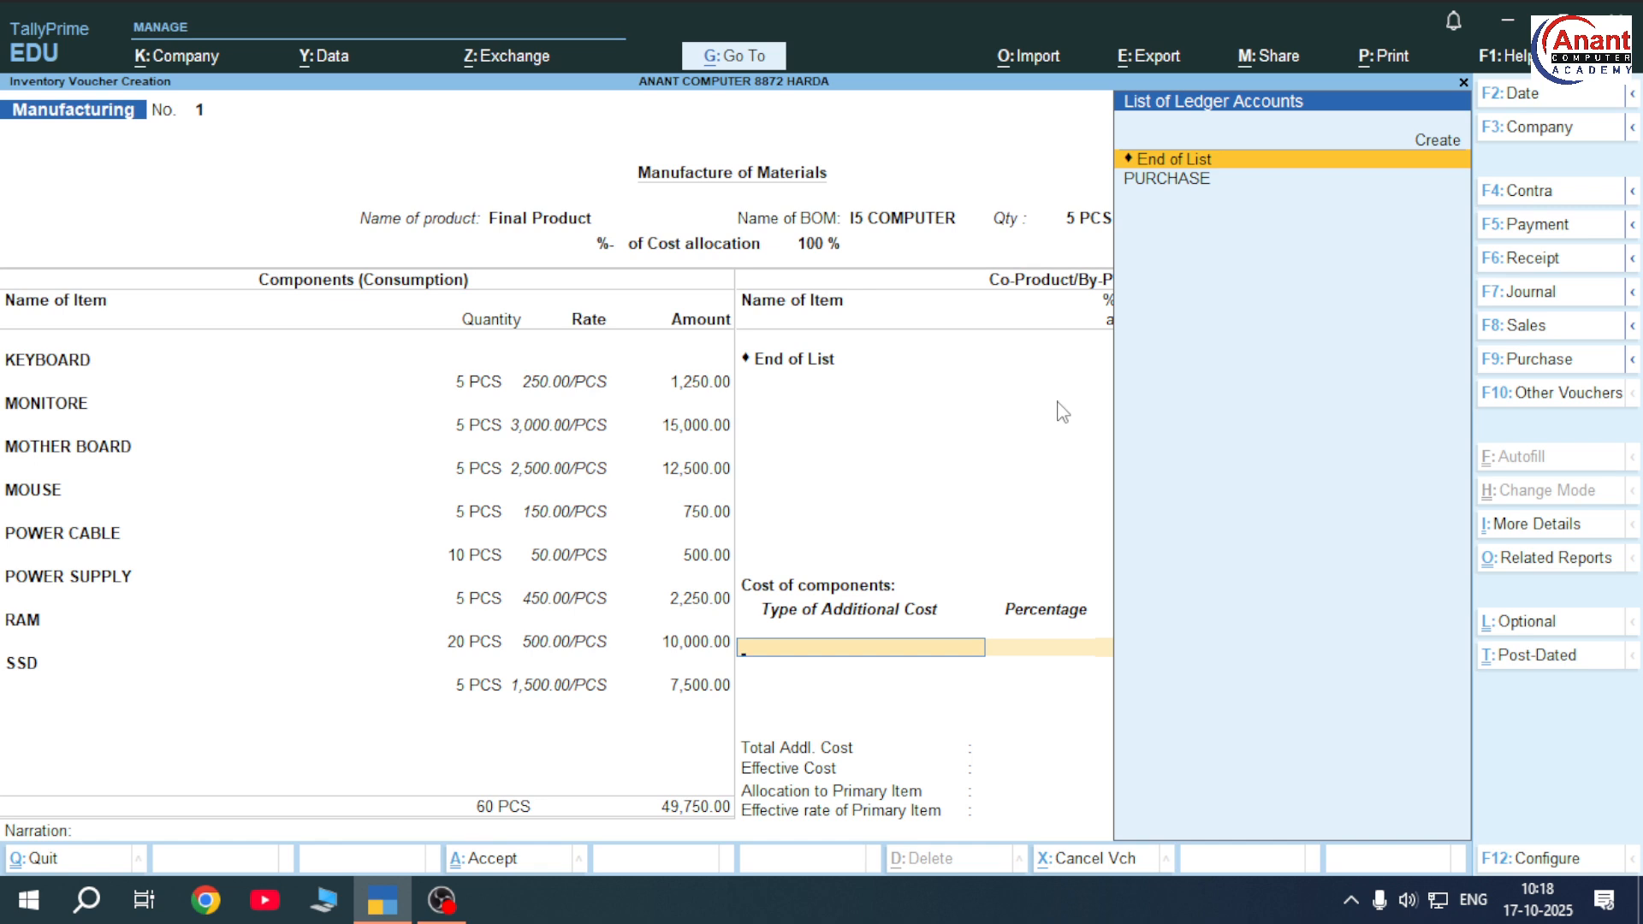
{"action": "key", "text": "Up"}
{"action": "key", "text": "Return"}
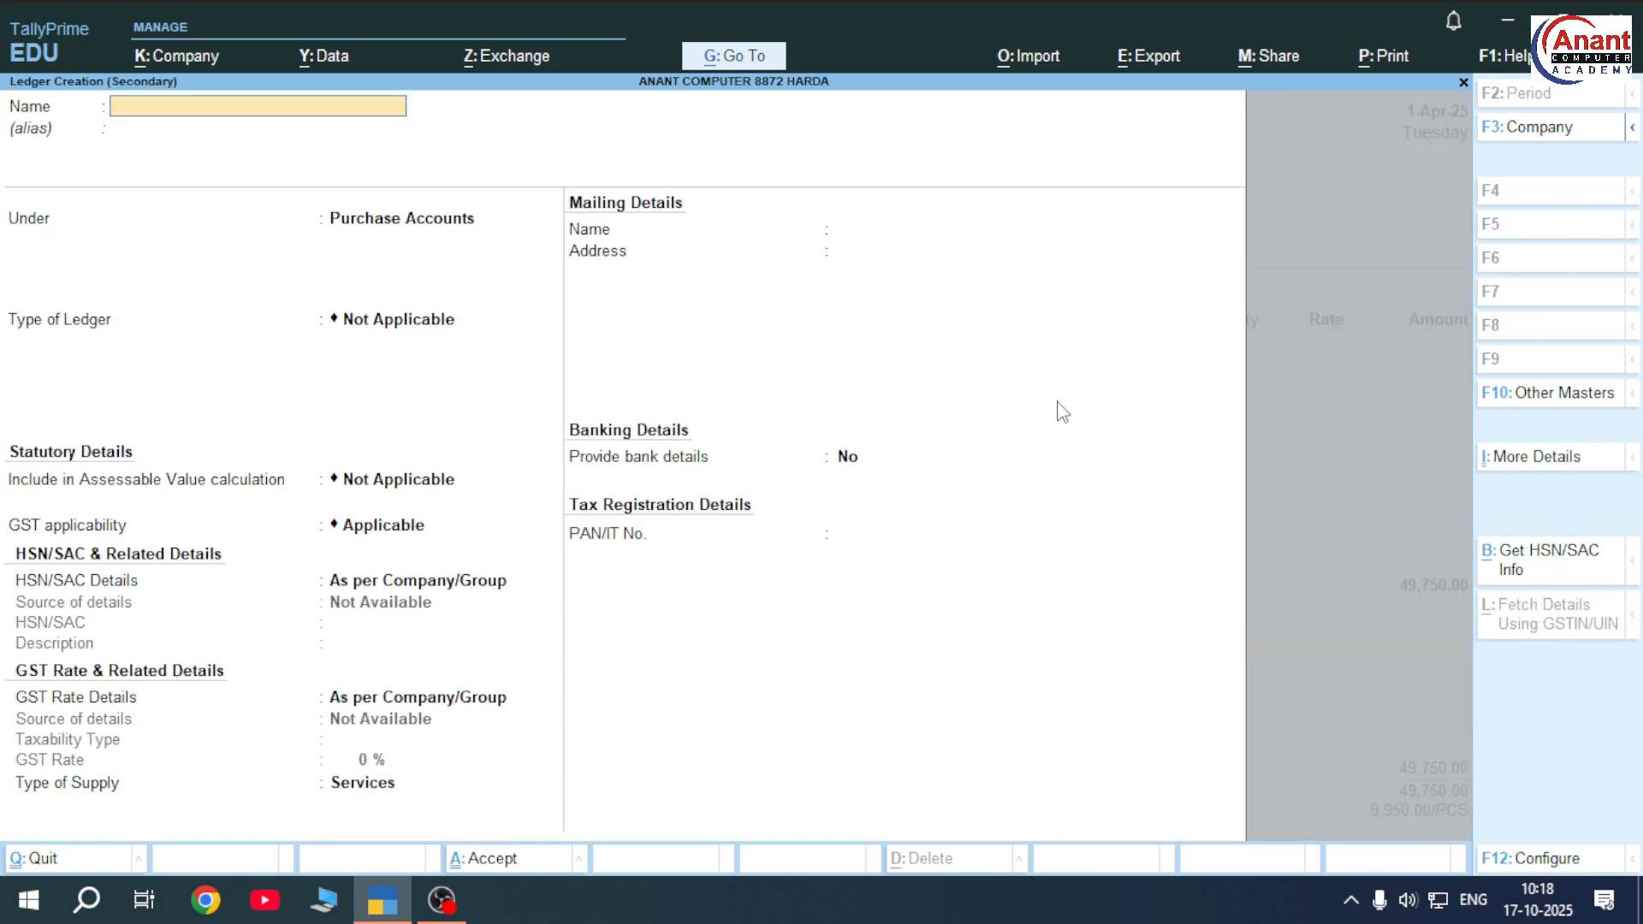
{"action": "type", "text": "LEVERCHARGE"}
{"action": "key", "text": "Return"}
{"action": "key", "text": "Return"}
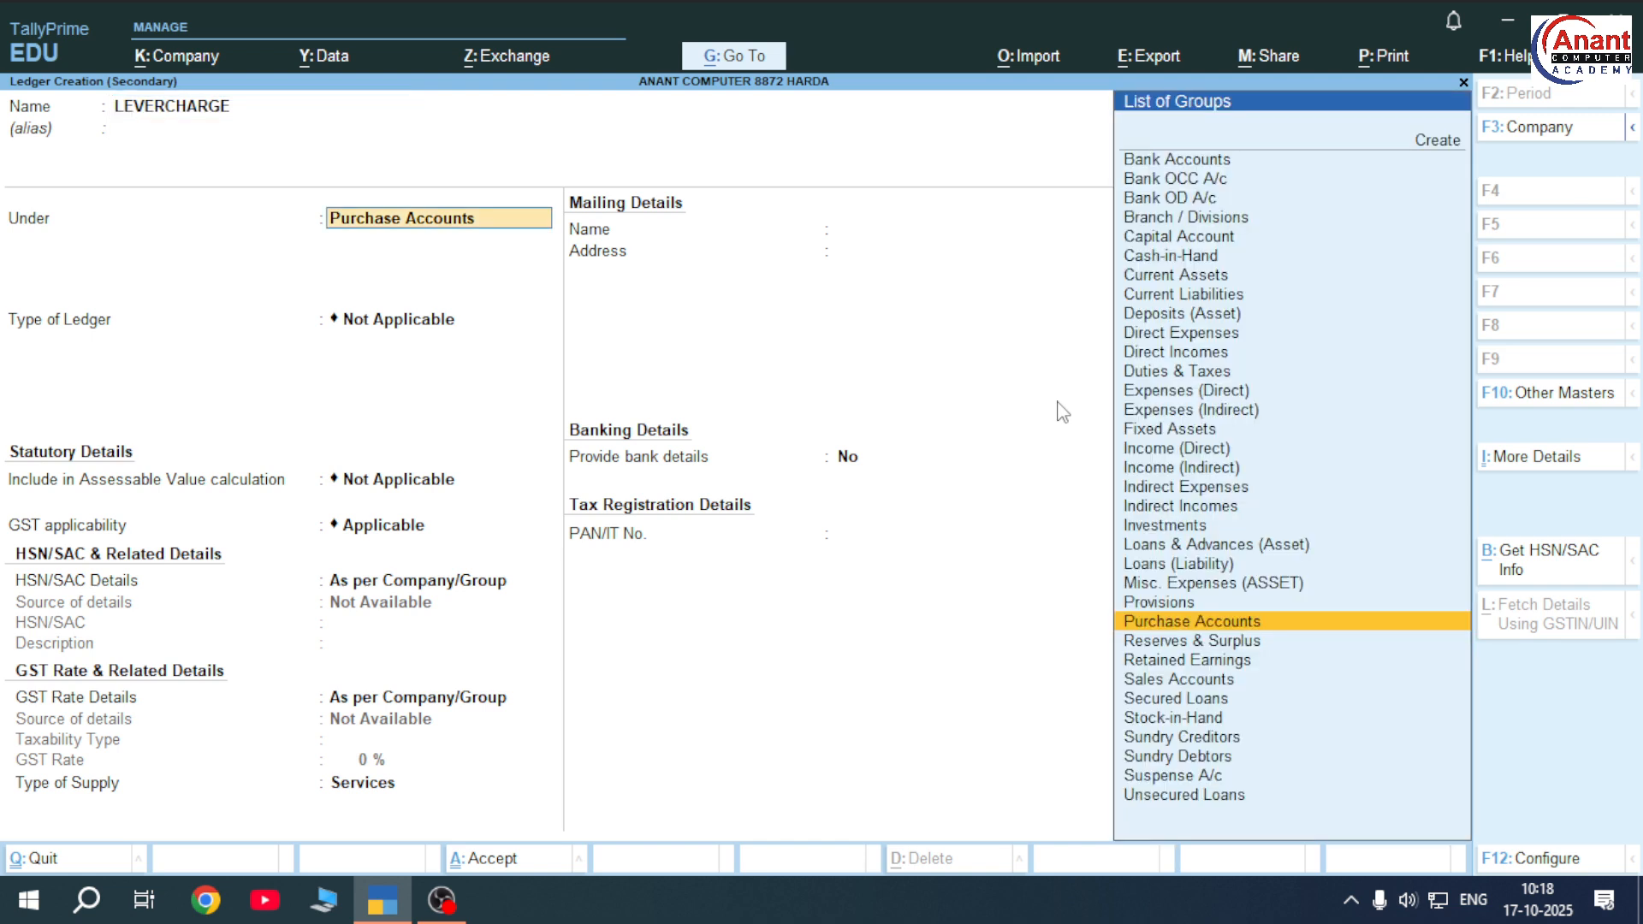
{"action": "type", "text": "IN"}
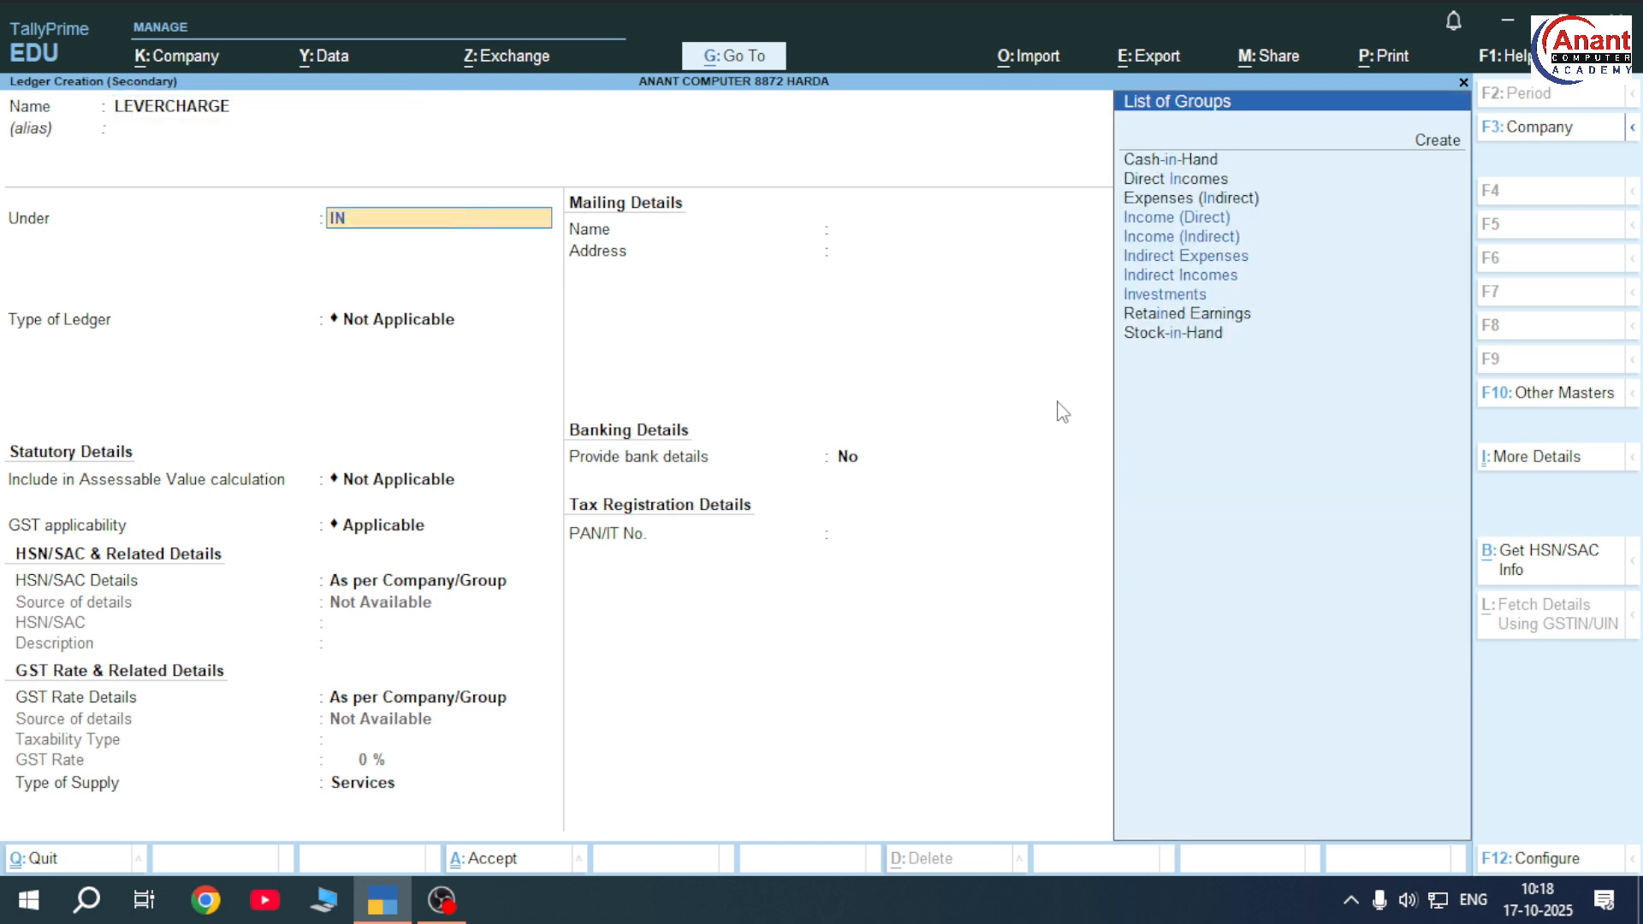
{"action": "key", "text": "Down"}
{"action": "key", "text": "Down"}
{"action": "key", "text": "Return"}
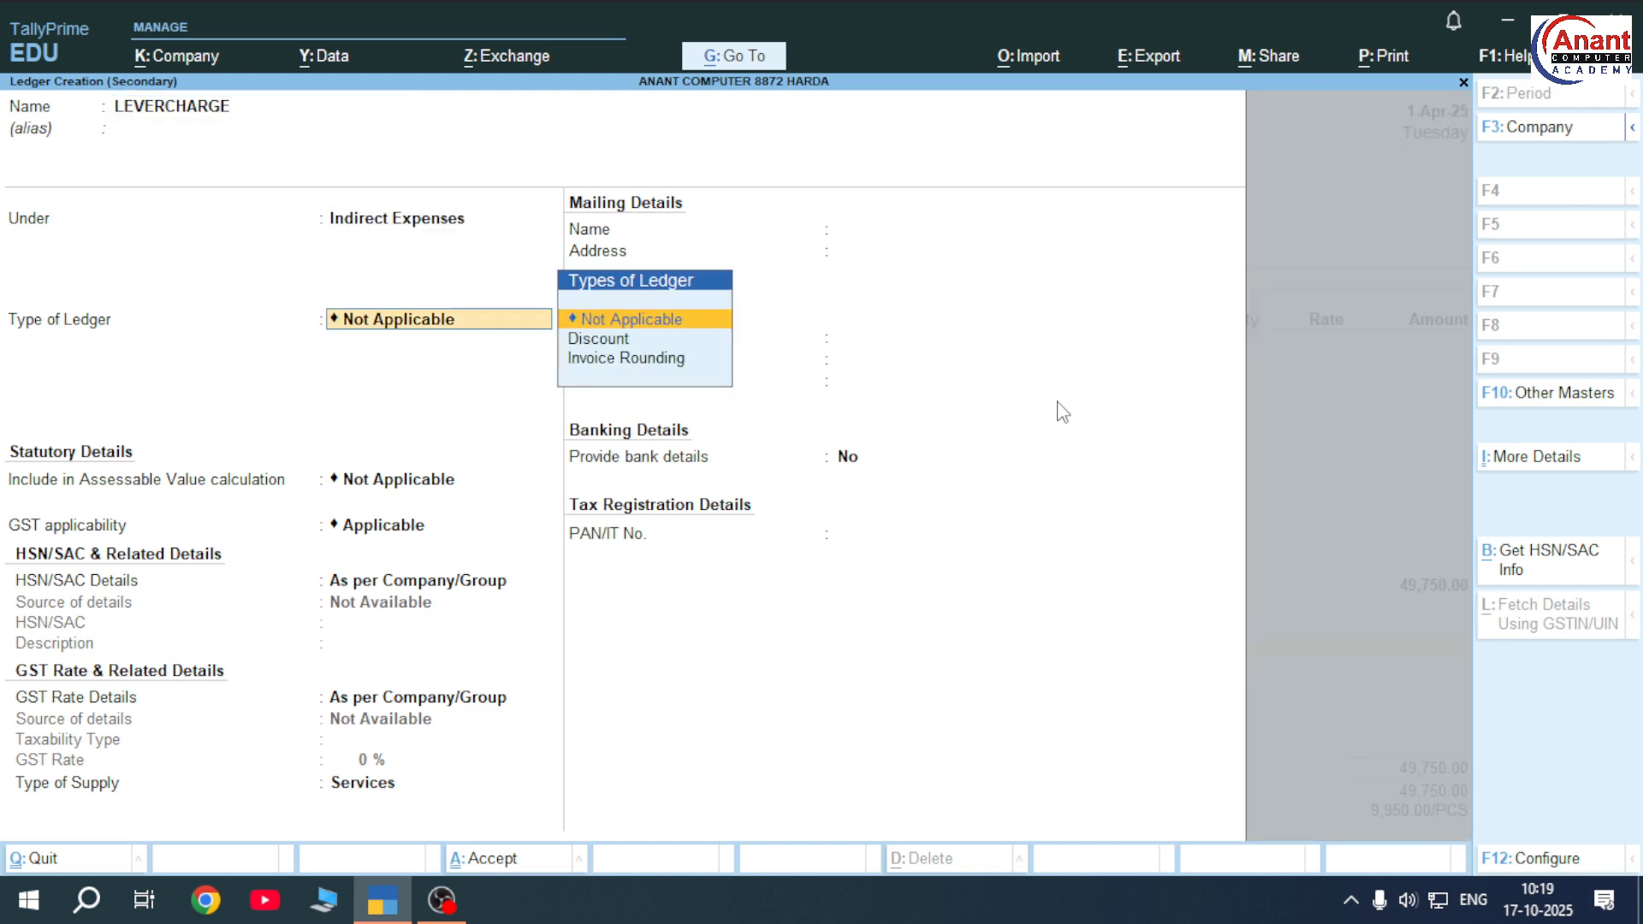
{"action": "key", "text": "ctrl+a"}
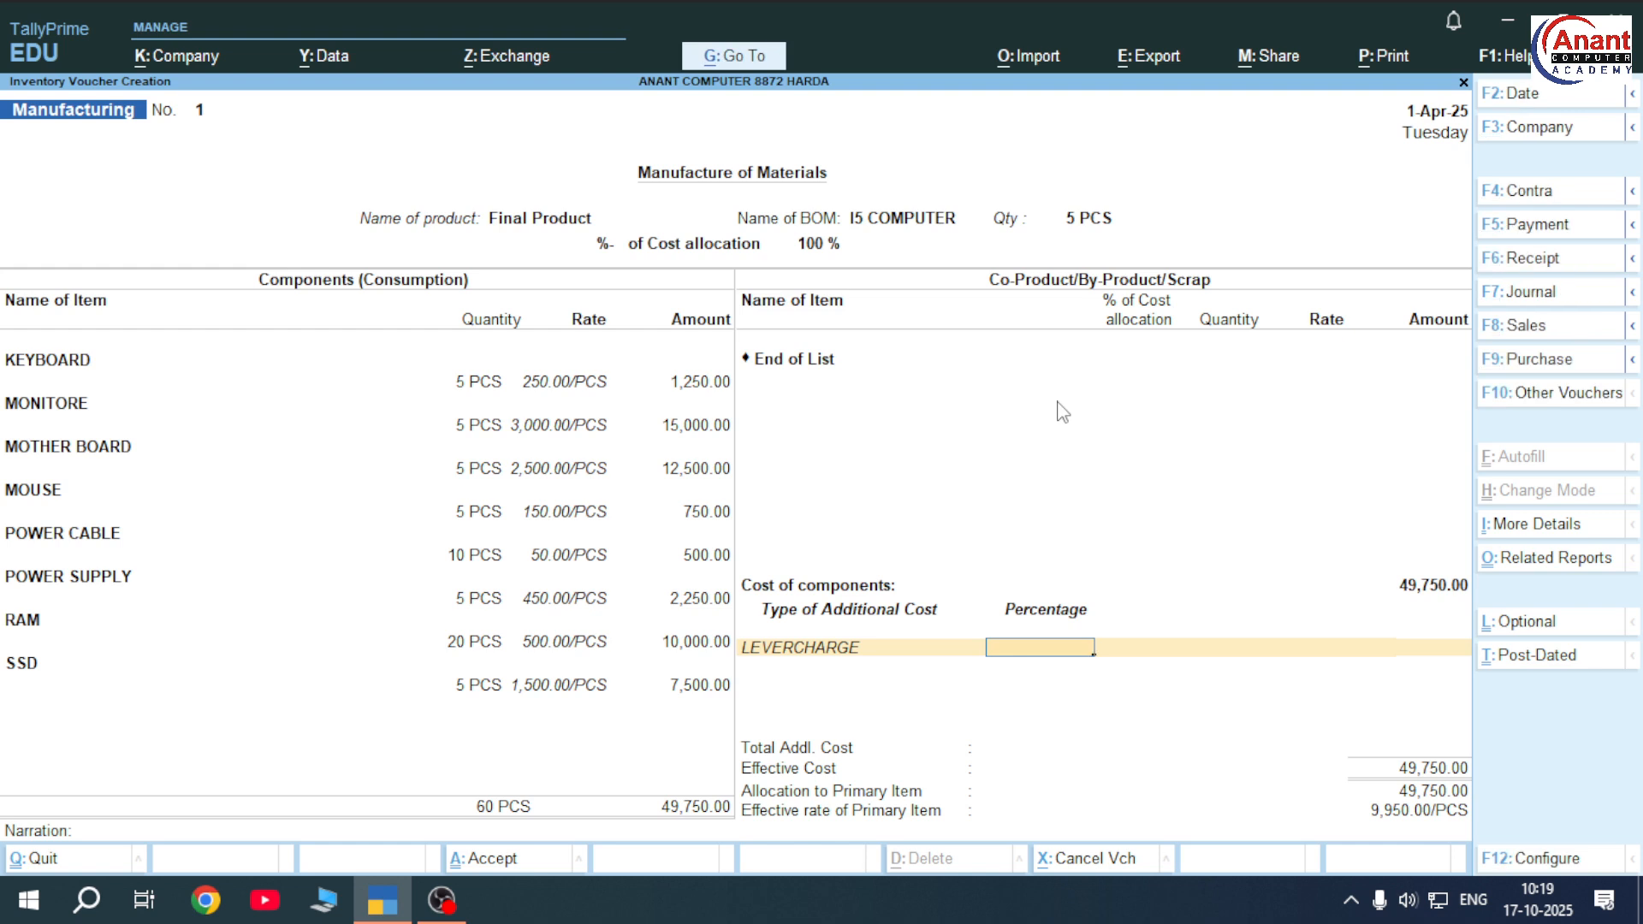
Enter 1000 as the LEVERCHARGE additional cost amount
{"action": "key", "text": "Return"}
{"action": "type", "text": "1000"}
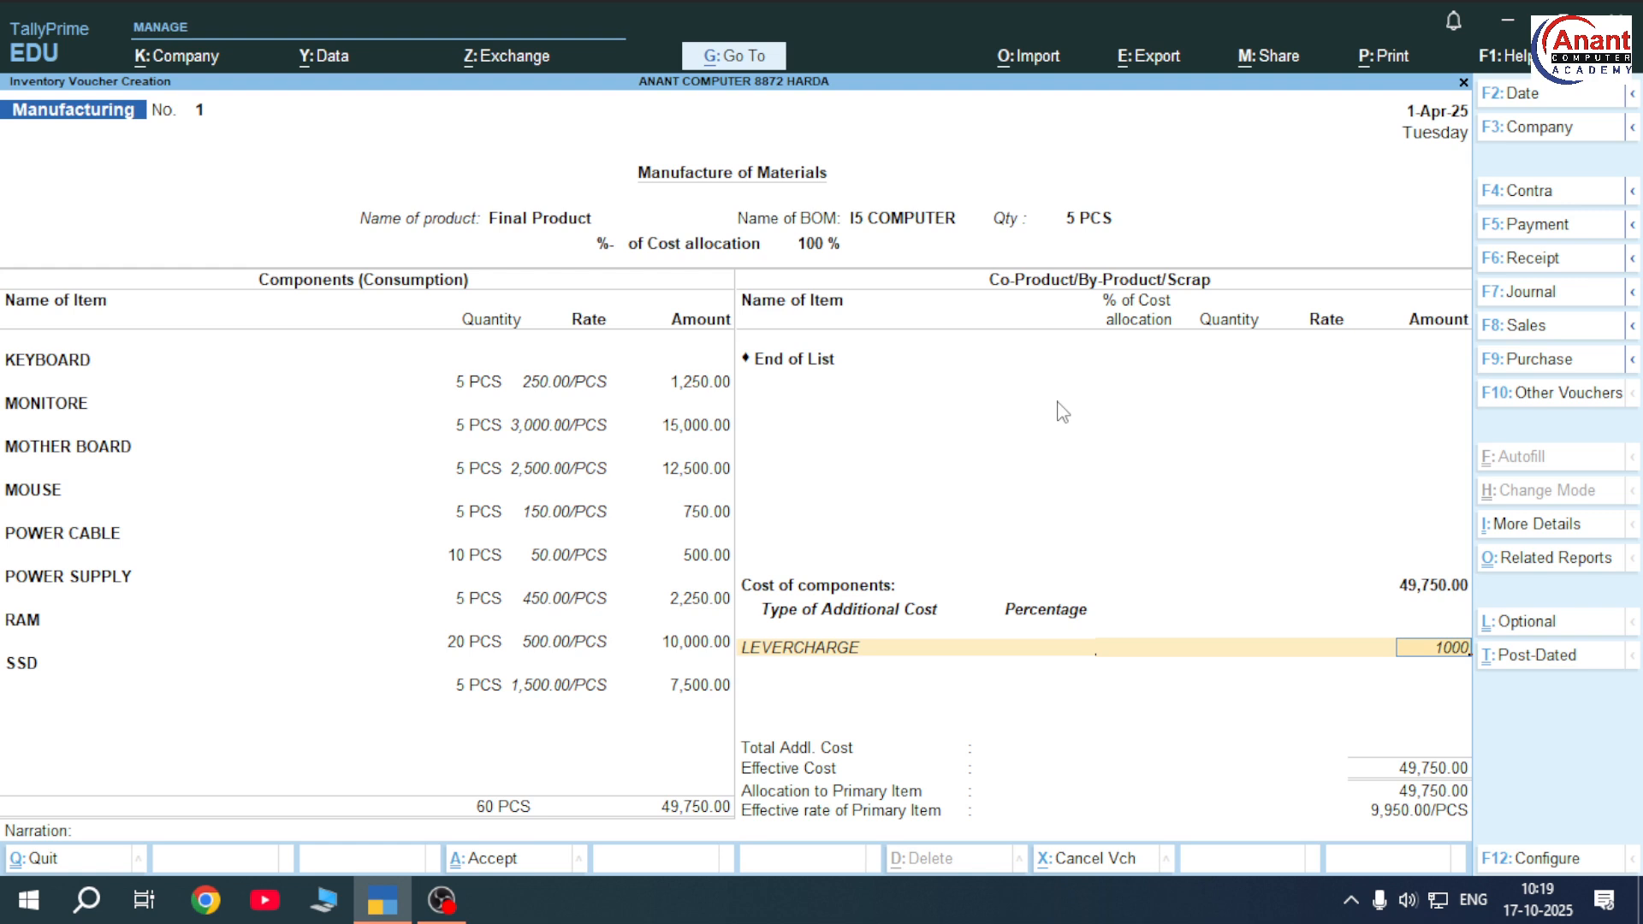
{"action": "key", "text": "Return"}
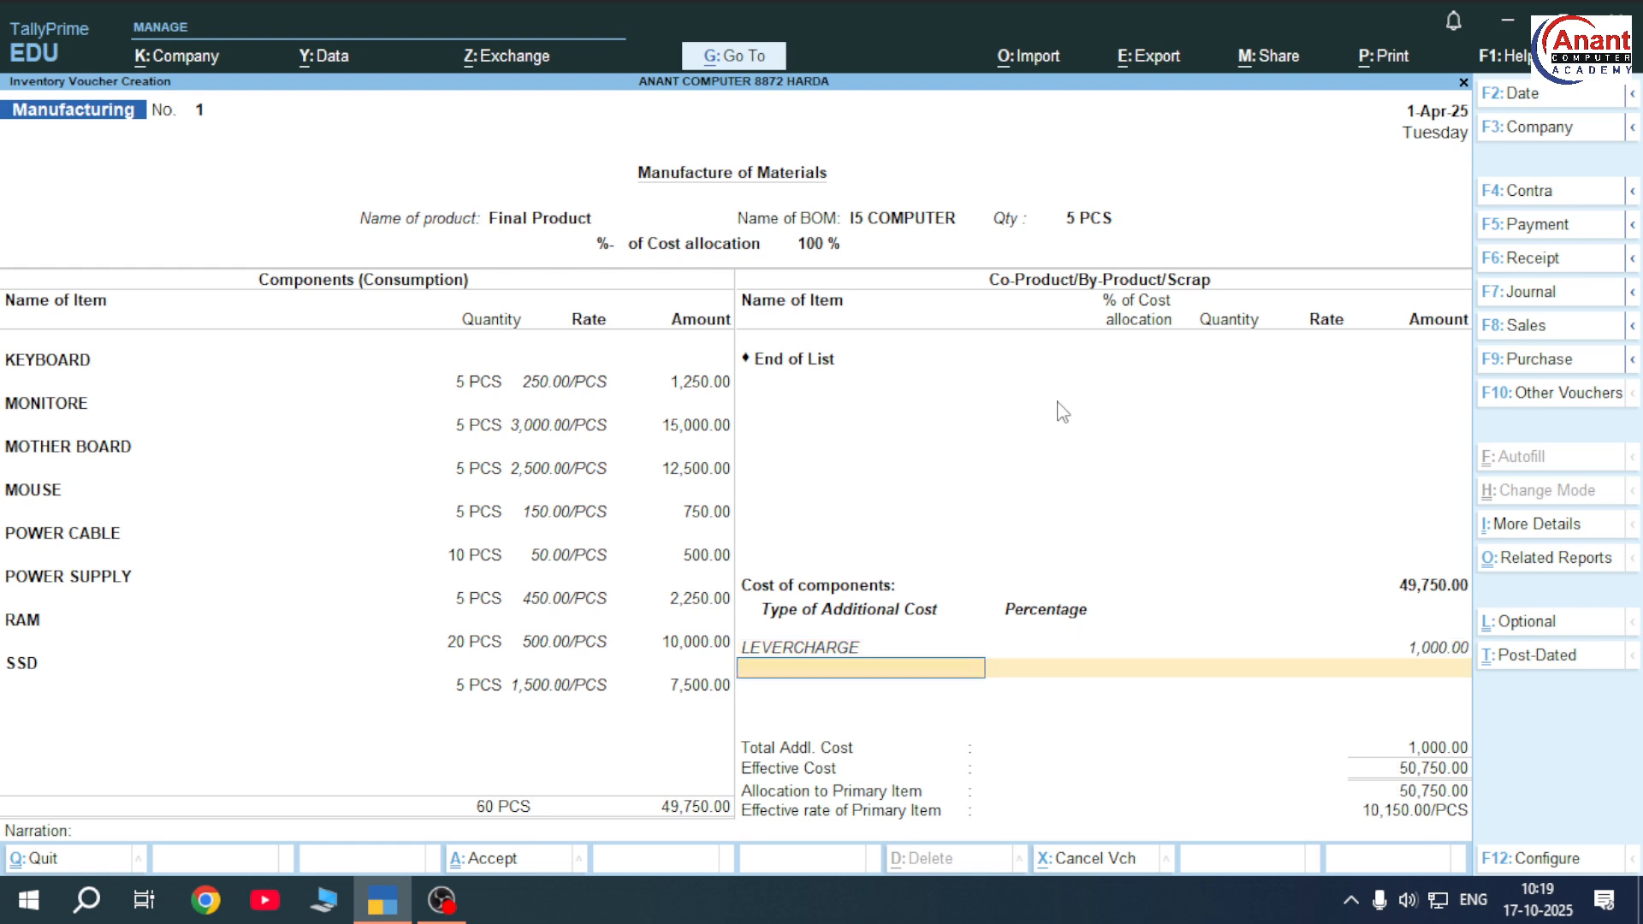
Create a TRANSPORT CHARGE ledger and add it as a 500 additional cost
{"action": "key", "text": "alt+c"}
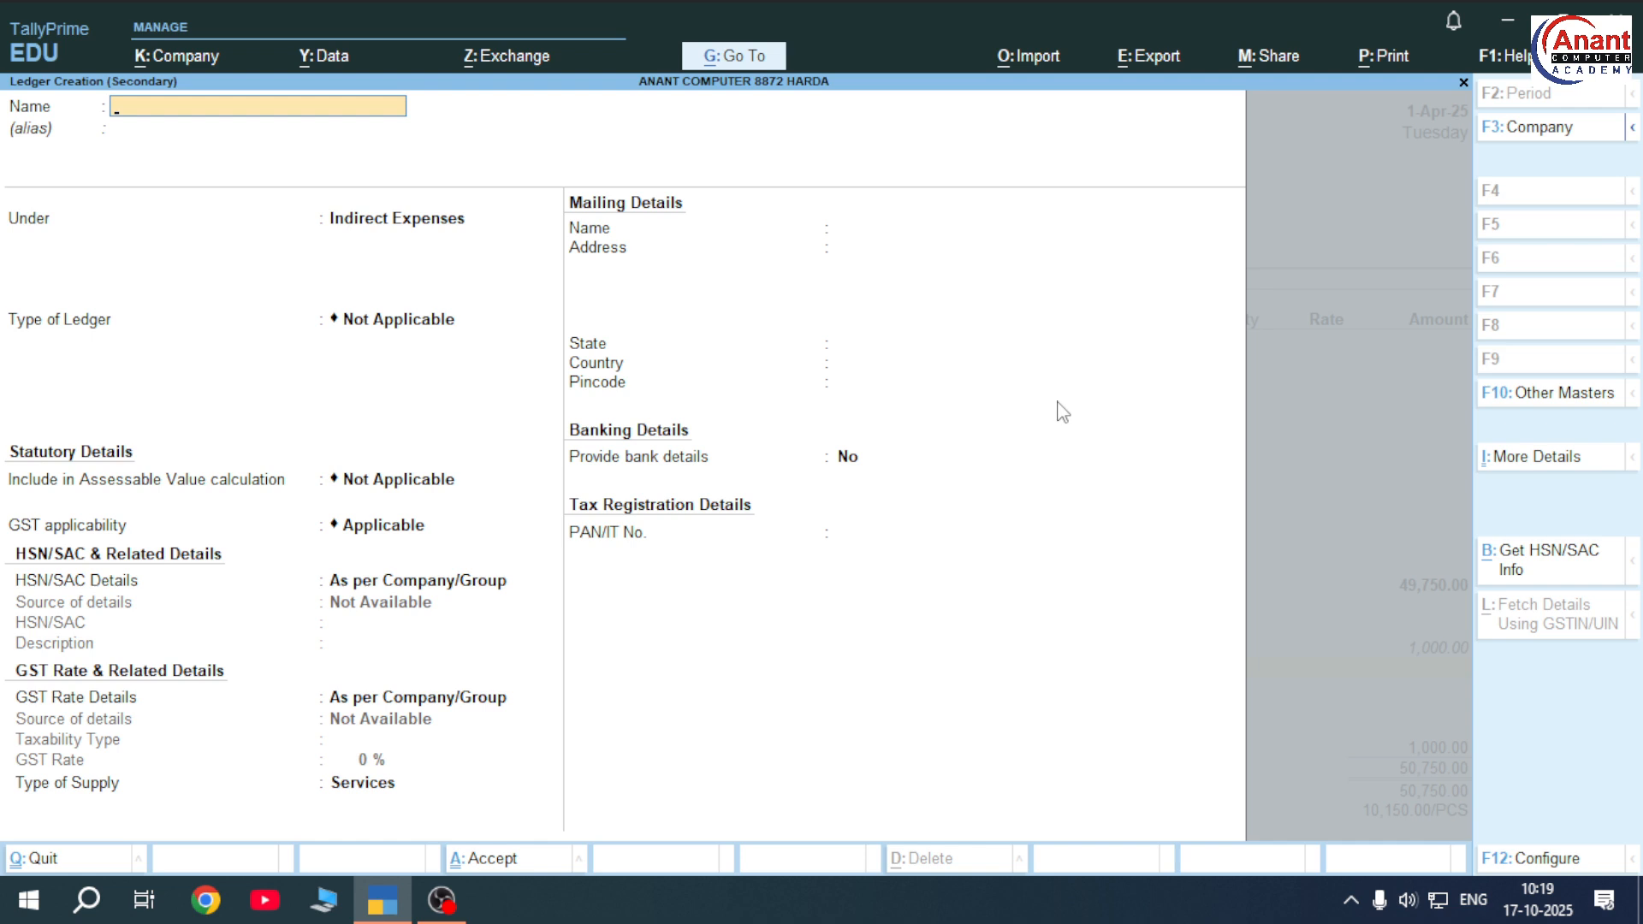
{"action": "type", "text": "TRANSPORT CHARGE"}
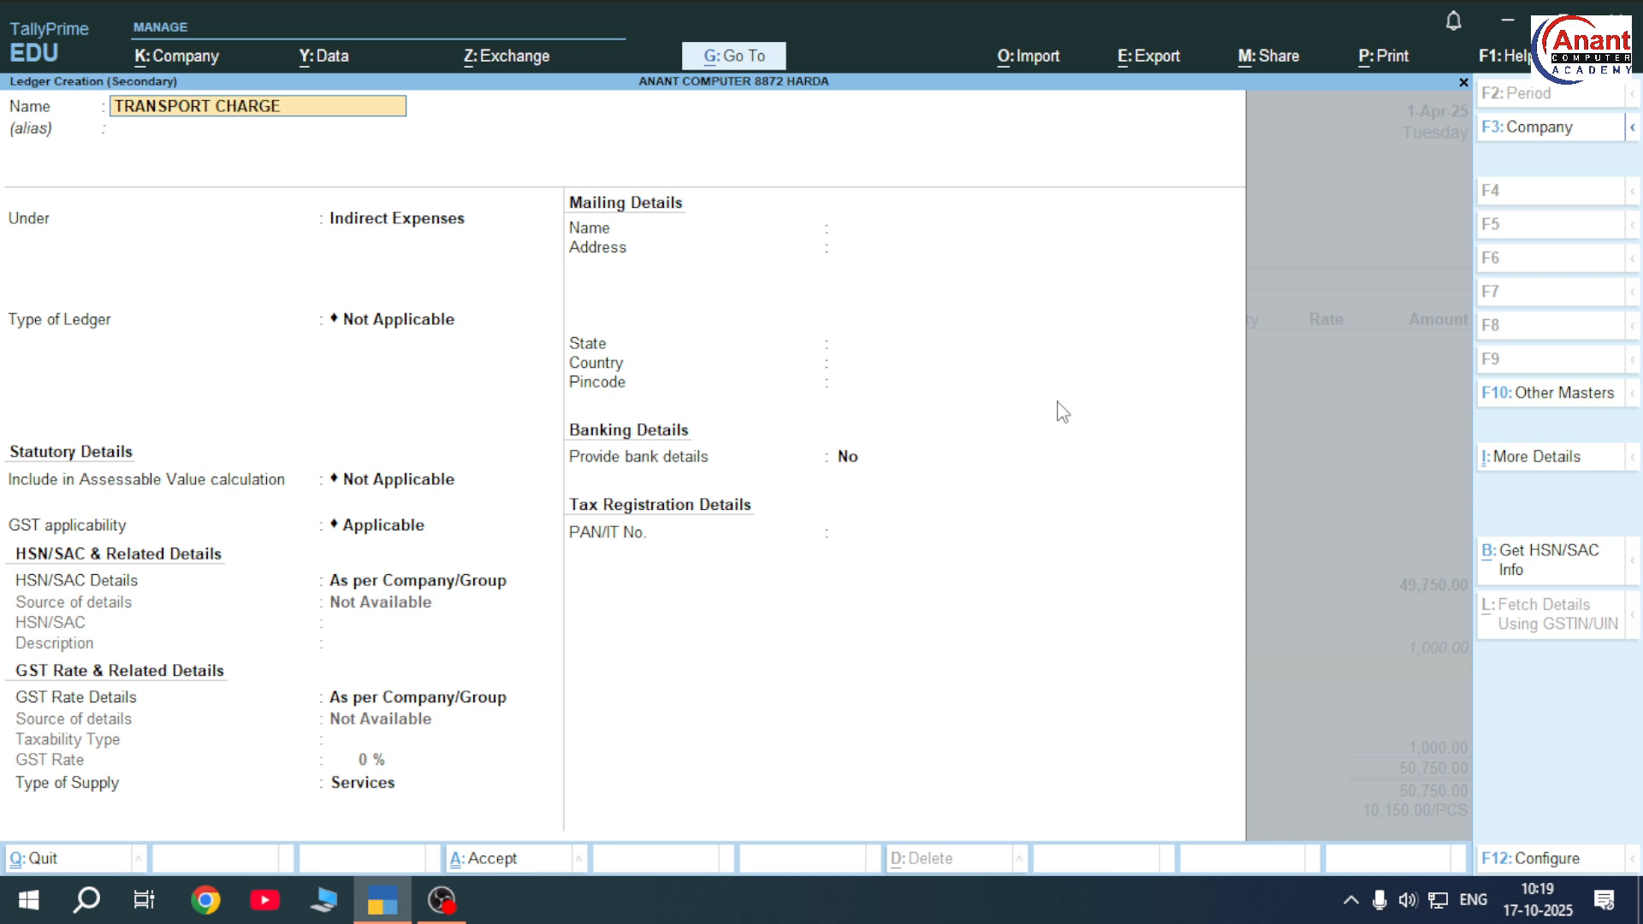
{"action": "key", "text": "Return"}
{"action": "key", "text": "ctrl+a"}
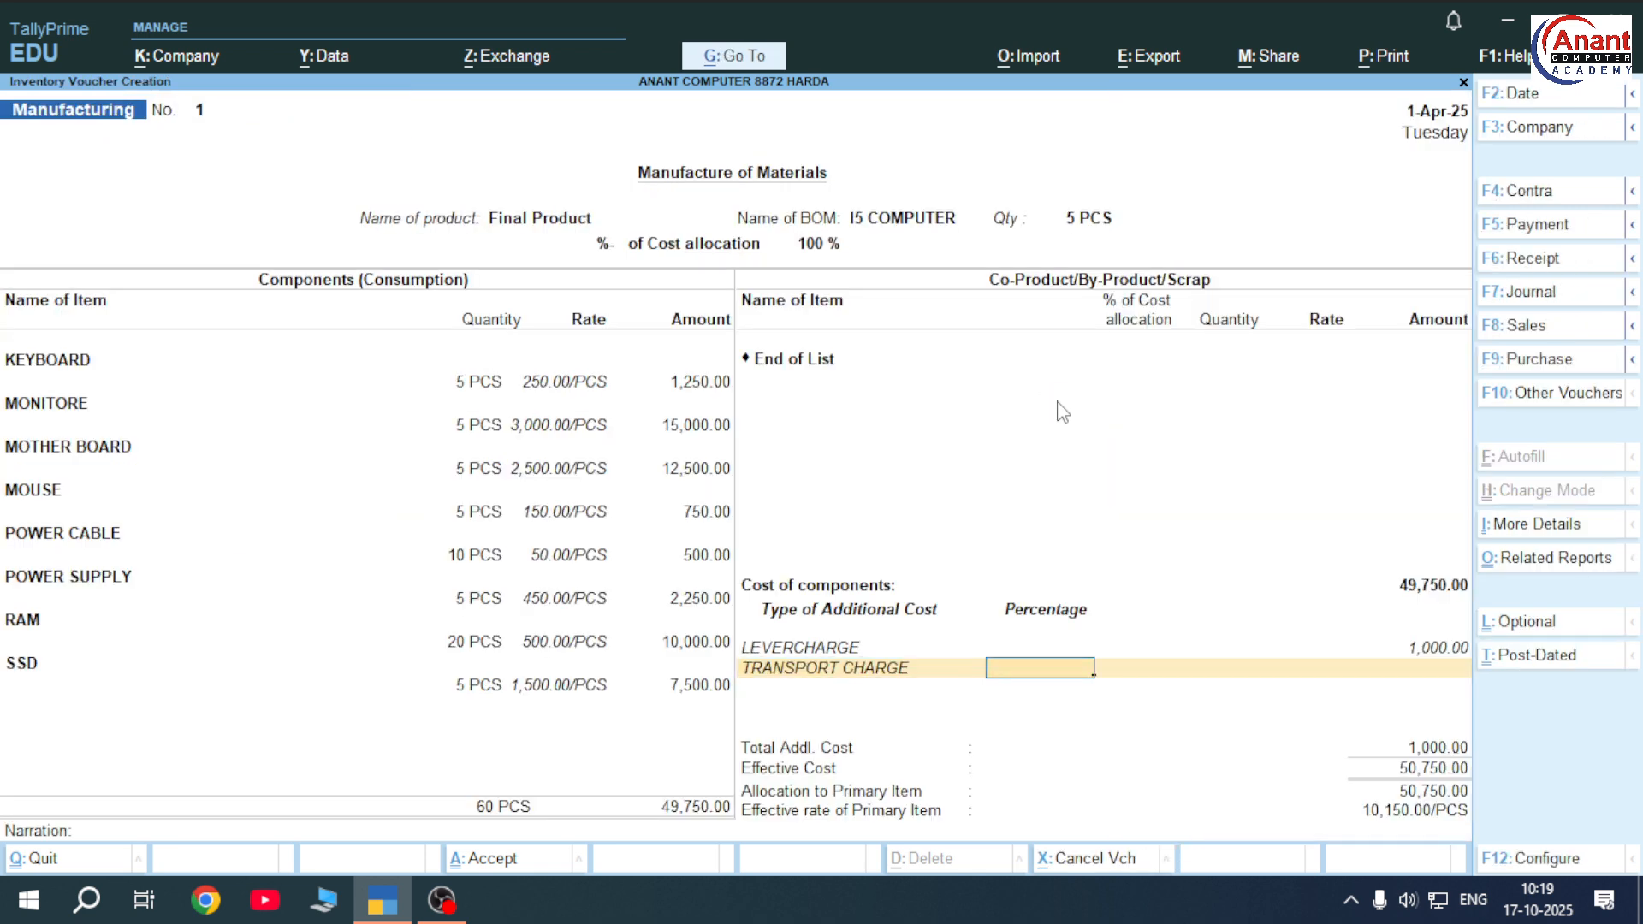
{"action": "key", "text": "Return"}
{"action": "type", "text": "500"}
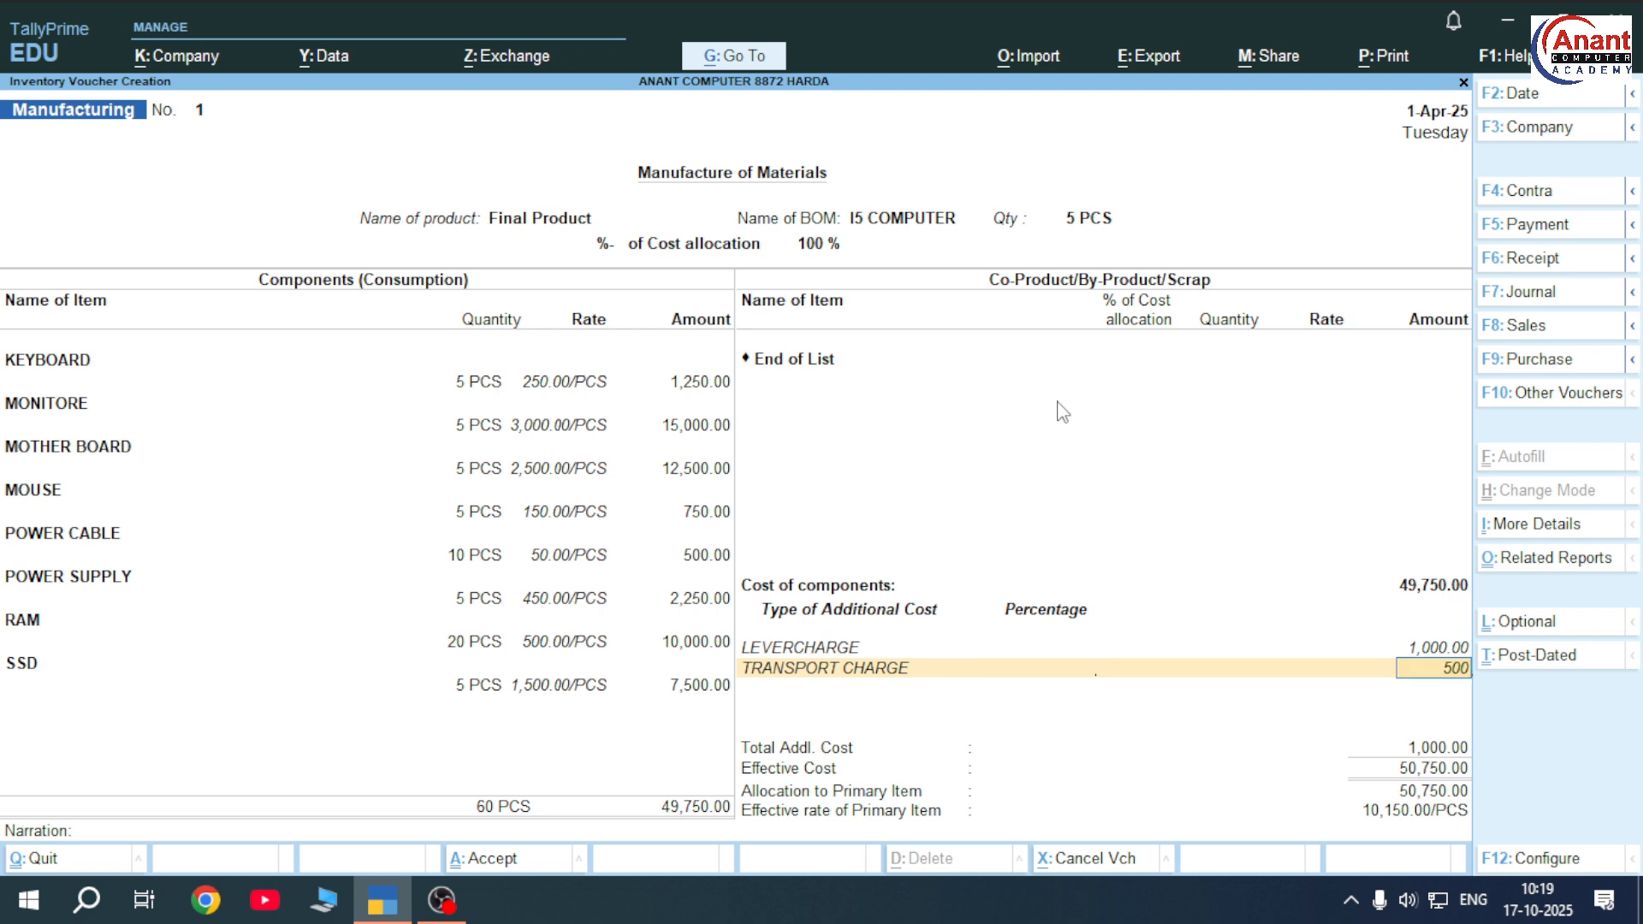
{"action": "key", "text": "Return"}
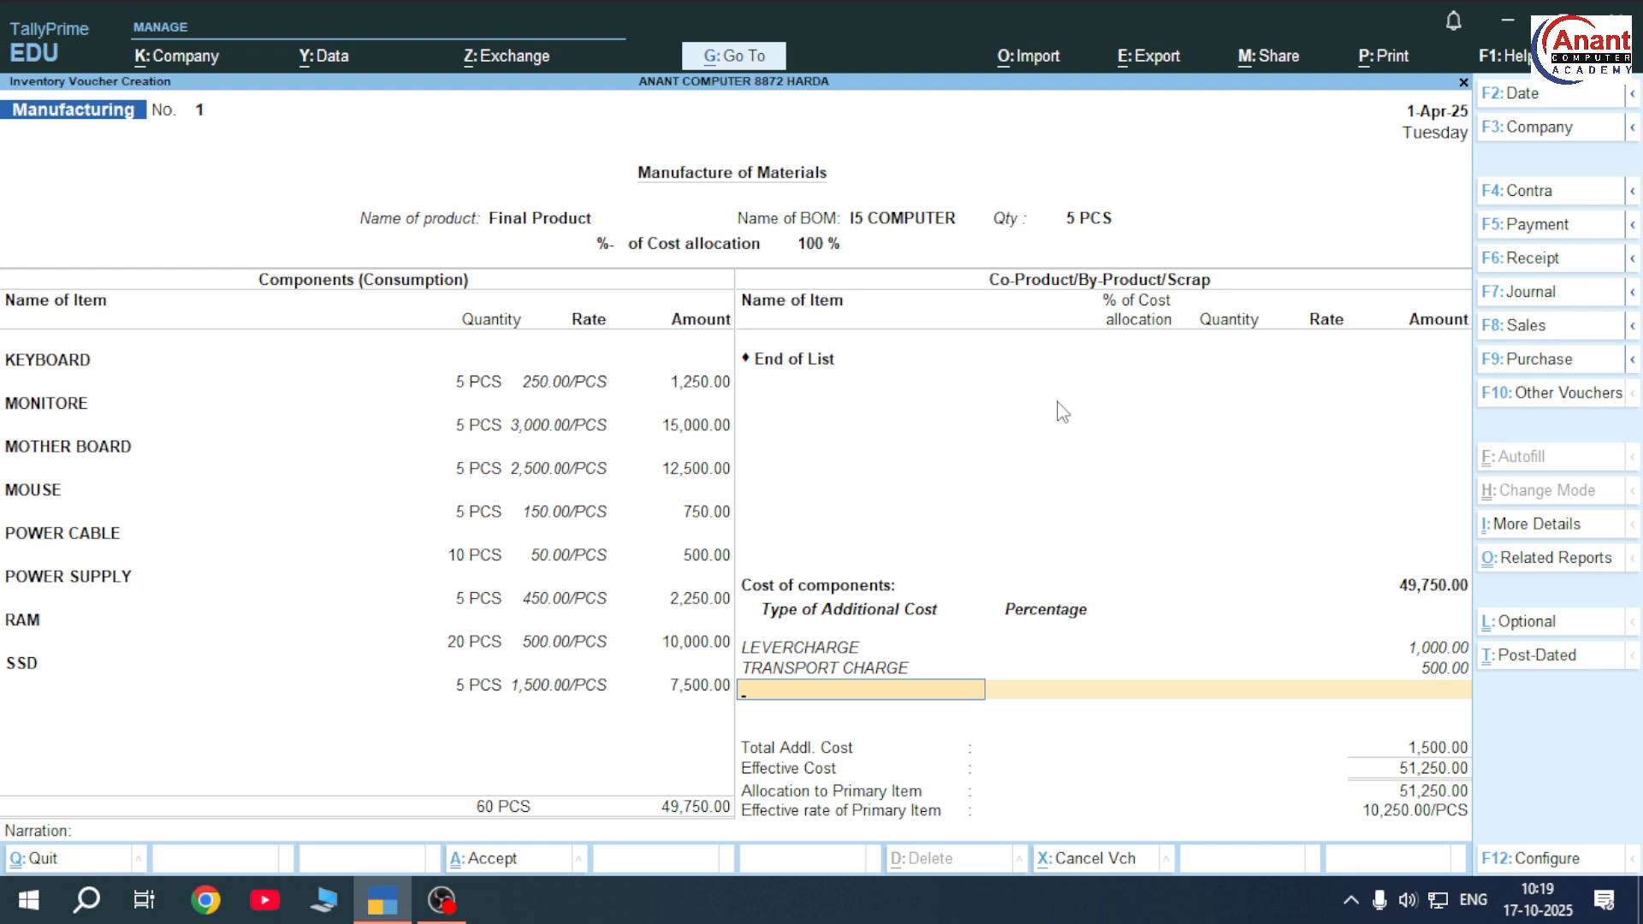
Save manufacturing voucher No. 1 and show its print preview
{"action": "key", "text": "ctrl"}
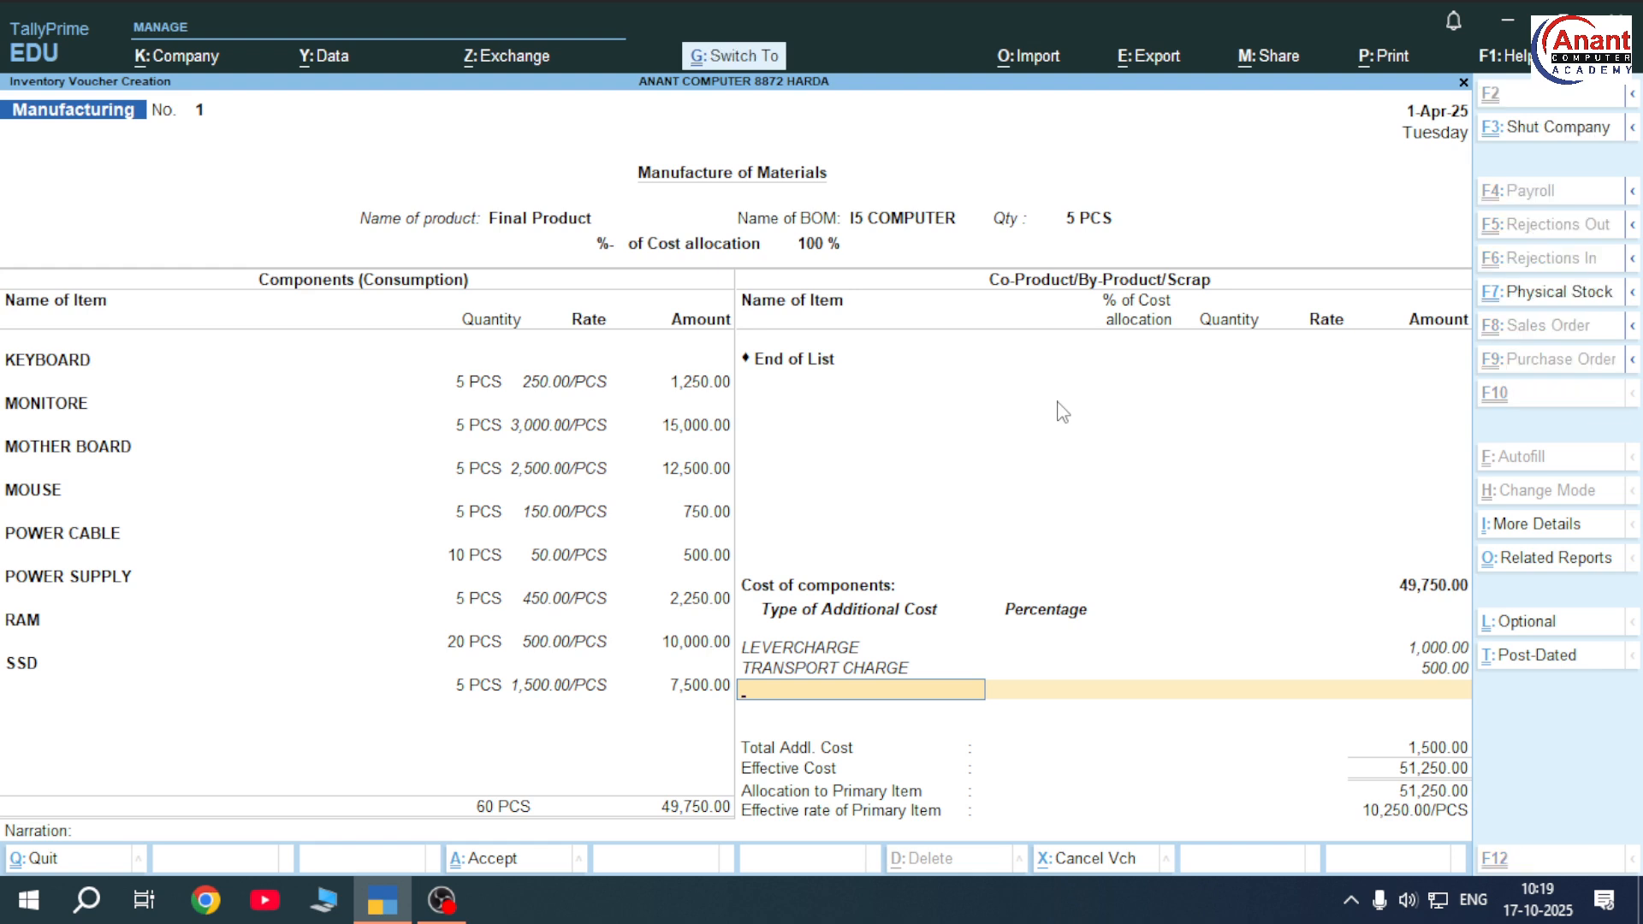
{"action": "key", "text": "ctrl+a"}
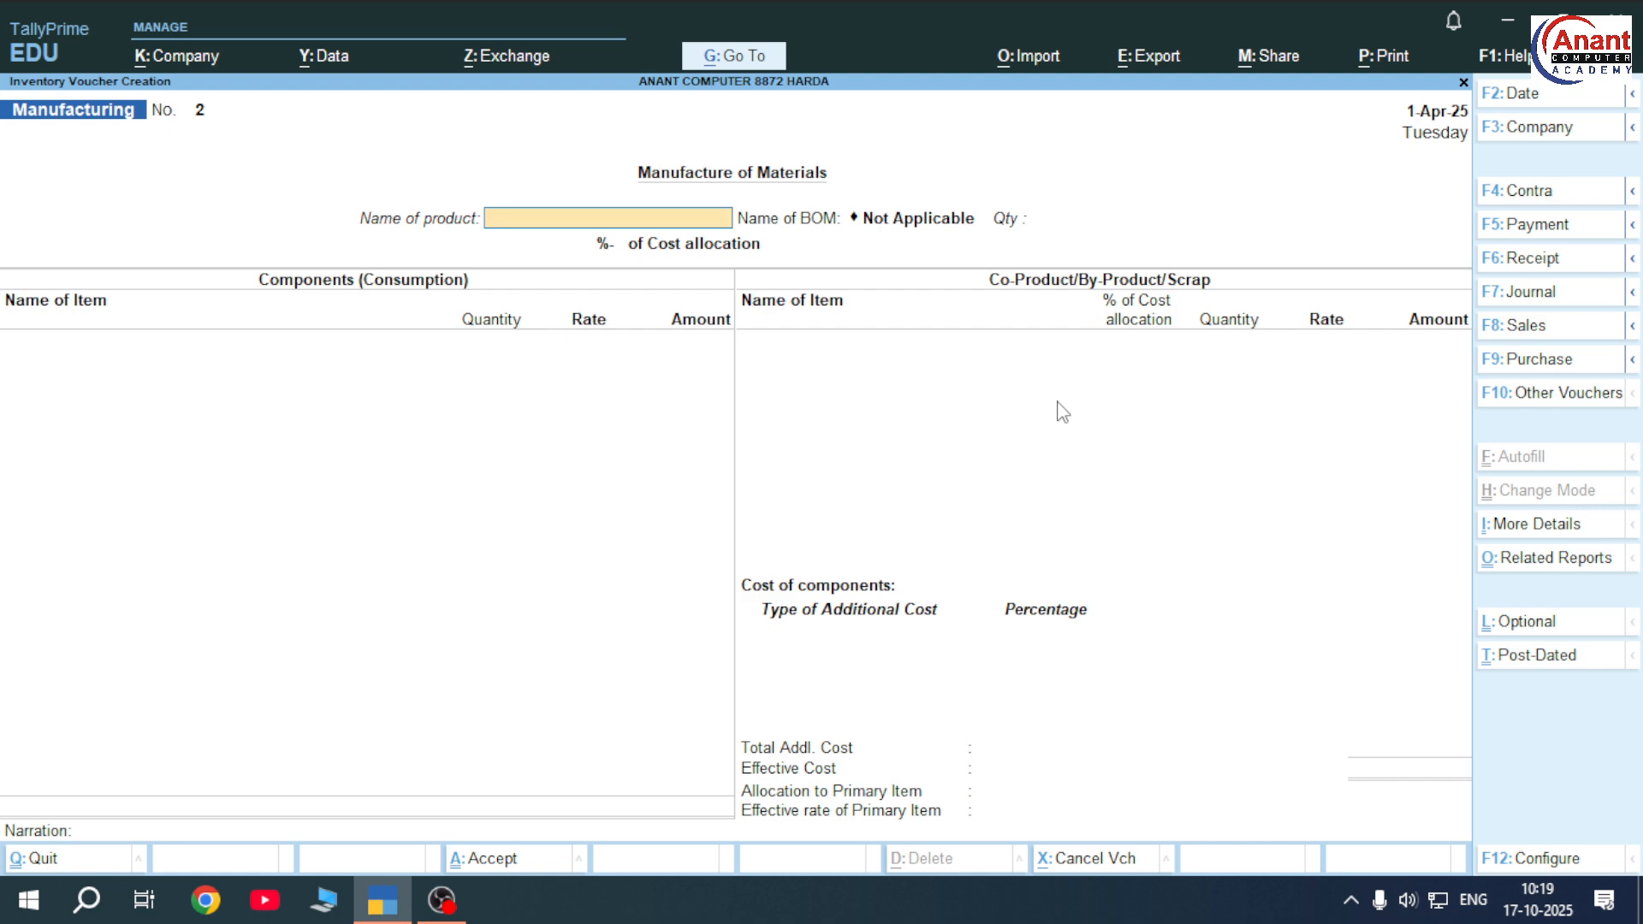
{"action": "key", "text": "Page_Up"}
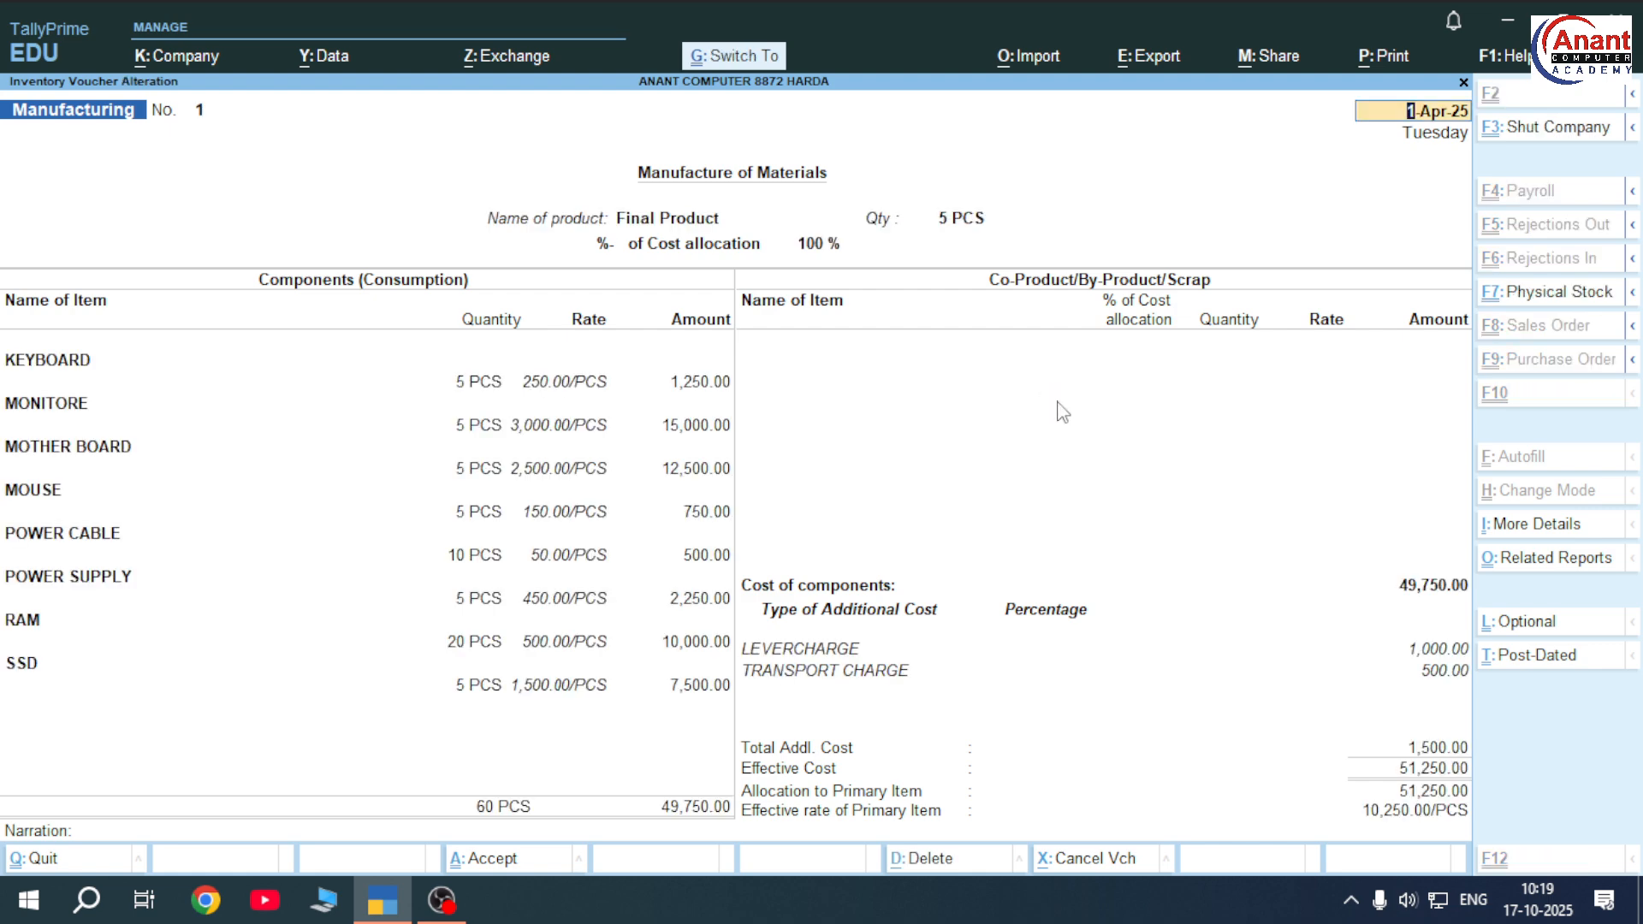
{"action": "key", "text": "ctrl+p"}
{"action": "key", "text": "i"}
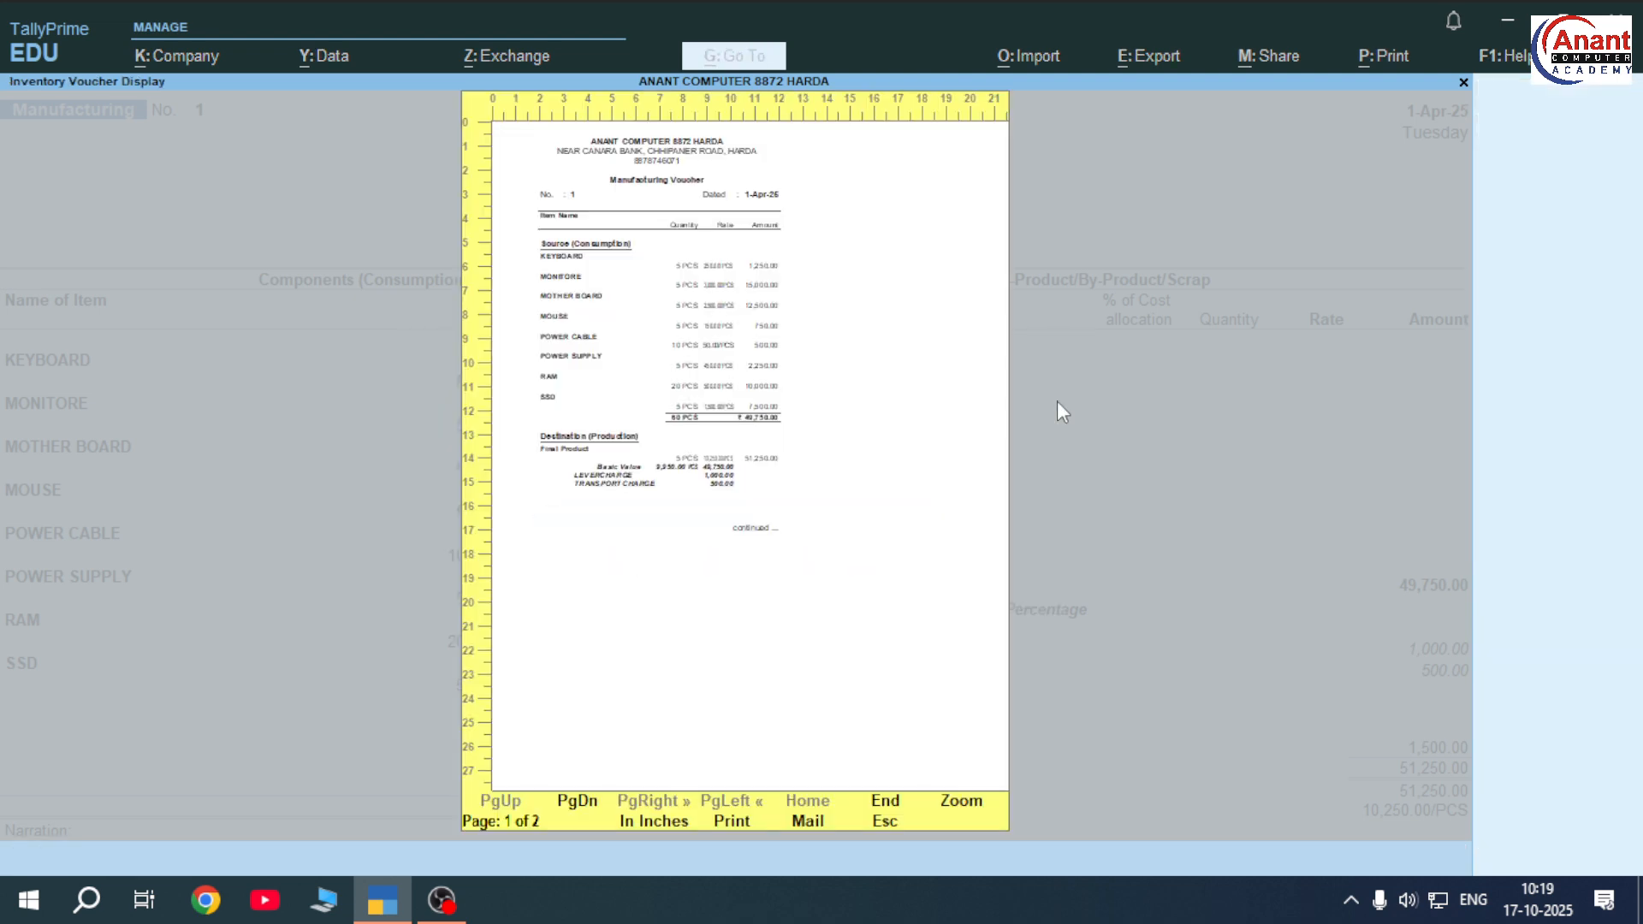
{"action": "key", "text": "alt+z"}
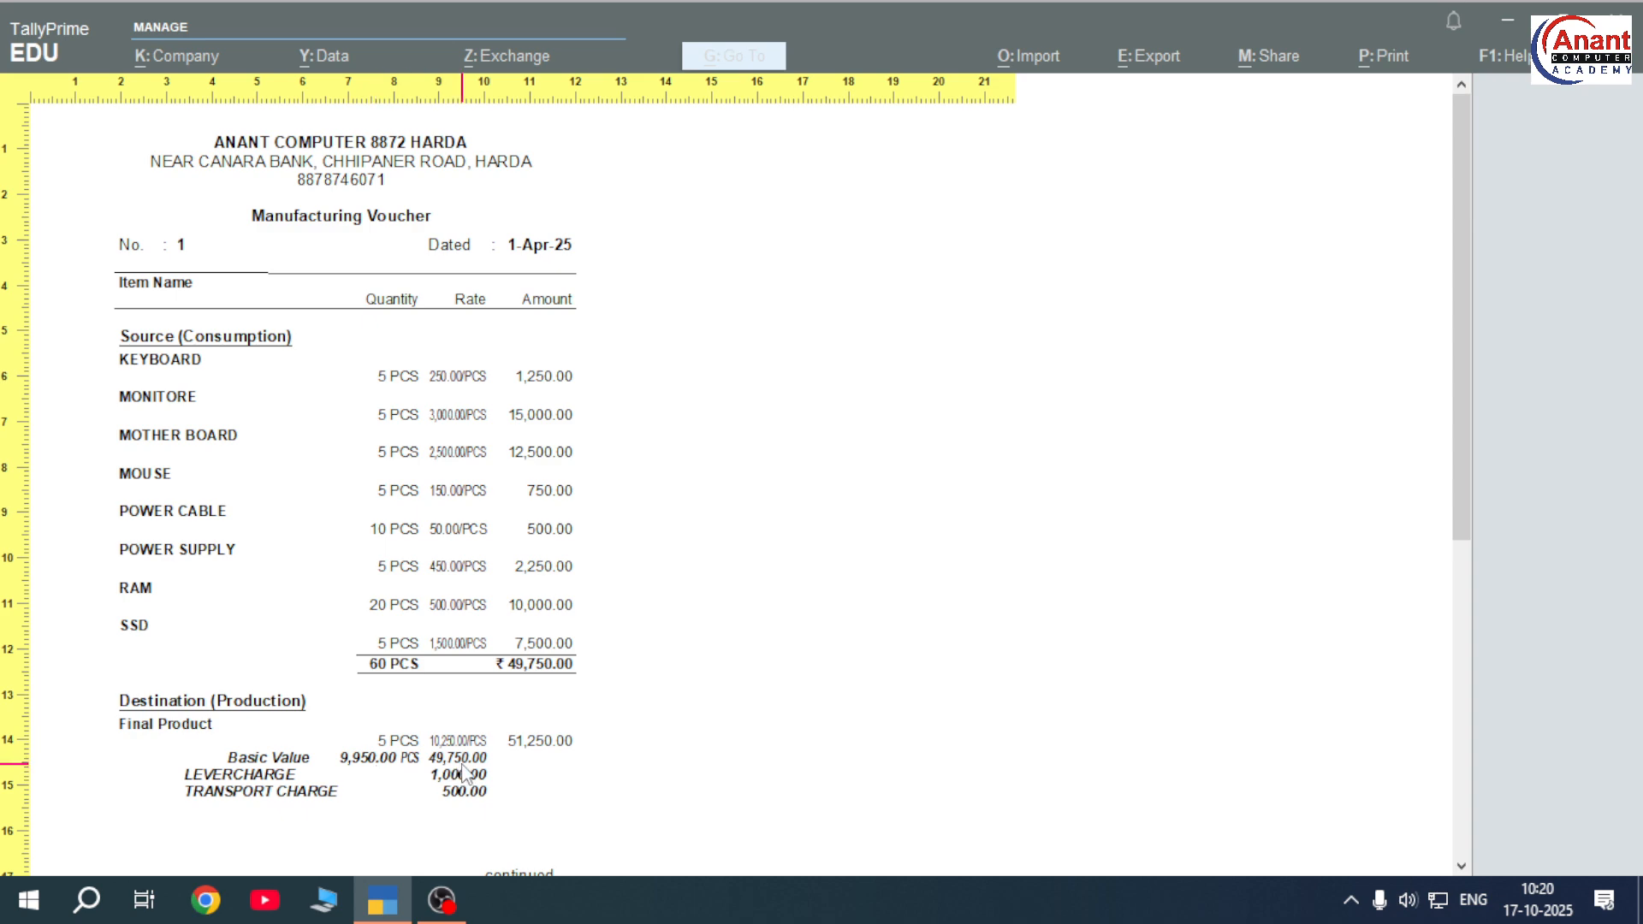
{"action": "scroll", "coordinate": [462, 765], "scroll_direction": "up", "scroll_amount": 3}
{"action": "scroll", "coordinate": [503, 734], "scroll_direction": "down", "scroll_amount": 5}
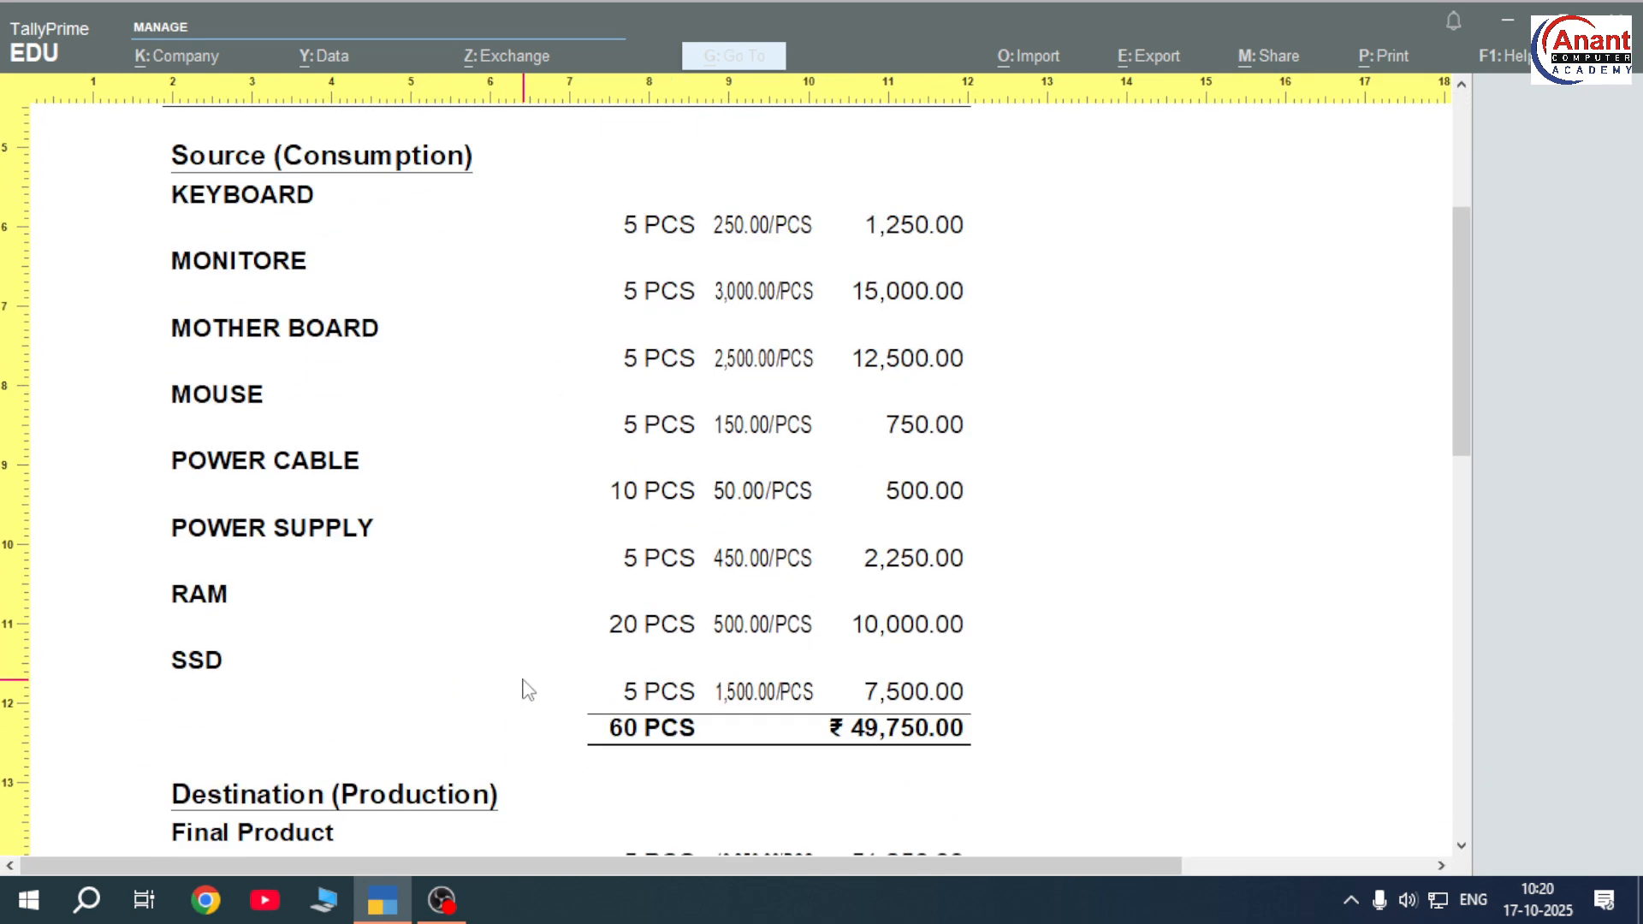
{"action": "scroll", "coordinate": [528, 690], "scroll_direction": "down", "scroll_amount": 5}
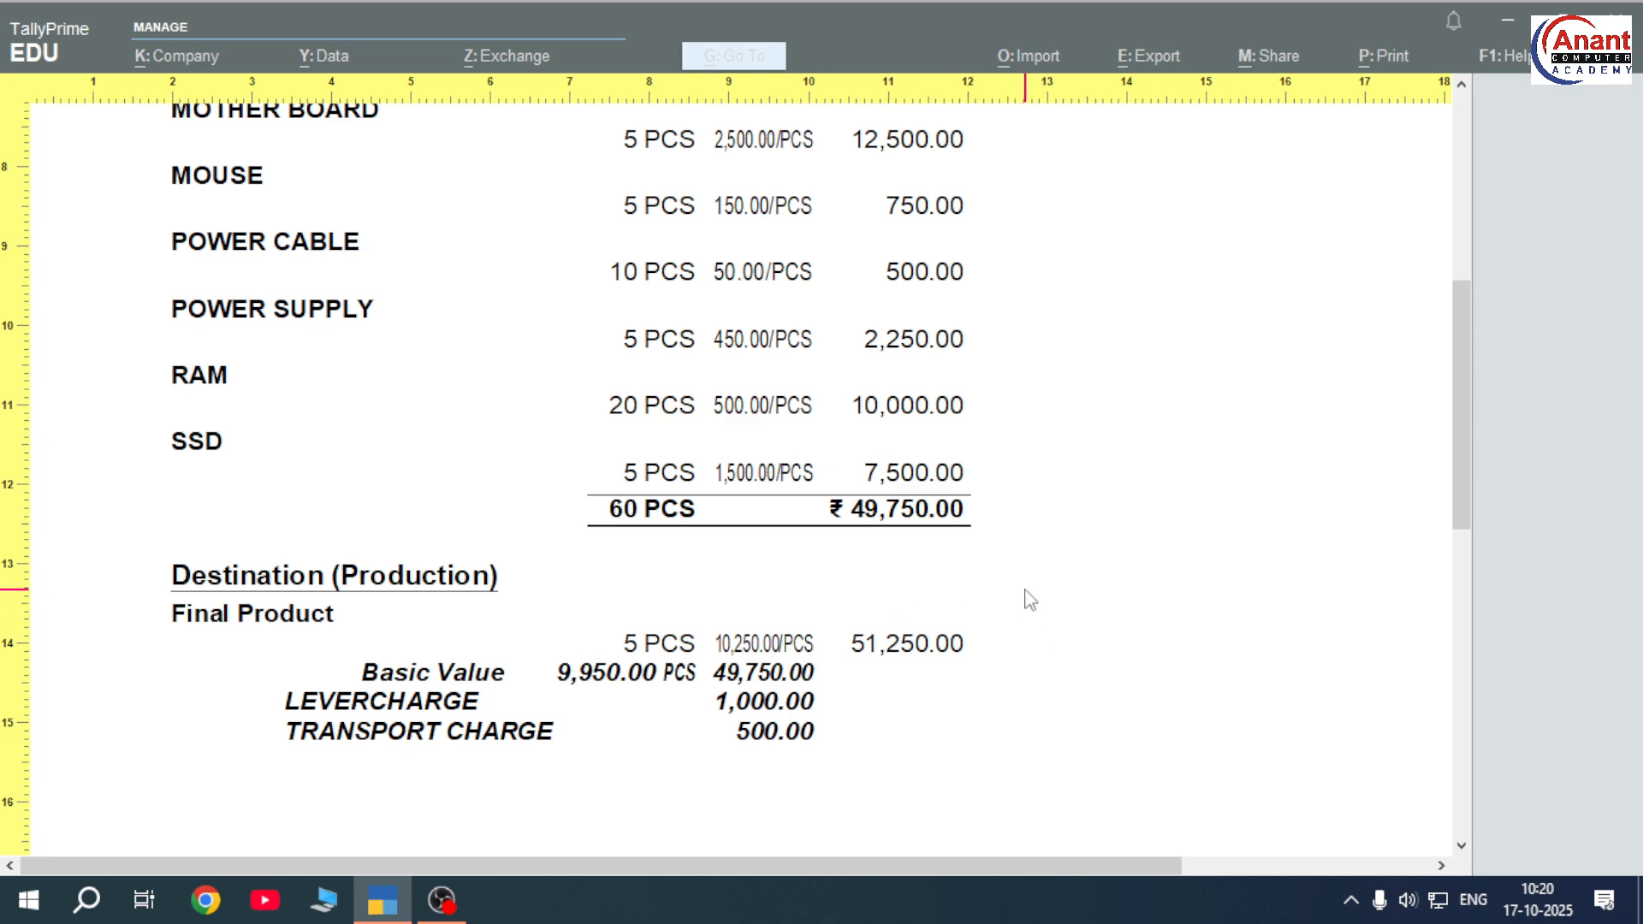
{"action": "scroll", "coordinate": [1025, 593], "scroll_direction": "down", "scroll_amount": 2}
{"action": "scroll", "coordinate": [555, 562], "scroll_direction": "up", "scroll_amount": 3}
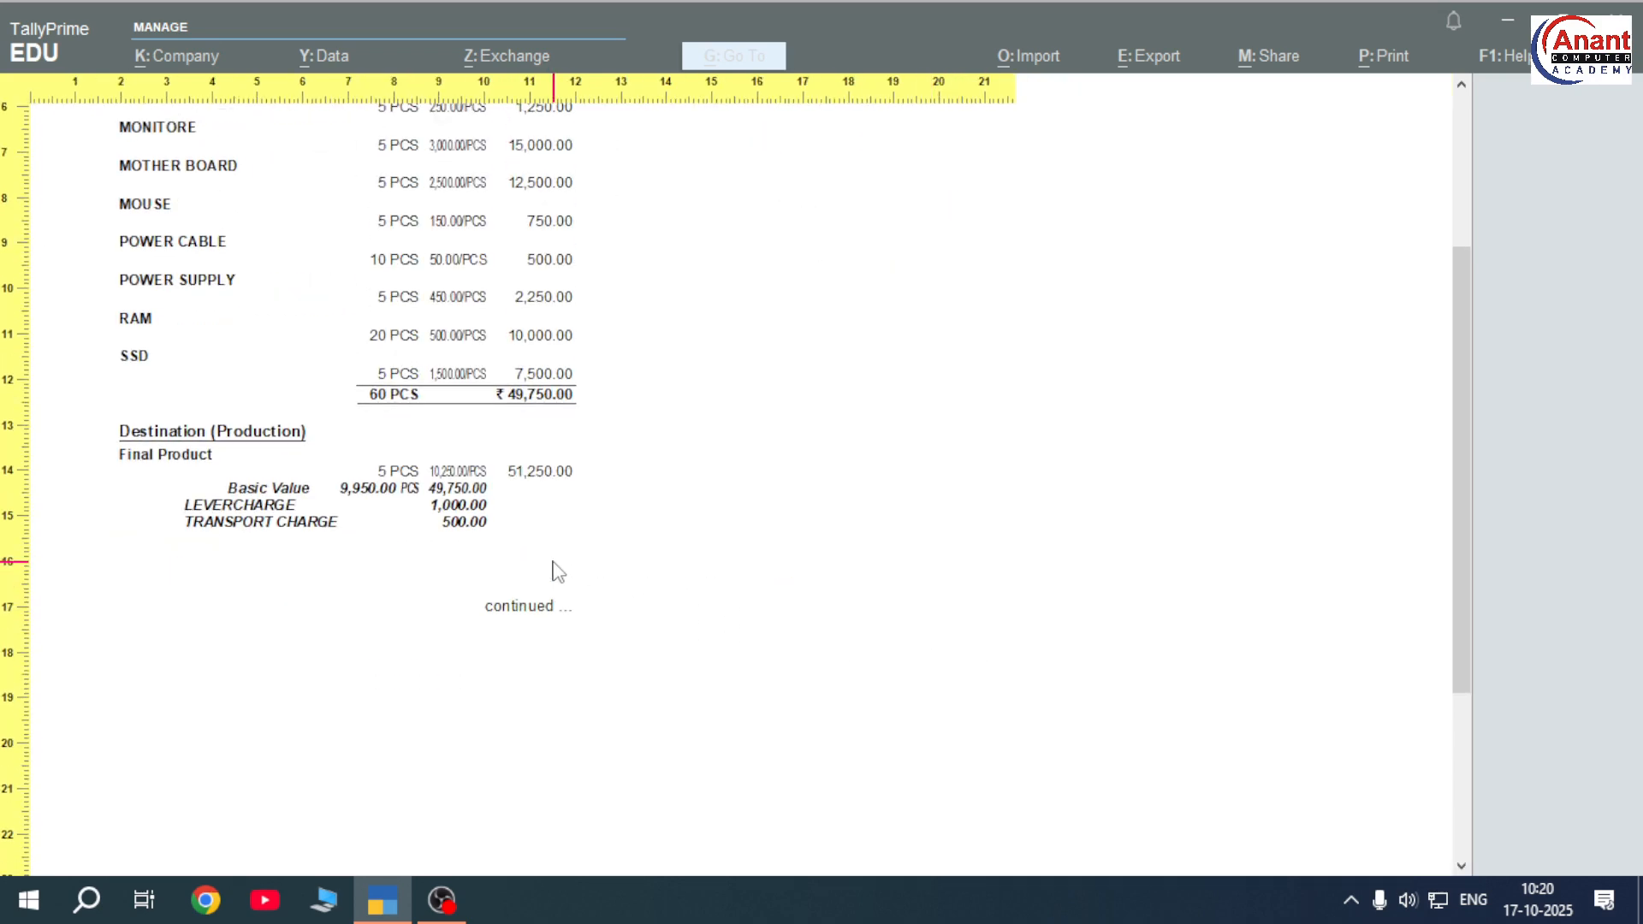
{"action": "scroll", "coordinate": [558, 571], "scroll_direction": "up", "scroll_amount": 3}
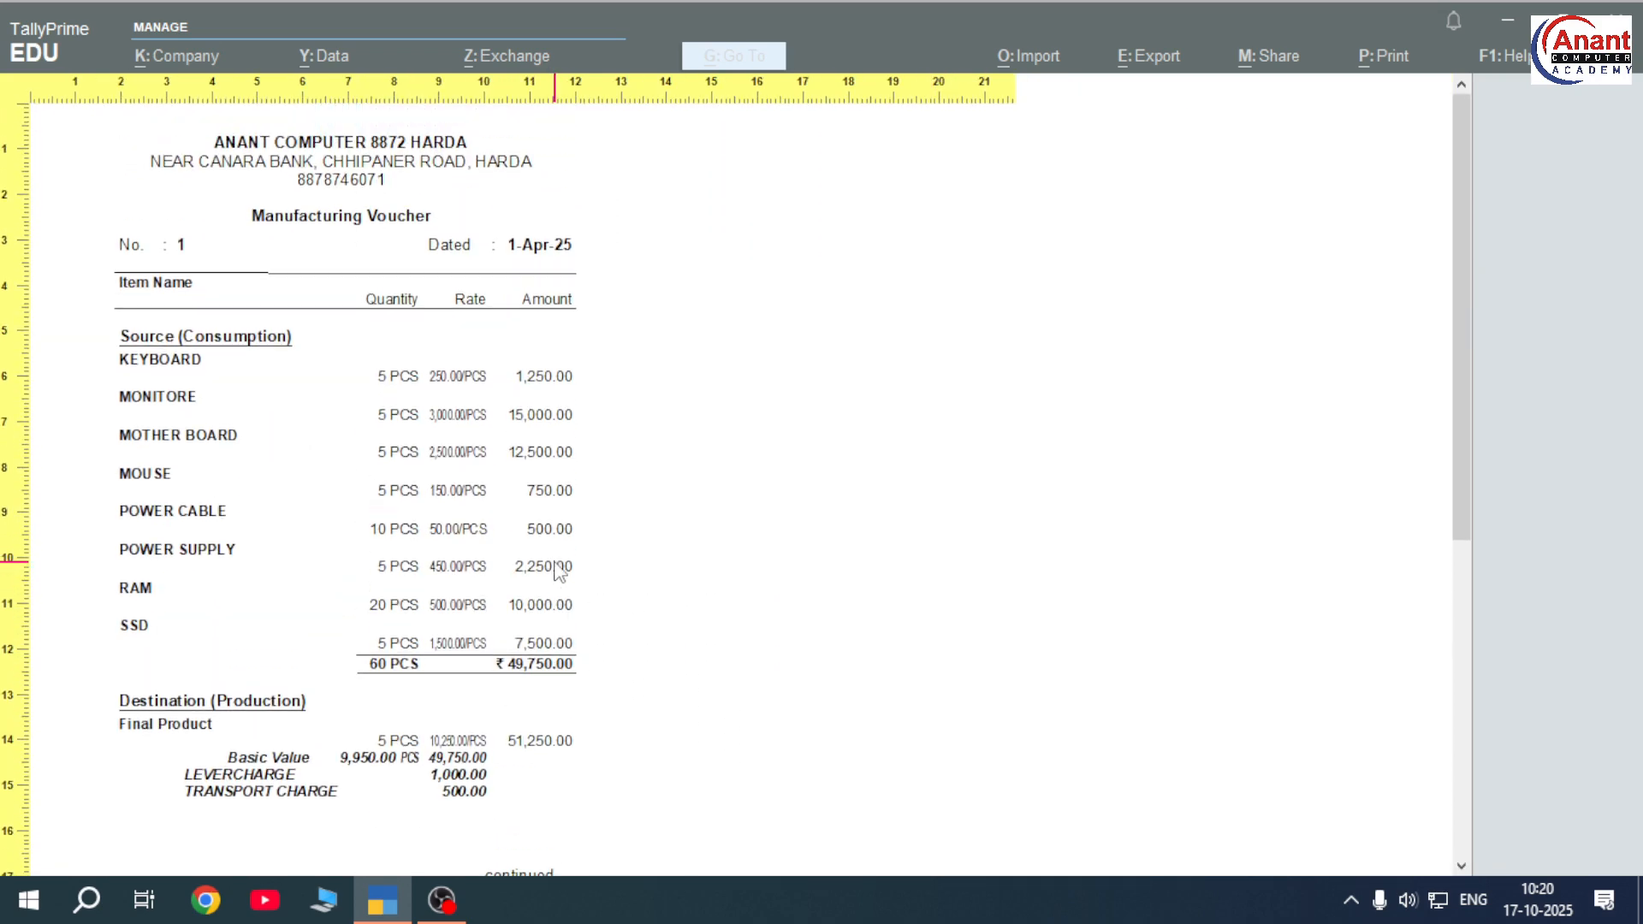